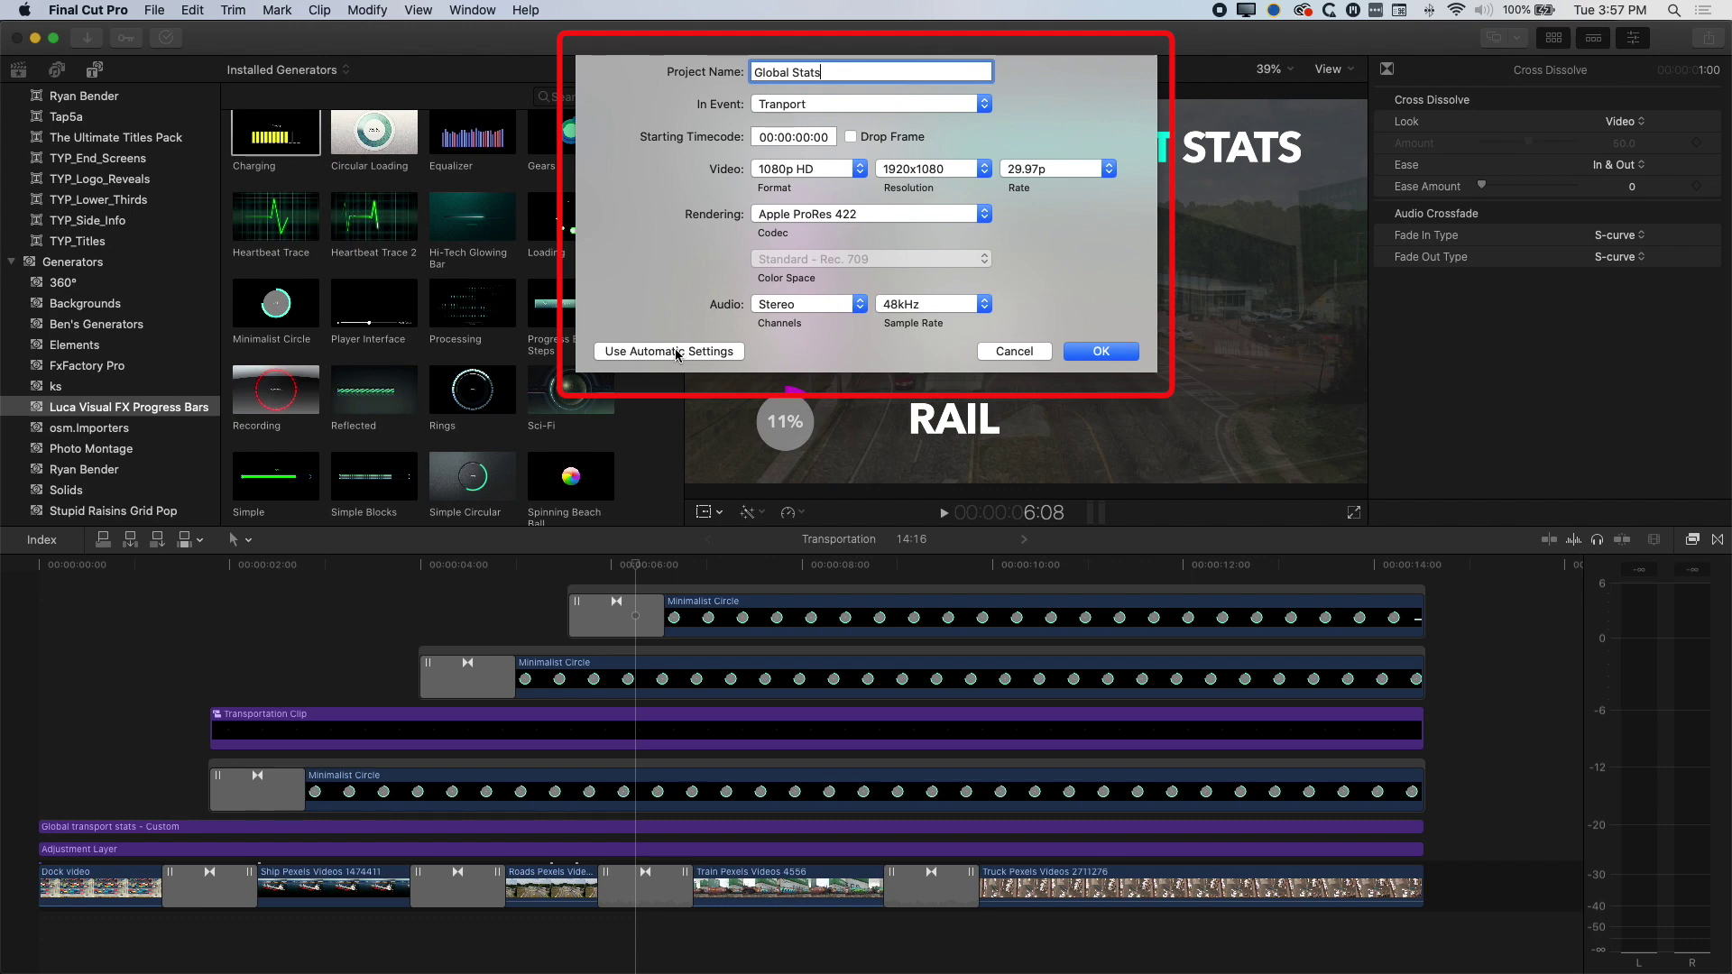
Step: Create the Global Stats project after comparing automatic and custom project settings
{"action": "left_click", "coordinate": [668, 239]}
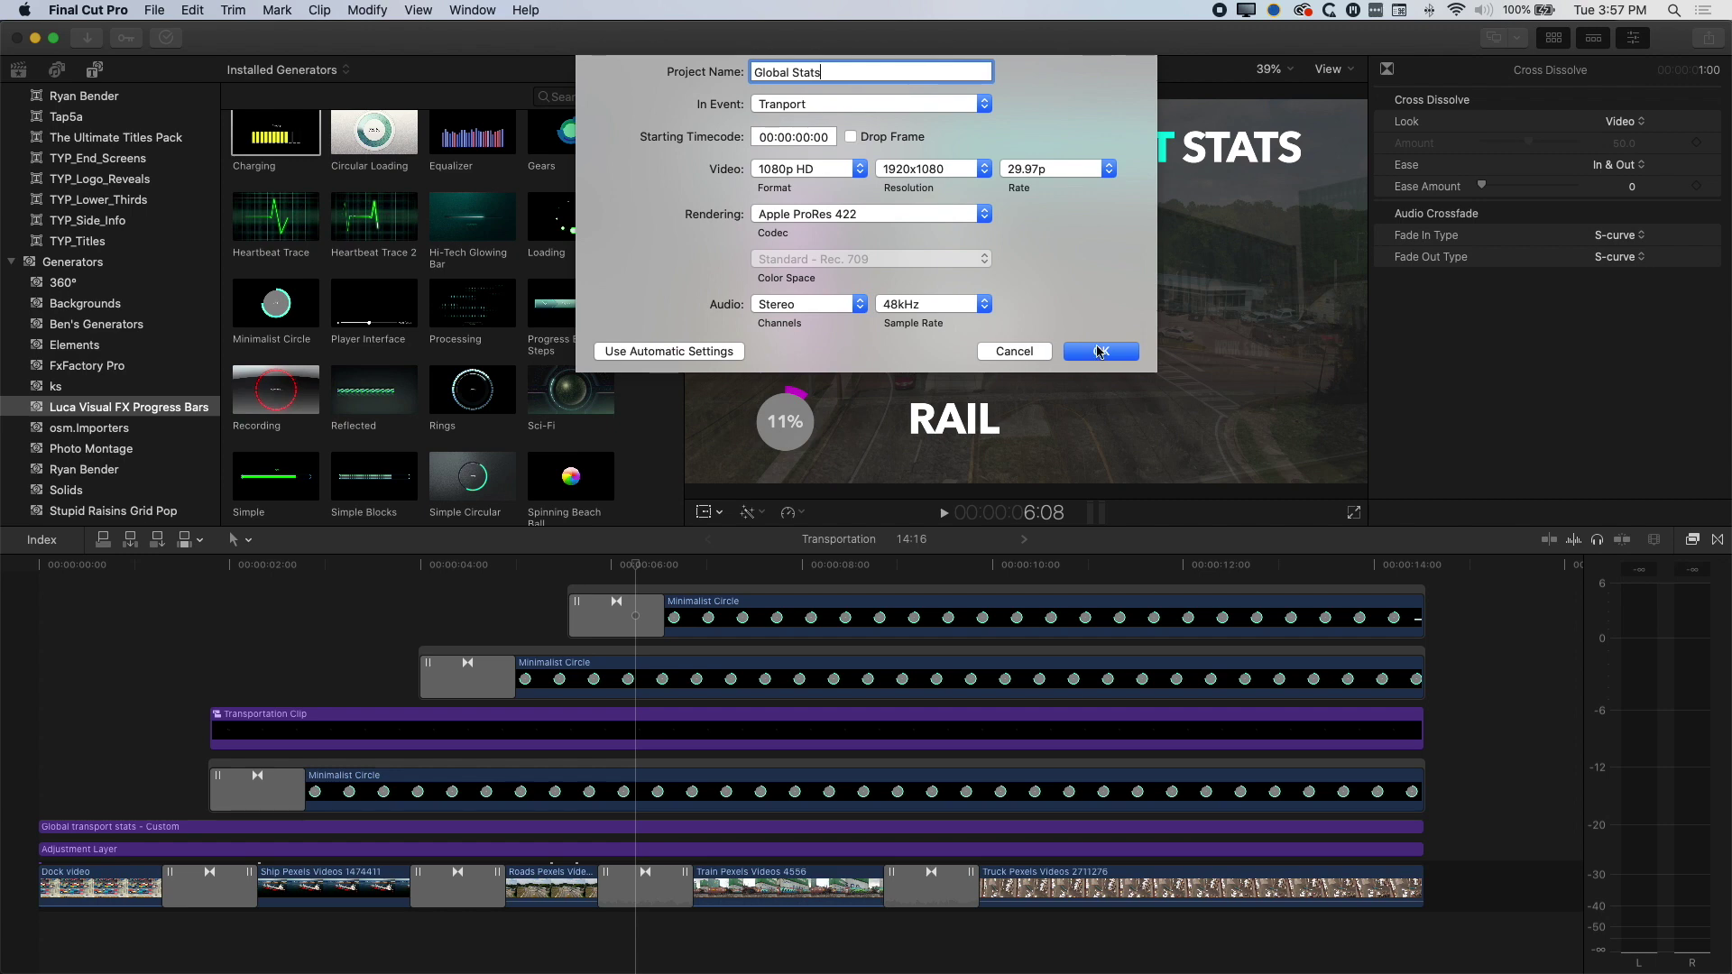
{"action": "left_click", "coordinate": [1102, 353]}
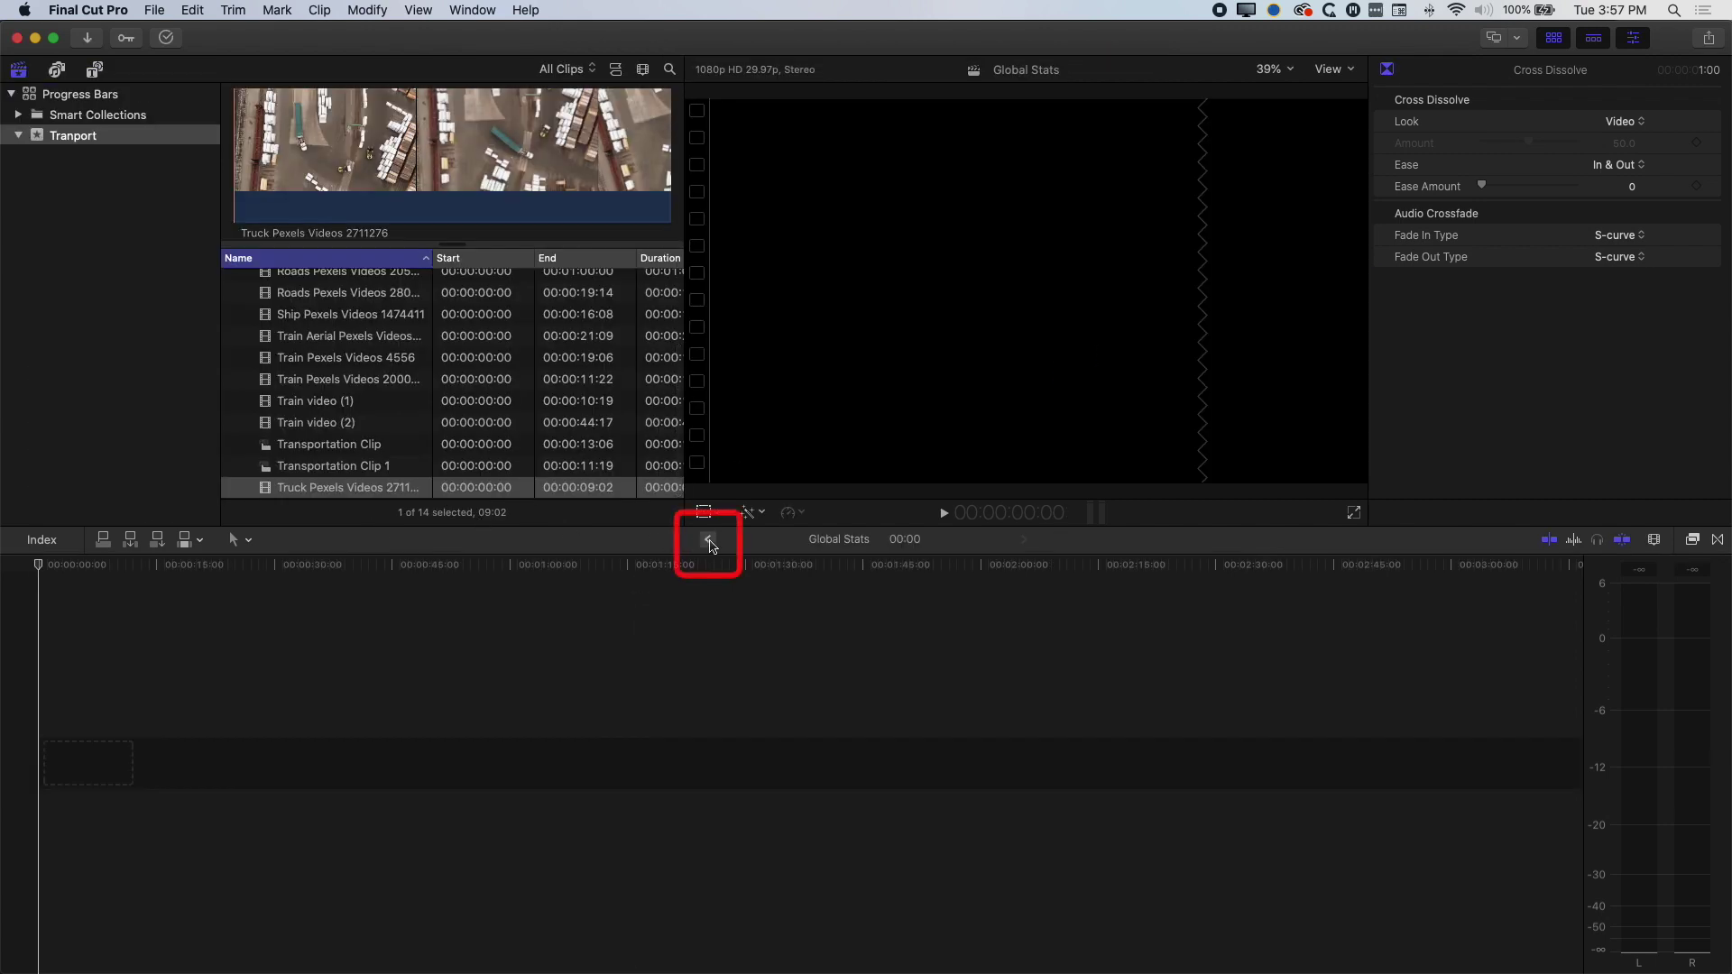
{"action": "left_click", "coordinate": [709, 542]}
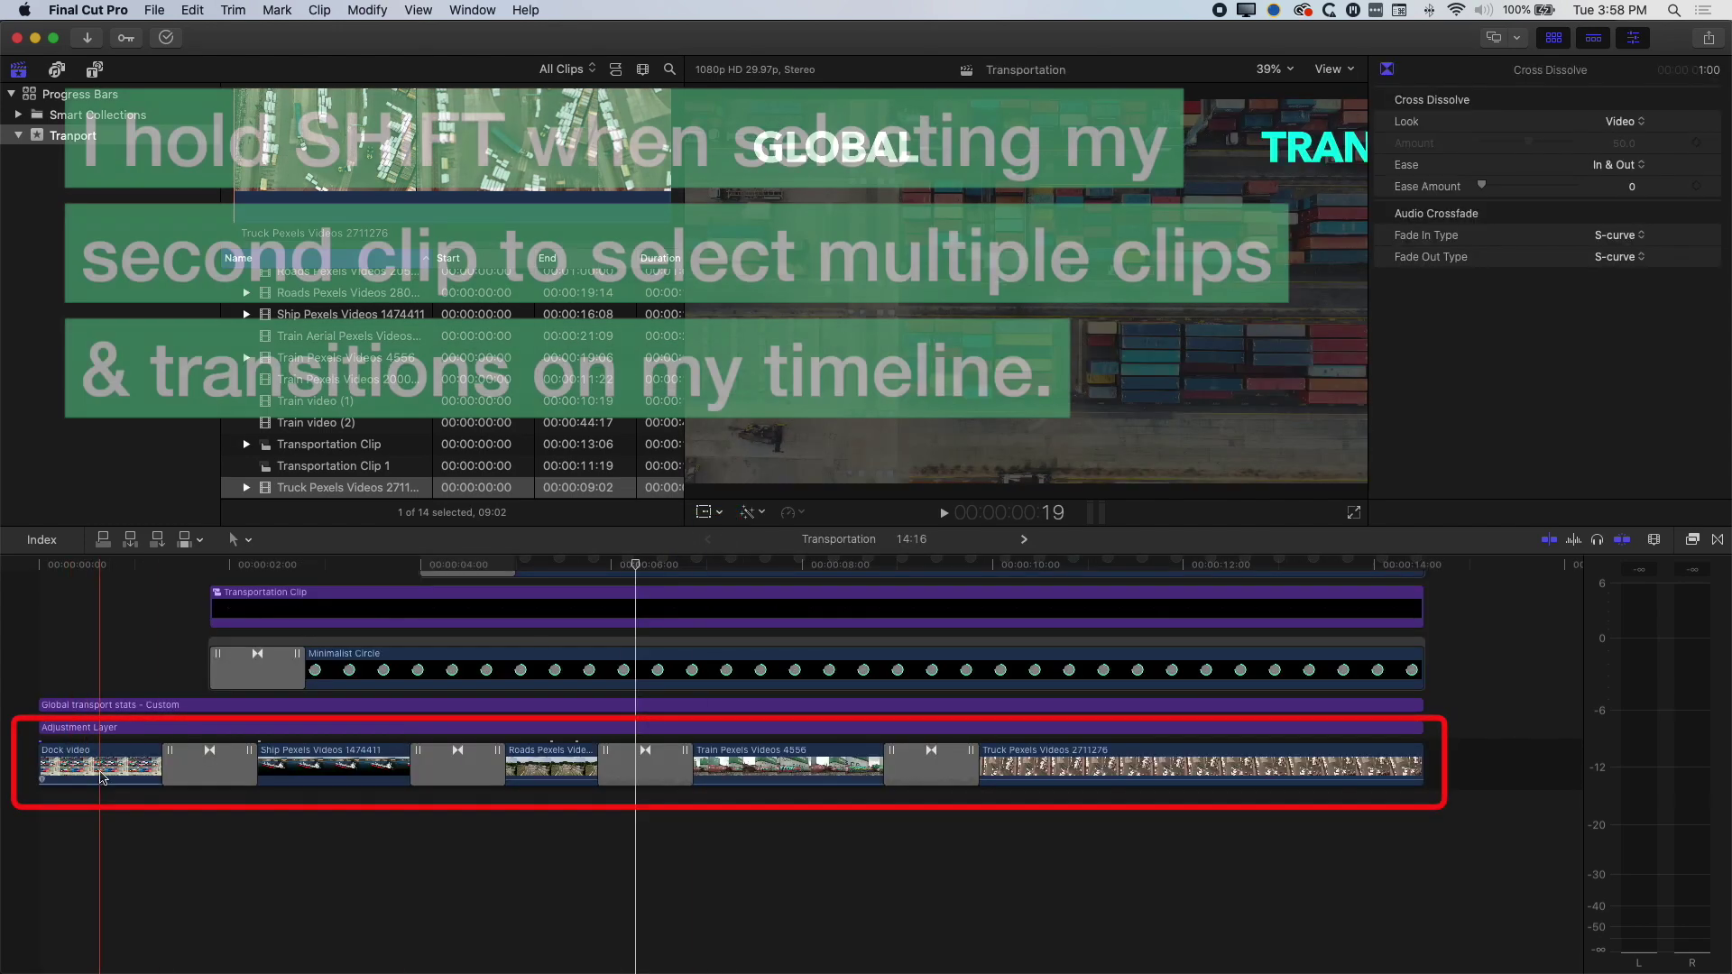
Step: Copy all Transportation storyline clips and transitions into Global Stats and play the 14:16 sequence
{"action": "left_click", "coordinate": [102, 774]}
{"action": "left_click", "coordinate": [1069, 769], "text": "shift"}
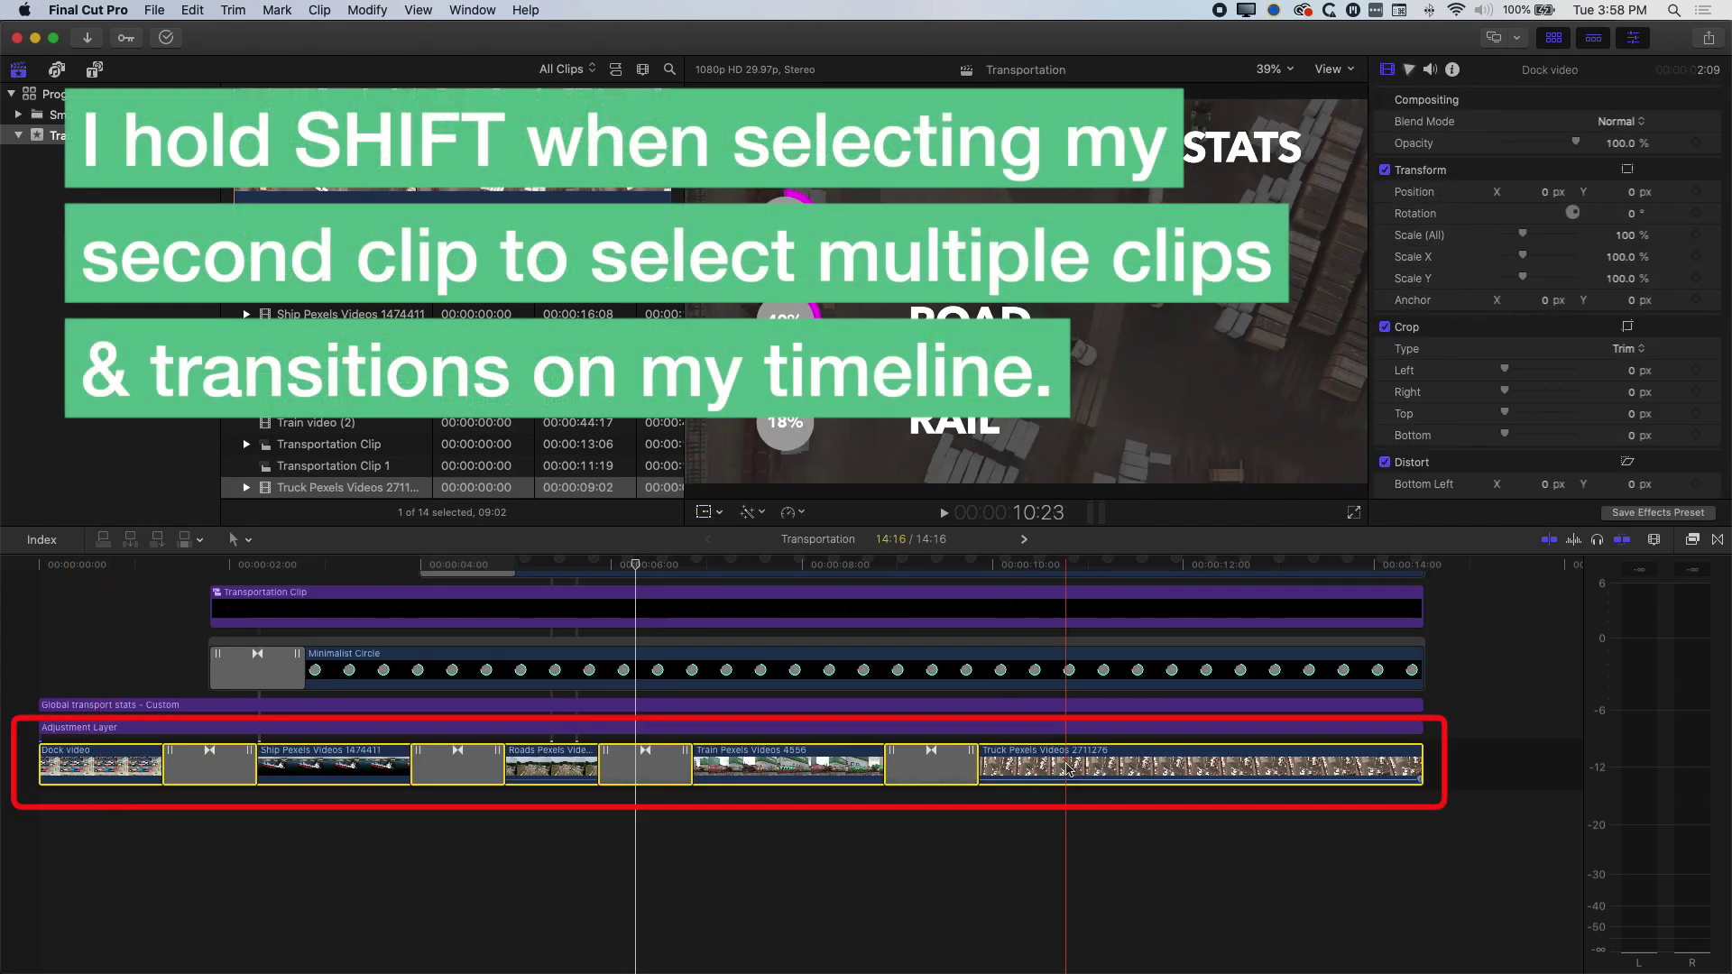
{"action": "key", "text": "super+c"}
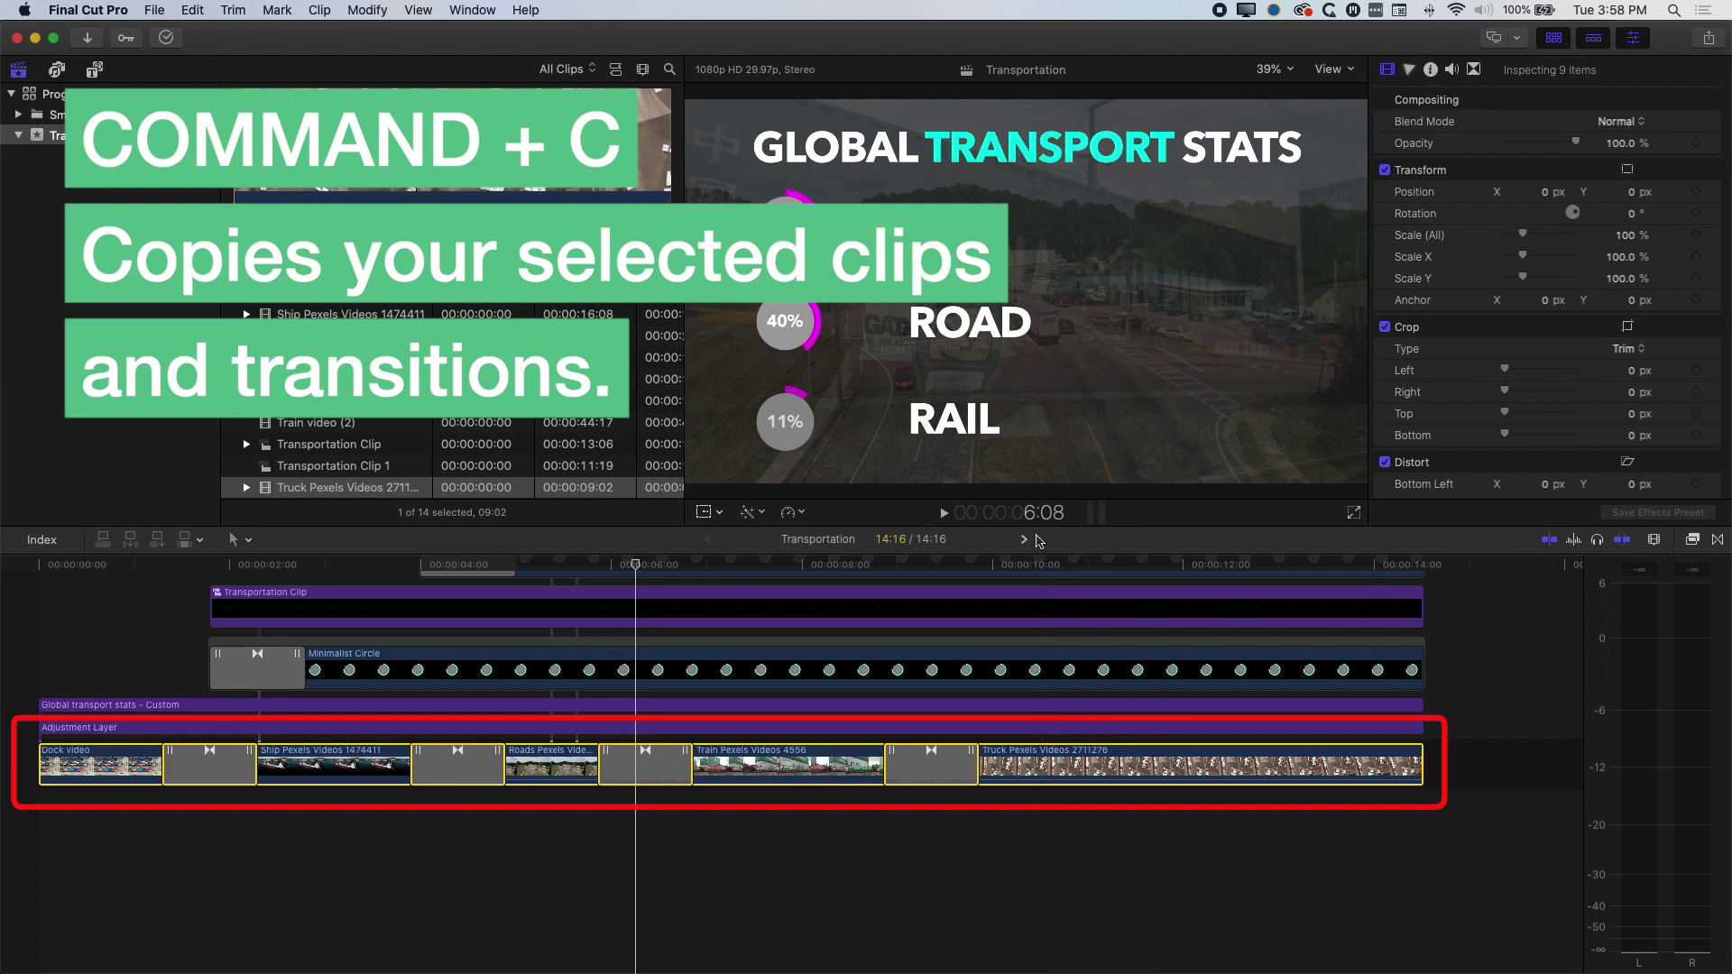
{"action": "left_click", "coordinate": [1025, 540]}
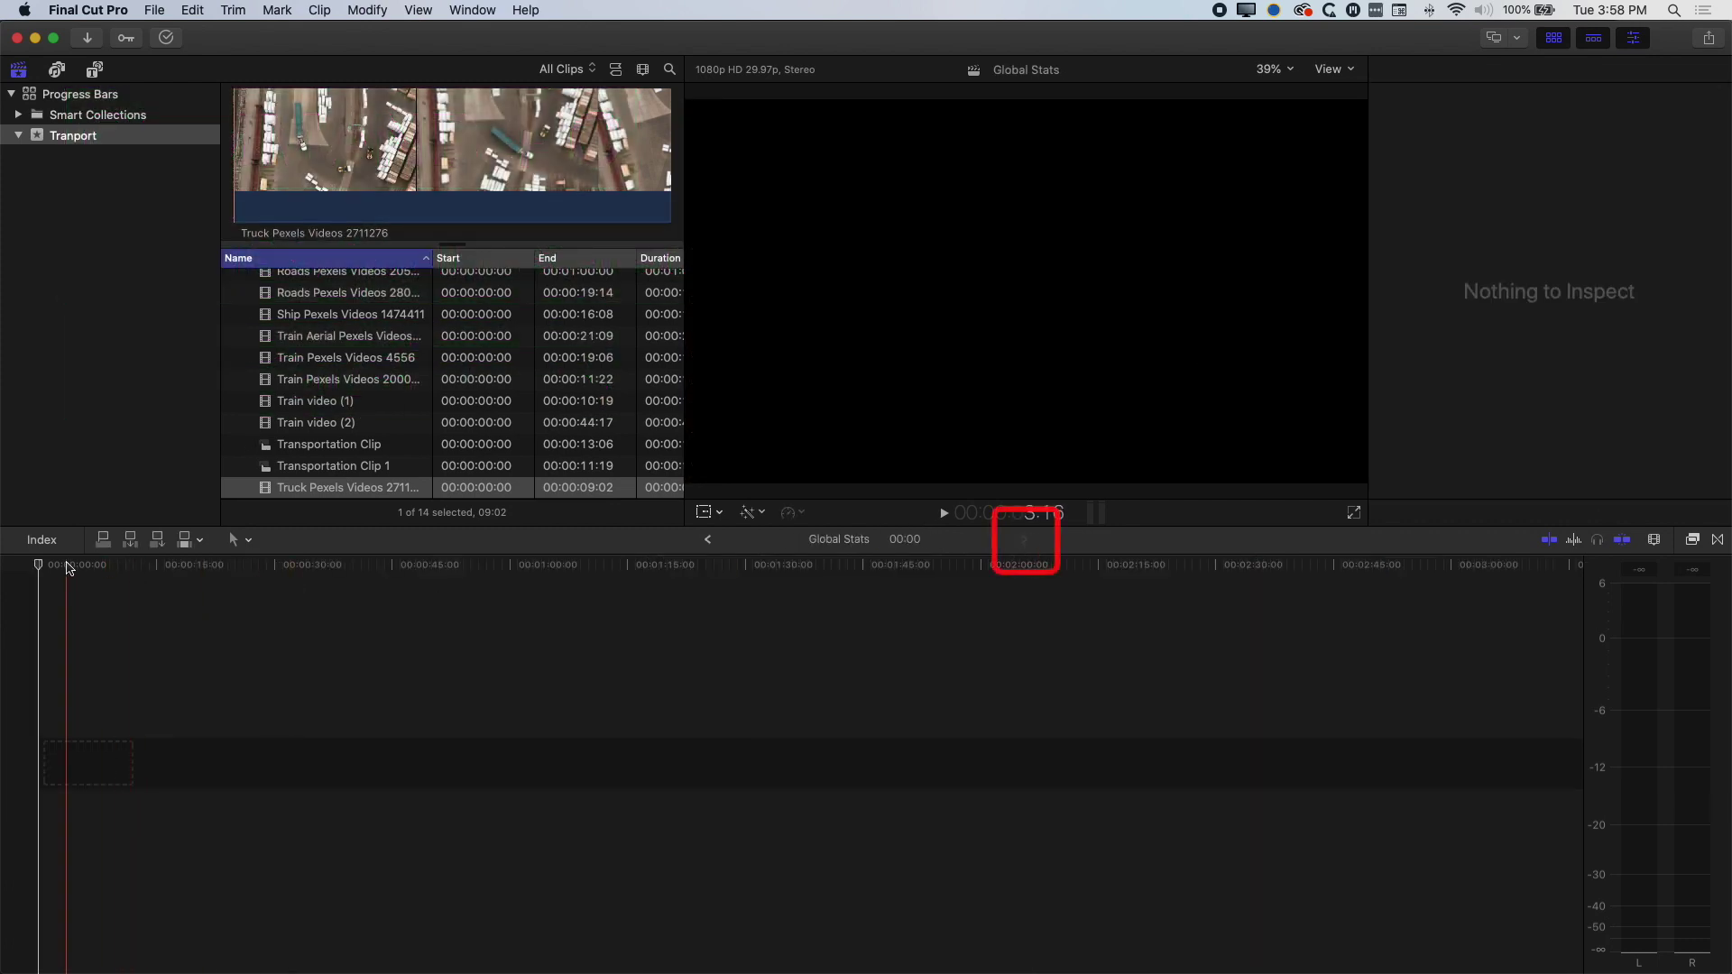
{"action": "key", "text": "super+v"}
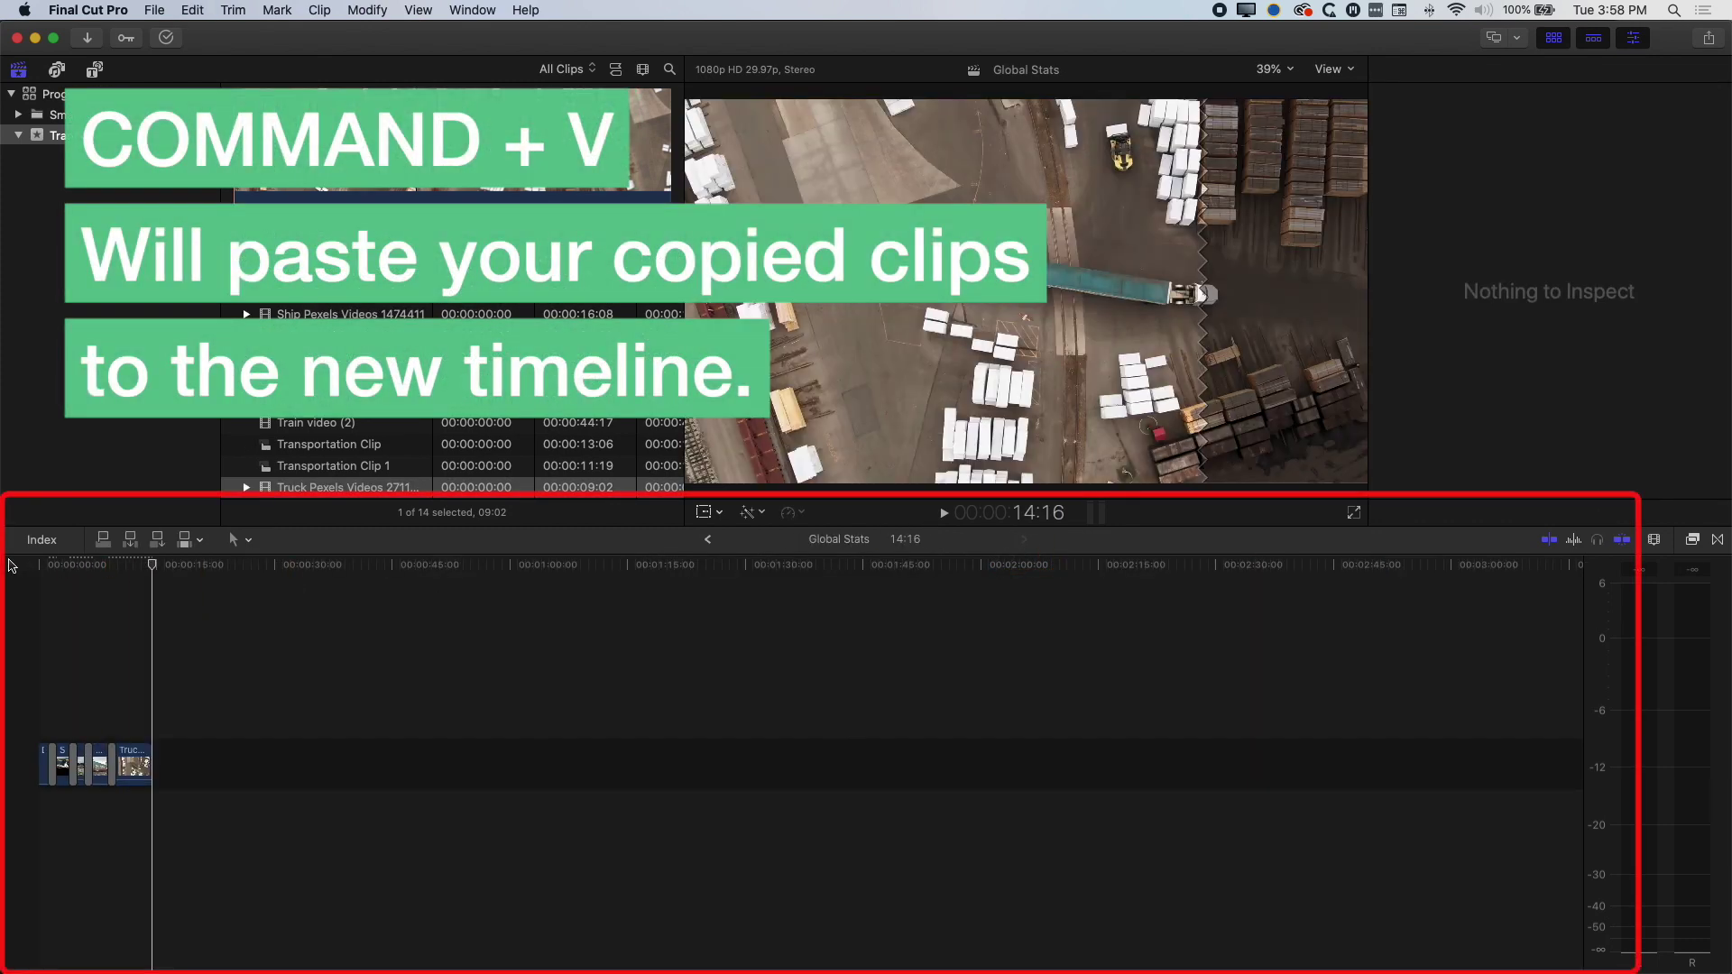
{"action": "key", "text": "Home"}
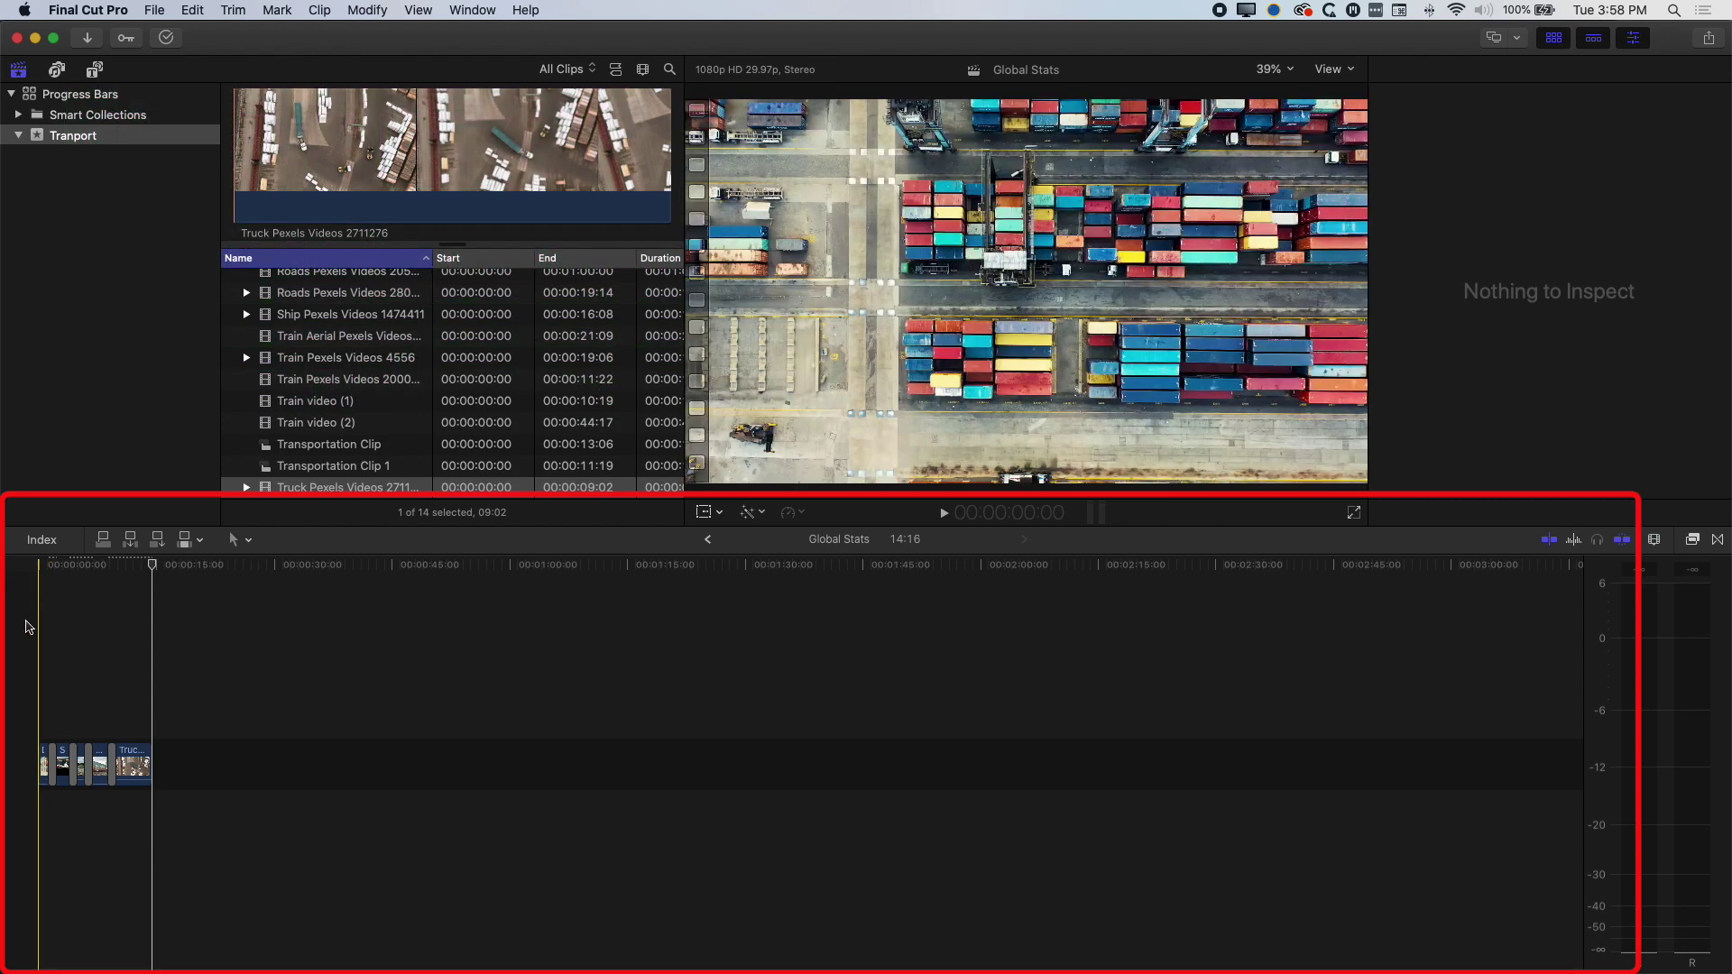
{"action": "key", "text": "space"}
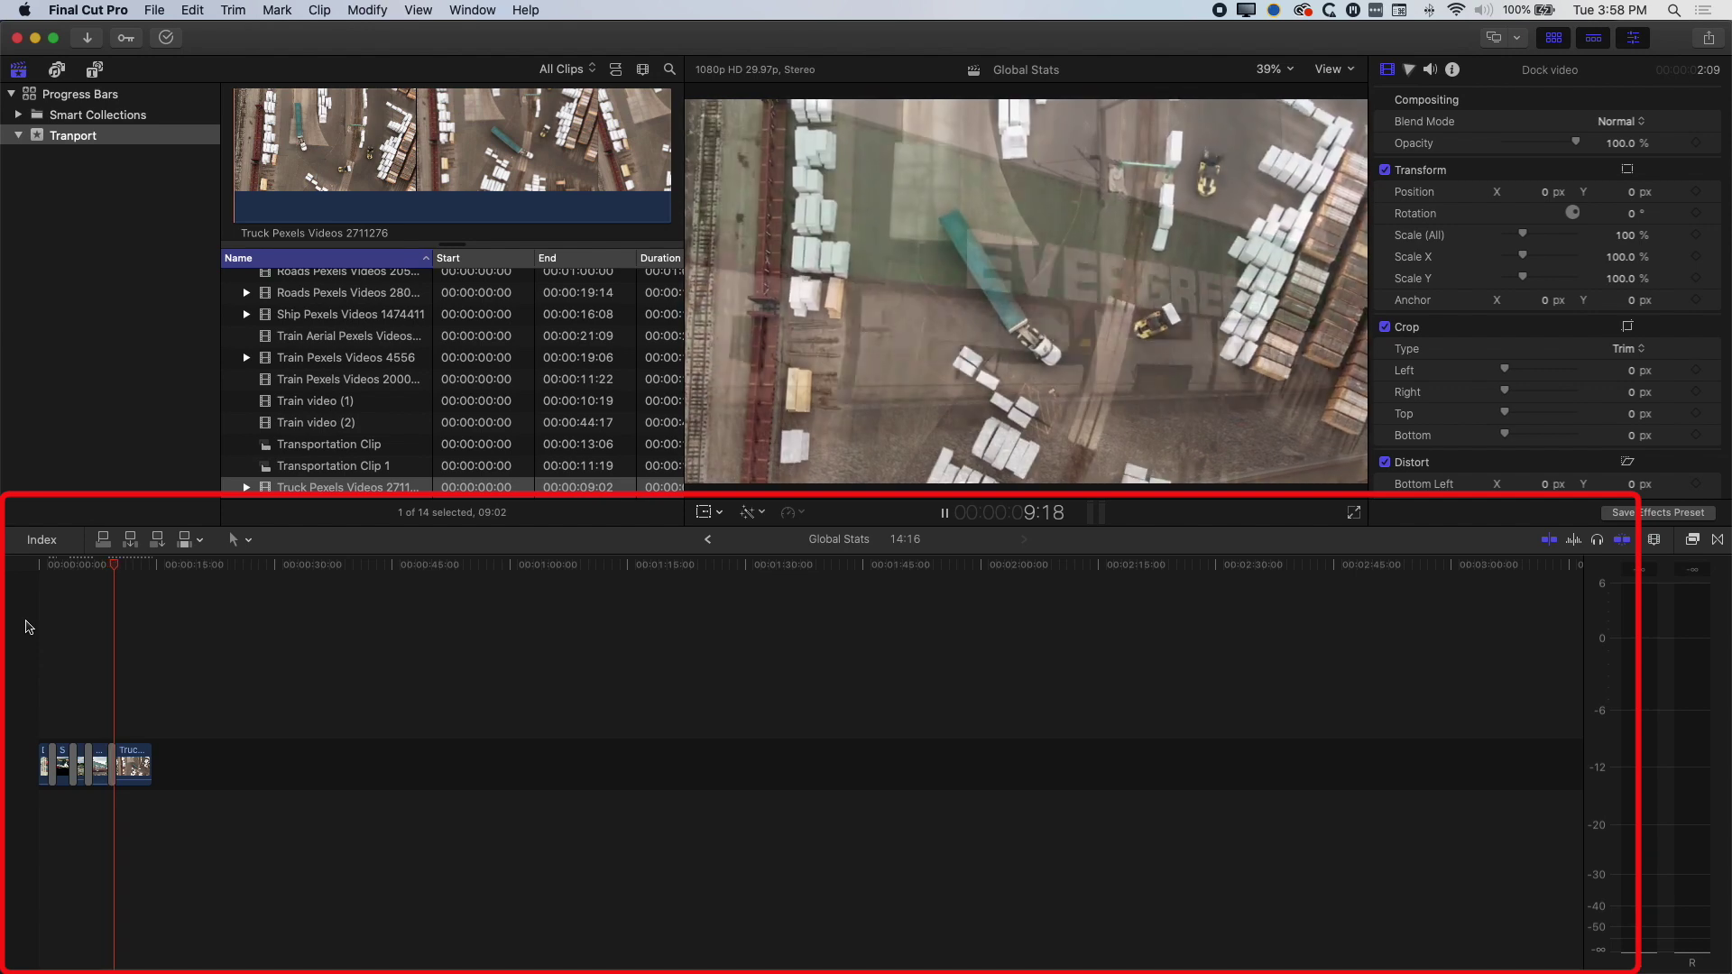
Step: Place a Ripple Tools Complete Adjustment Layer above the clips and extend it to end at 14:16
{"action": "key", "text": "space"}
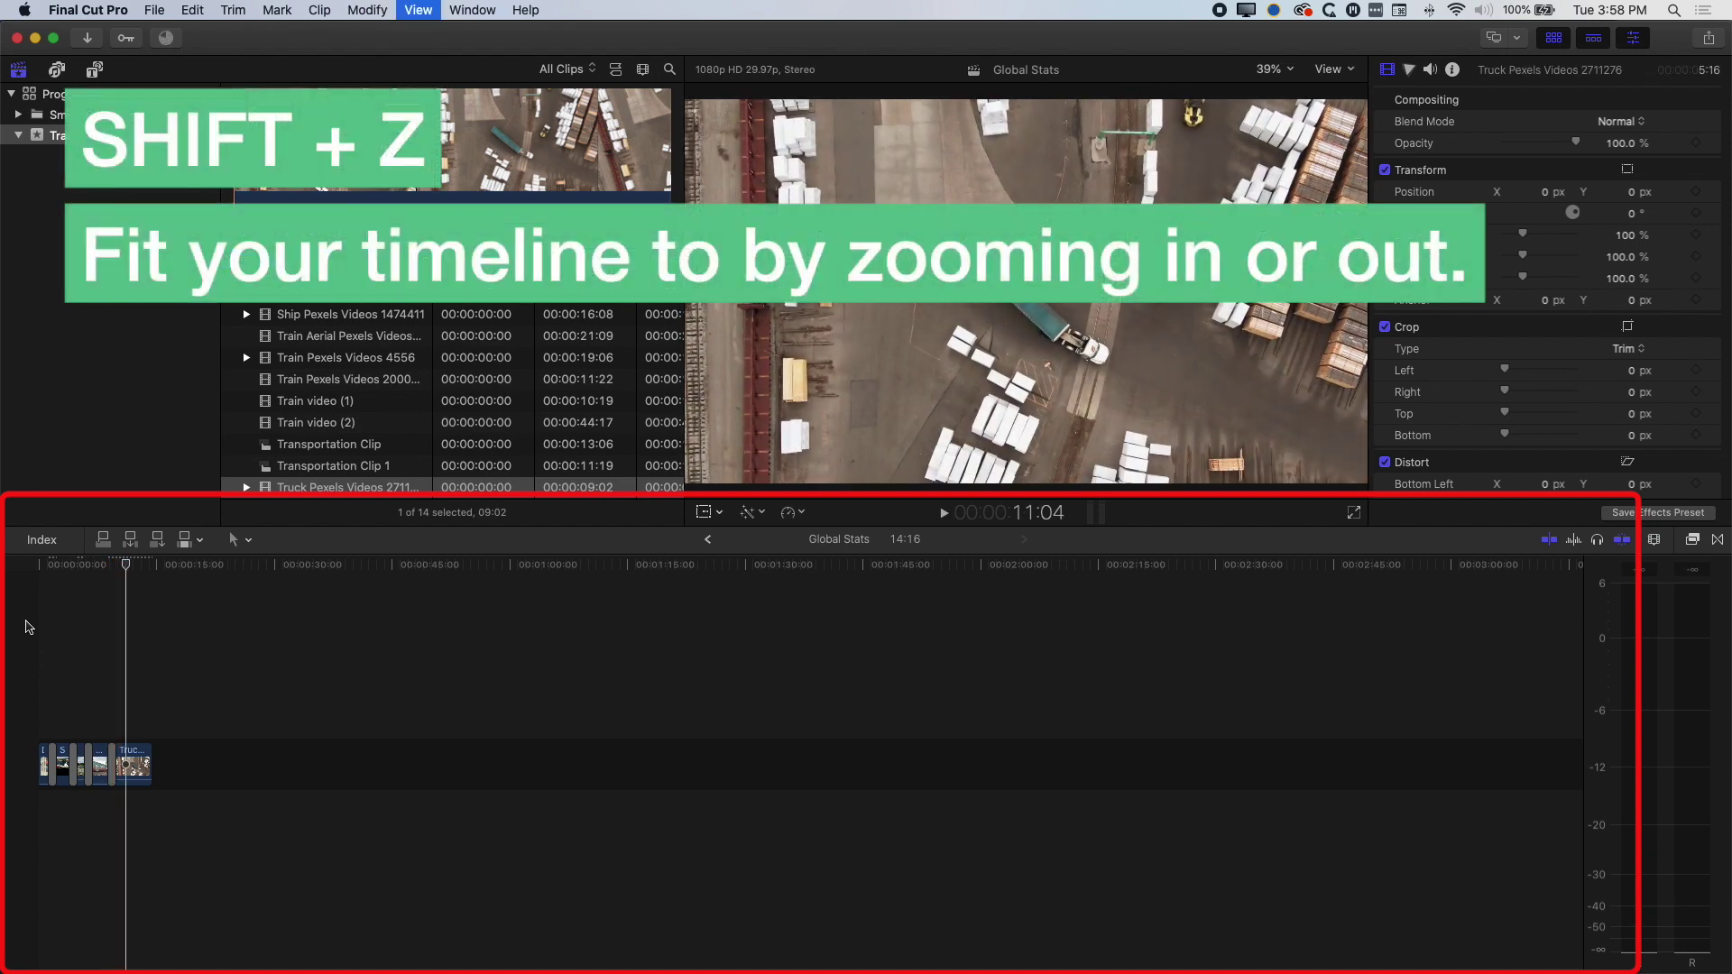
{"action": "key", "text": "shift+z"}
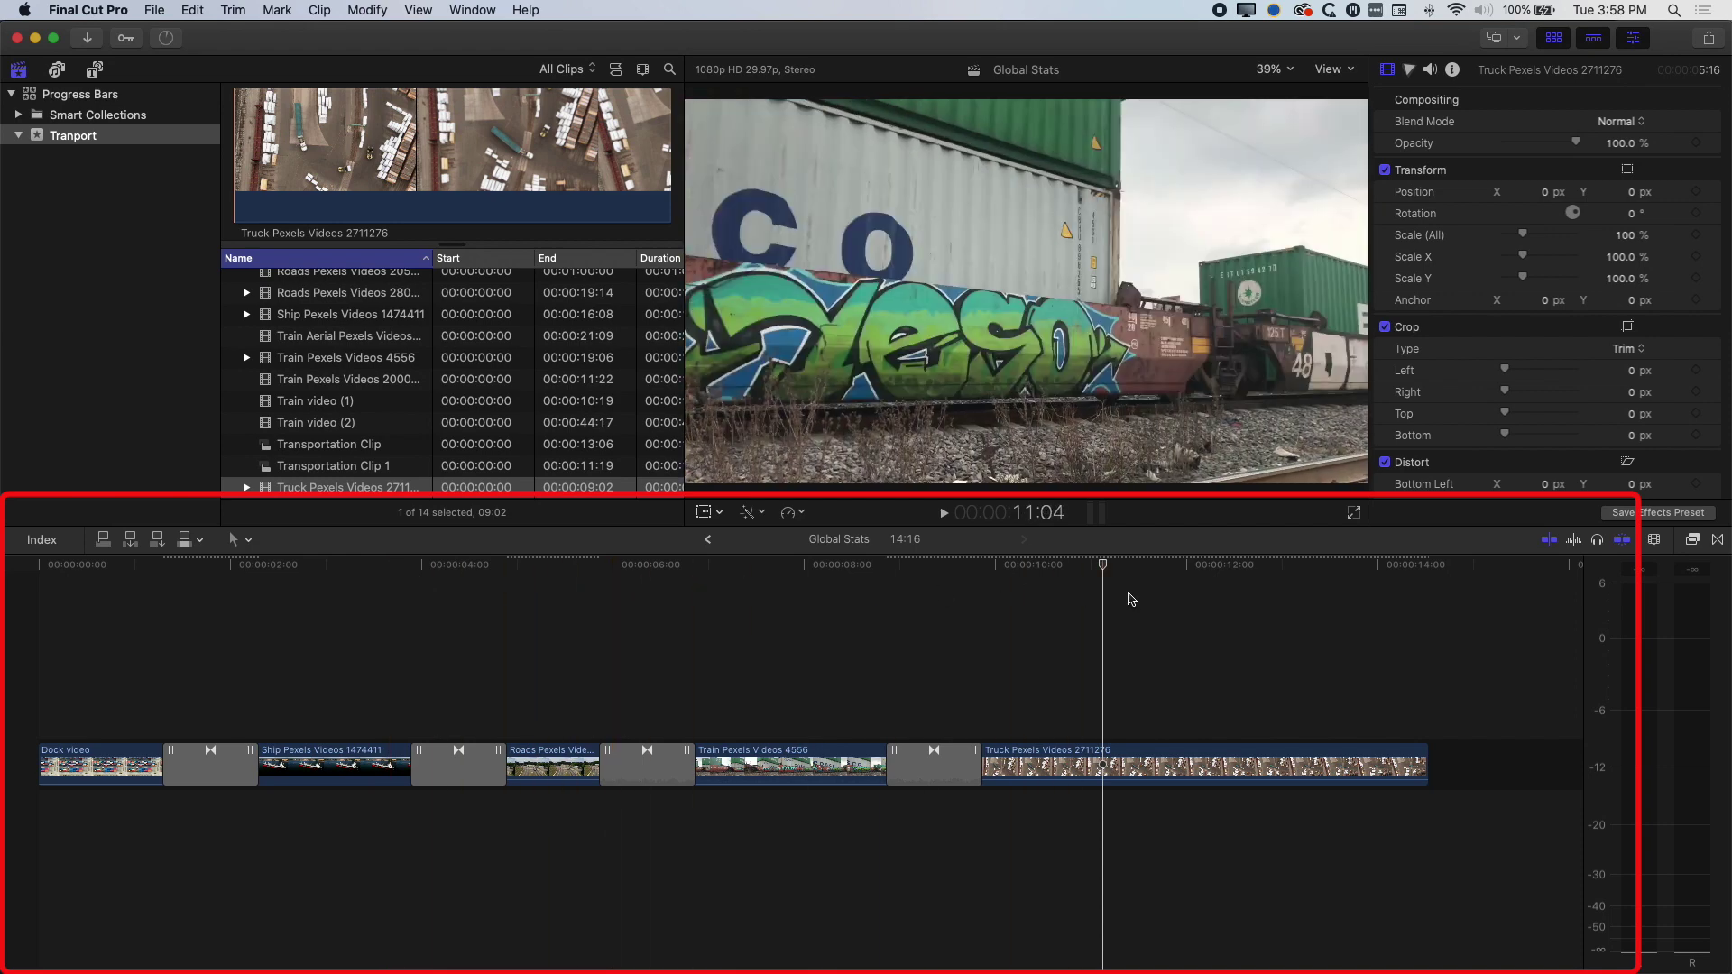
{"action": "left_click", "coordinate": [45, 574]}
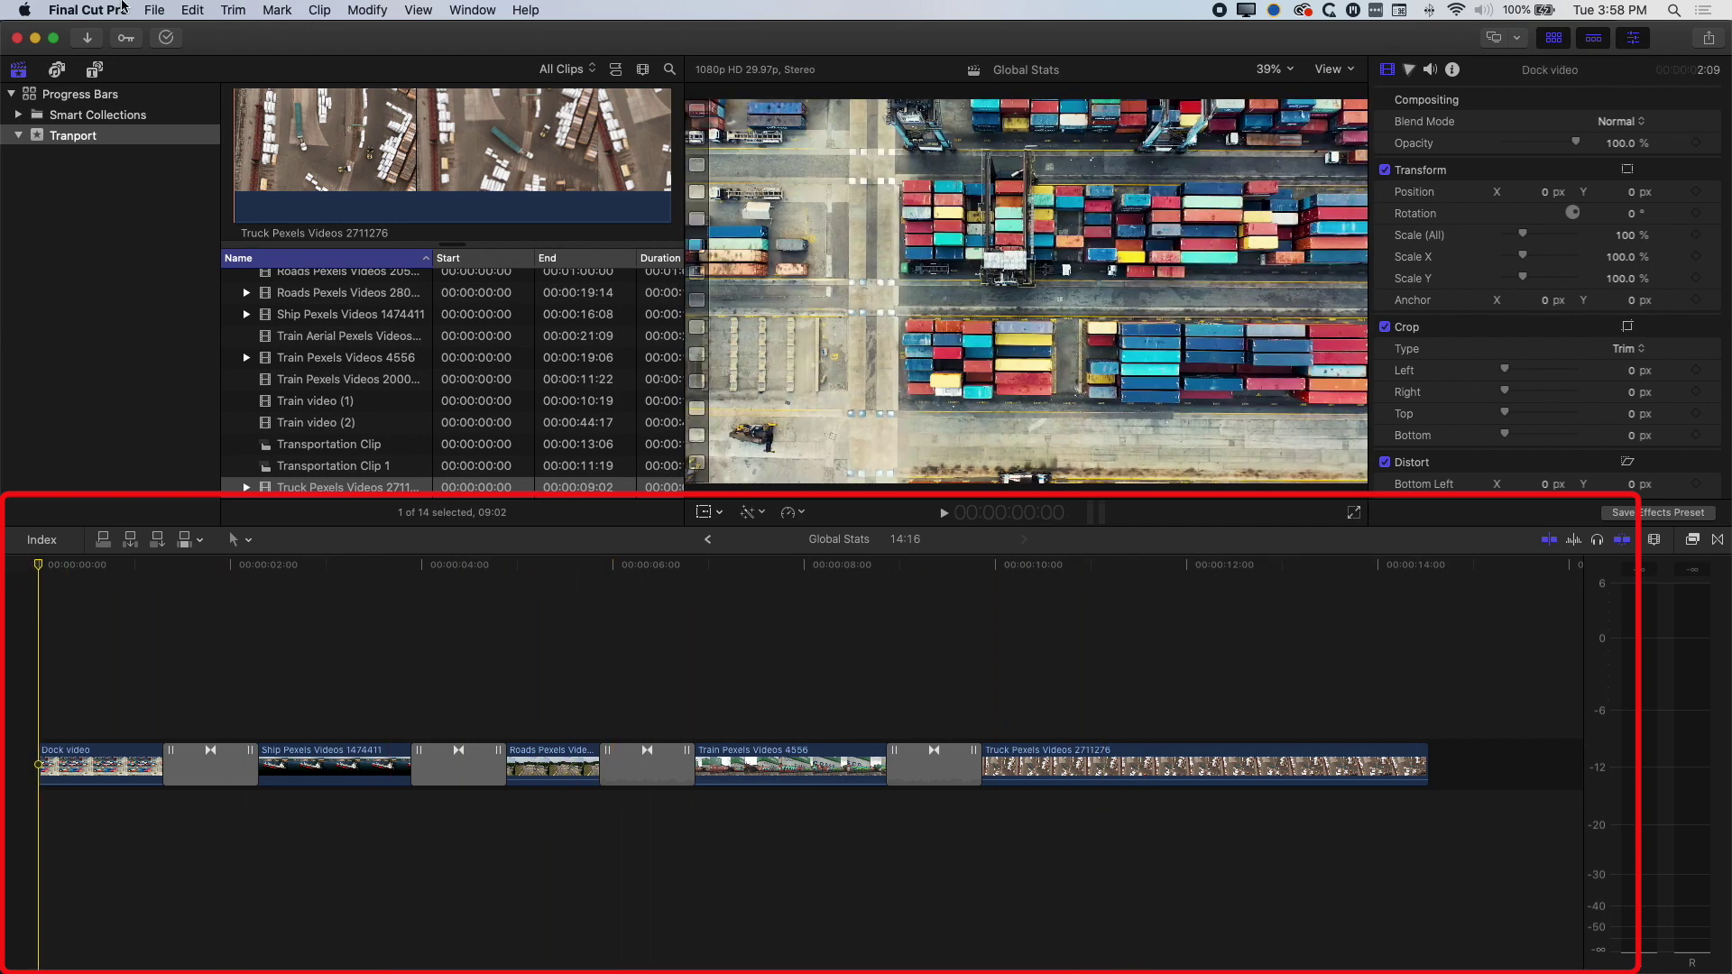
{"action": "left_click", "coordinate": [95, 70]}
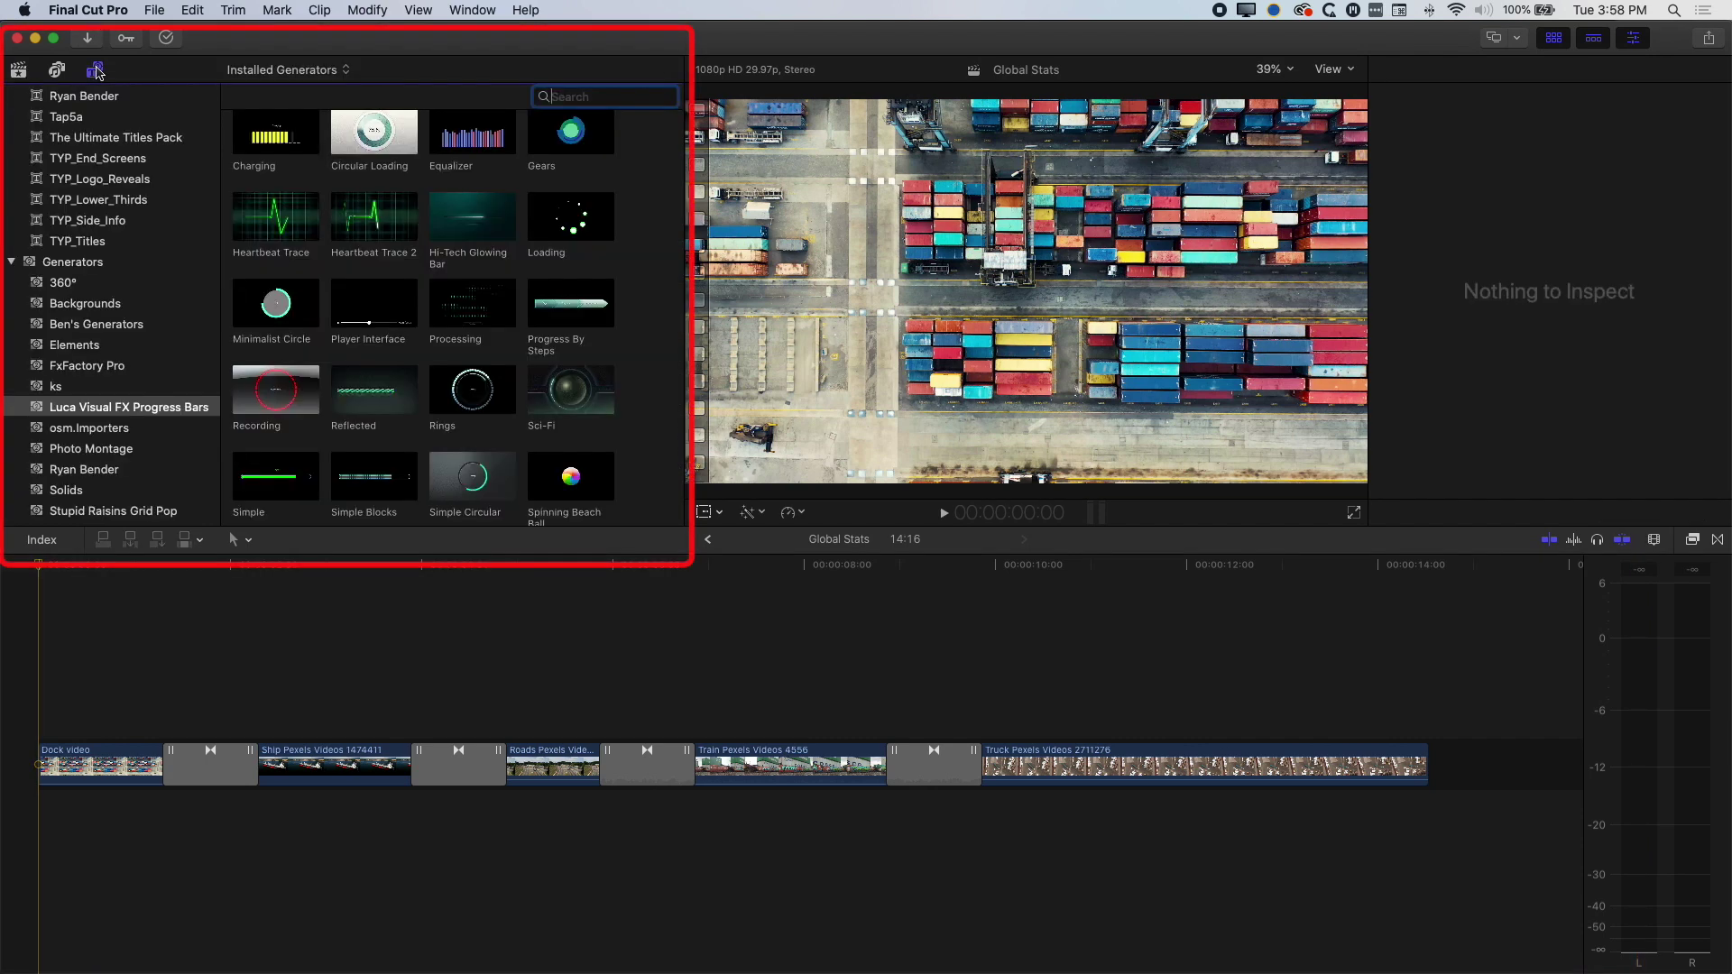
{"action": "scroll", "coordinate": [118, 270], "scroll_direction": "up", "scroll_amount": 10}
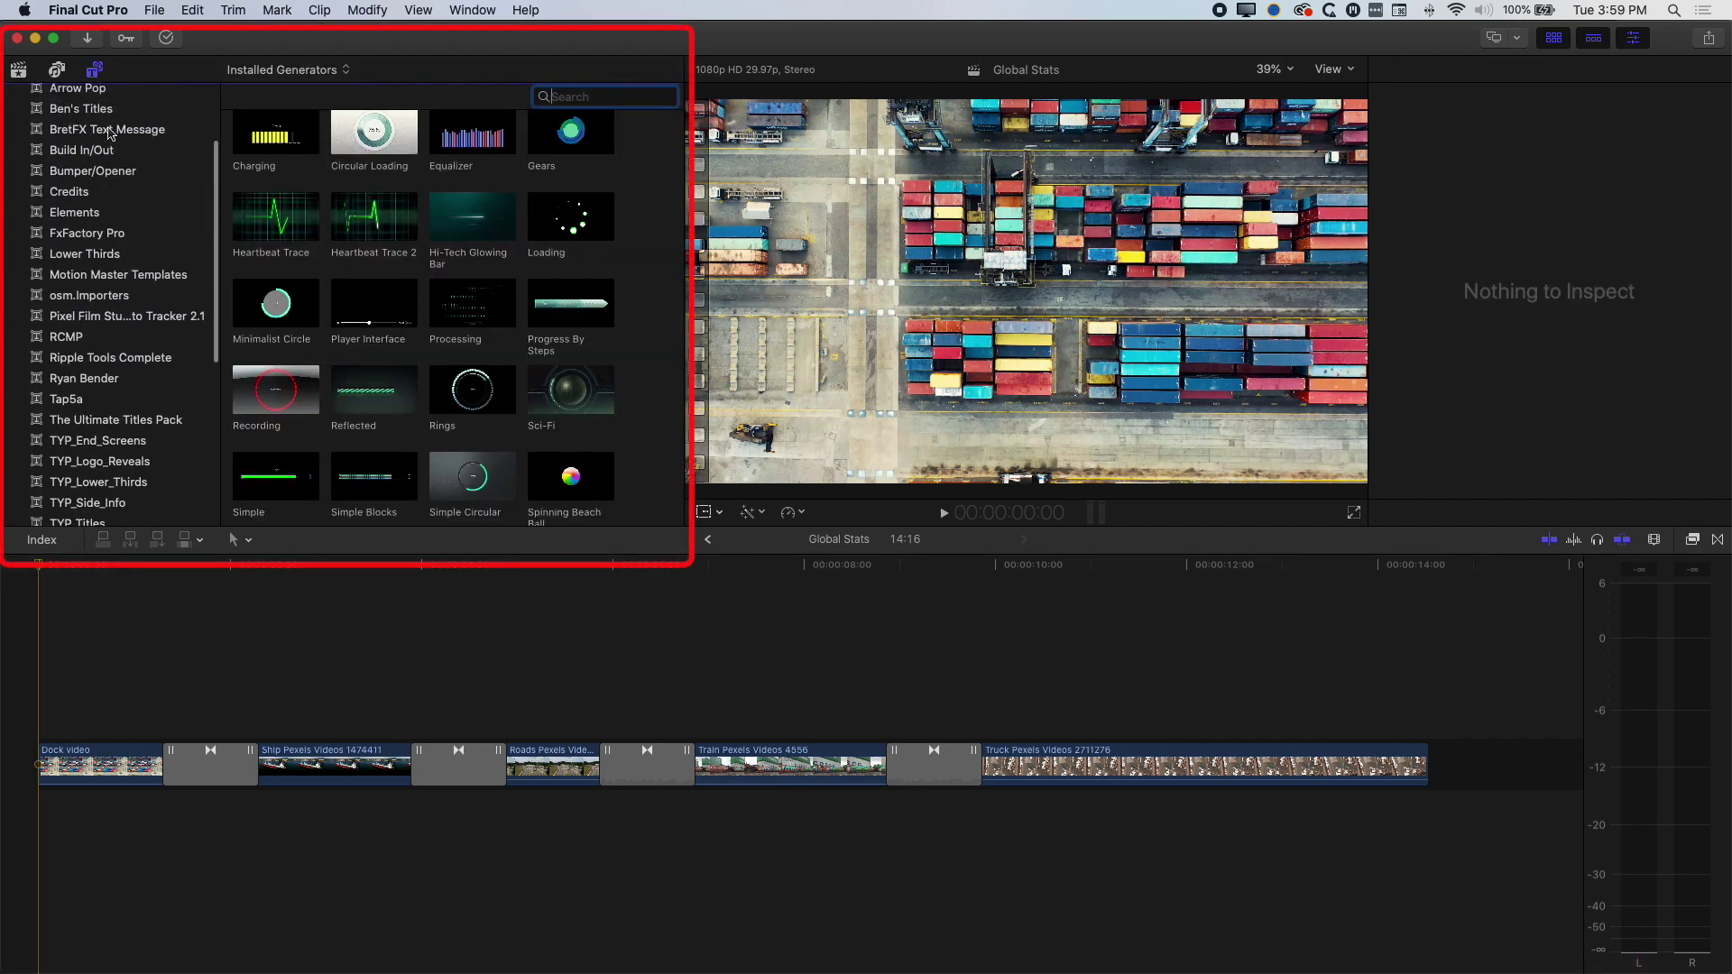
{"action": "scroll", "coordinate": [129, 189], "scroll_direction": "down", "scroll_amount": 3}
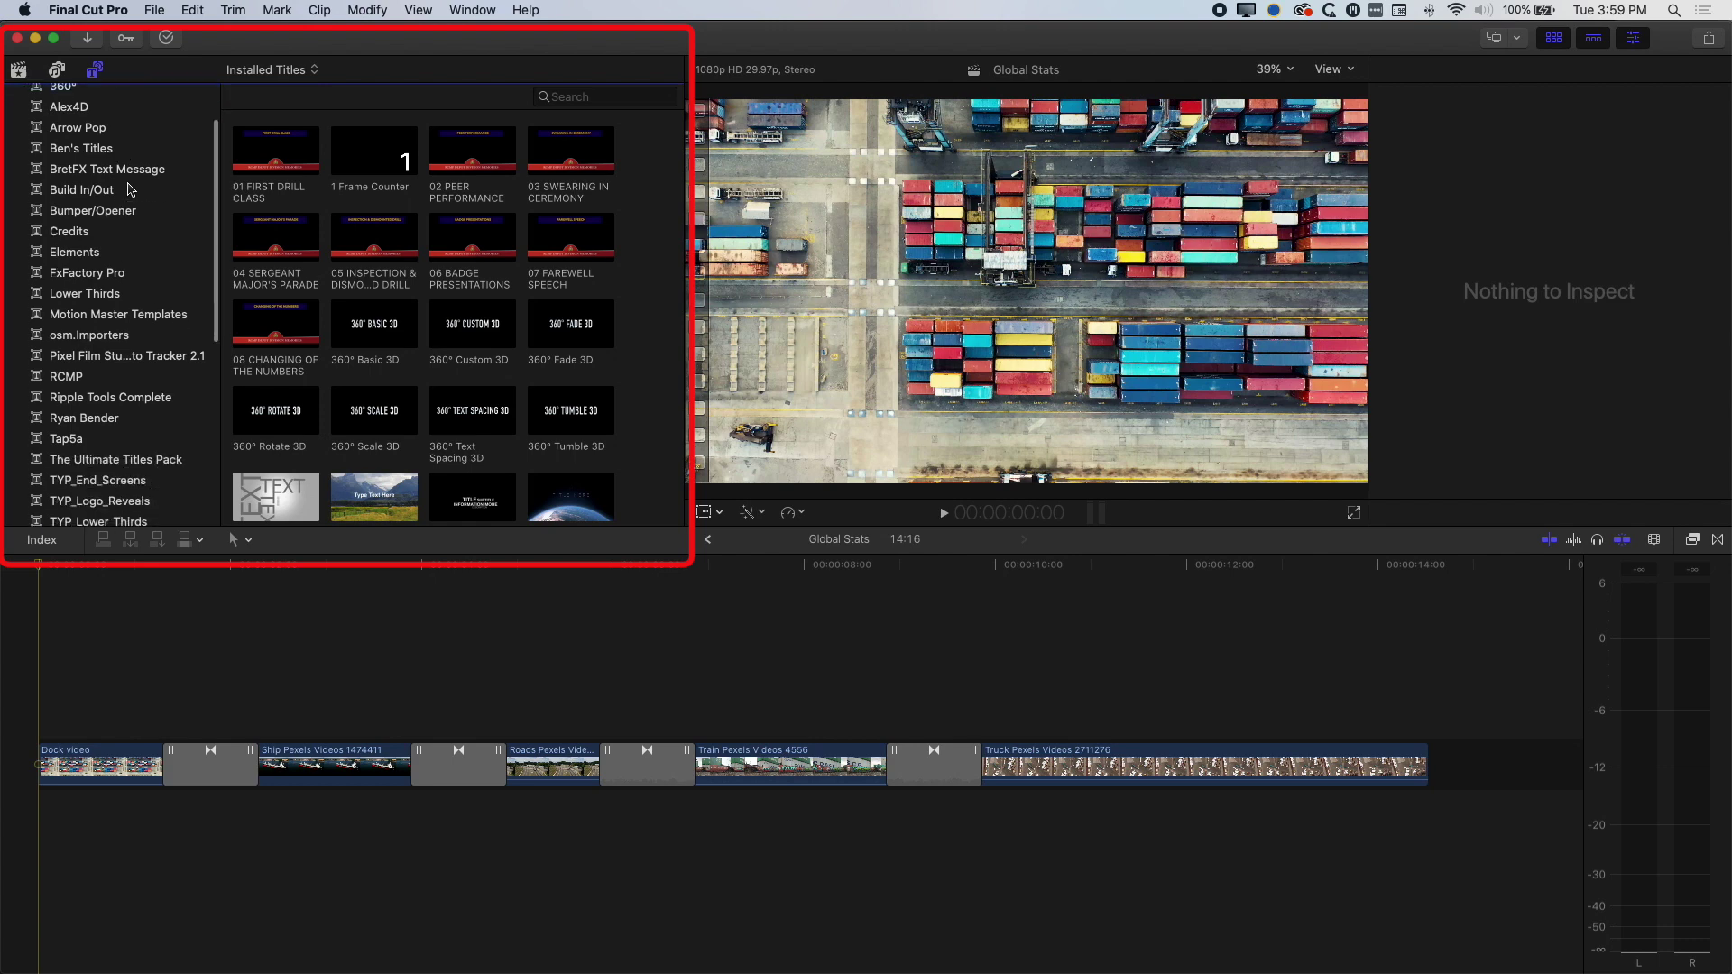
{"action": "left_click", "coordinate": [129, 375]}
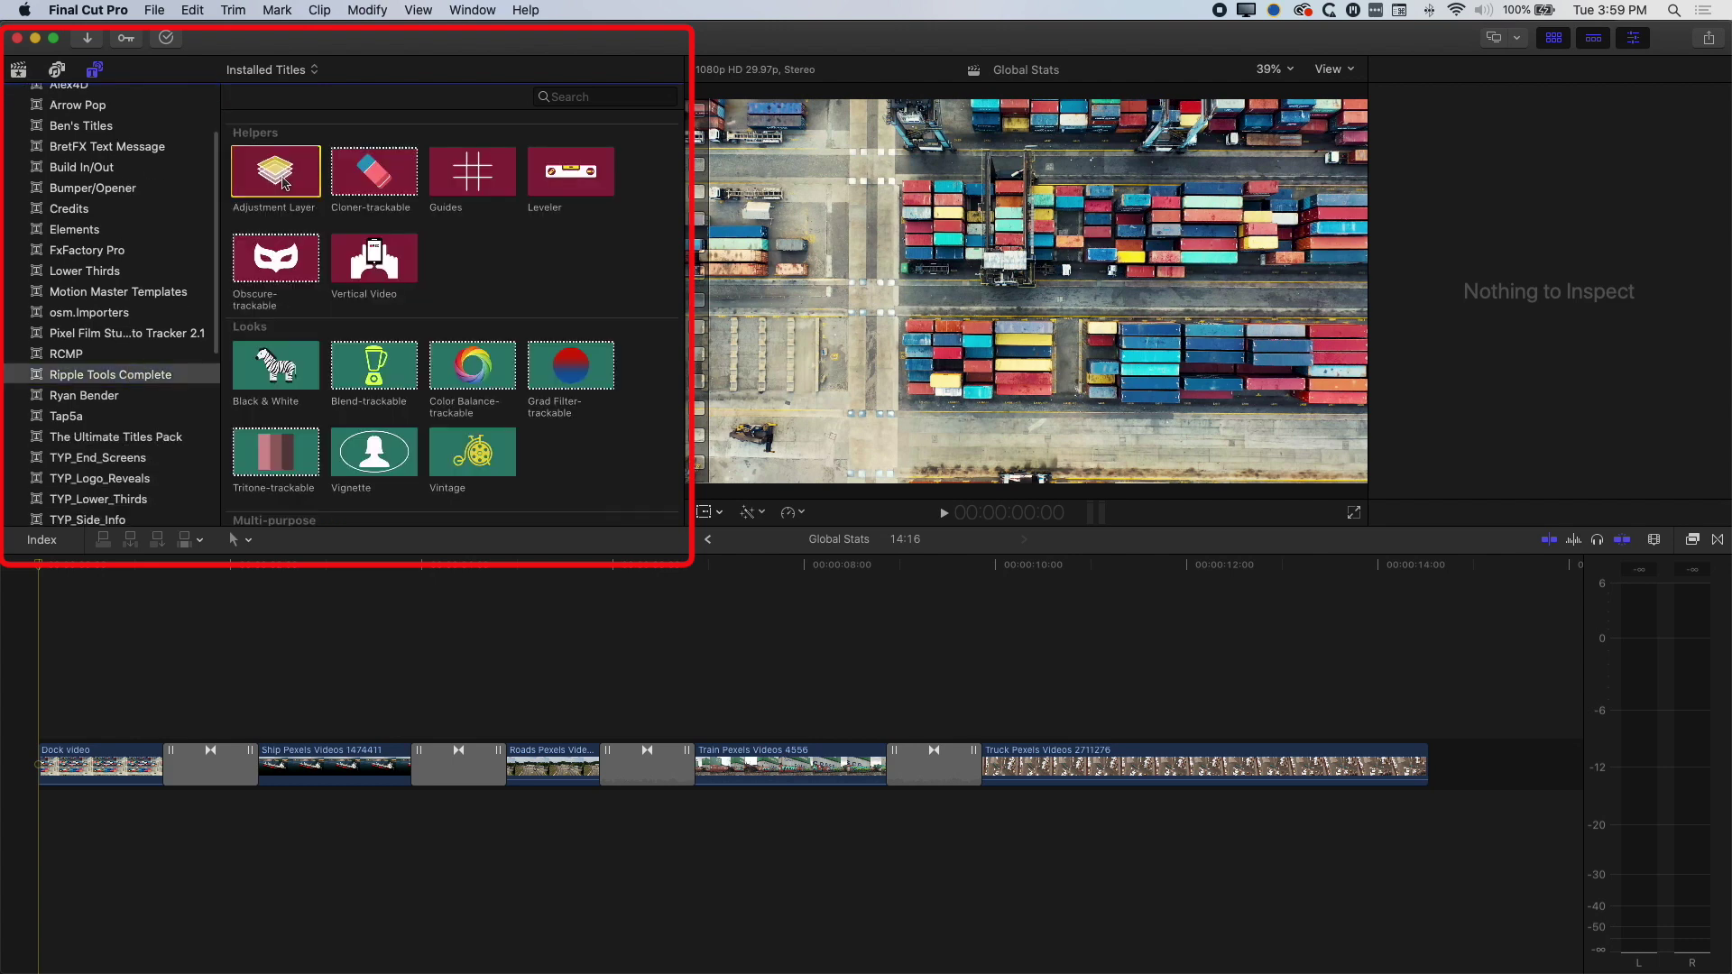
{"action": "left_click_drag", "start_coordinate": [275, 171], "coordinate": [45, 672]}
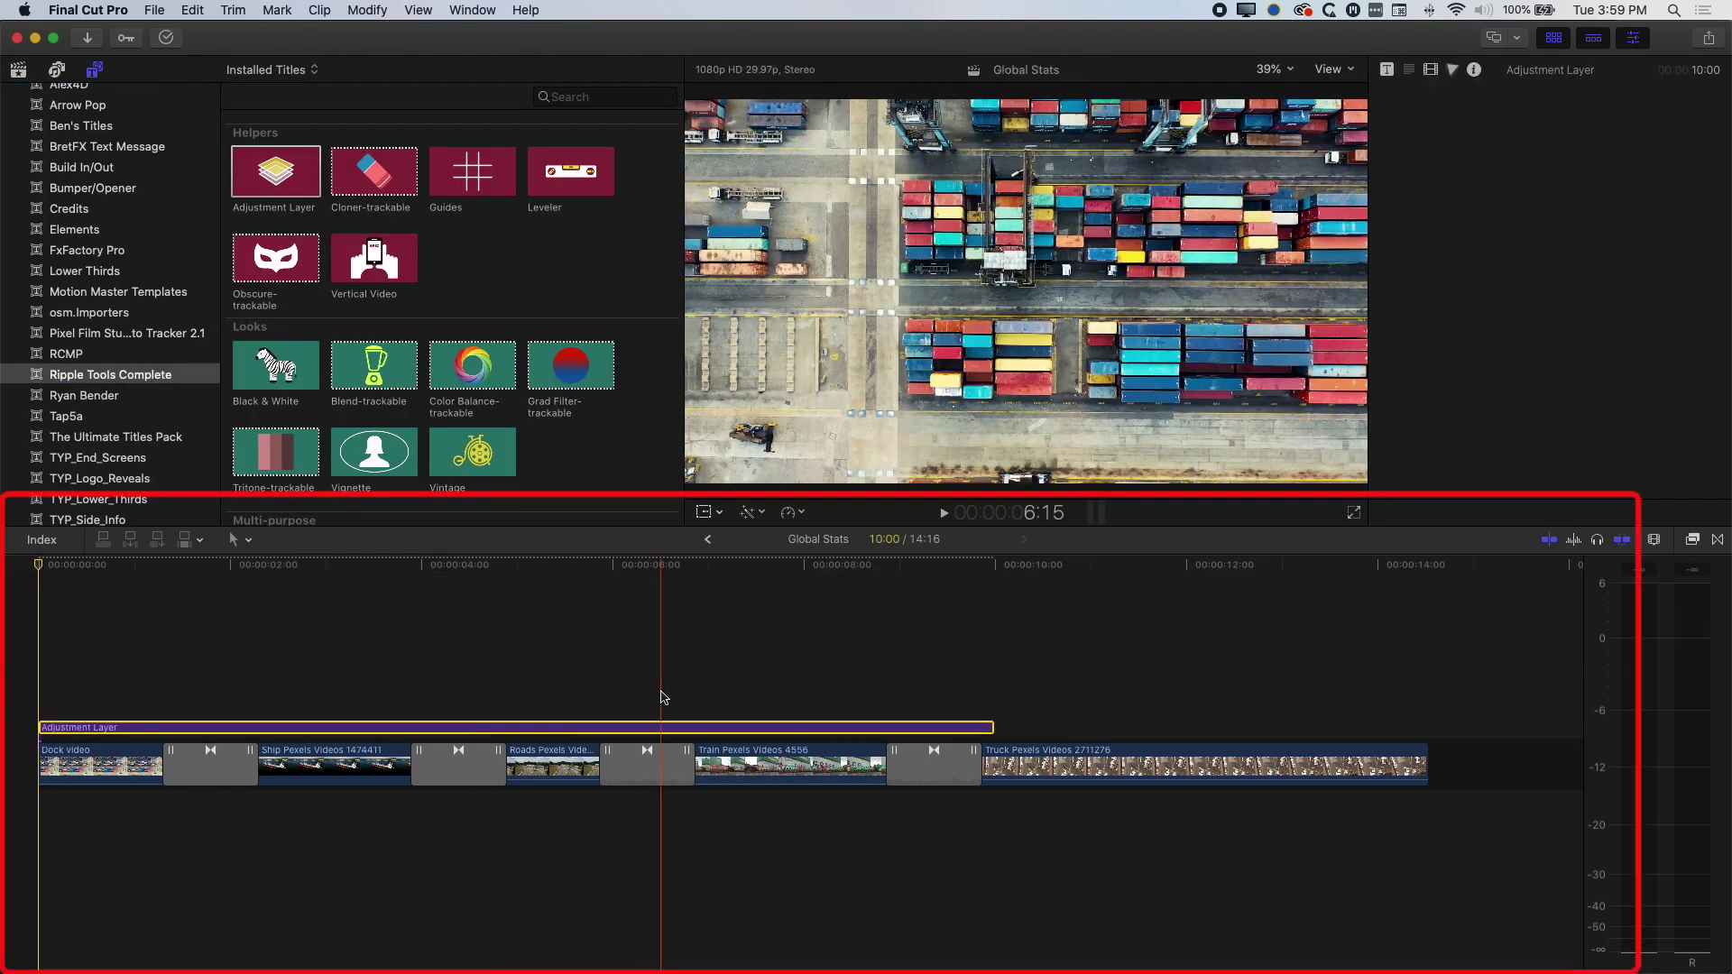
{"action": "left_click_drag", "start_coordinate": [992, 727], "coordinate": [1426, 727]}
{"action": "left_click", "coordinate": [731, 727]}
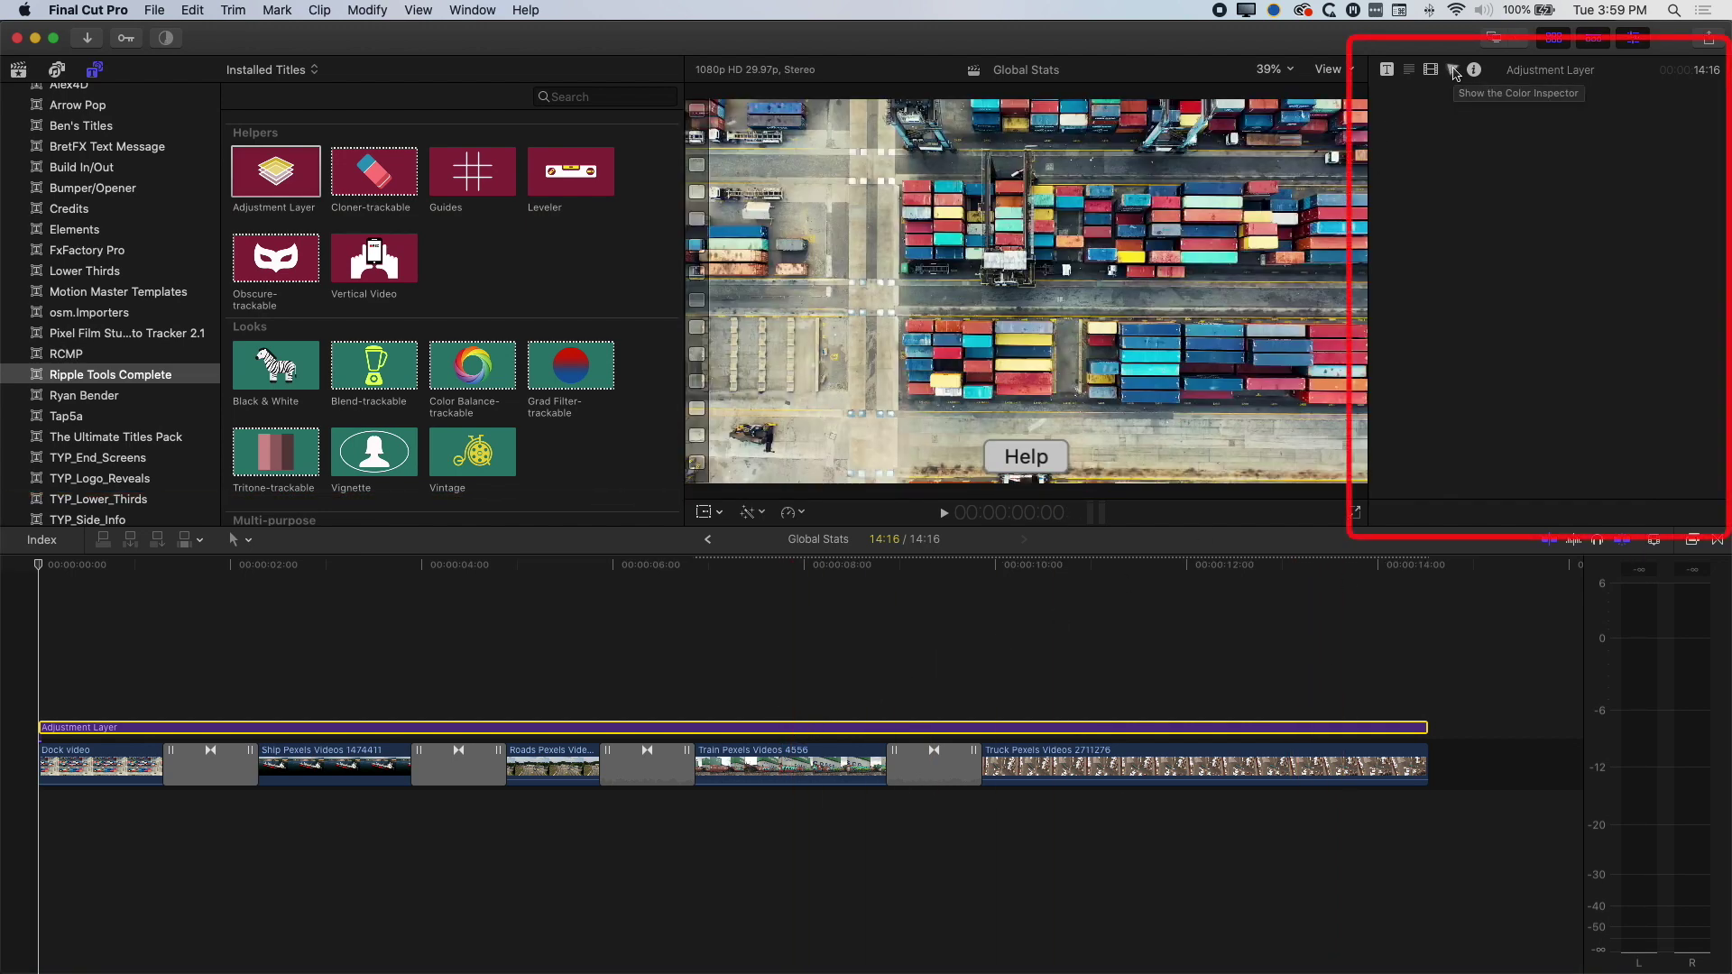
Step: Show the Inspector and add a Color Board correction to the Adjustment Layer
{"action": "left_click", "coordinate": [476, 9]}
{"action": "mouse_move", "coordinate": [536, 189]}
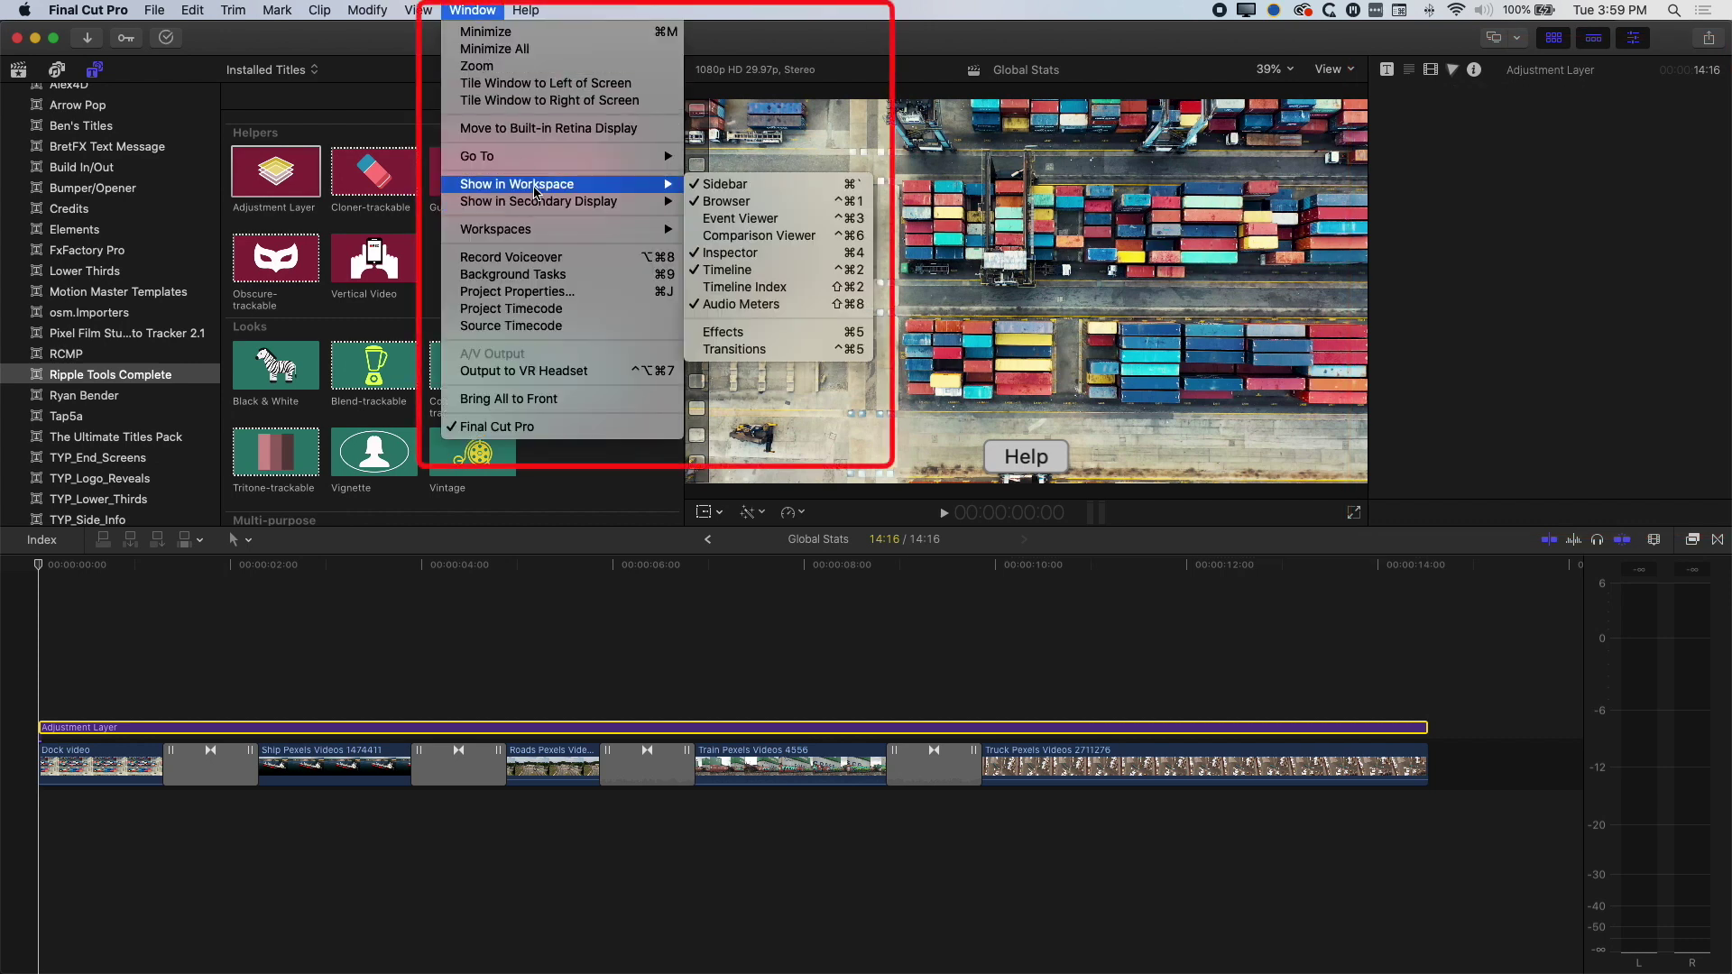
{"action": "left_click", "coordinate": [769, 257]}
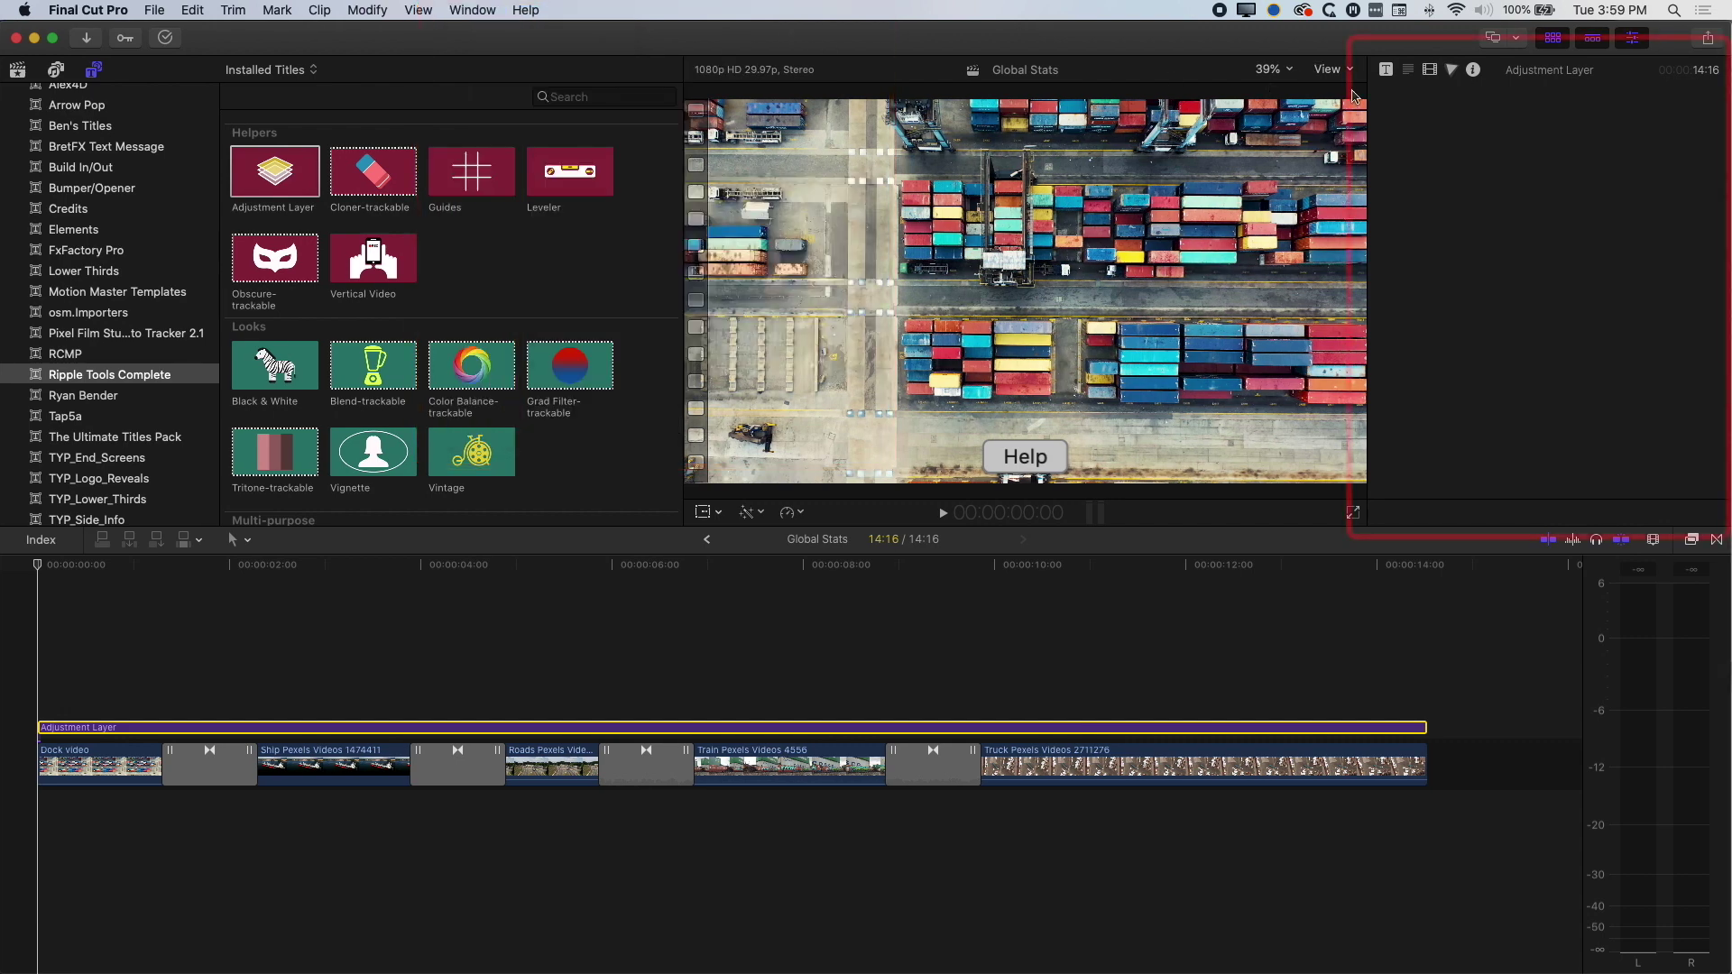
{"action": "left_click", "coordinate": [1452, 71]}
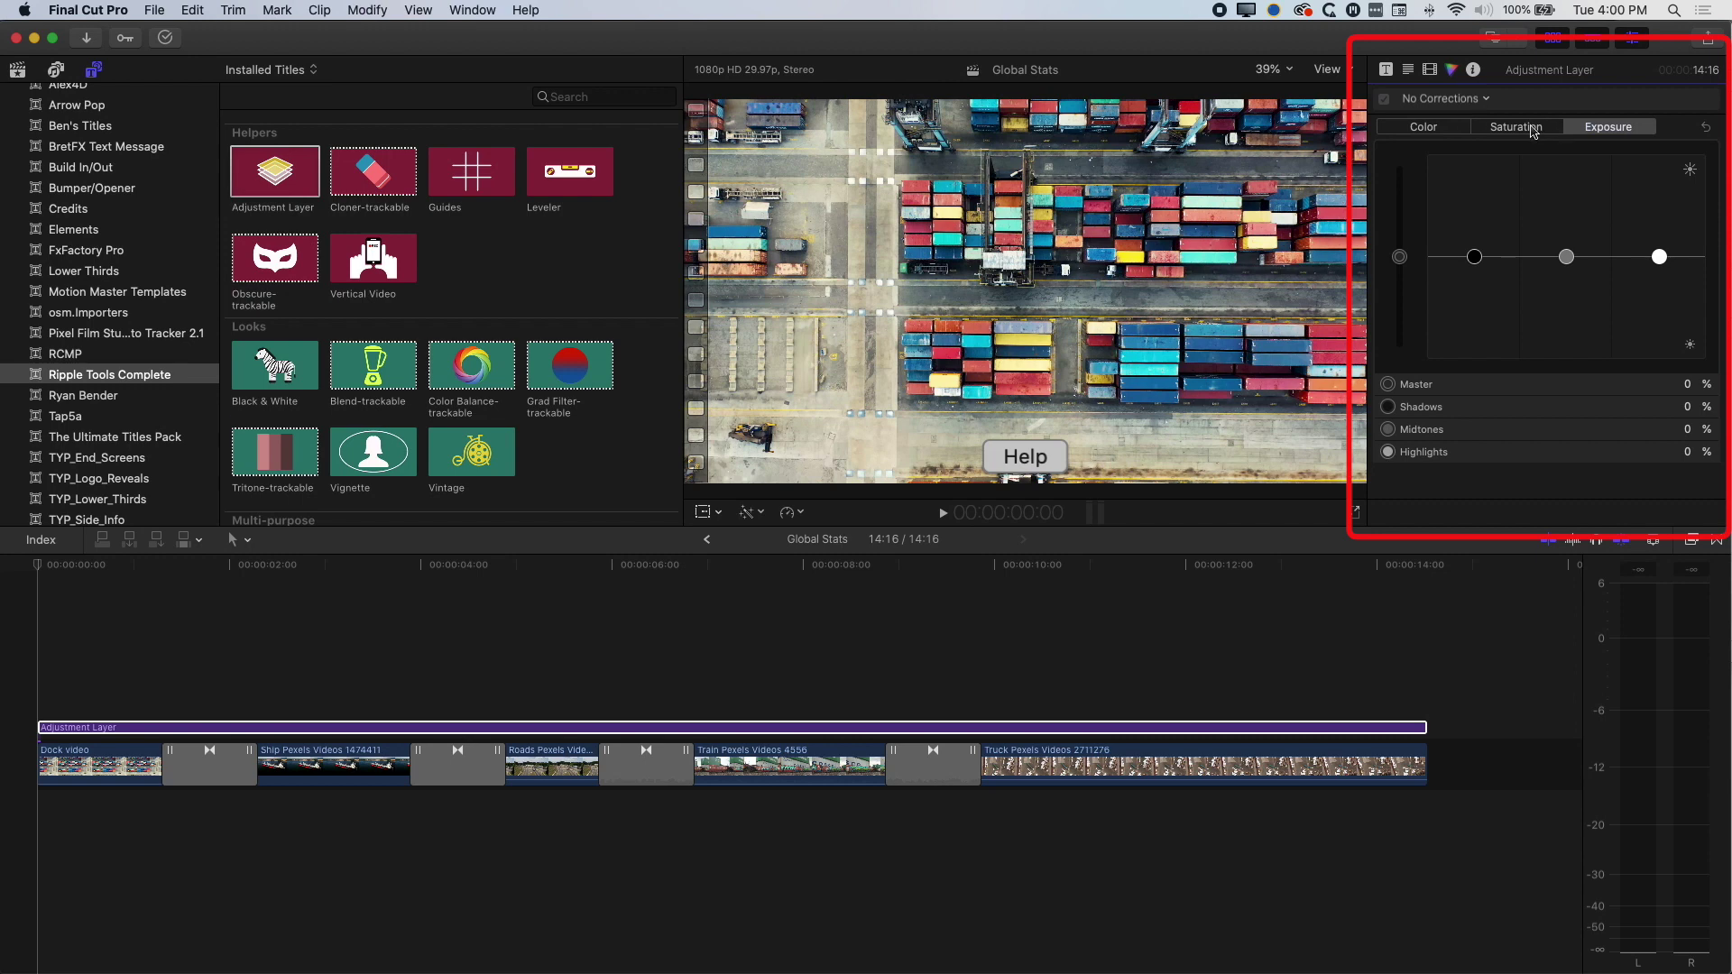
{"action": "left_click", "coordinate": [1471, 101]}
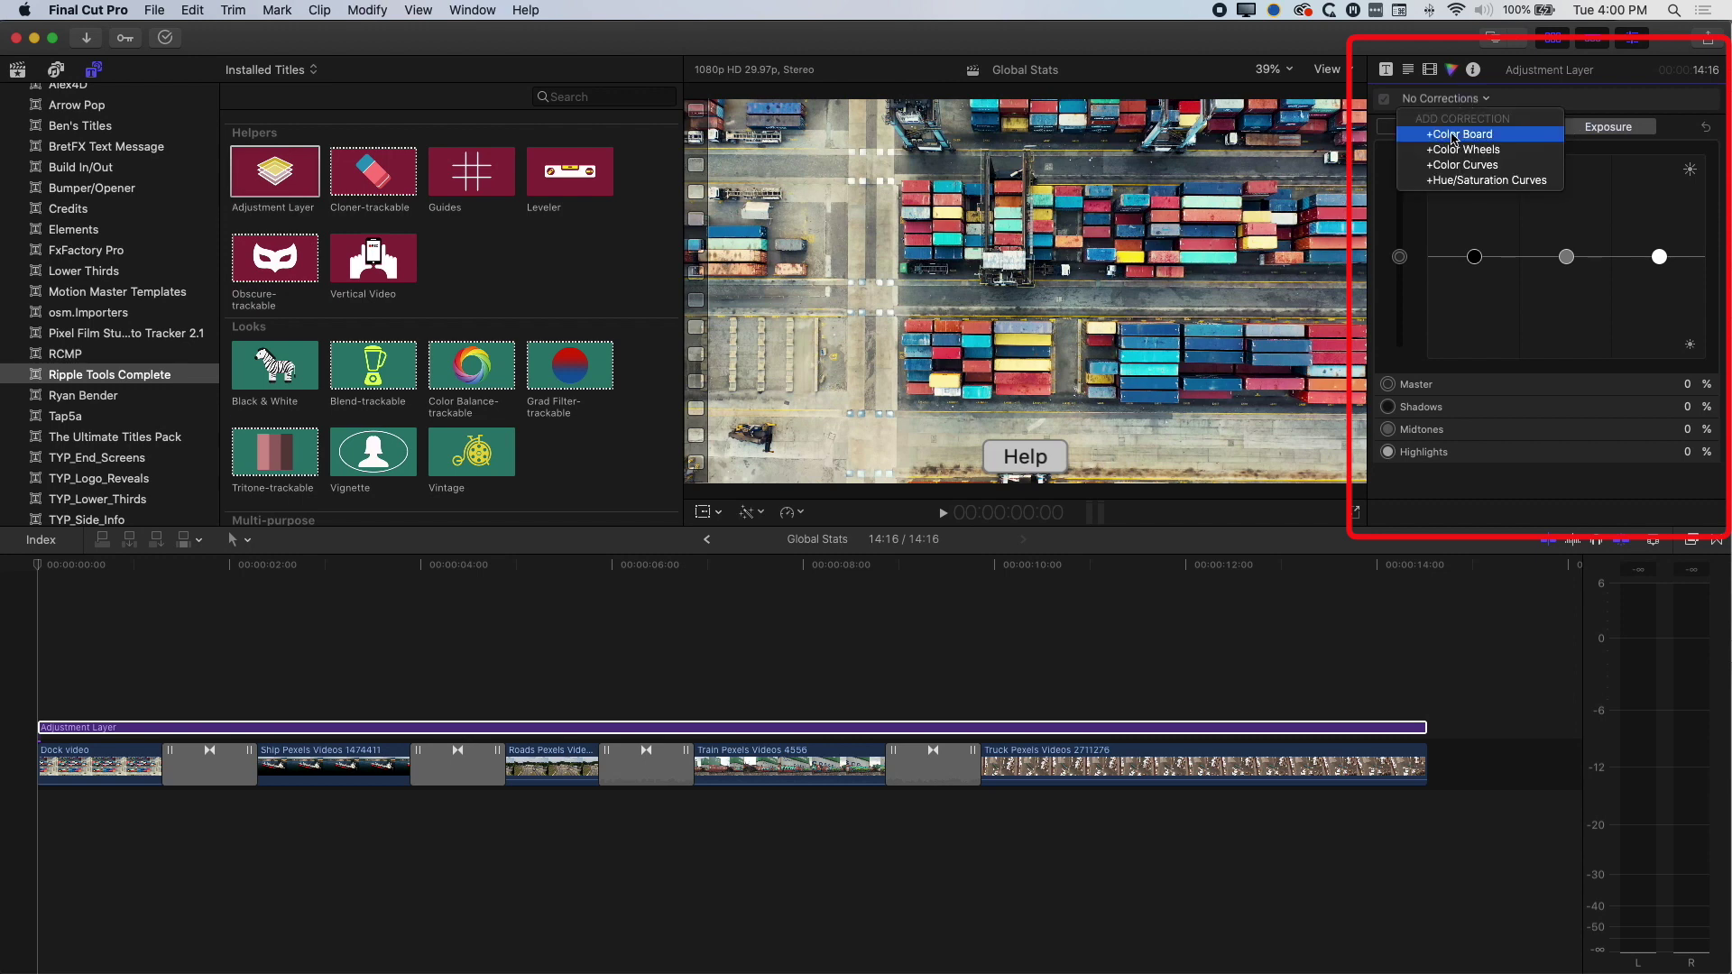
{"action": "left_click", "coordinate": [1463, 137]}
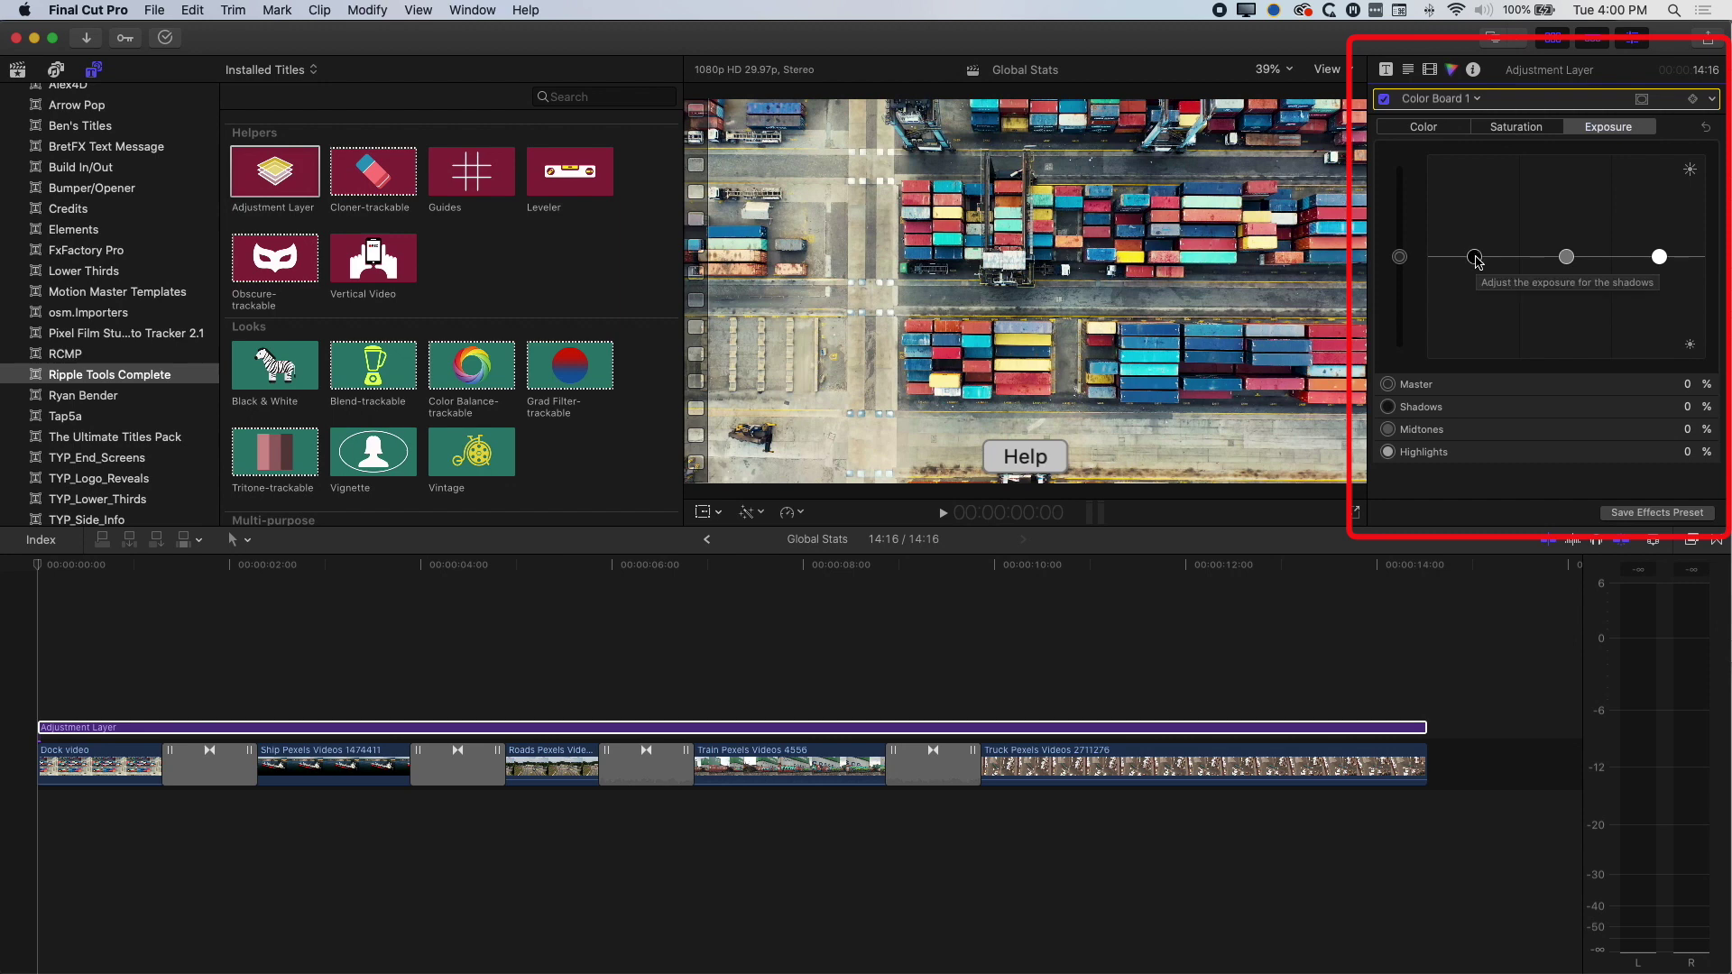
Step: Set Color Board exposure to Master -78%, Shadows 74%, Midtones 16%, Highlights -63%
{"action": "left_click_drag", "start_coordinate": [1474, 257], "coordinate": [1474, 204]}
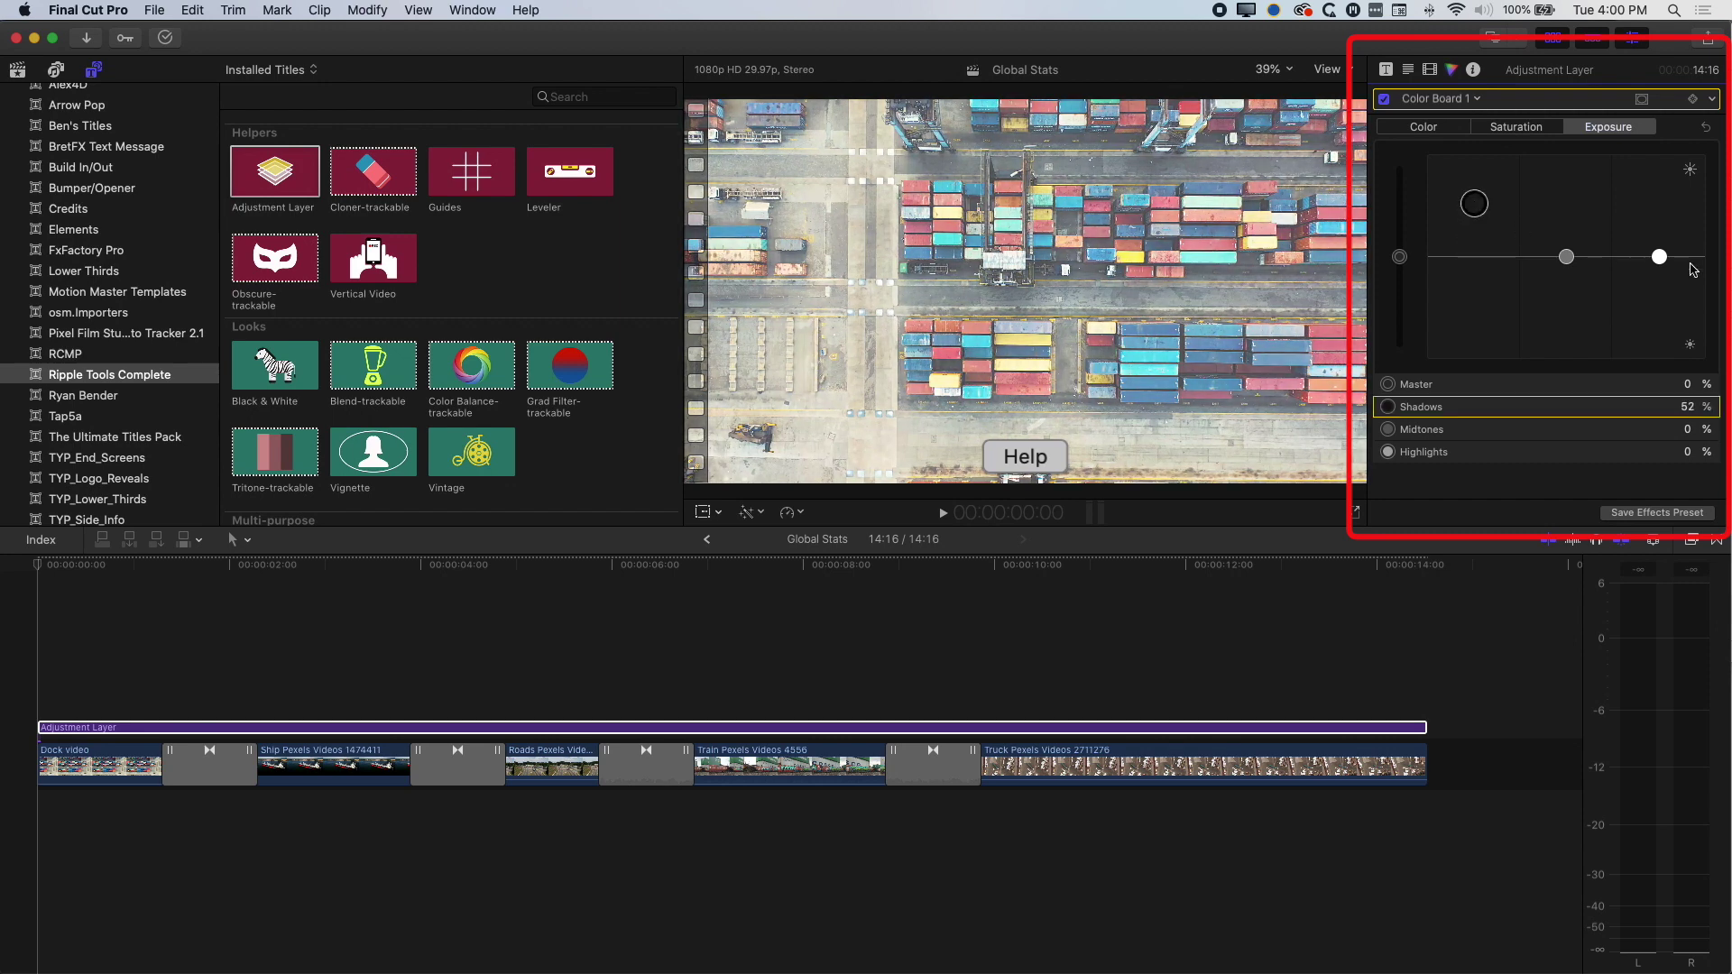
{"action": "left_click_drag", "start_coordinate": [1659, 258], "coordinate": [1658, 320]}
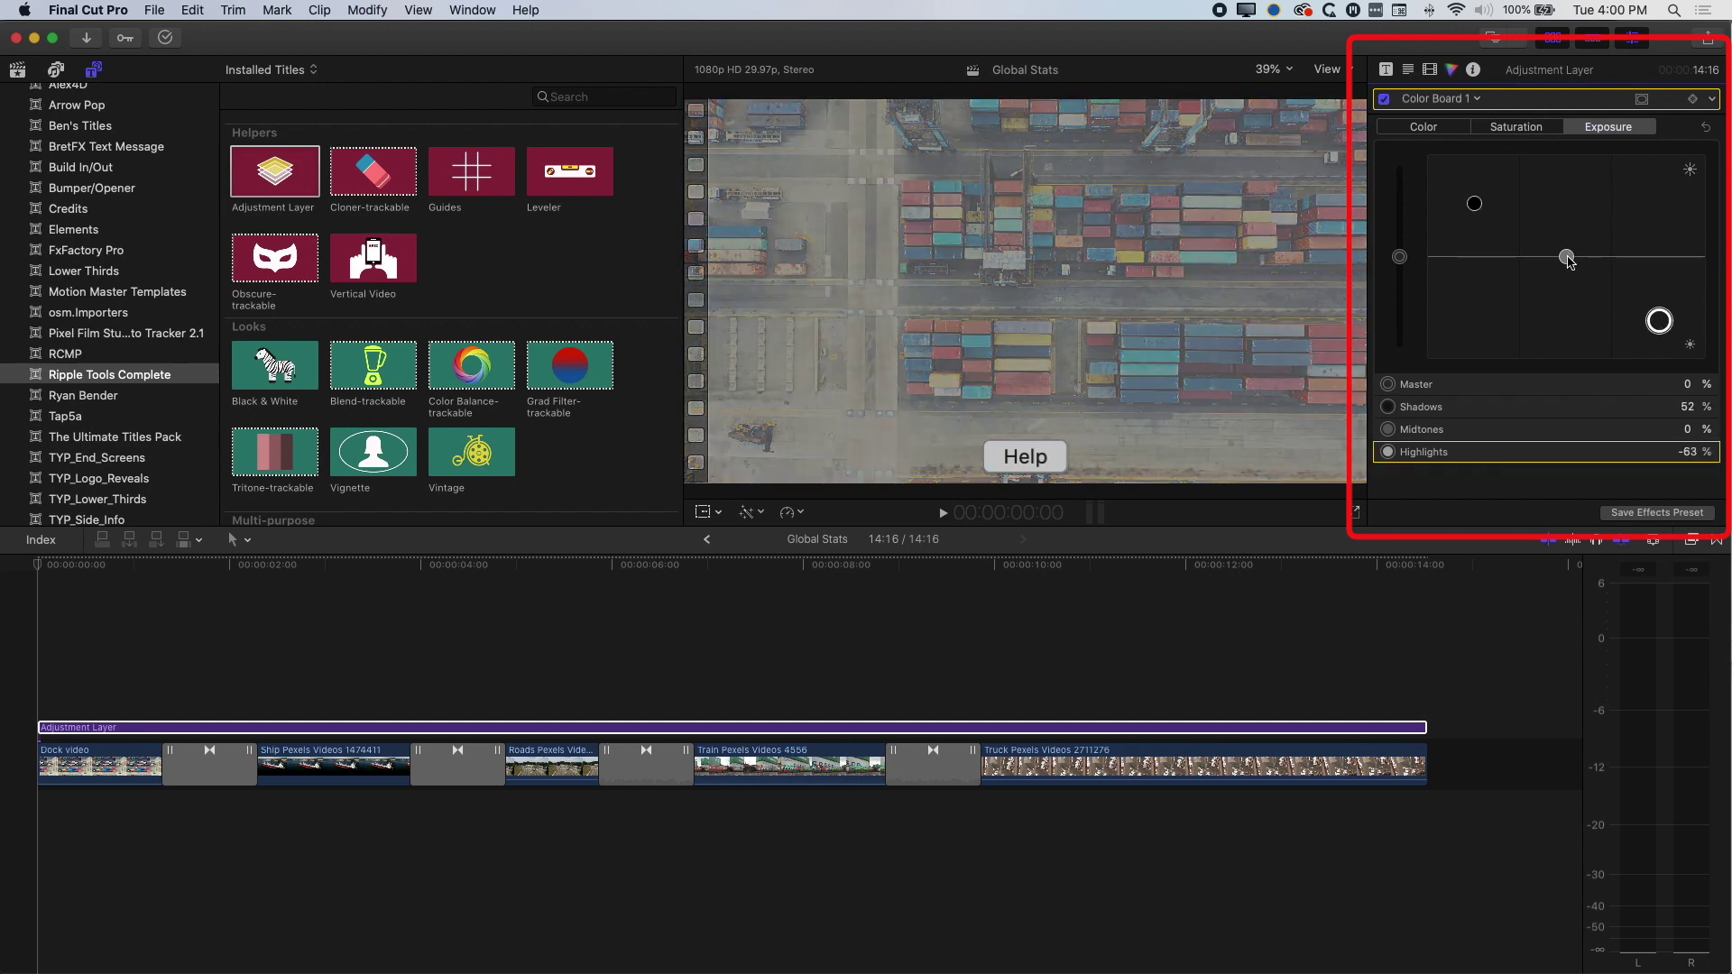
{"action": "left_click_drag", "start_coordinate": [1569, 260], "coordinate": [1569, 239]}
{"action": "left_click_drag", "start_coordinate": [1474, 204], "coordinate": [1475, 194]}
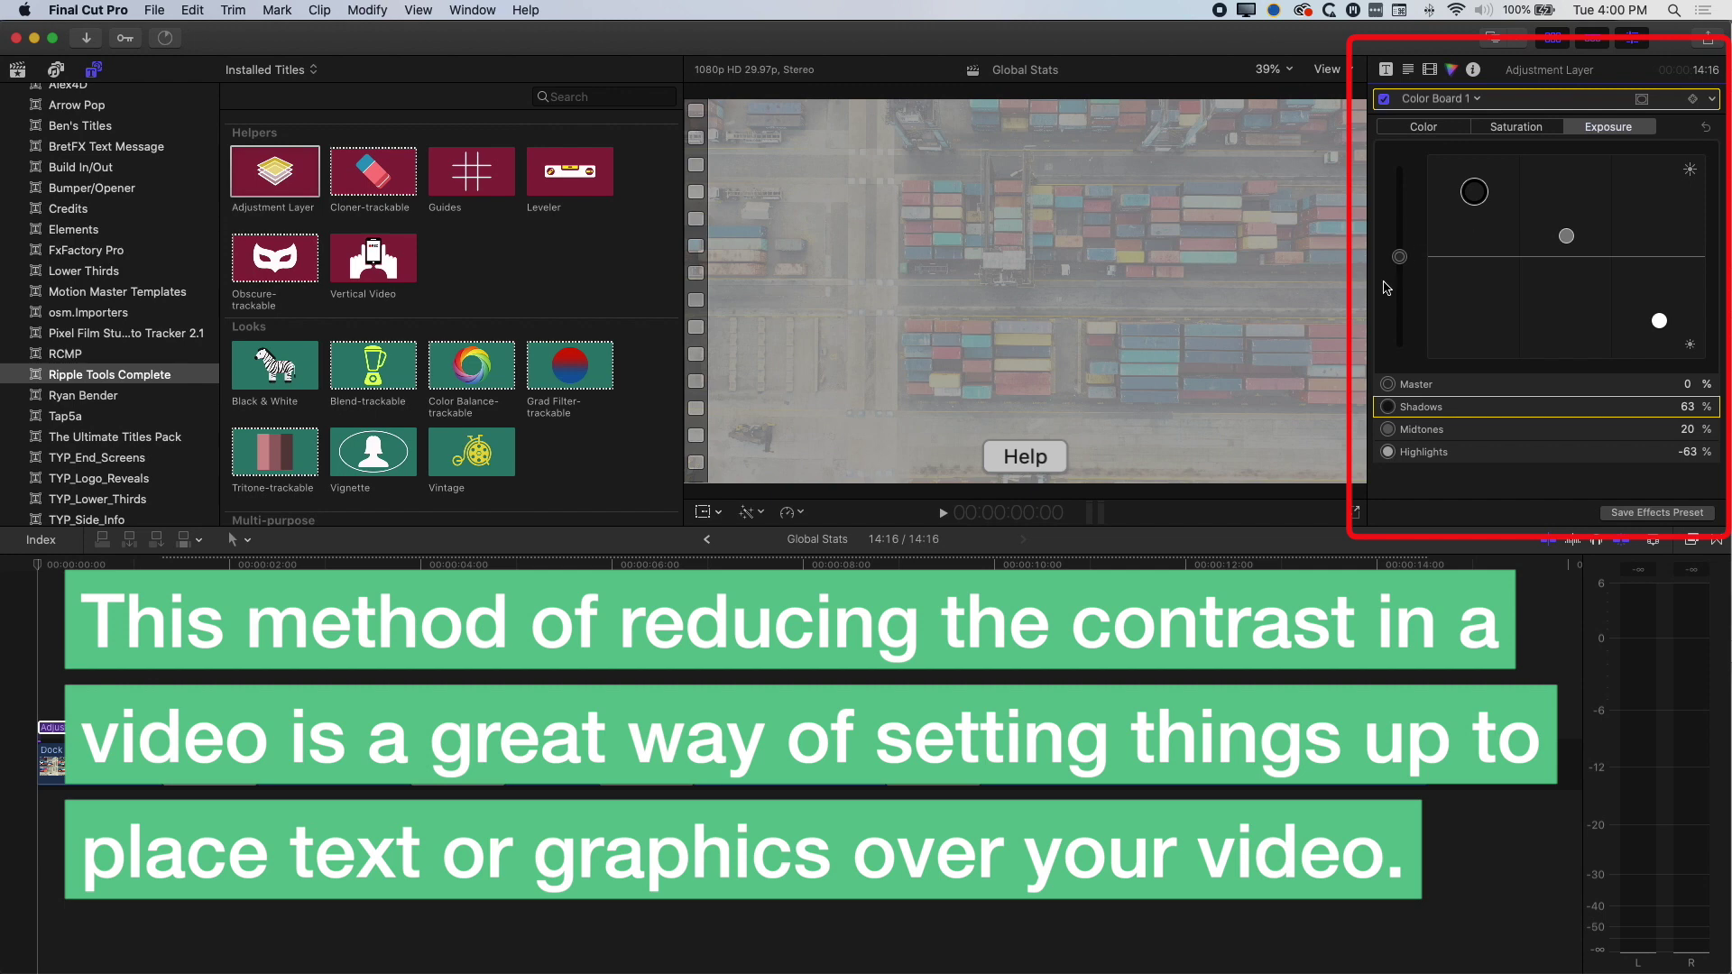
{"action": "left_click_drag", "start_coordinate": [1401, 261], "coordinate": [1404, 332]}
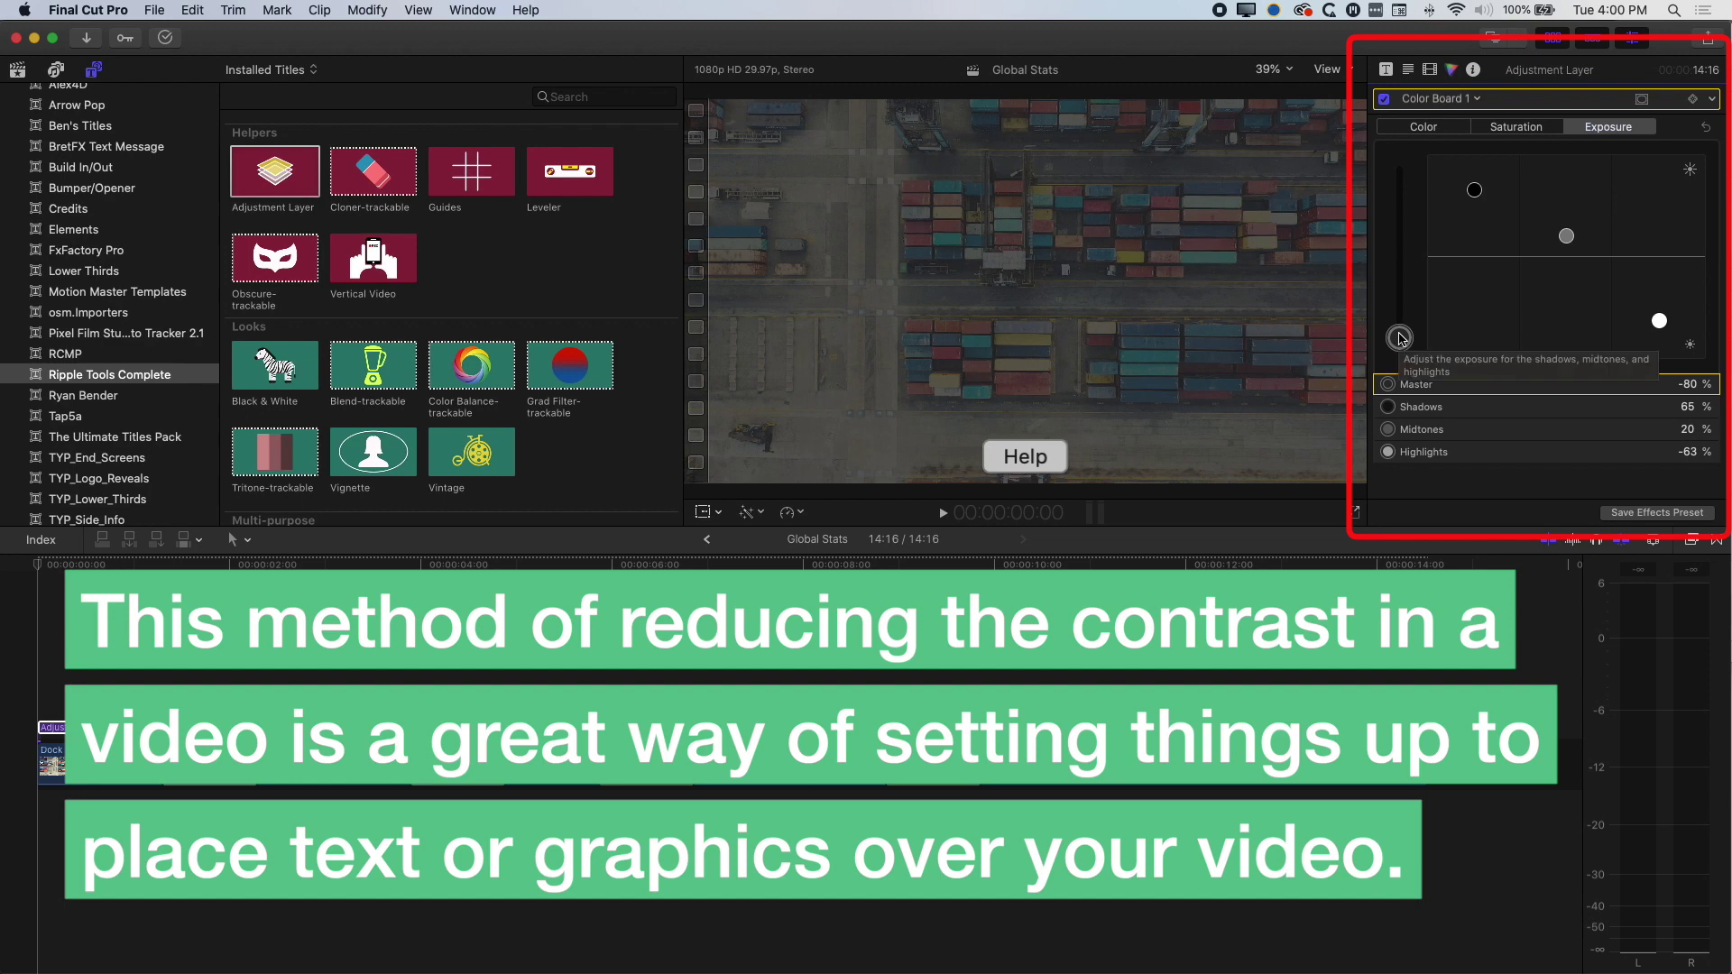
{"action": "left_click_drag", "start_coordinate": [1482, 196], "coordinate": [1482, 185]}
{"action": "left_click_drag", "start_coordinate": [1569, 244], "coordinate": [1570, 247]}
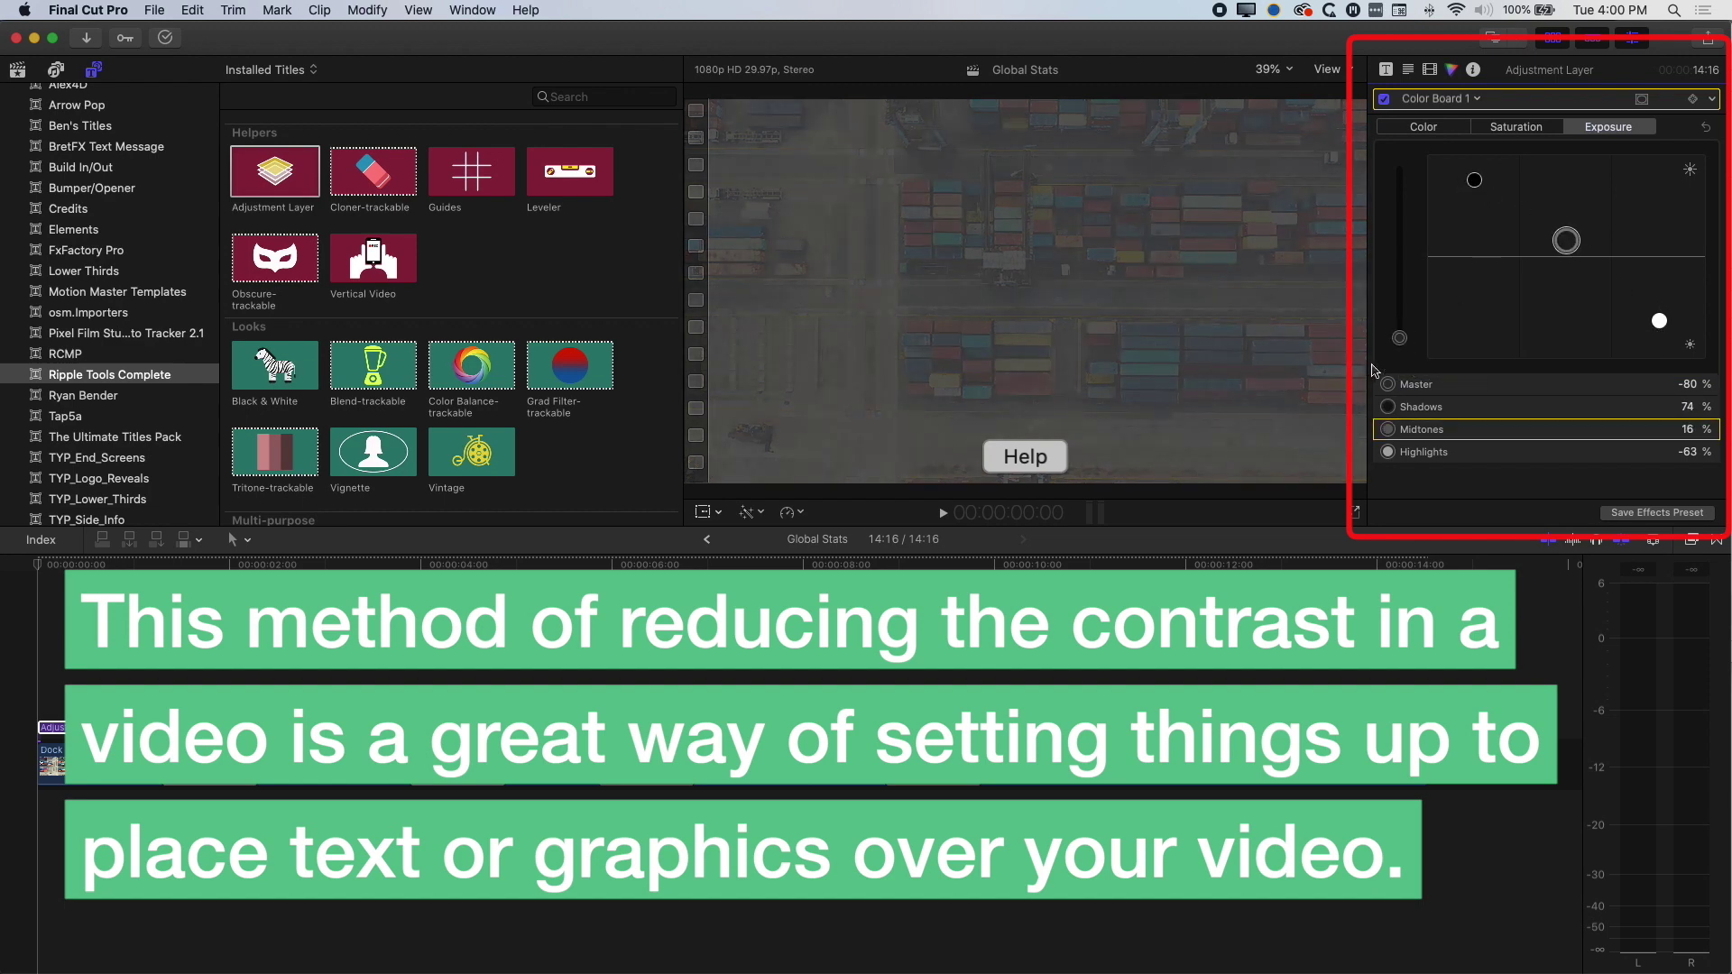
{"action": "left_click_drag", "start_coordinate": [1402, 341], "coordinate": [1404, 339]}
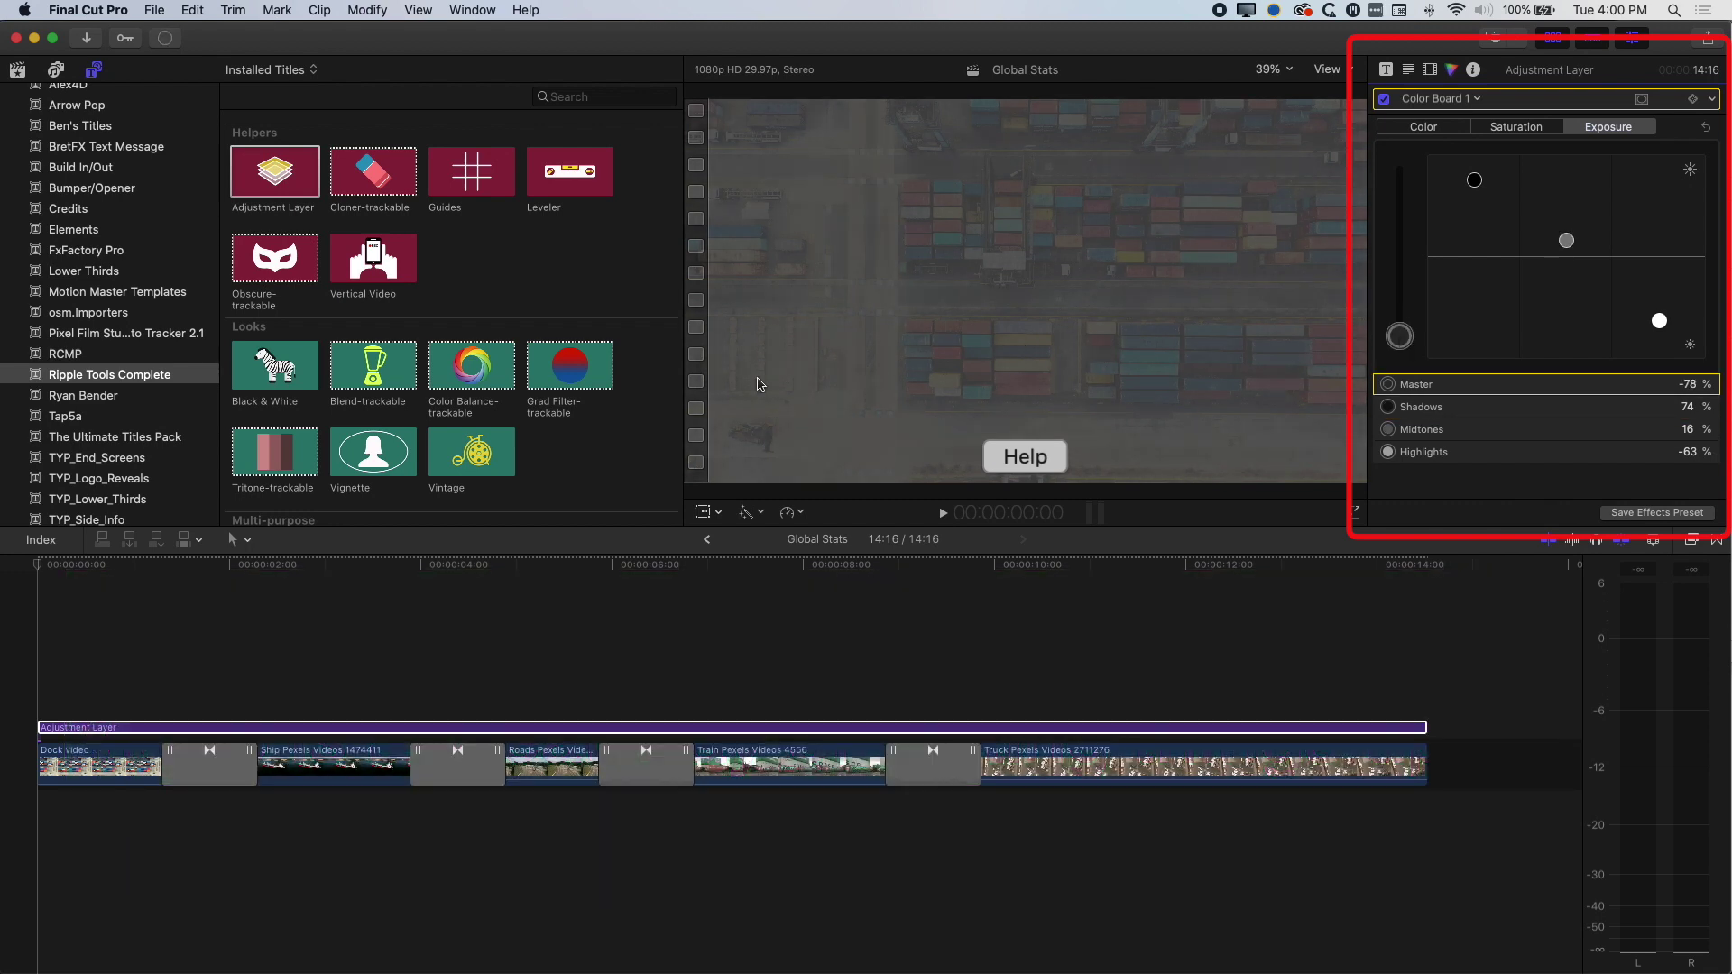
Step: Place the Build In/Out Custom title above the Dock video, trimmed to span the full 14:16
{"action": "scroll", "coordinate": [101, 126], "scroll_direction": "up", "scroll_amount": 5}
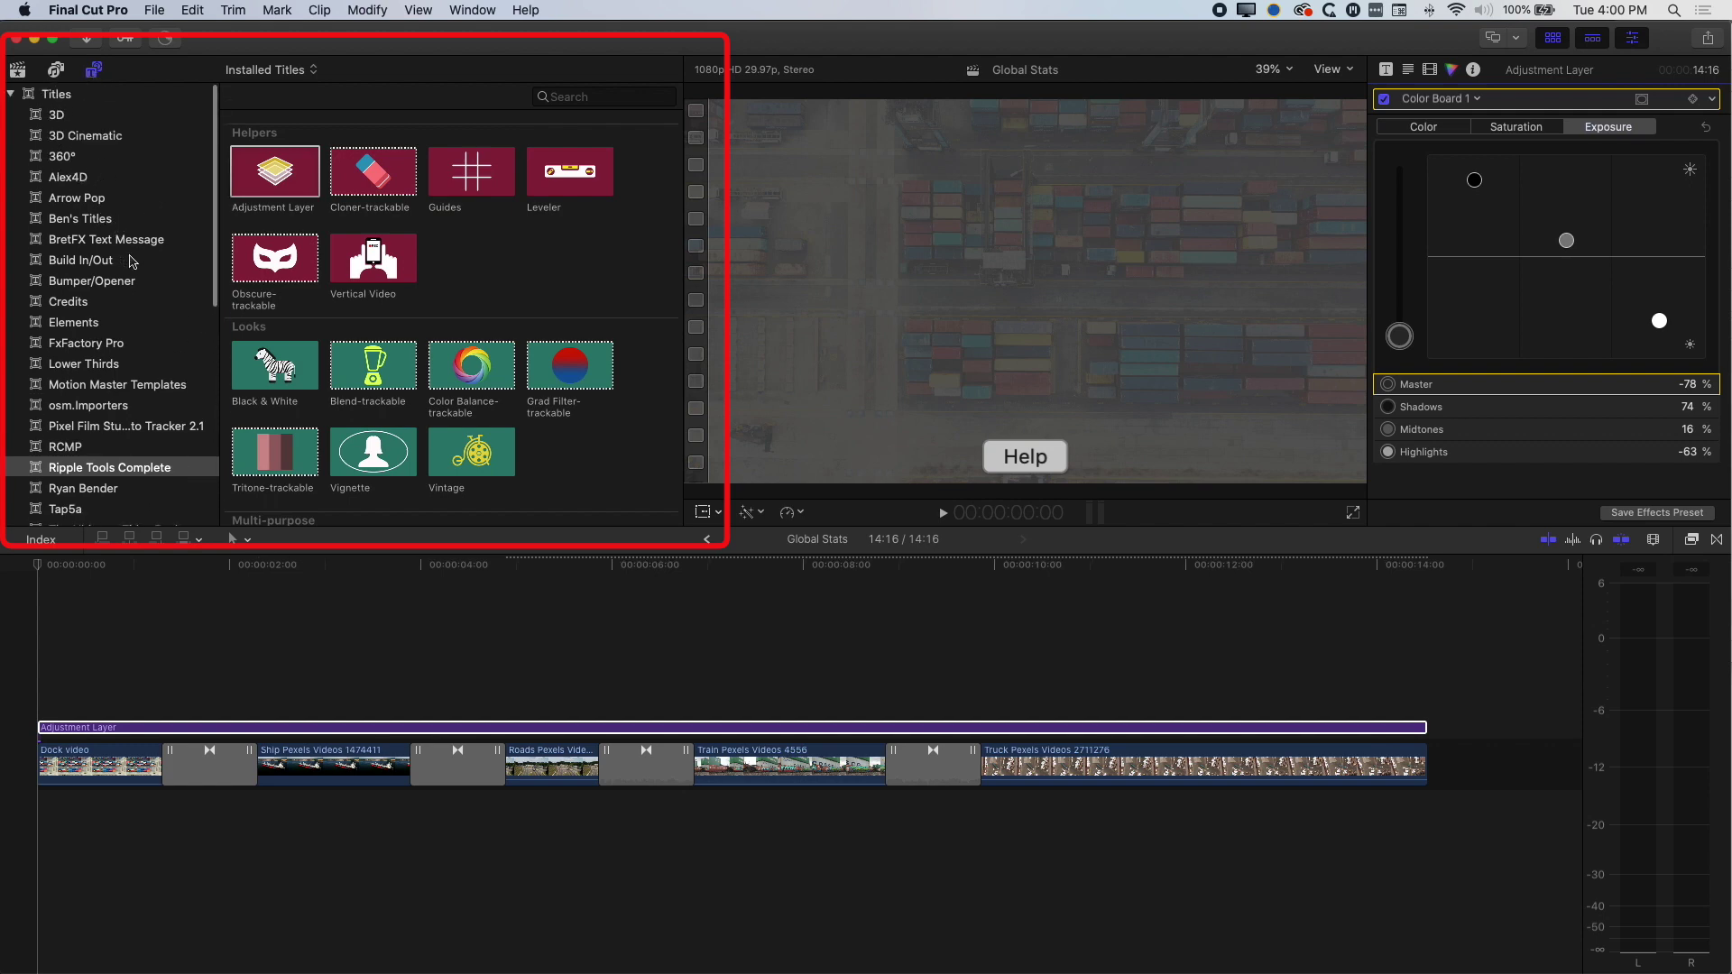
{"action": "left_click", "coordinate": [108, 257]}
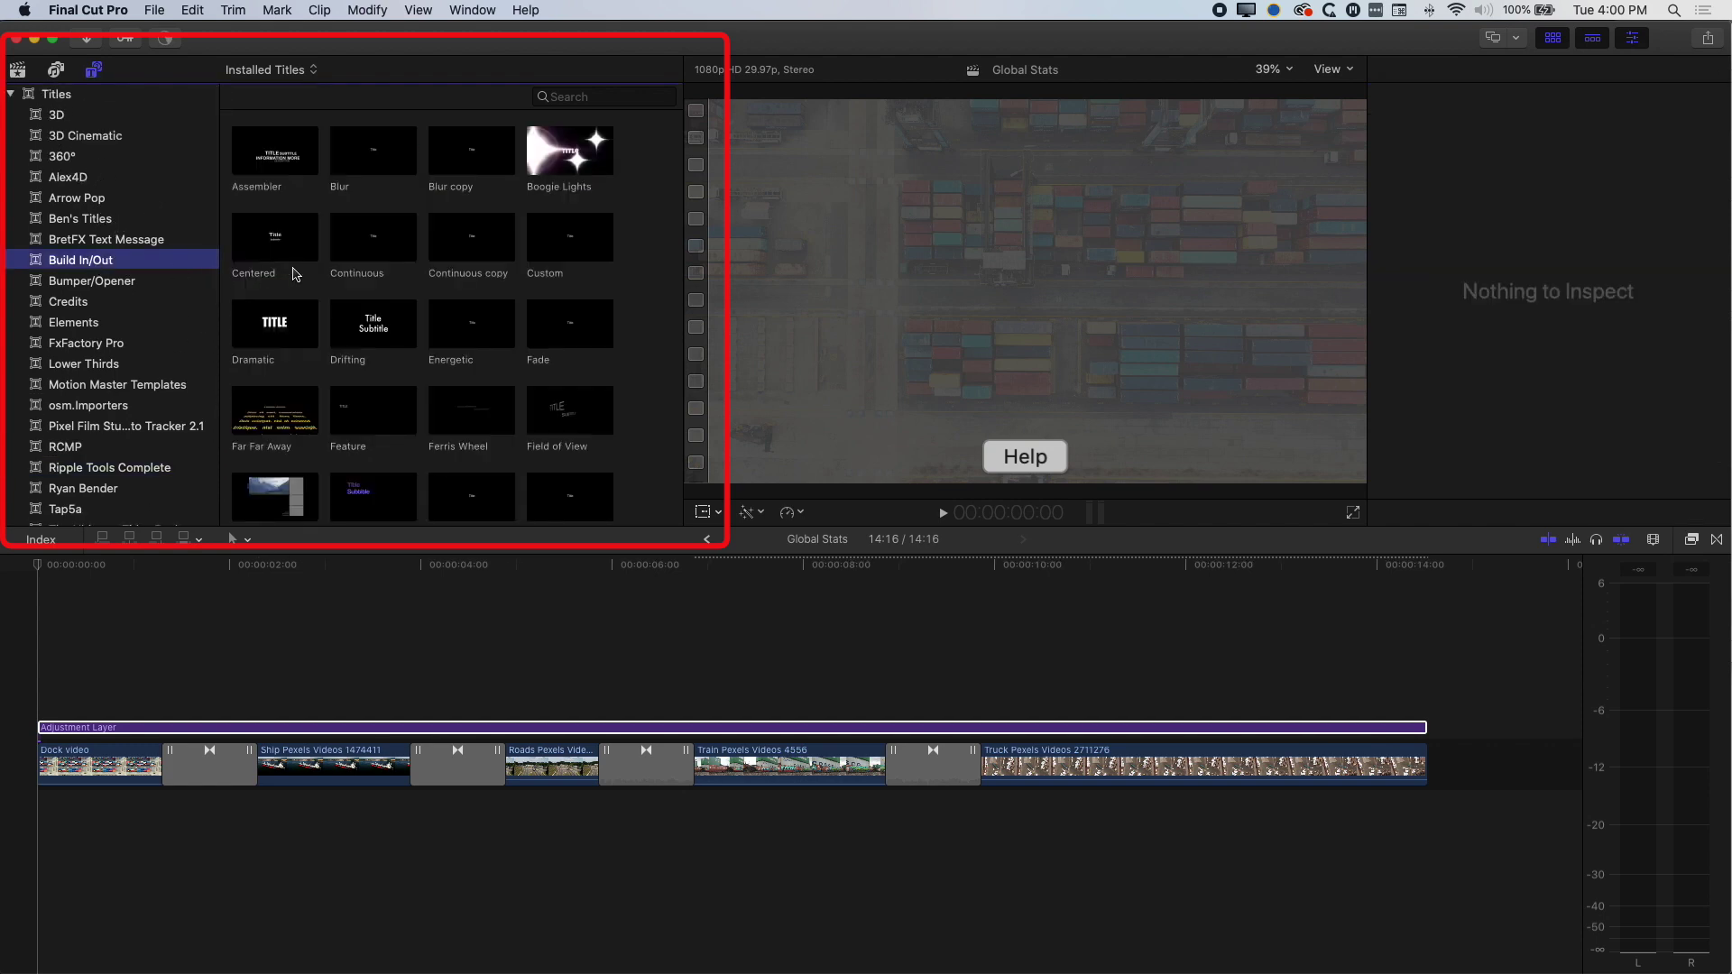
{"action": "left_click", "coordinate": [575, 250]}
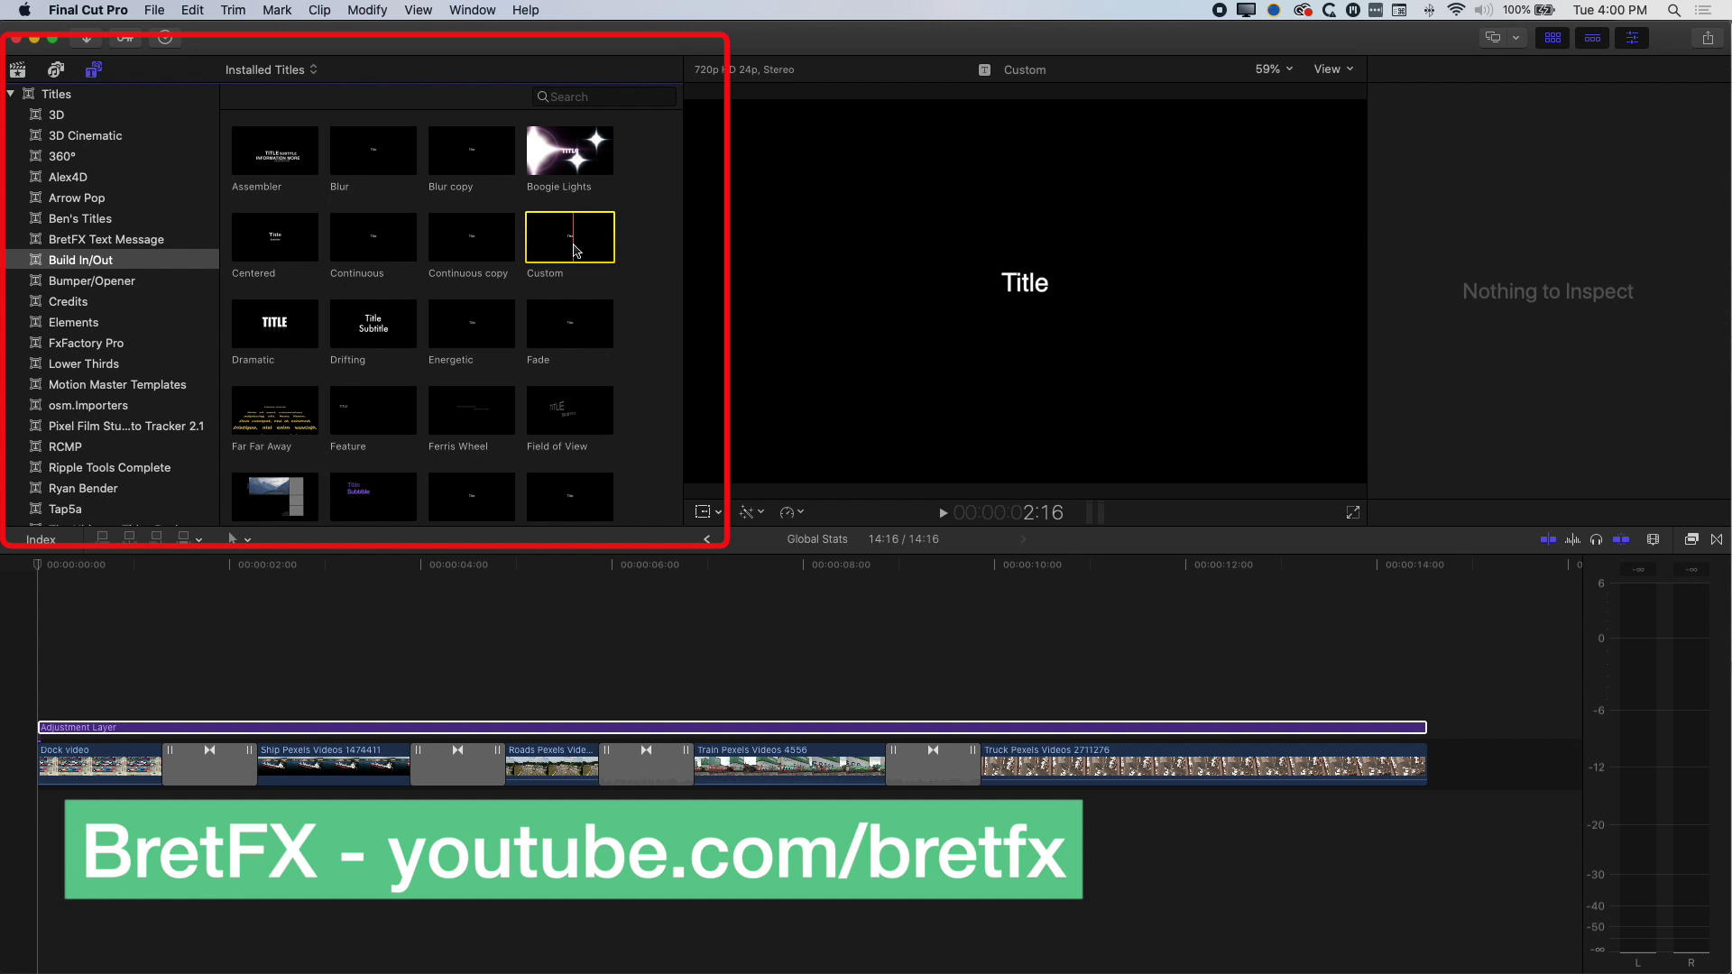
{"action": "left_click_drag", "start_coordinate": [569, 244], "coordinate": [128, 697]}
{"action": "left_click_drag", "start_coordinate": [596, 701], "coordinate": [1426, 702]}
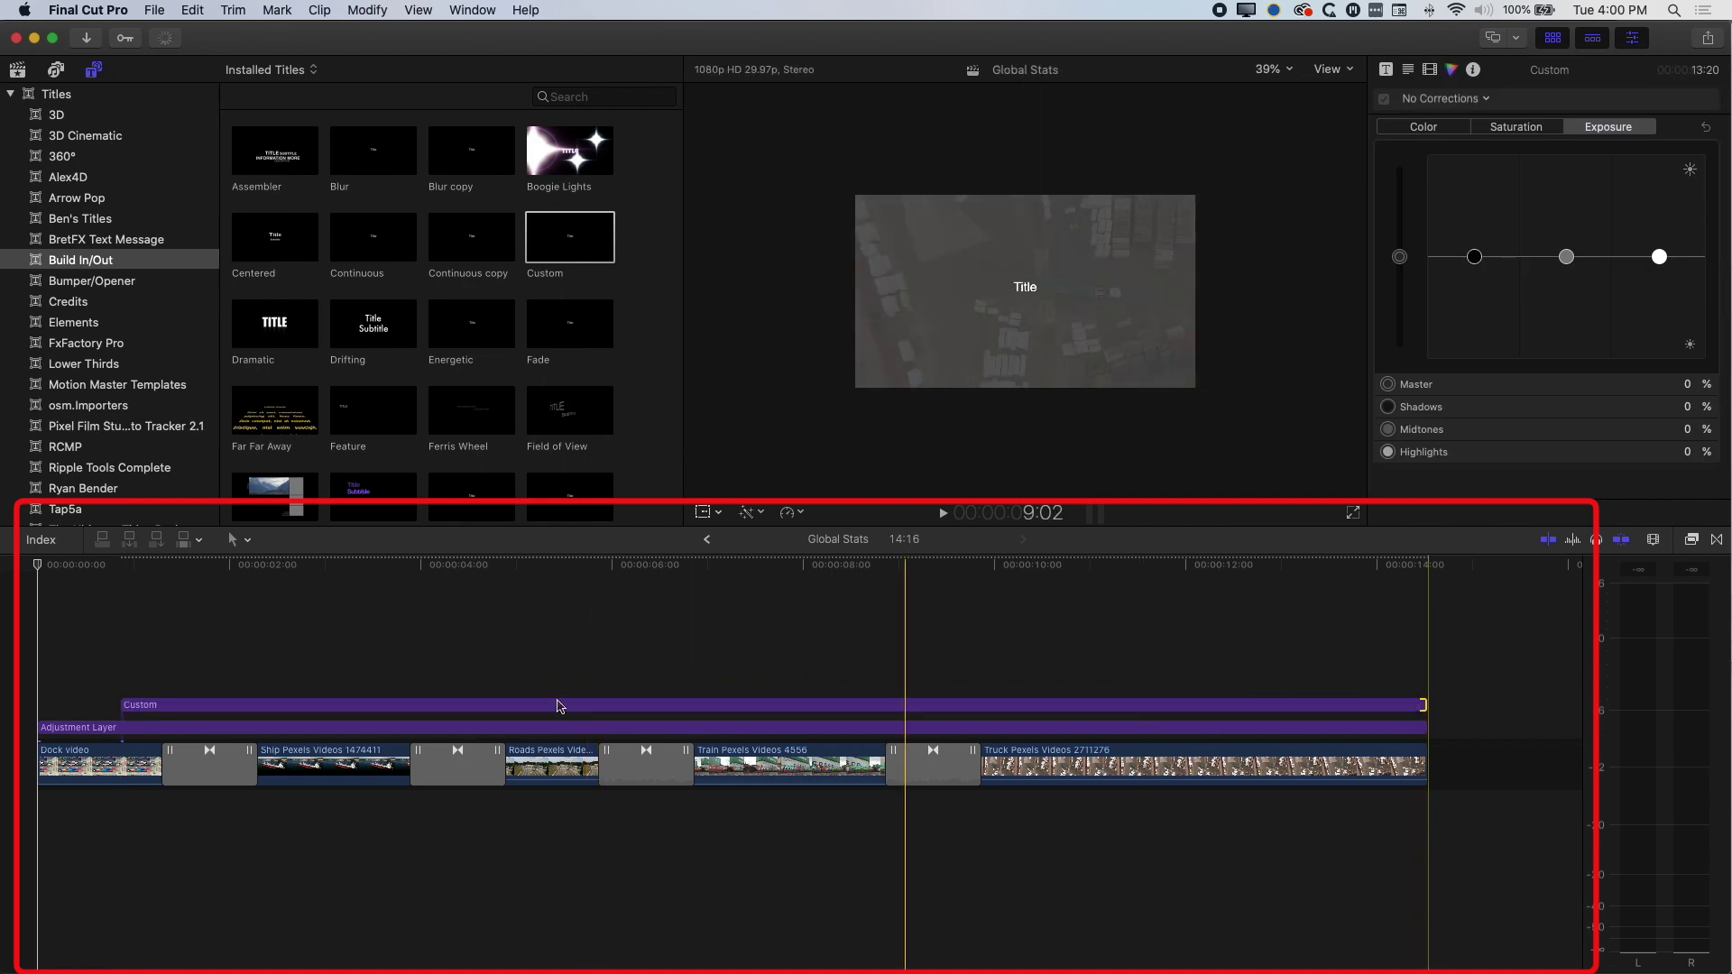
{"action": "left_click_drag", "start_coordinate": [123, 702], "coordinate": [26, 702]}
Step: Make the title read 'Global transport stats' in the BOLD 2D style at the top of the frame
{"action": "left_click", "coordinate": [90, 705]}
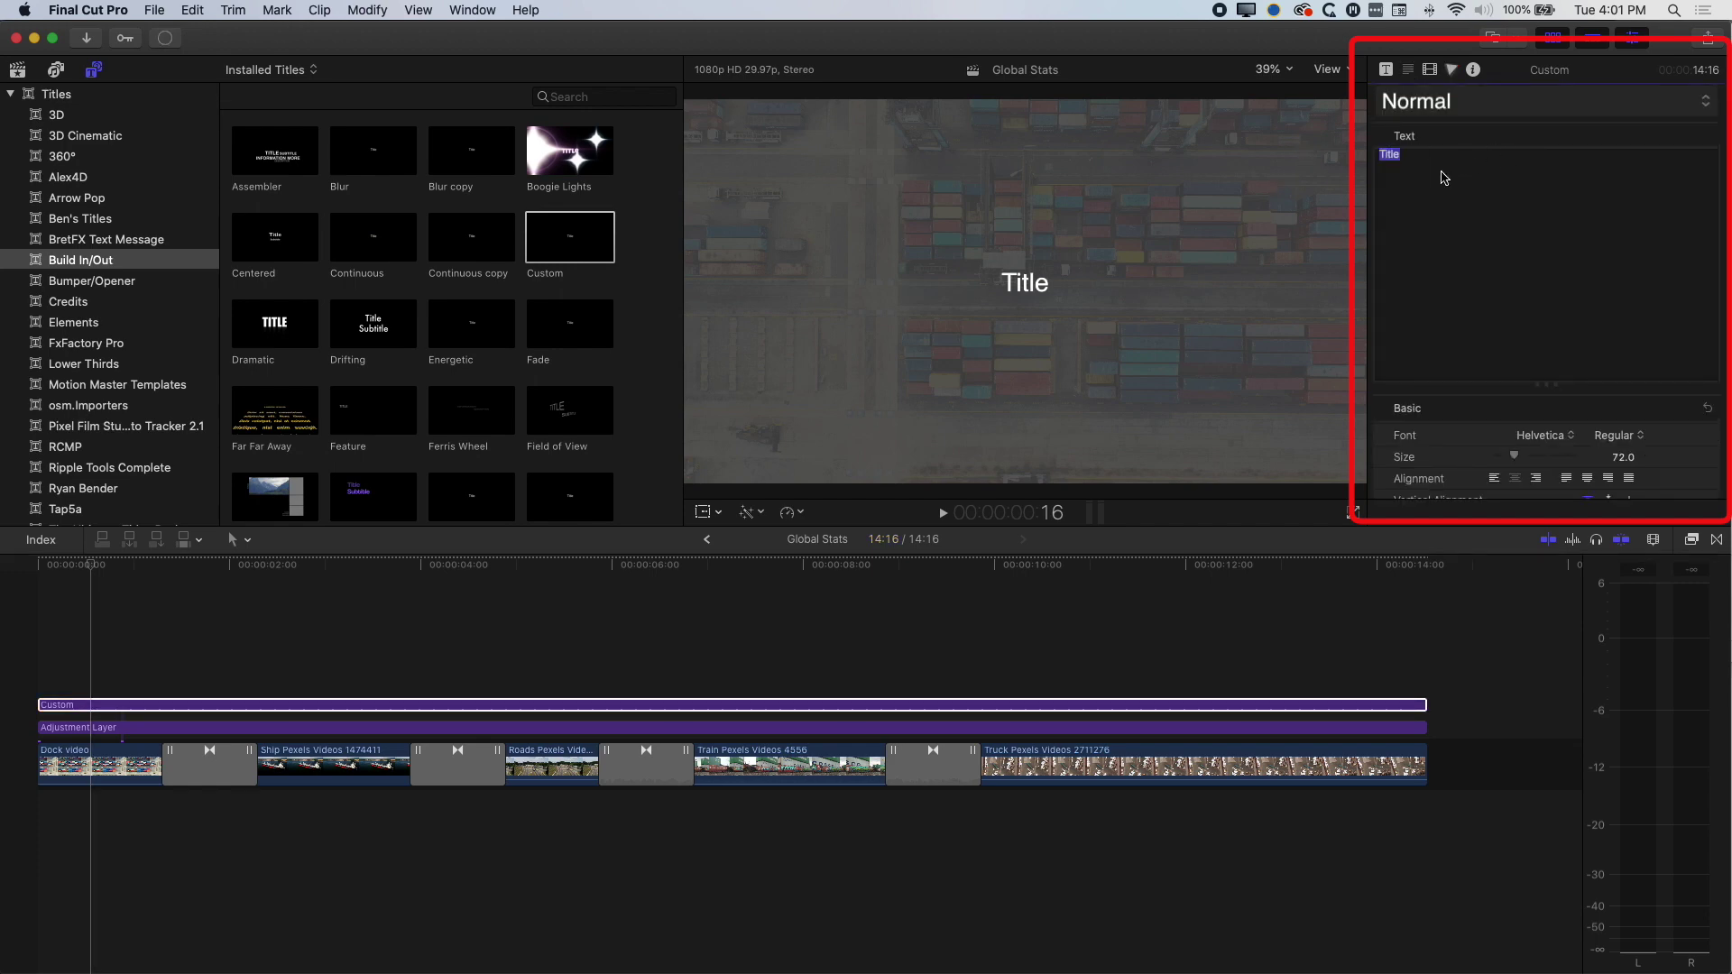
{"action": "type", "text": "Global "}
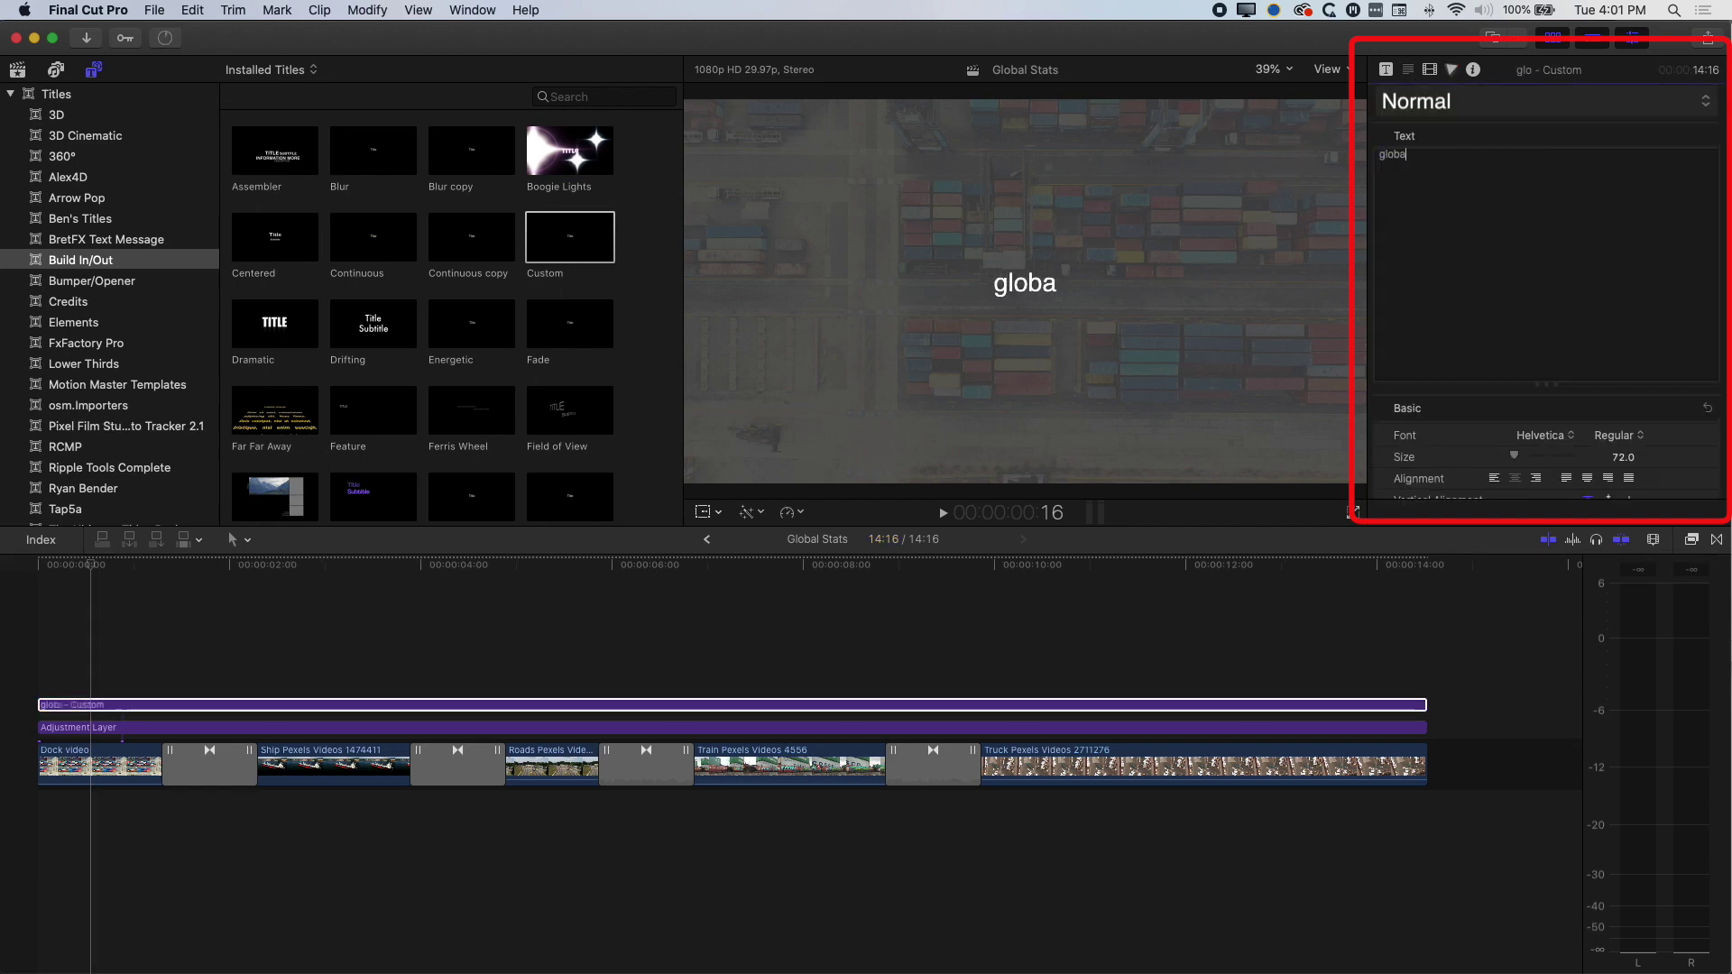
{"action": "type", "text": "transp"}
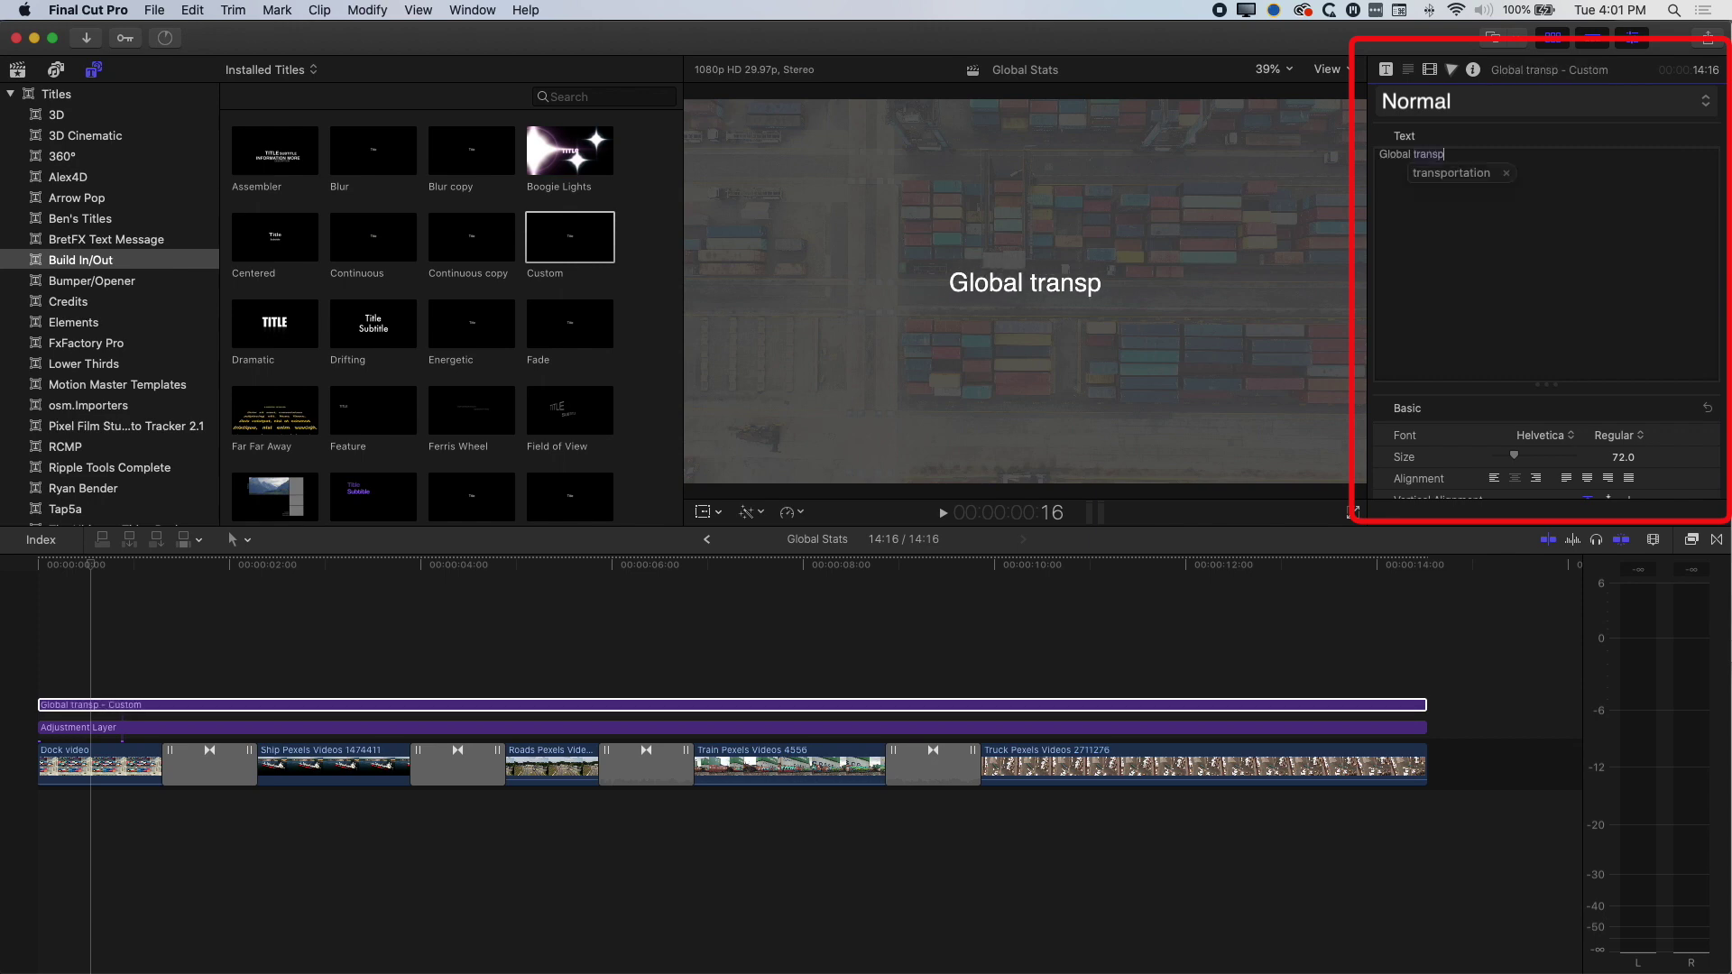
{"action": "type", "text": "ort stats"}
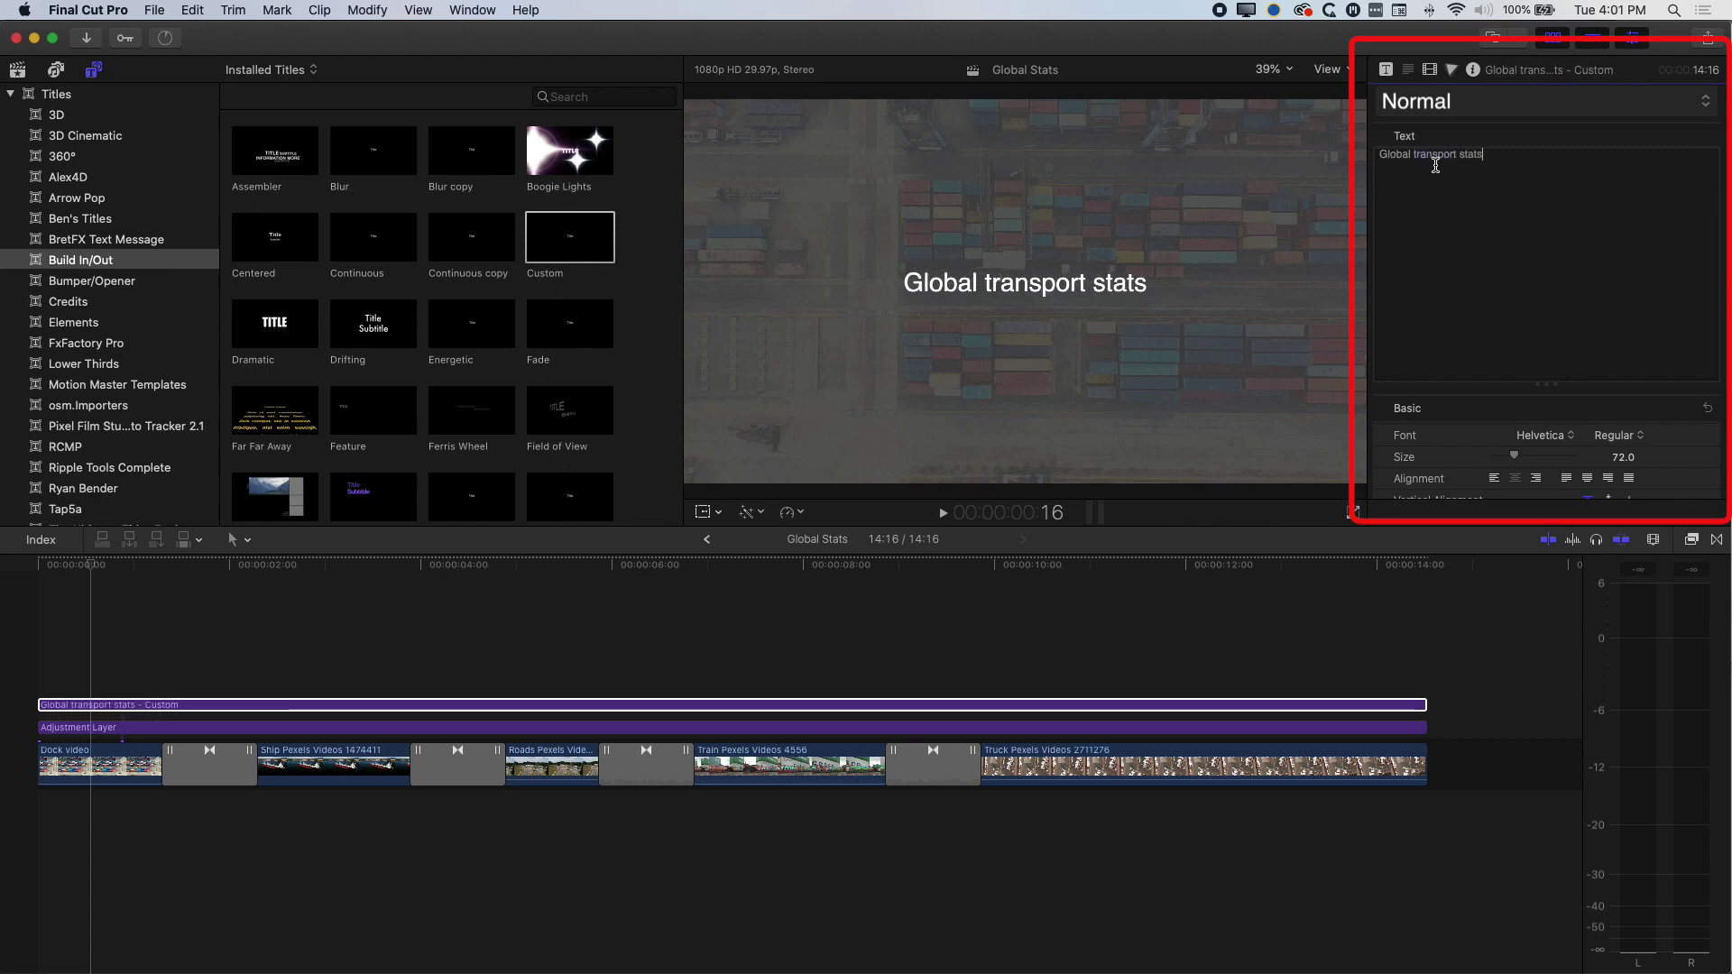
{"action": "left_click", "coordinate": [1417, 105]}
{"action": "mouse_move", "coordinate": [1421, 162]}
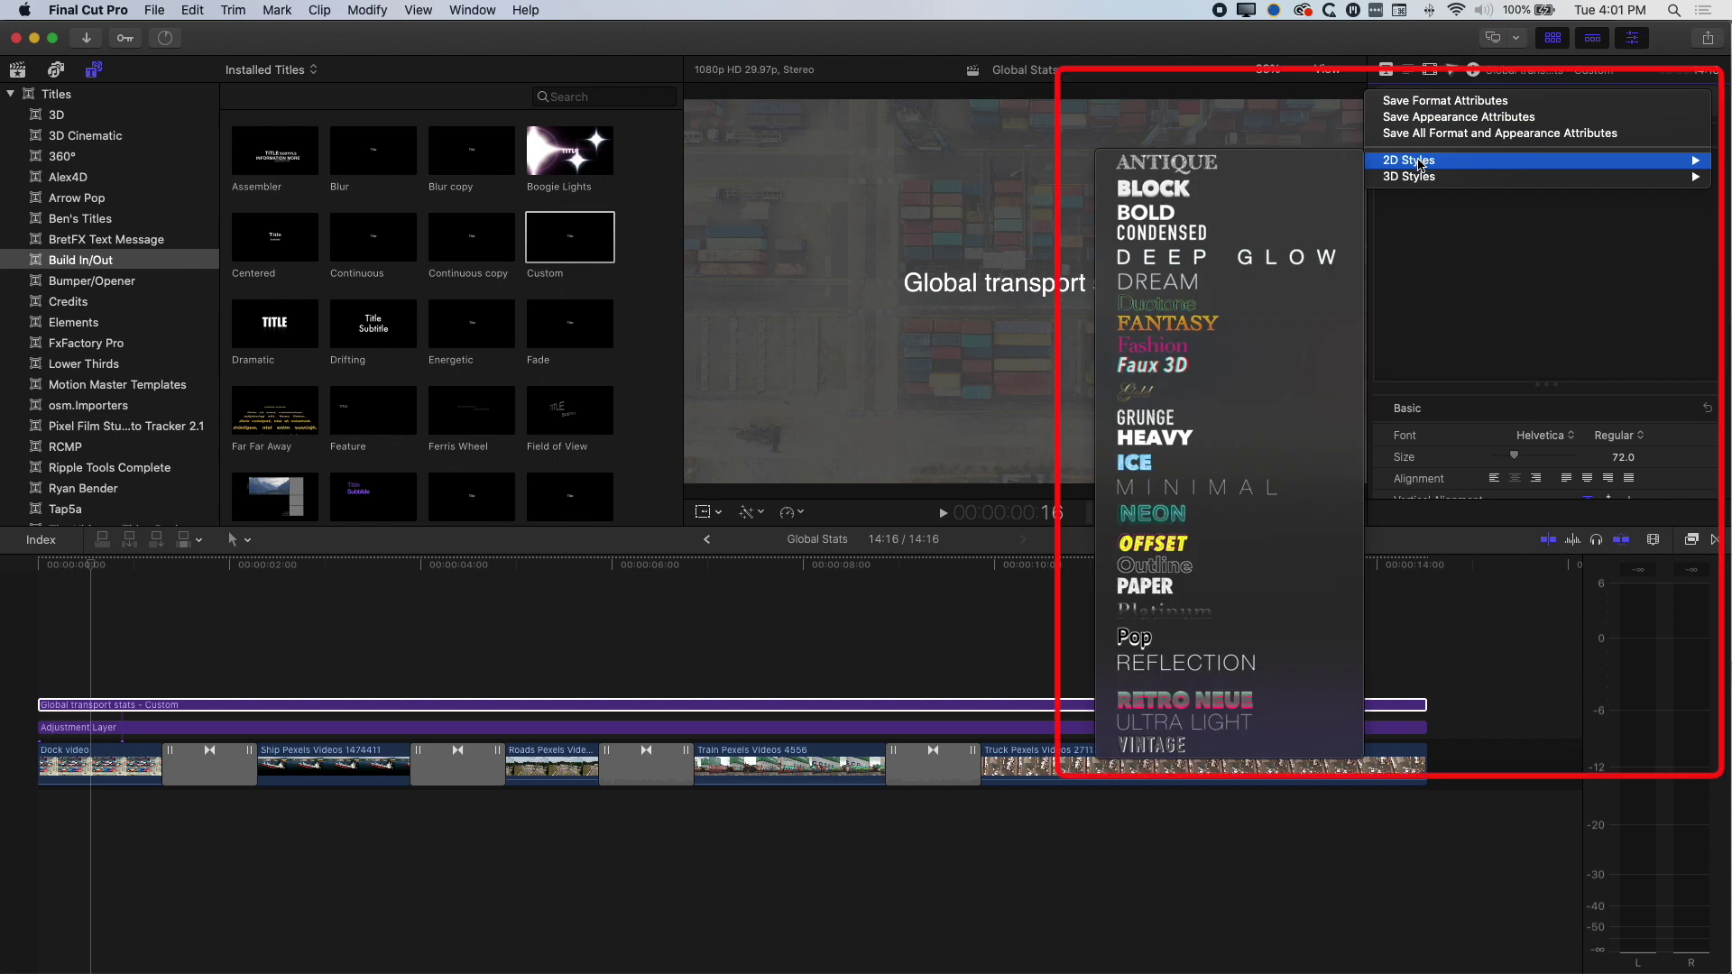
{"action": "left_click", "coordinate": [1244, 210]}
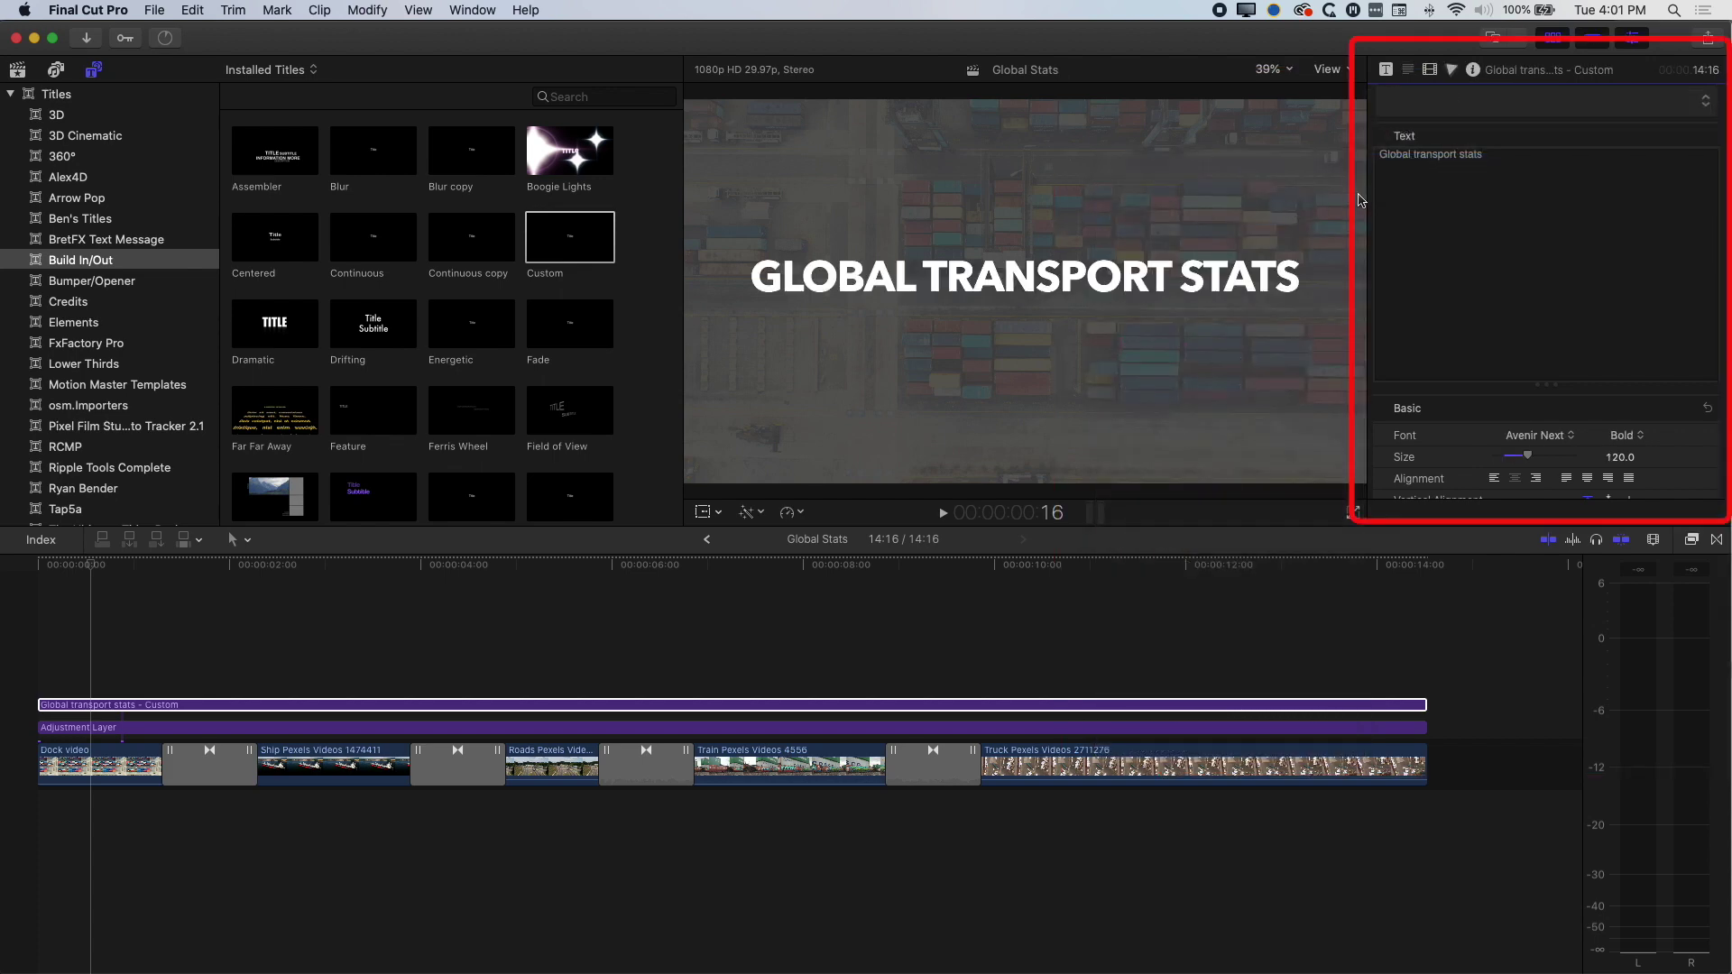
{"action": "left_click_drag", "start_coordinate": [1128, 274], "coordinate": [1133, 144]}
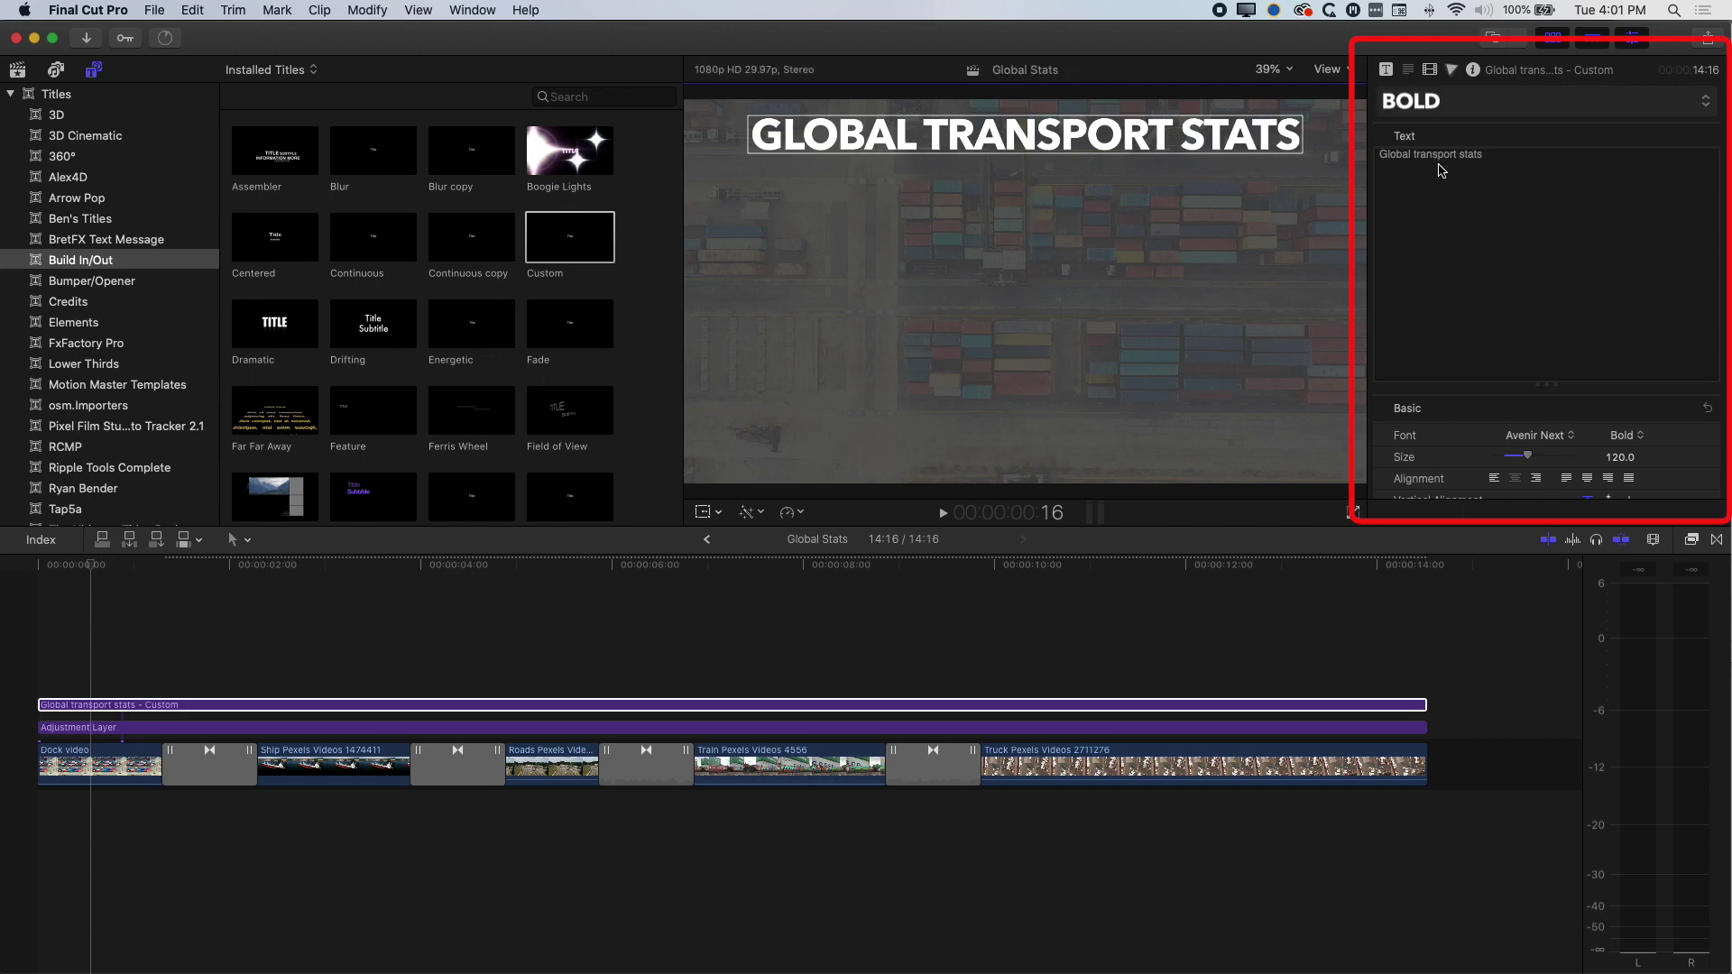
{"action": "left_click", "coordinate": [1387, 71]}
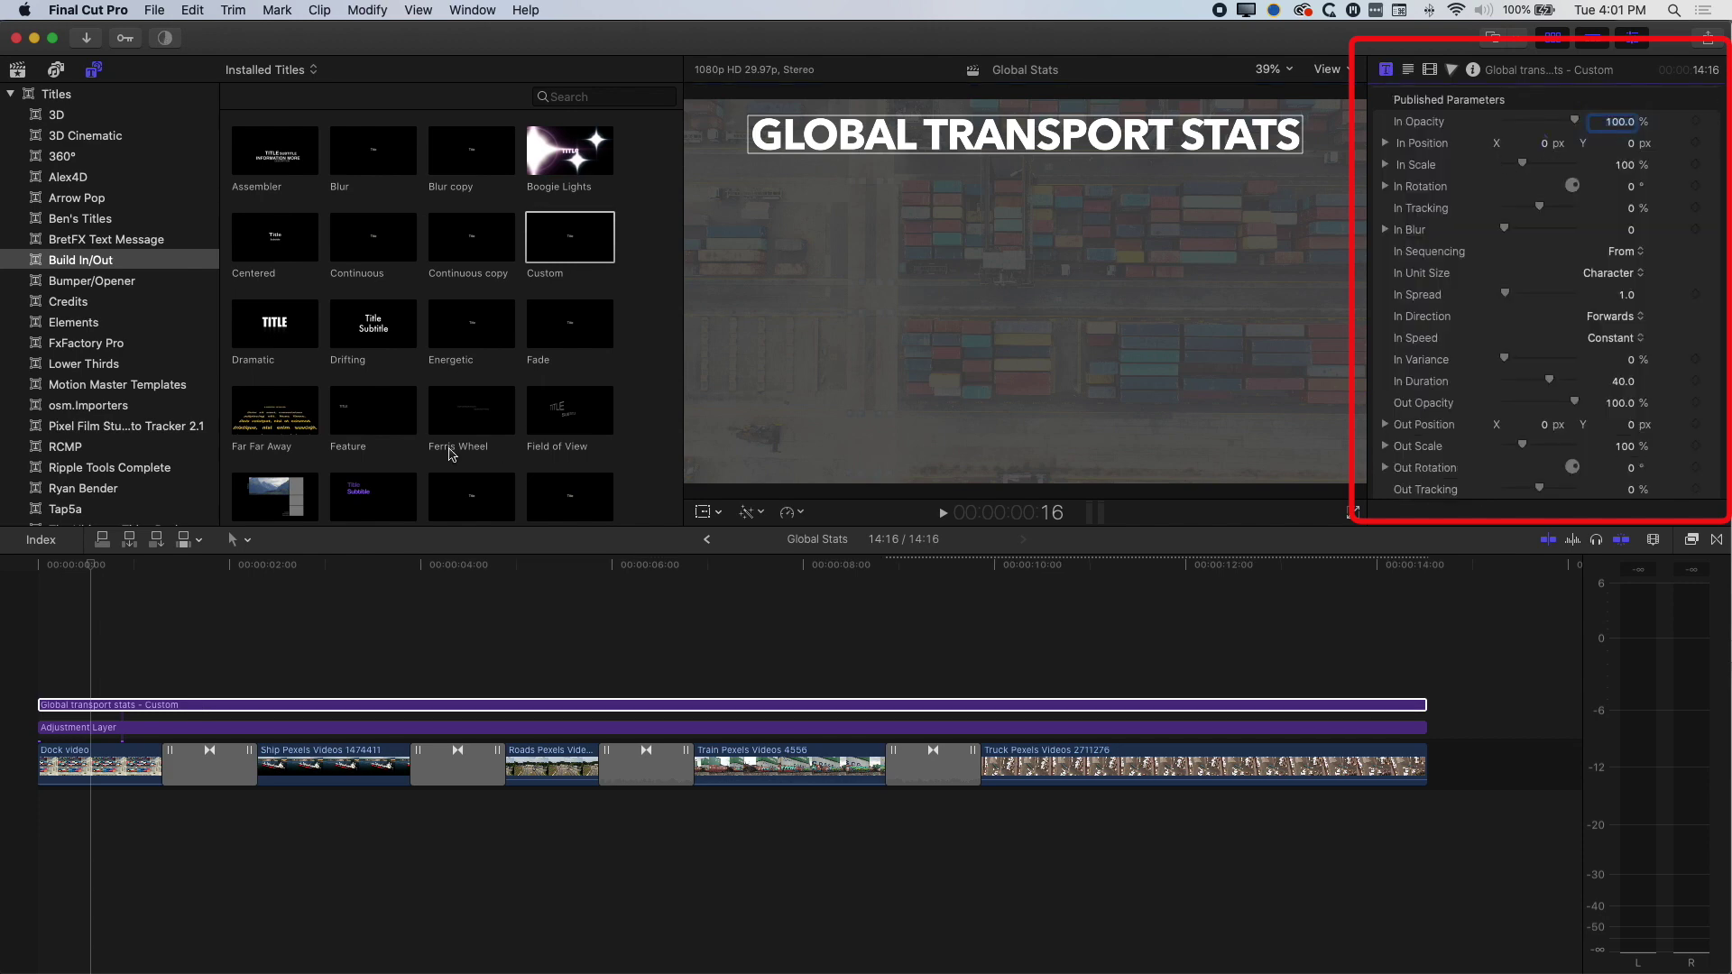
{"action": "left_click", "coordinate": [22, 567]}
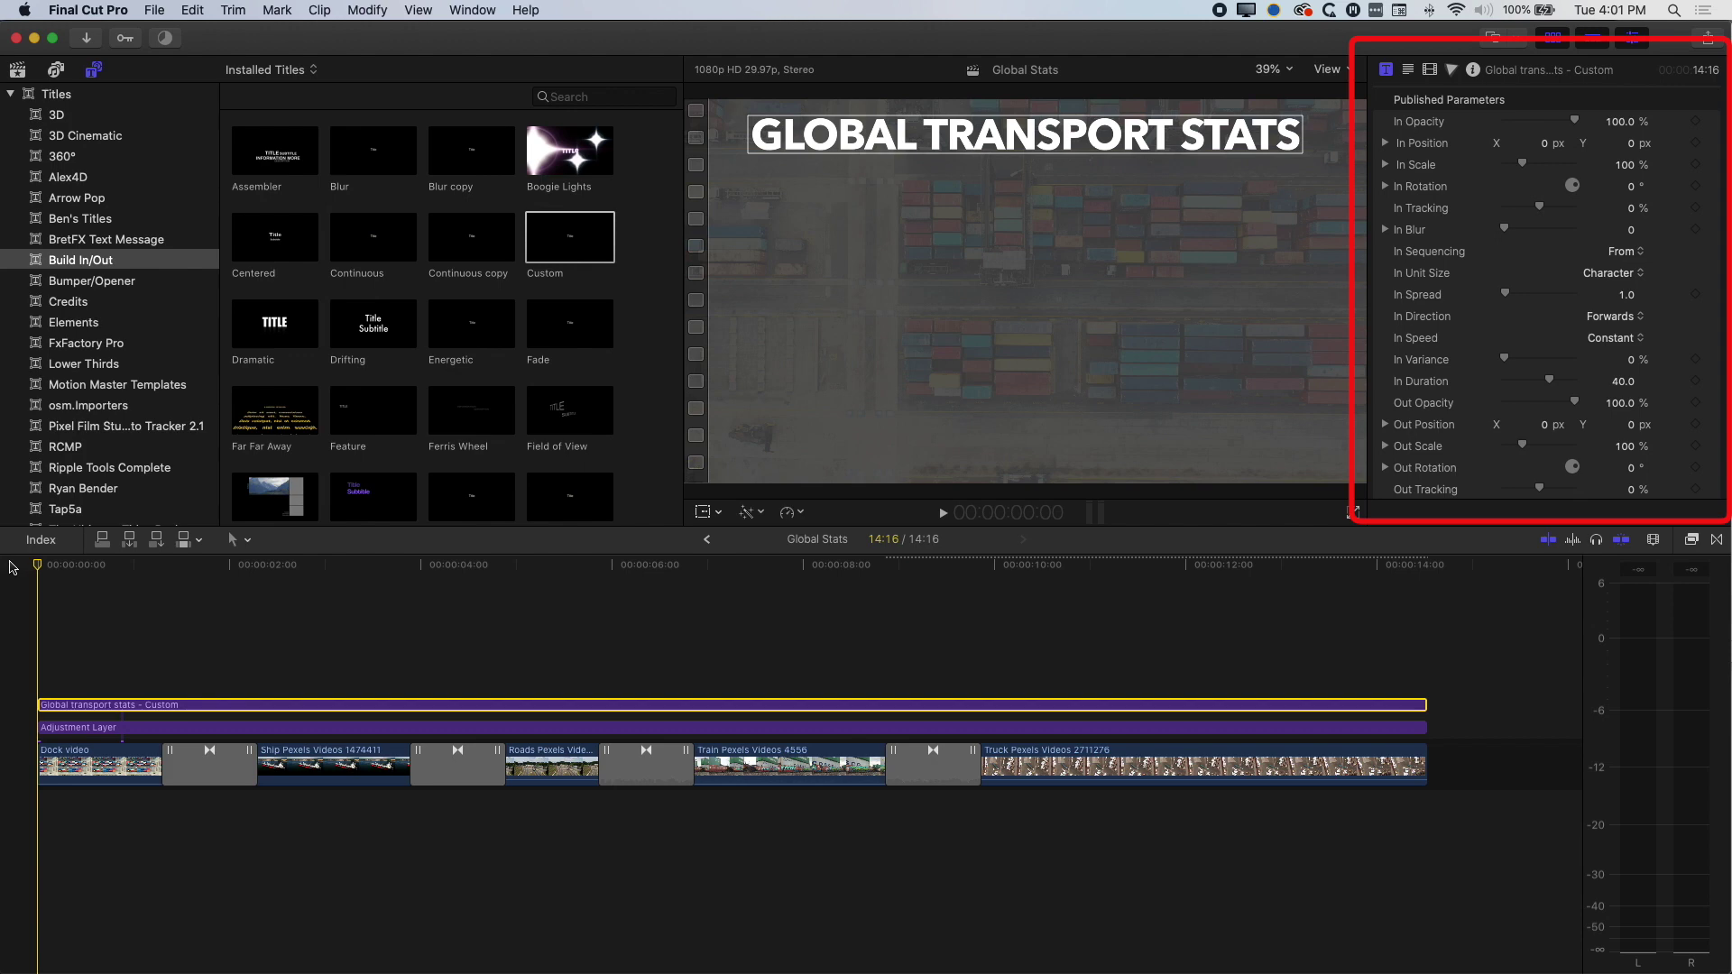
Step: Set the title's build-in to In Position X 168.4 px with Word unit size, and preview it
{"action": "mouse_move", "coordinate": [1547, 145]}
{"action": "left_mouse_down"}
{"action": "mouse_move", "coordinate": [1595, 144]}
{"action": "mouse_move", "coordinate": [1544, 144]}
{"action": "left_mouse_up"}
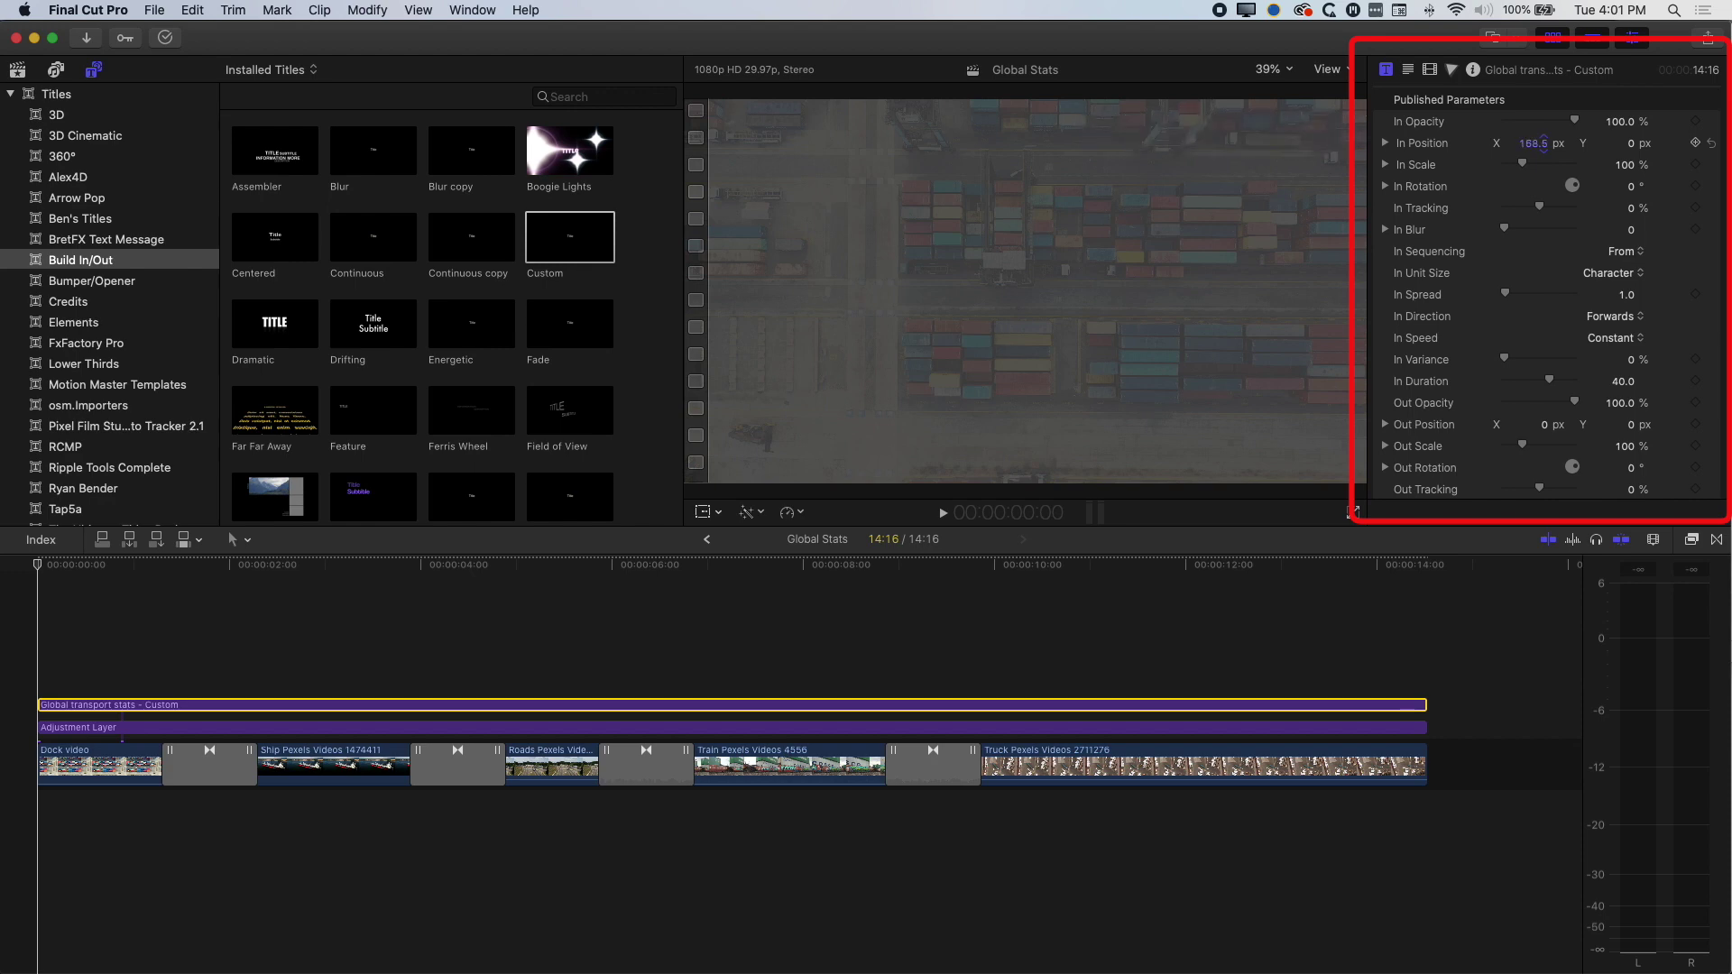
{"action": "left_click_drag", "start_coordinate": [1536, 150], "coordinate": [1536, 150]}
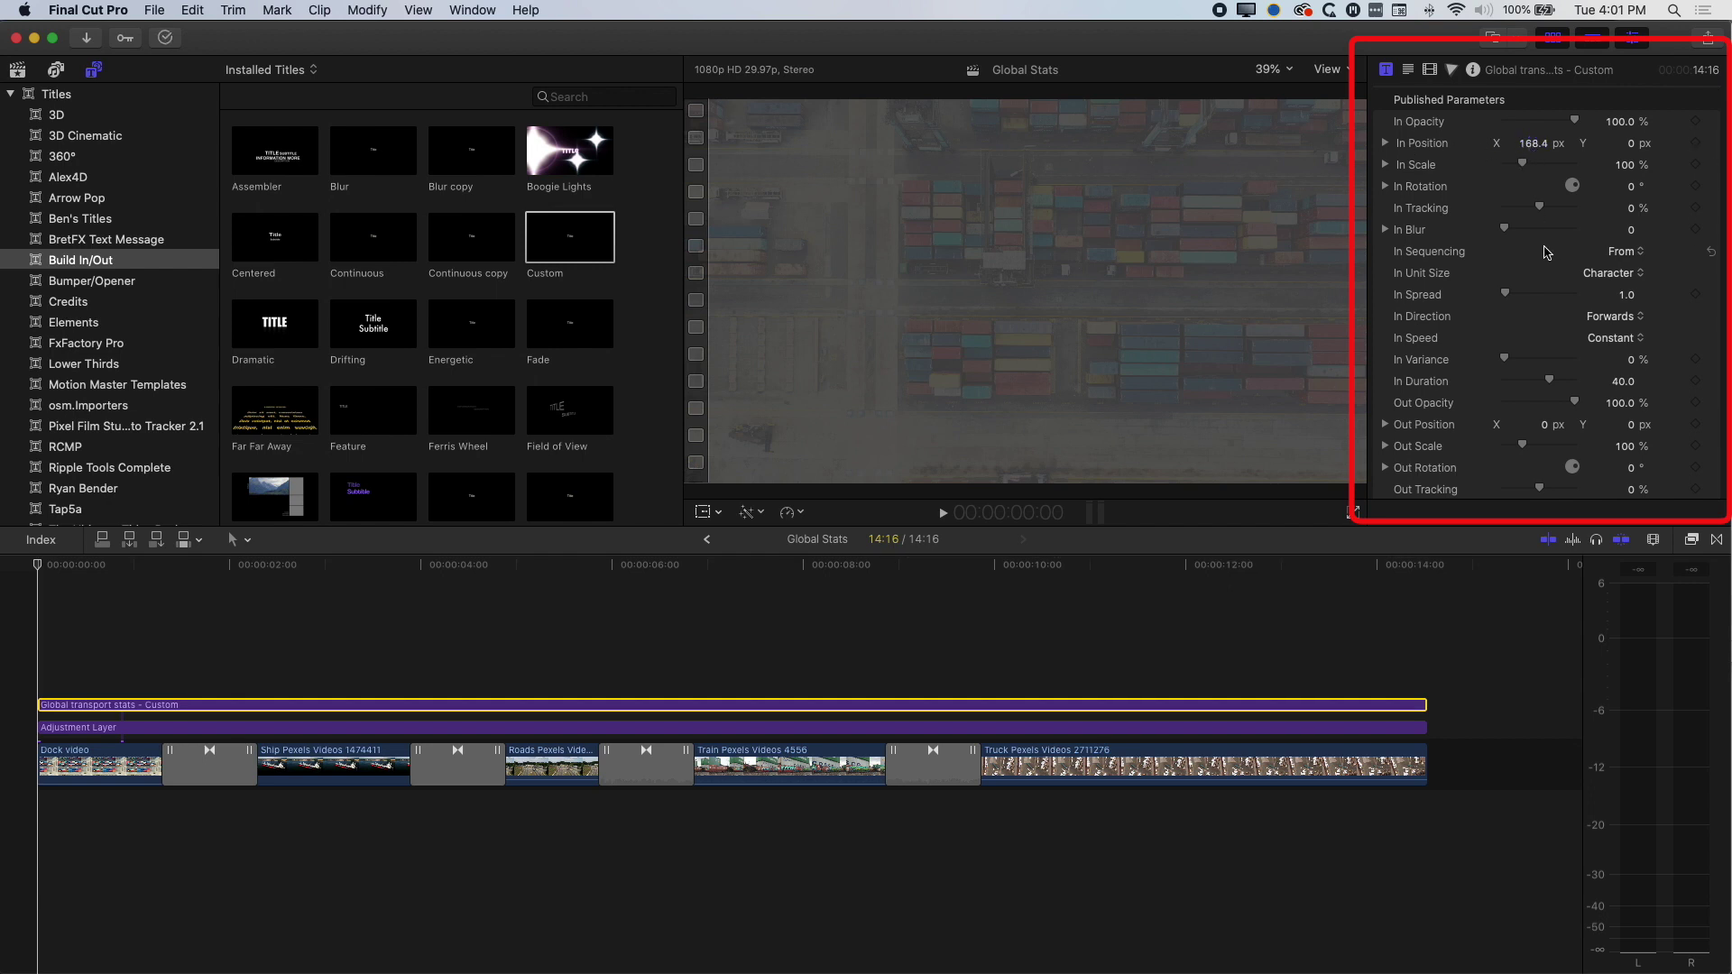
{"action": "left_click", "coordinate": [1614, 273]}
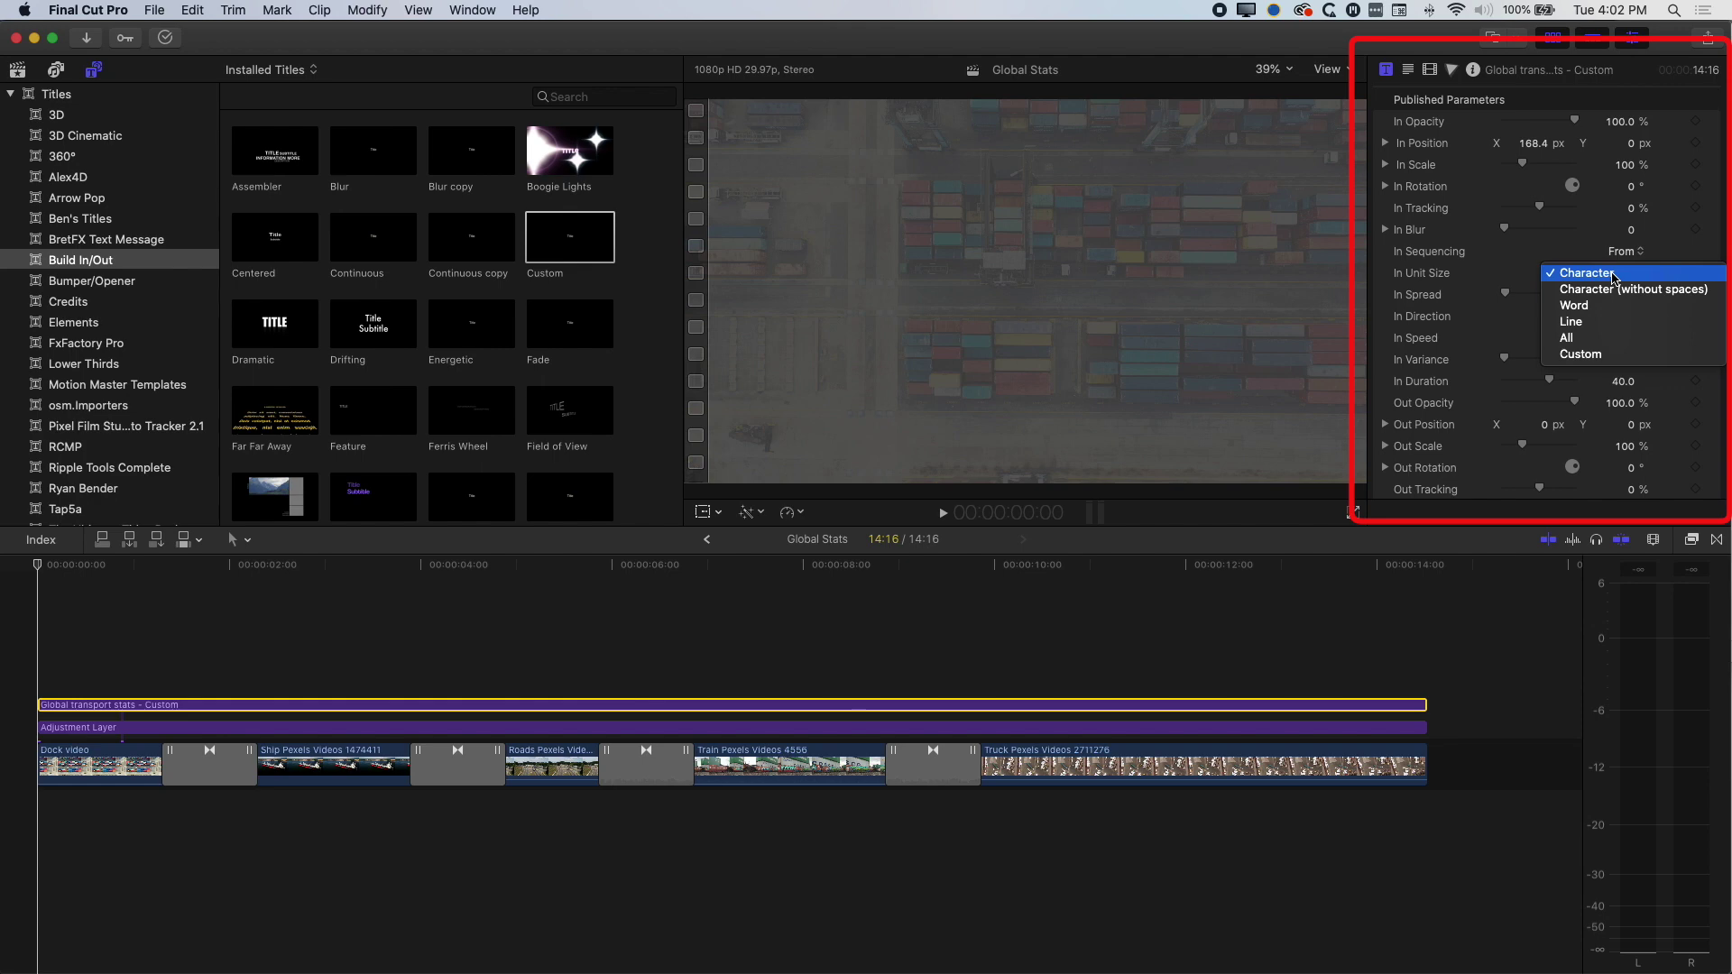
{"action": "left_click", "coordinate": [1600, 310]}
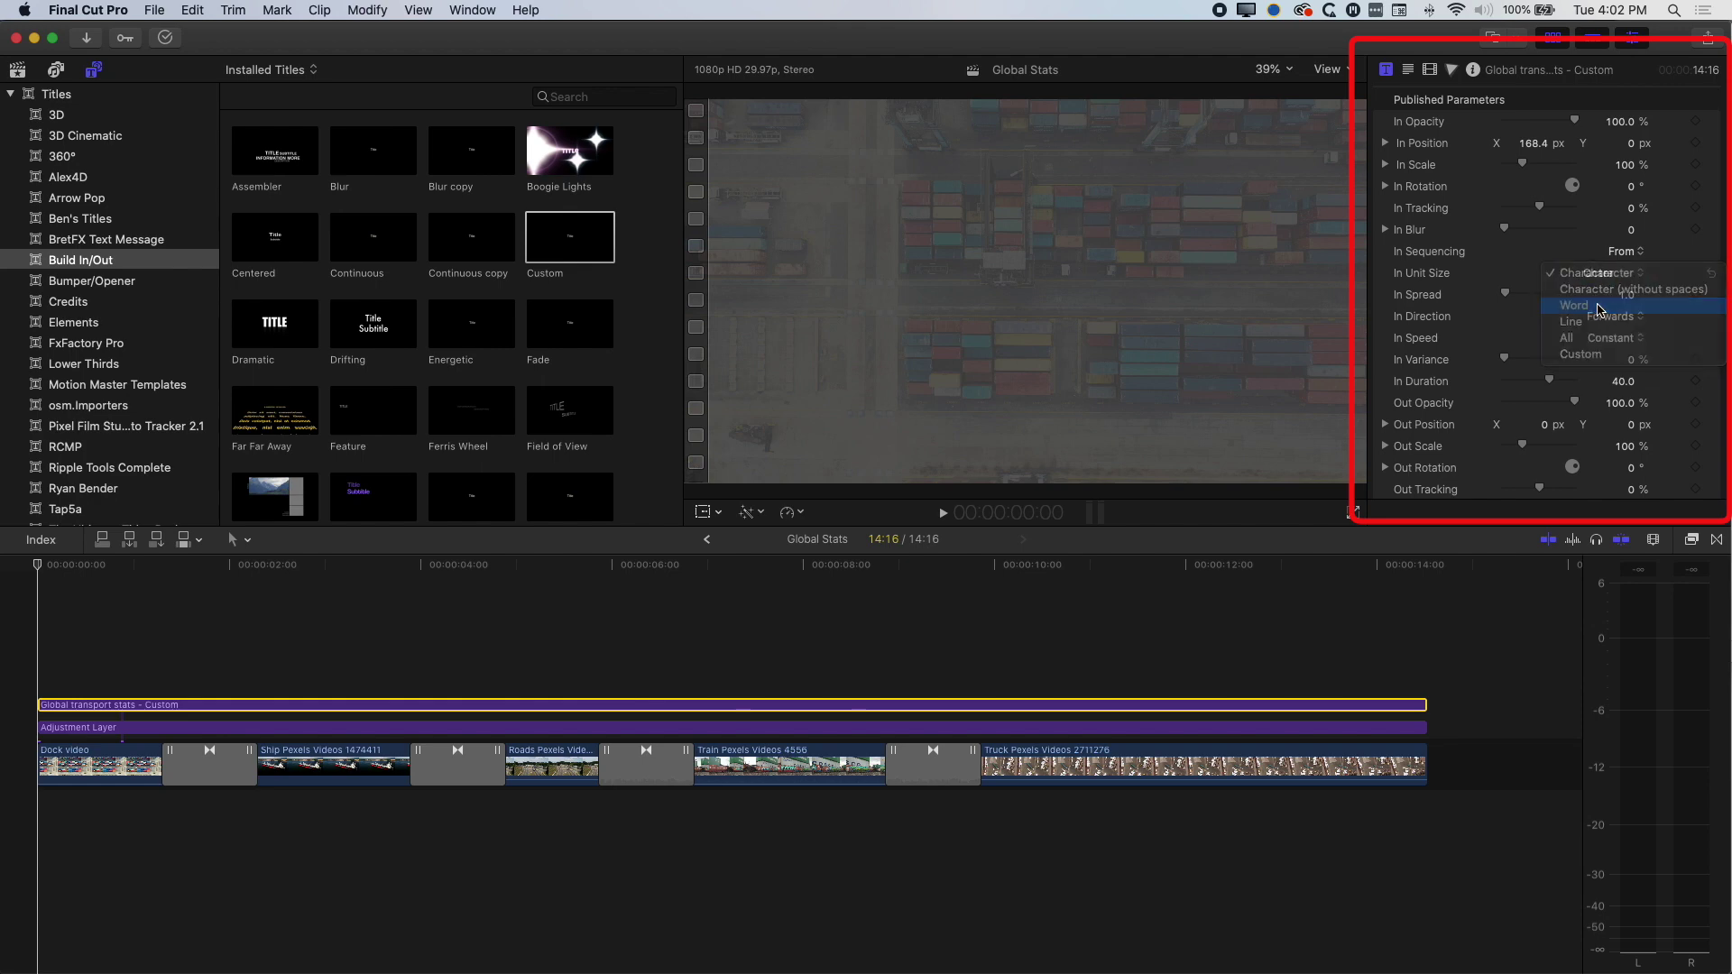
{"action": "key", "text": "space"}
{"action": "key", "text": "space"}
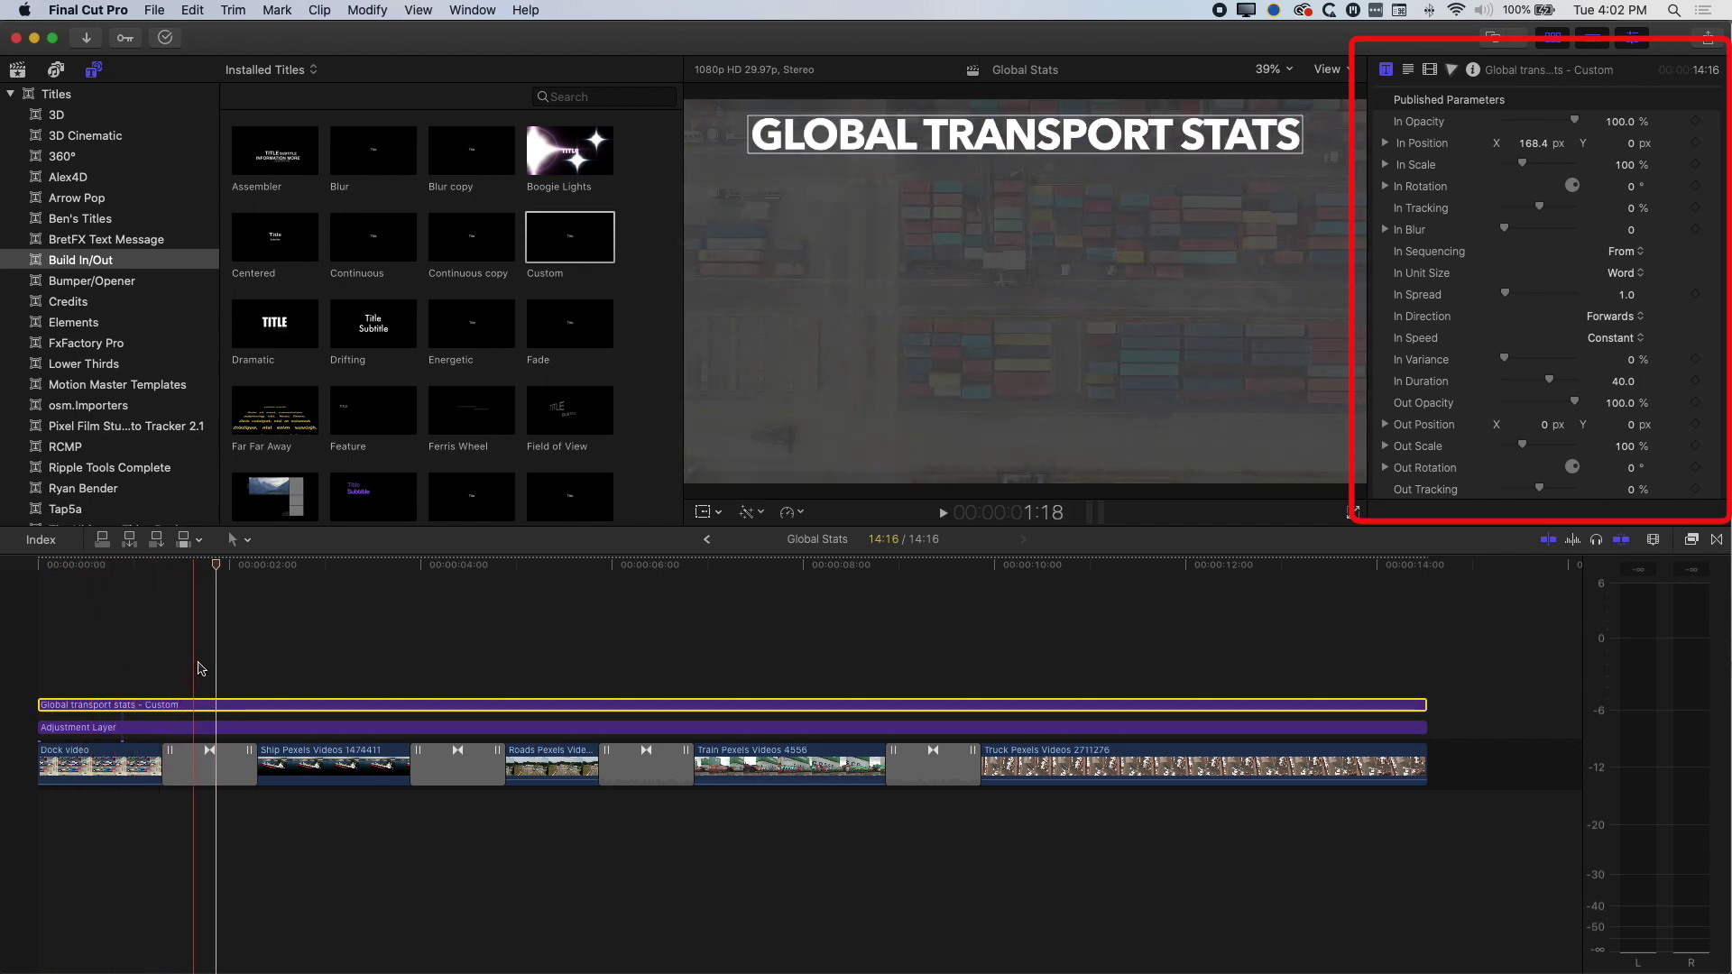
{"action": "left_click", "coordinate": [1410, 70]}
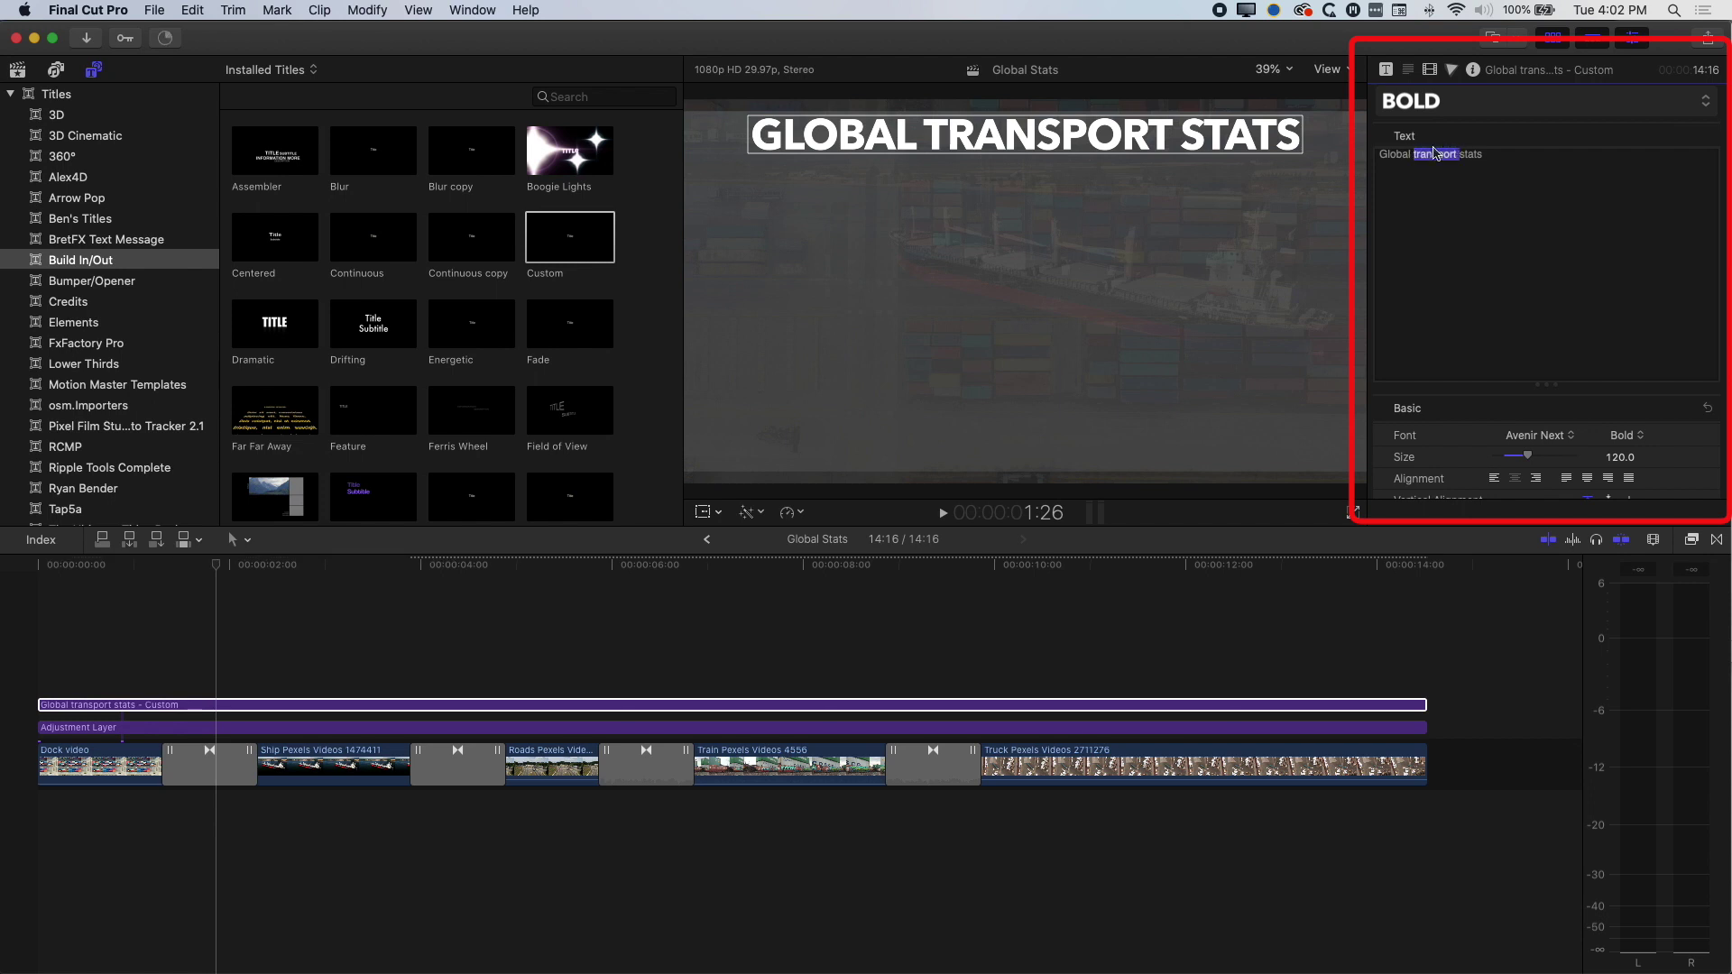
Step: Give the word TRANSPORT a cyan face colour and play the title from the start
{"action": "scroll", "coordinate": [1479, 433], "scroll_direction": "down", "scroll_amount": 15}
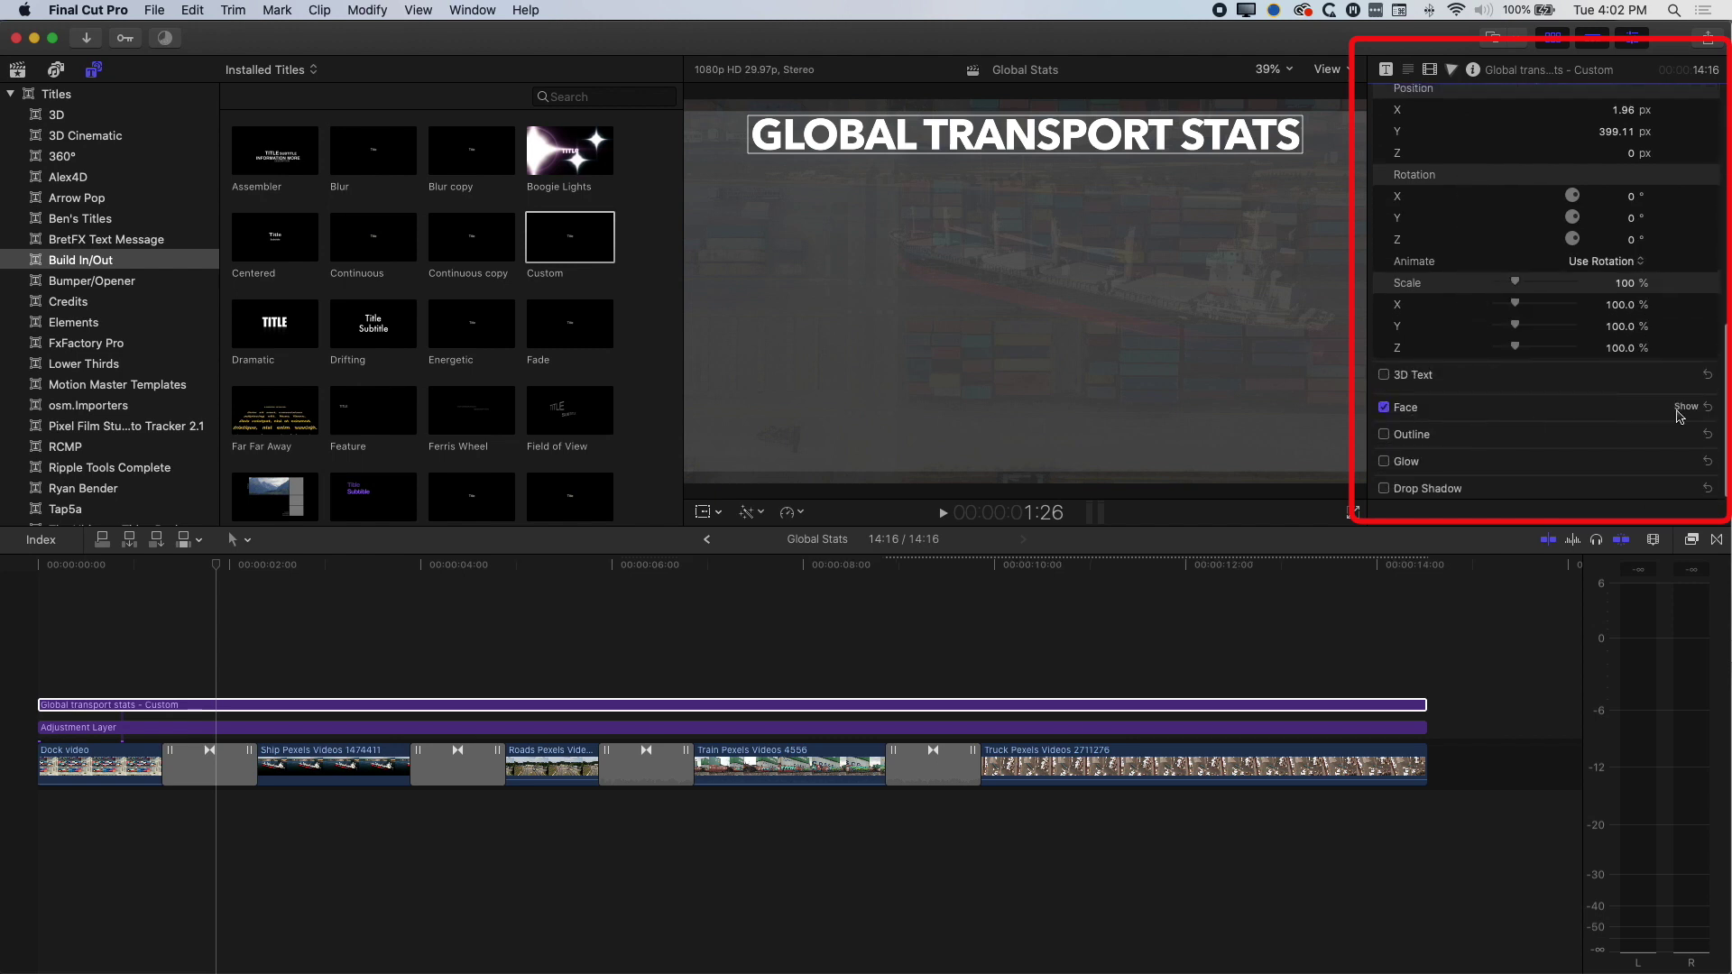
{"action": "left_click", "coordinate": [1687, 408]}
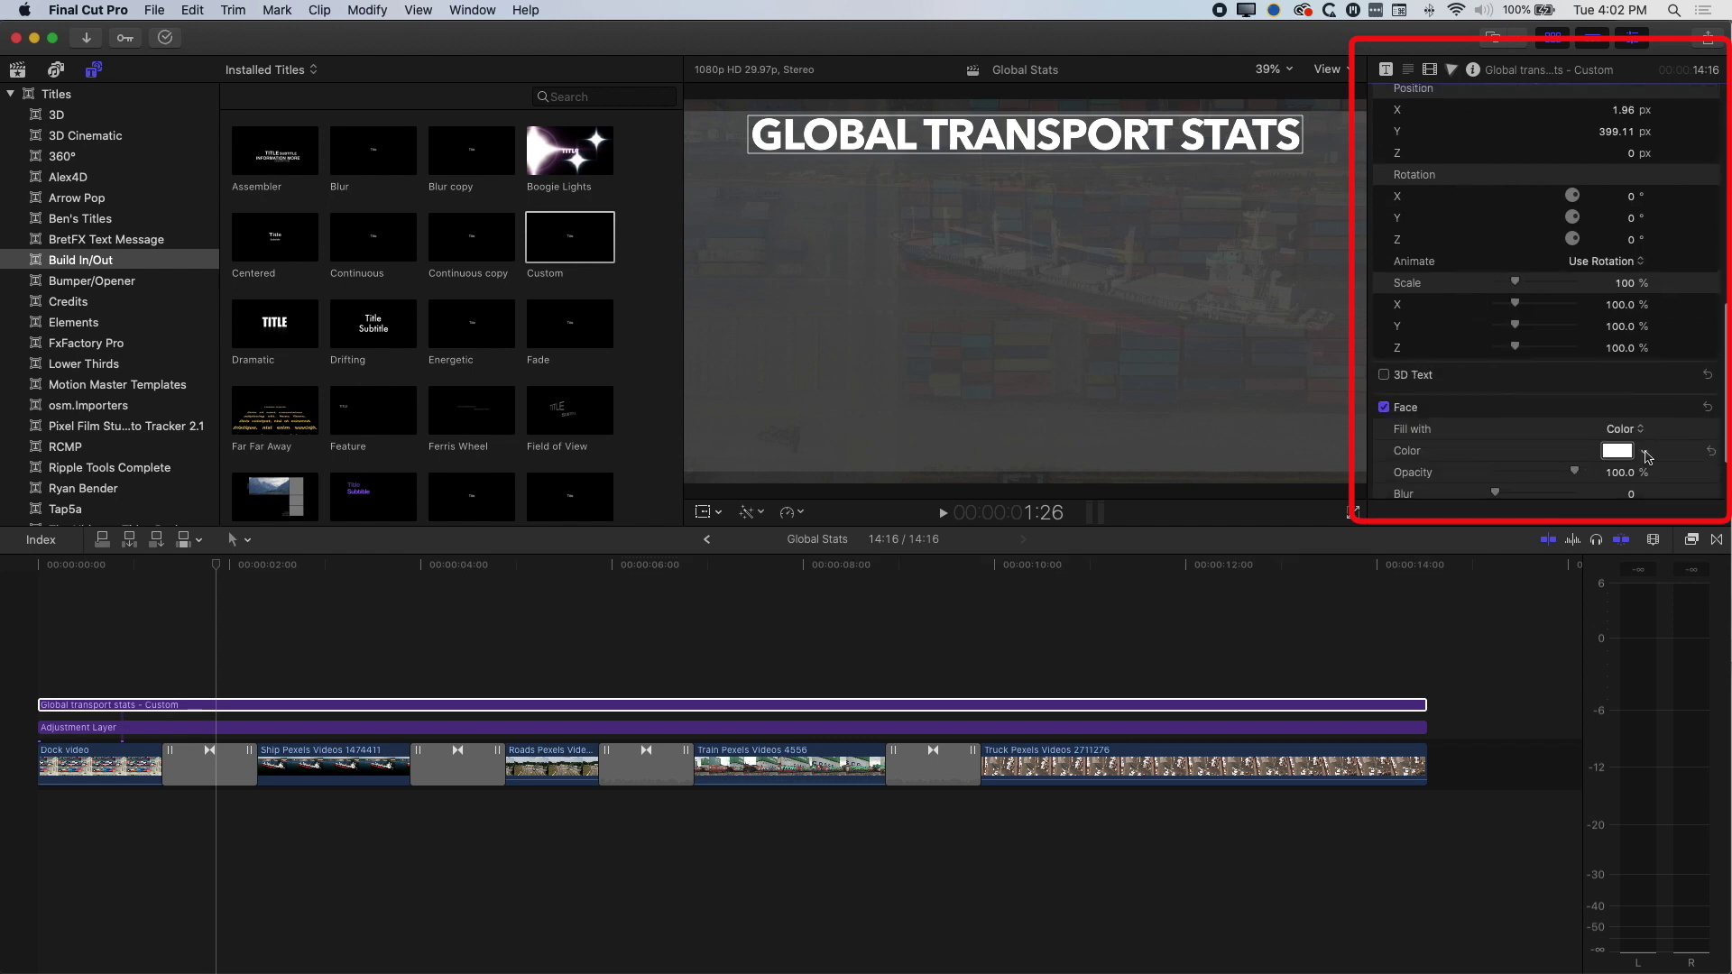
{"action": "left_click", "coordinate": [1648, 455]}
{"action": "left_click_drag", "start_coordinate": [1587, 578], "coordinate": [1577, 547]}
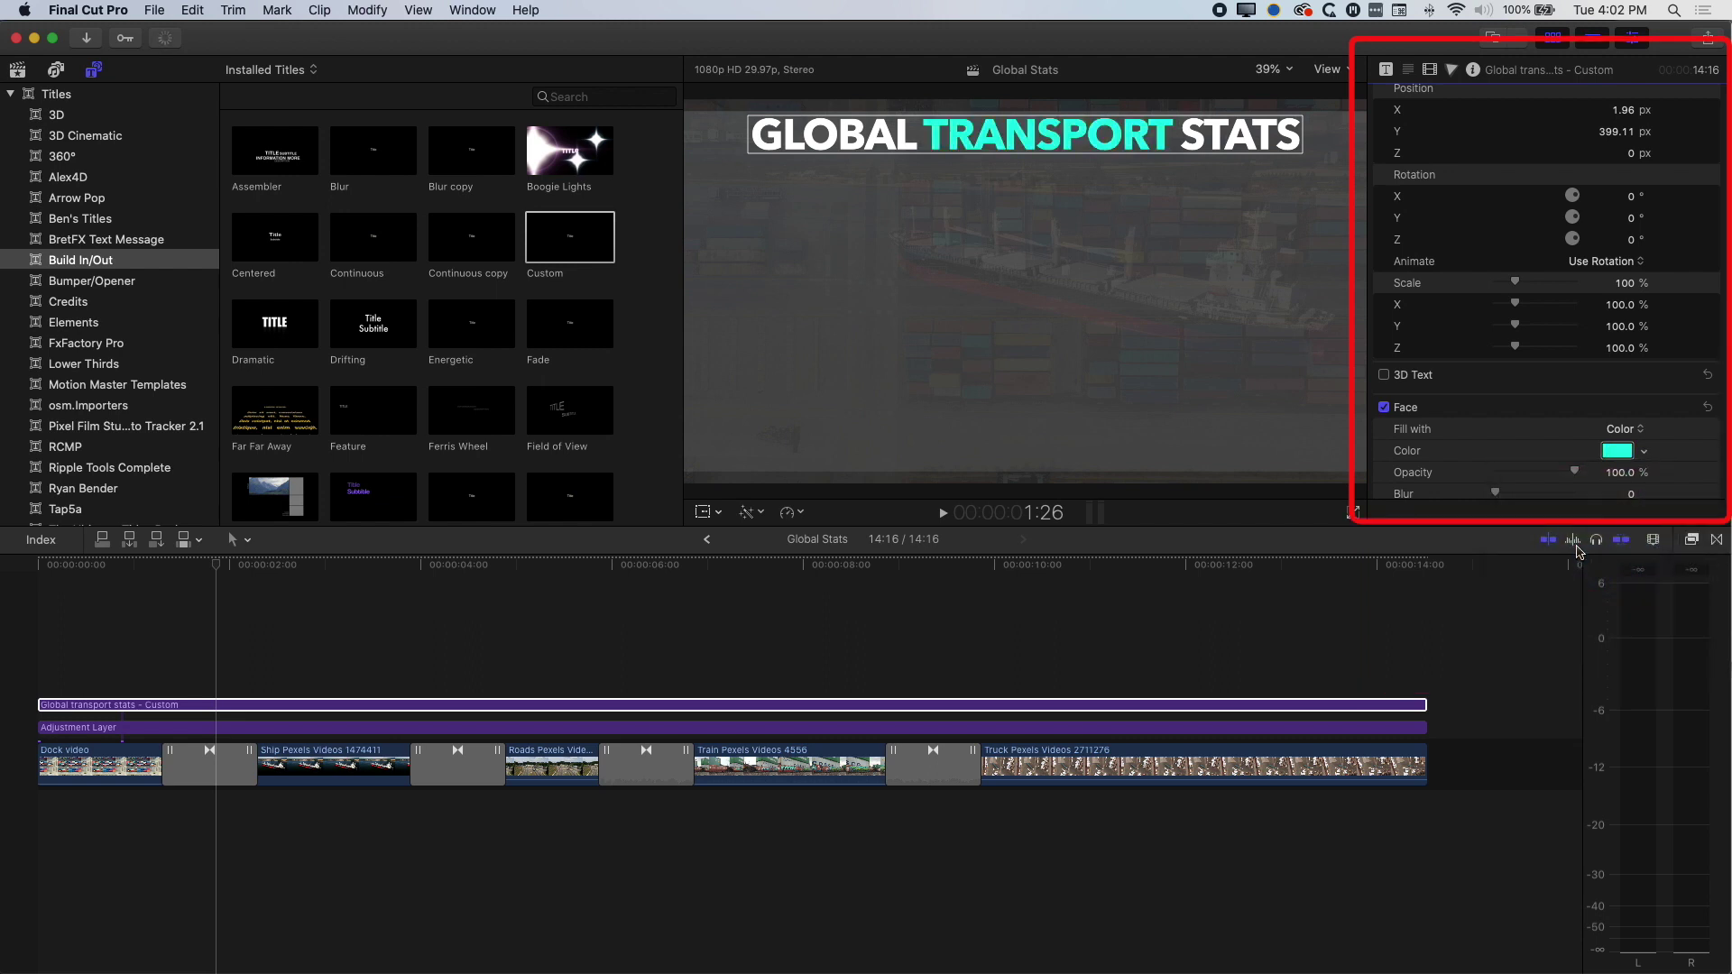
{"action": "left_click_drag", "start_coordinate": [212, 565], "coordinate": [5, 568]}
{"action": "key", "text": "space"}
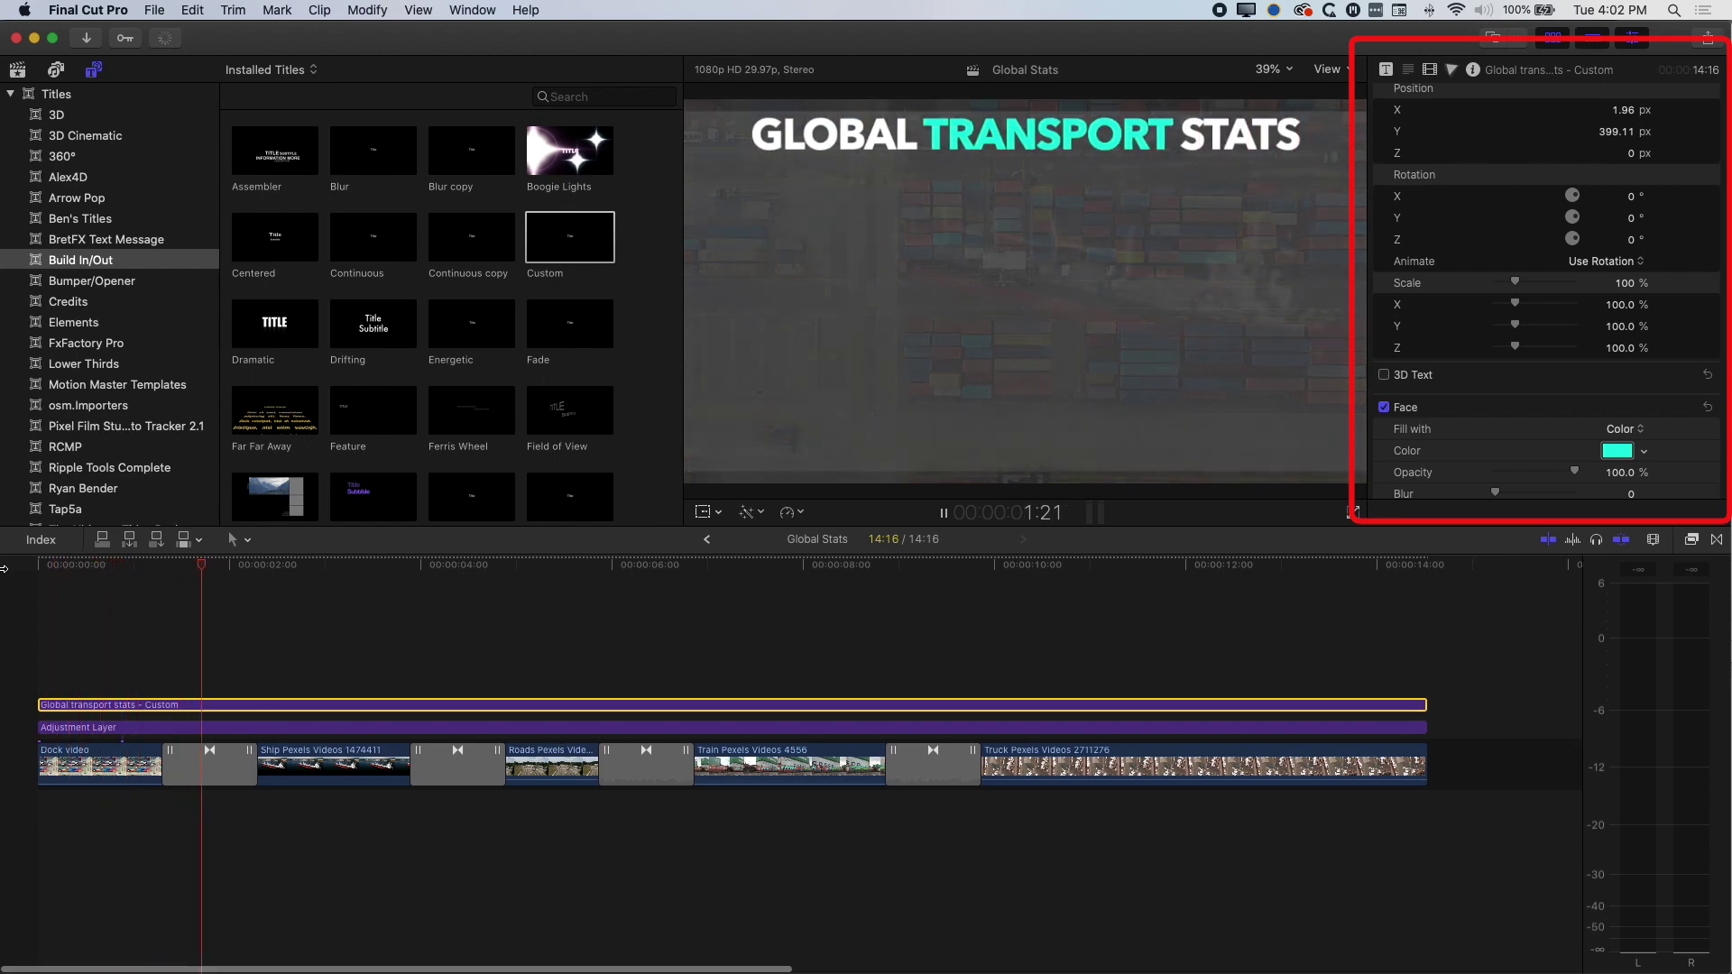
{"action": "key", "text": "space"}
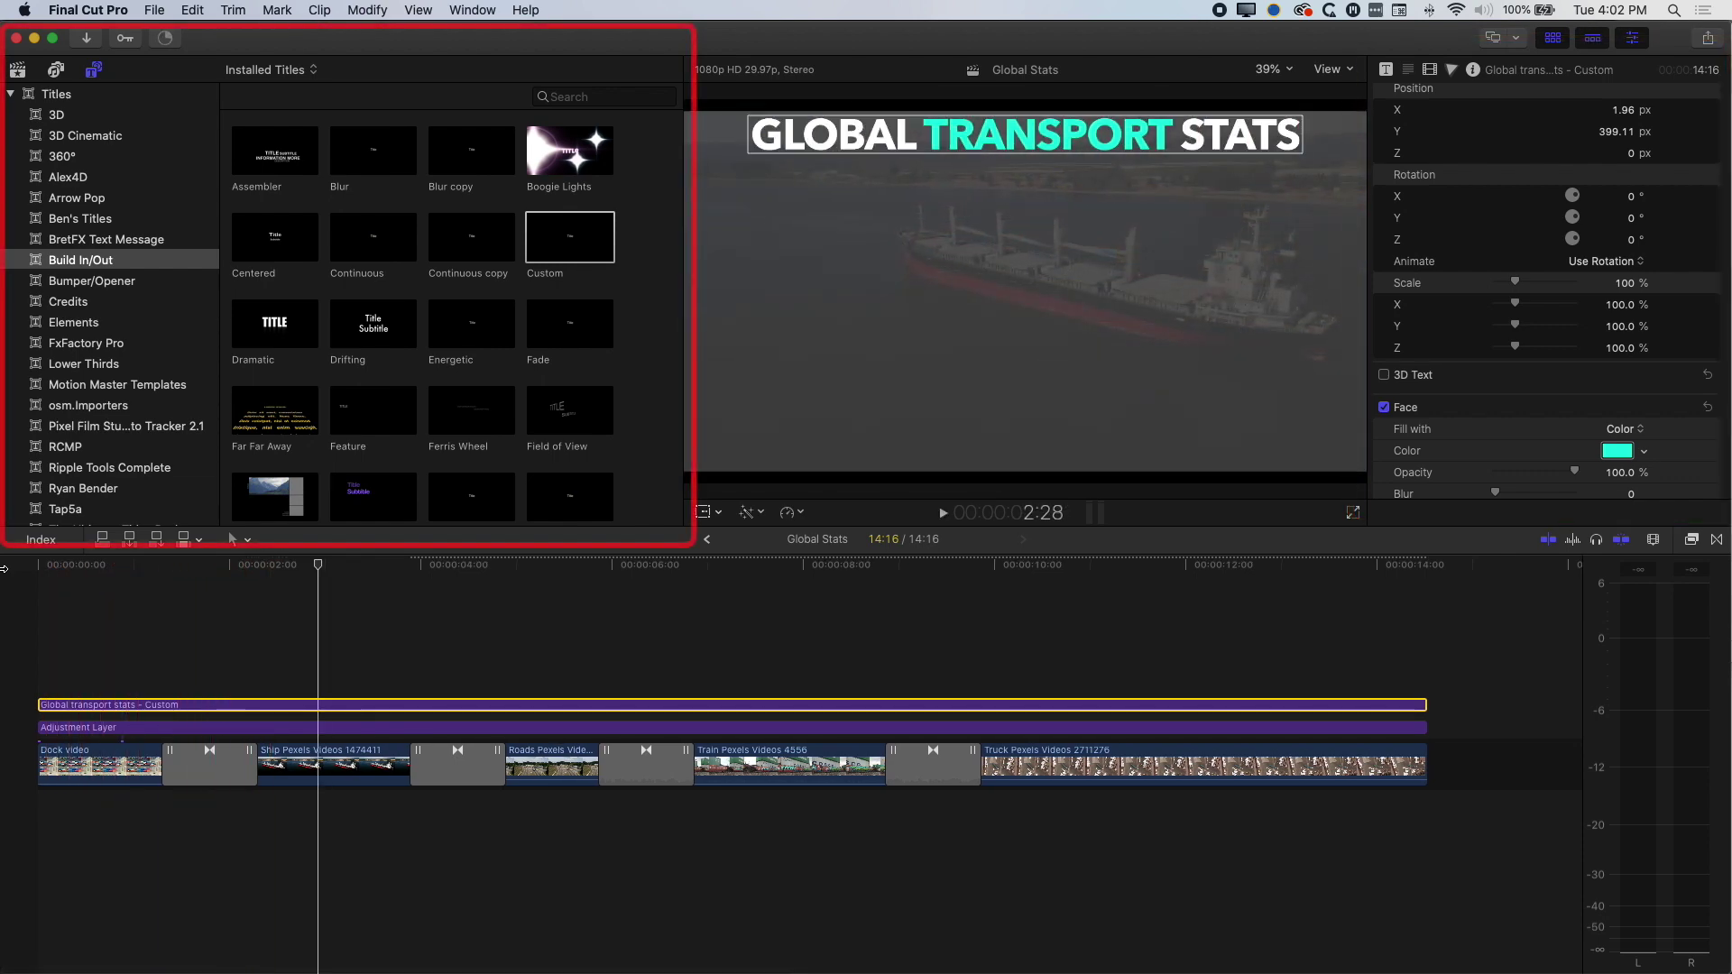
Step: Drag the Minimalist Circle generator from Luca Visual FX Progress Bars above the title
{"action": "scroll", "coordinate": [95, 424], "scroll_direction": "down", "scroll_amount": 1}
{"action": "scroll", "coordinate": [95, 424], "scroll_direction": "down", "scroll_amount": 10}
{"action": "scroll", "coordinate": [95, 423], "scroll_direction": "down", "scroll_amount": 4}
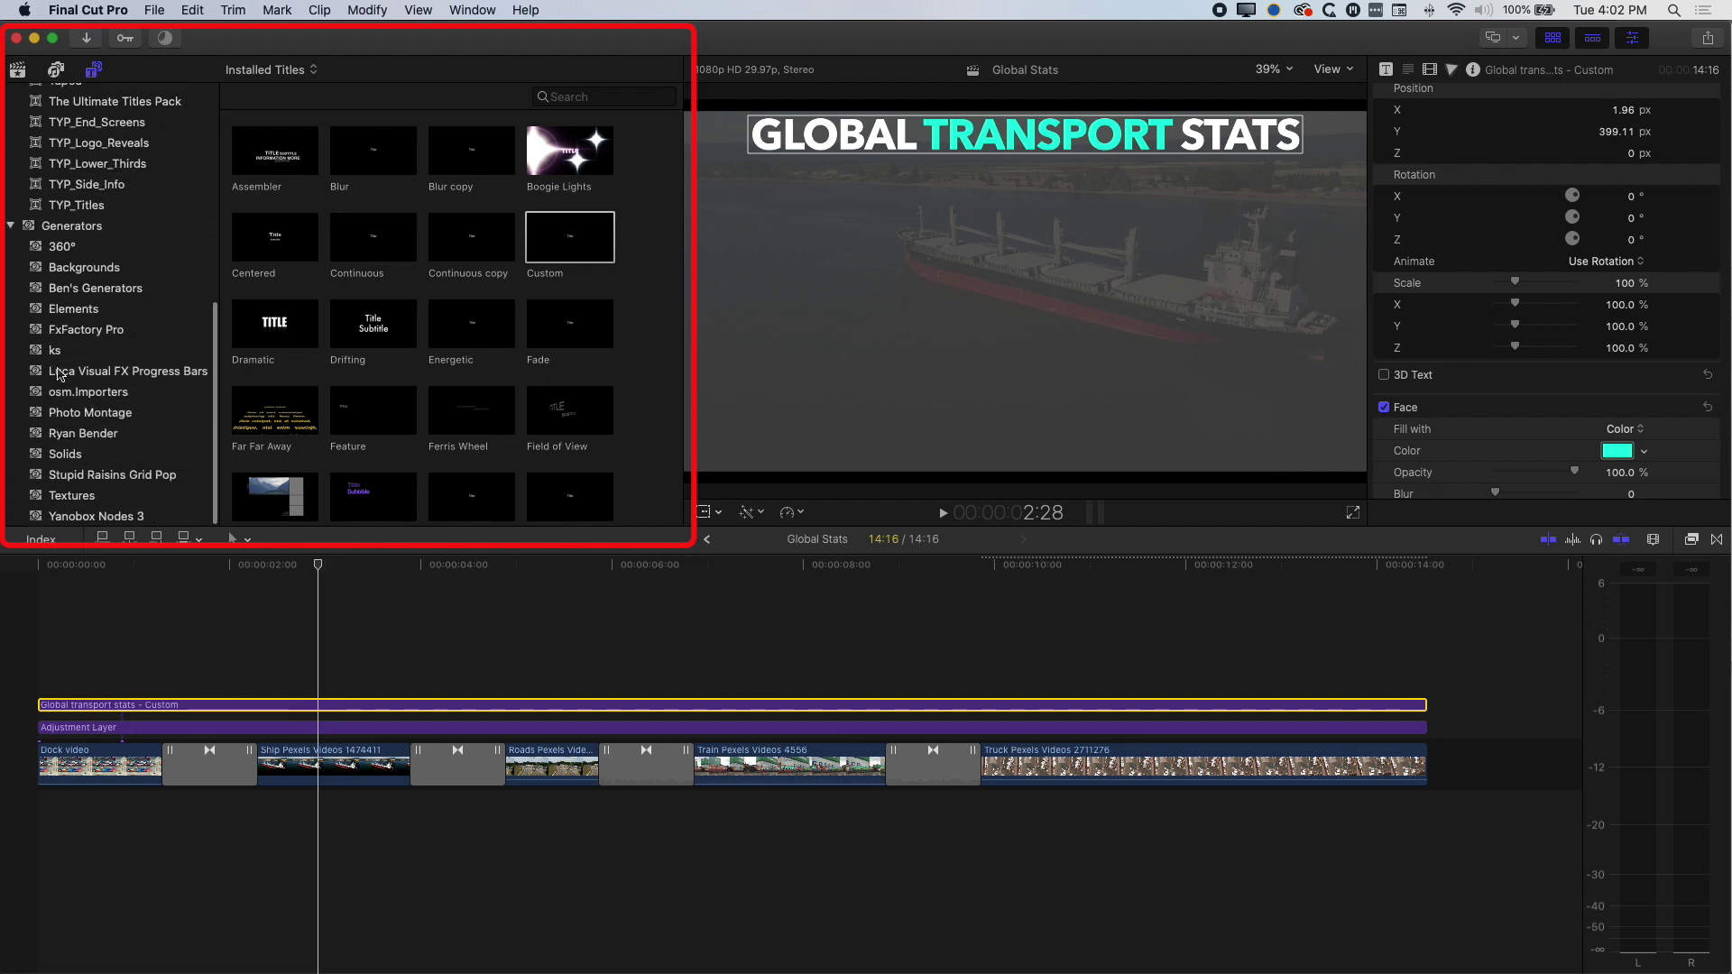
{"action": "left_click", "coordinate": [62, 376]}
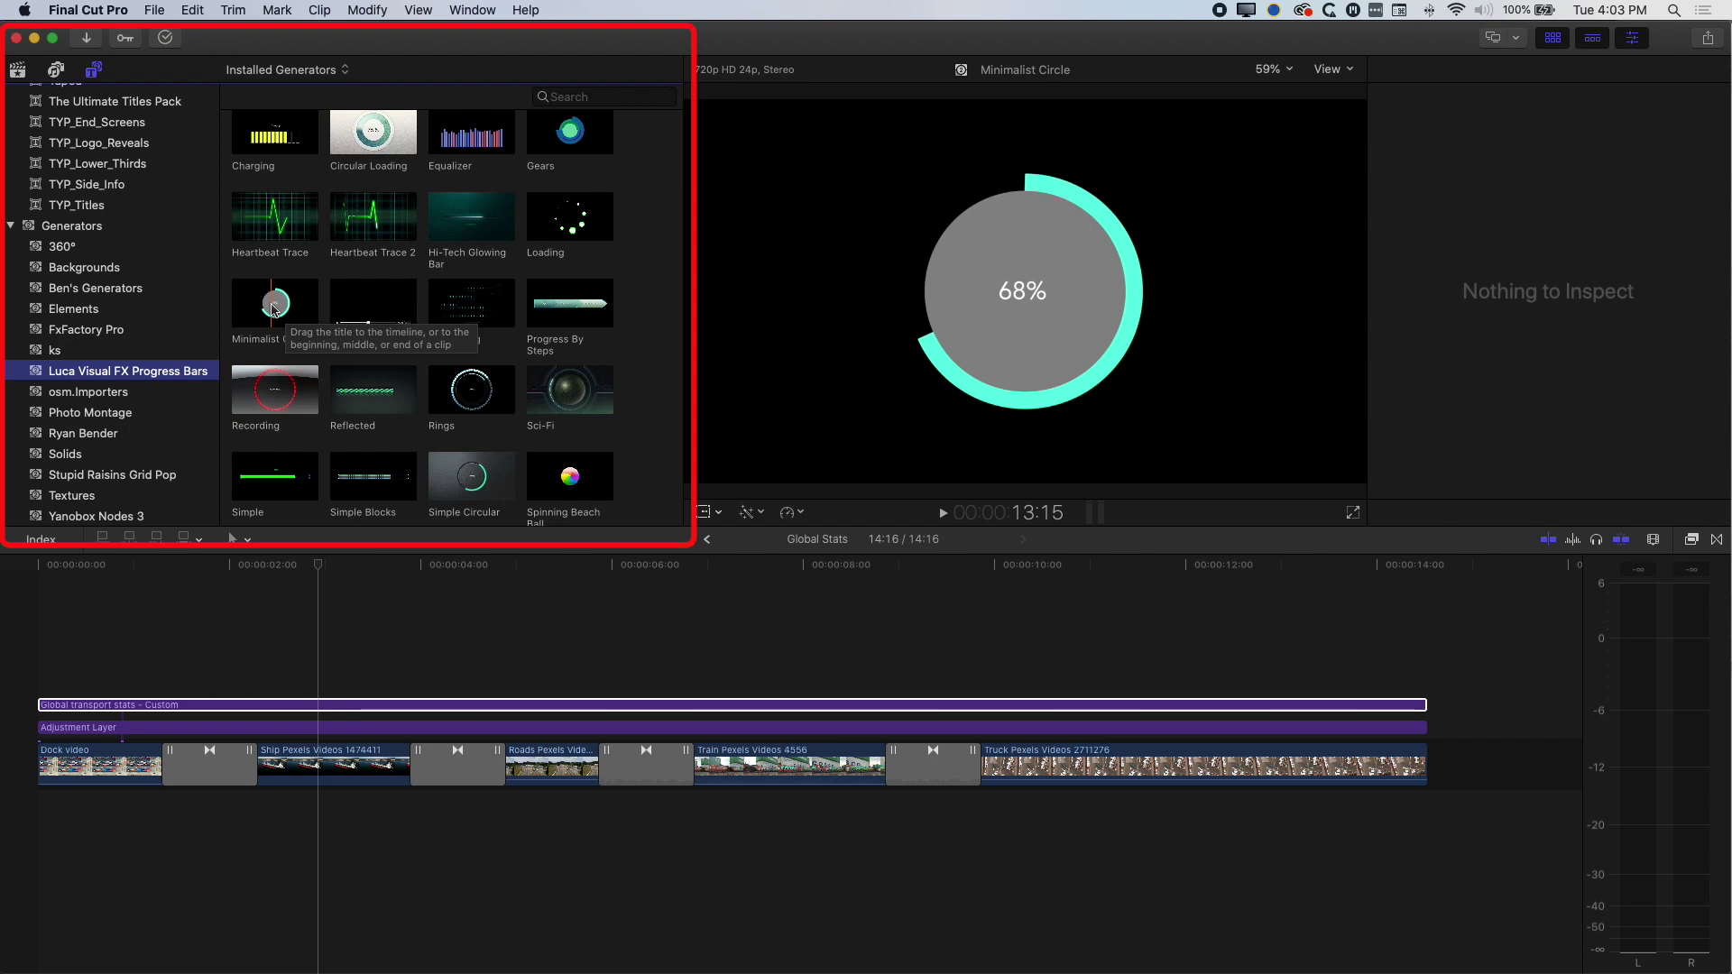
{"action": "left_click_drag", "start_coordinate": [273, 308], "coordinate": [221, 670]}
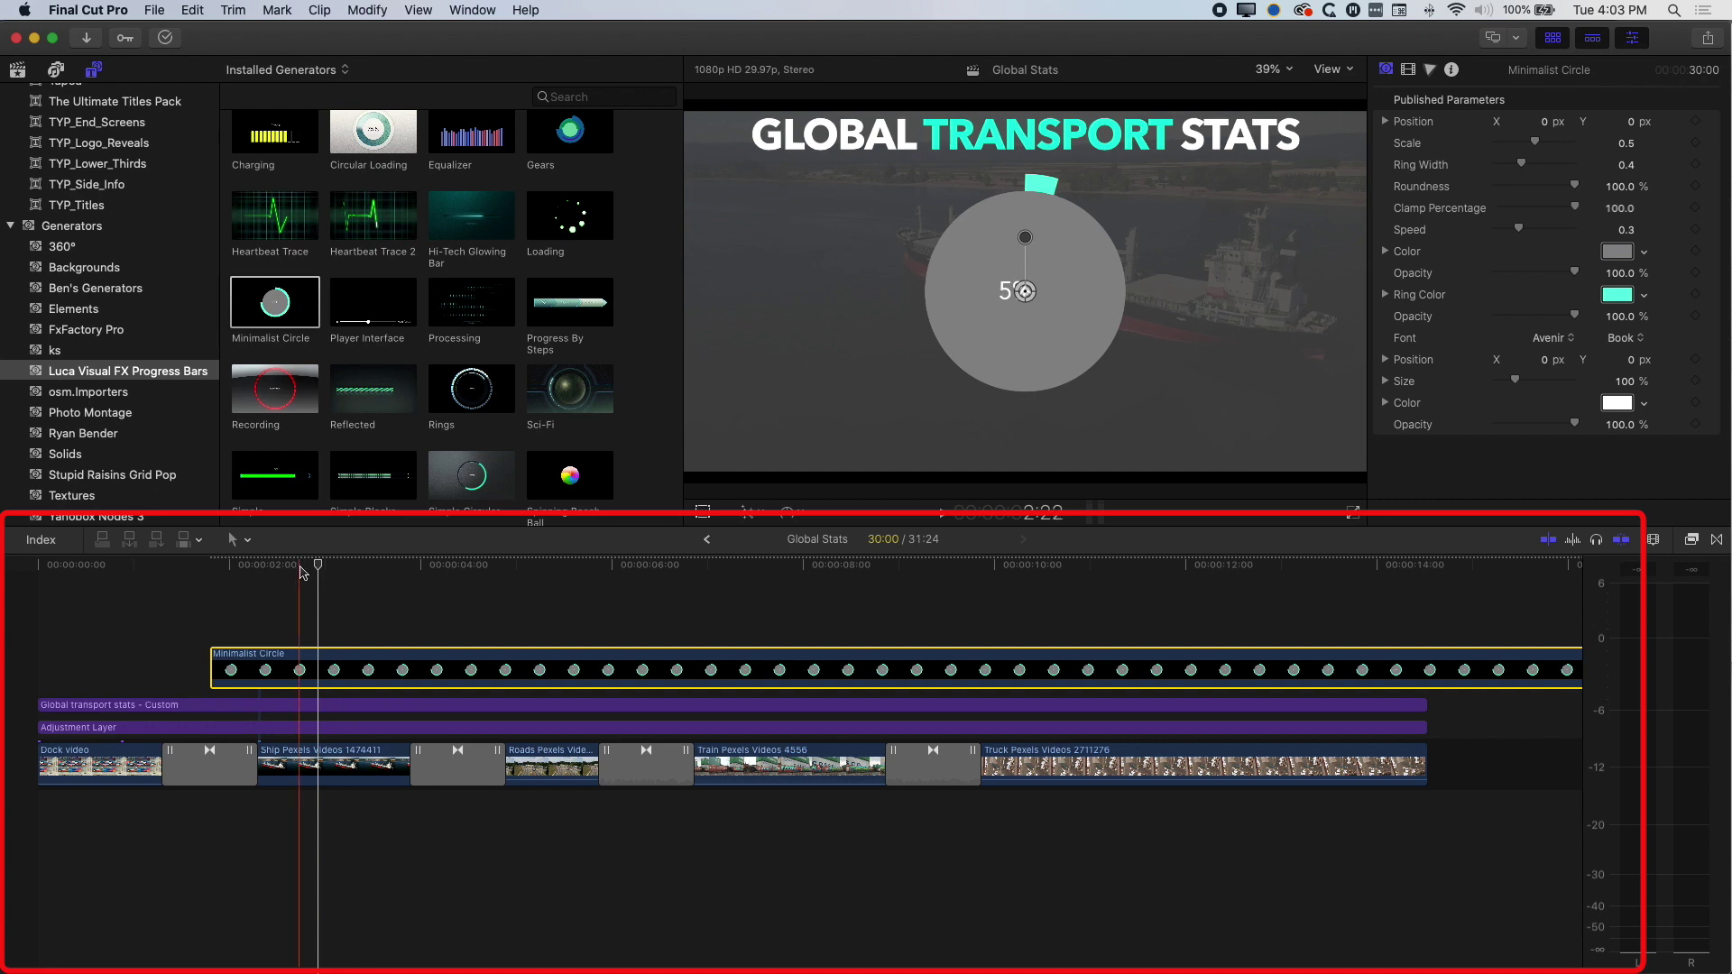
{"action": "left_click", "coordinate": [221, 567]}
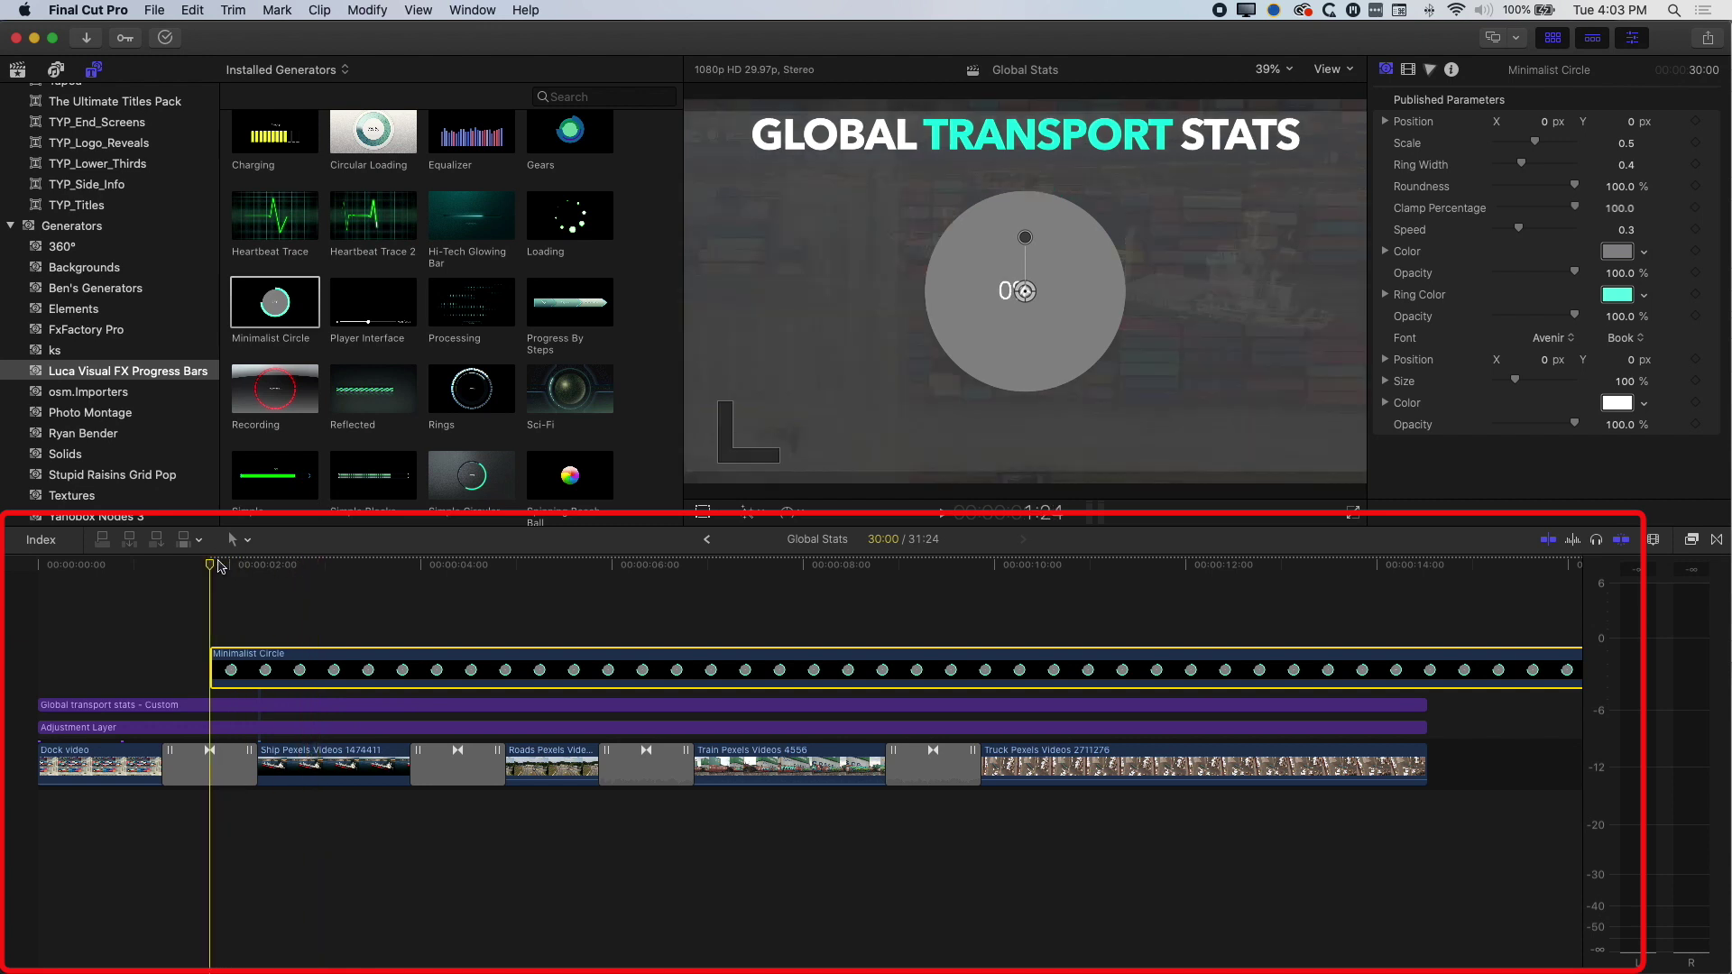
{"action": "key", "text": "space"}
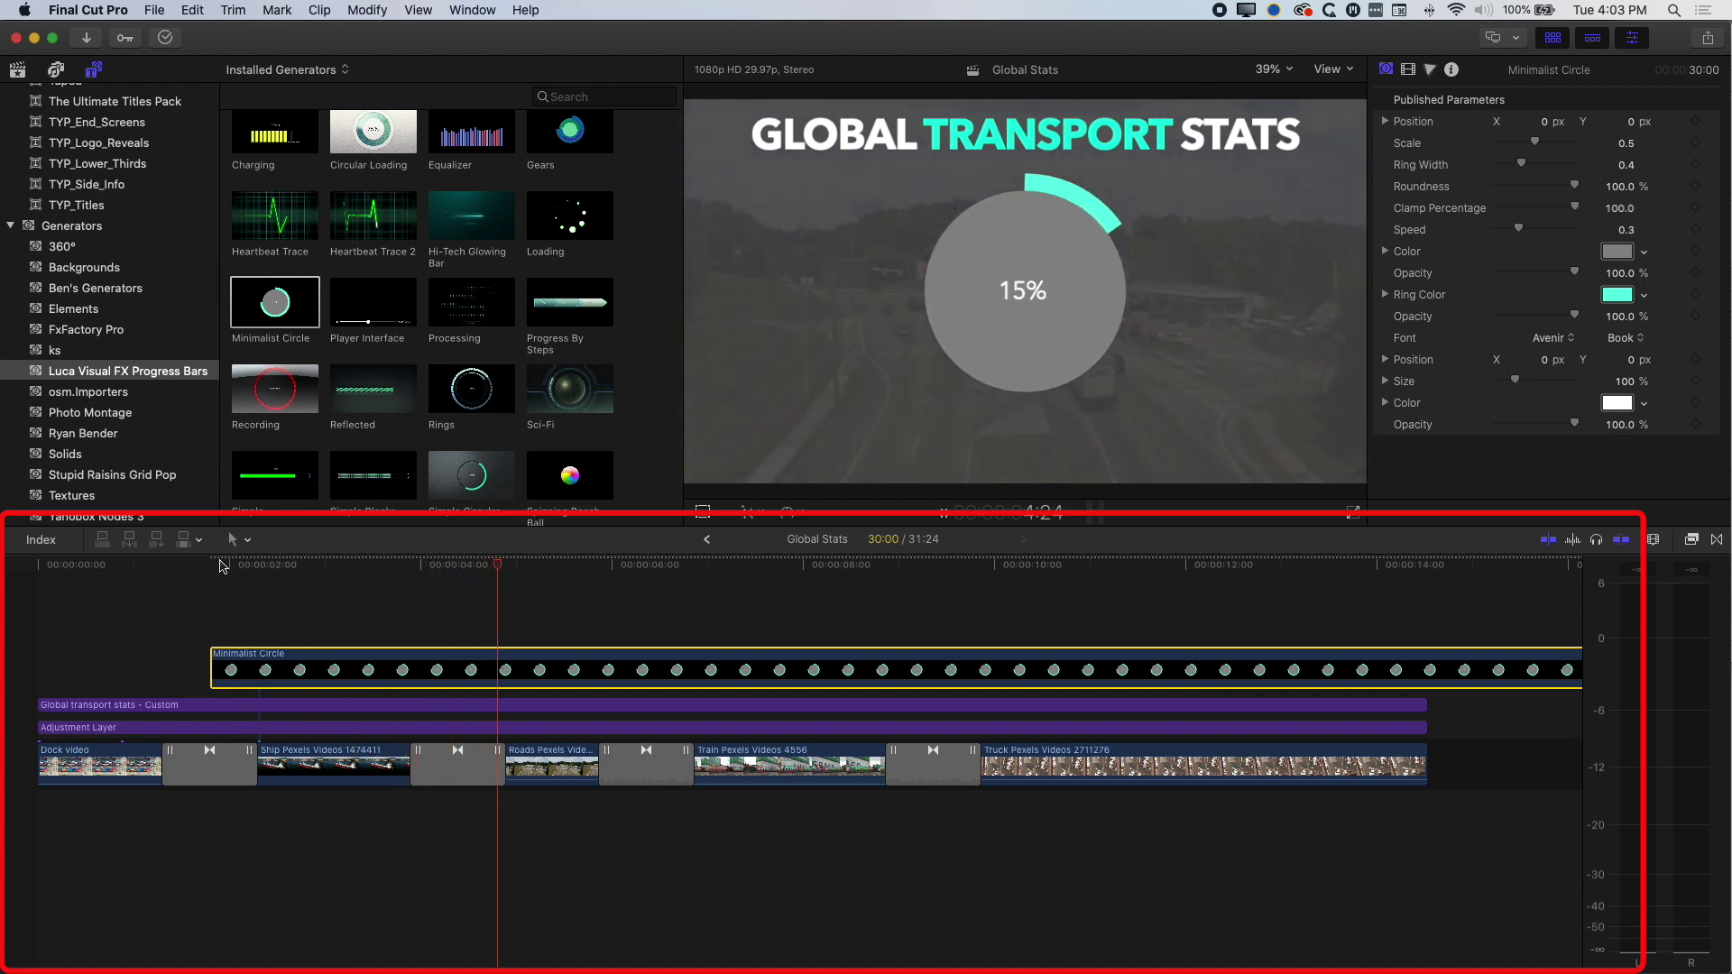
{"action": "left_click", "coordinate": [484, 566]}
{"action": "left_click_drag", "start_coordinate": [486, 572], "coordinate": [428, 574]}
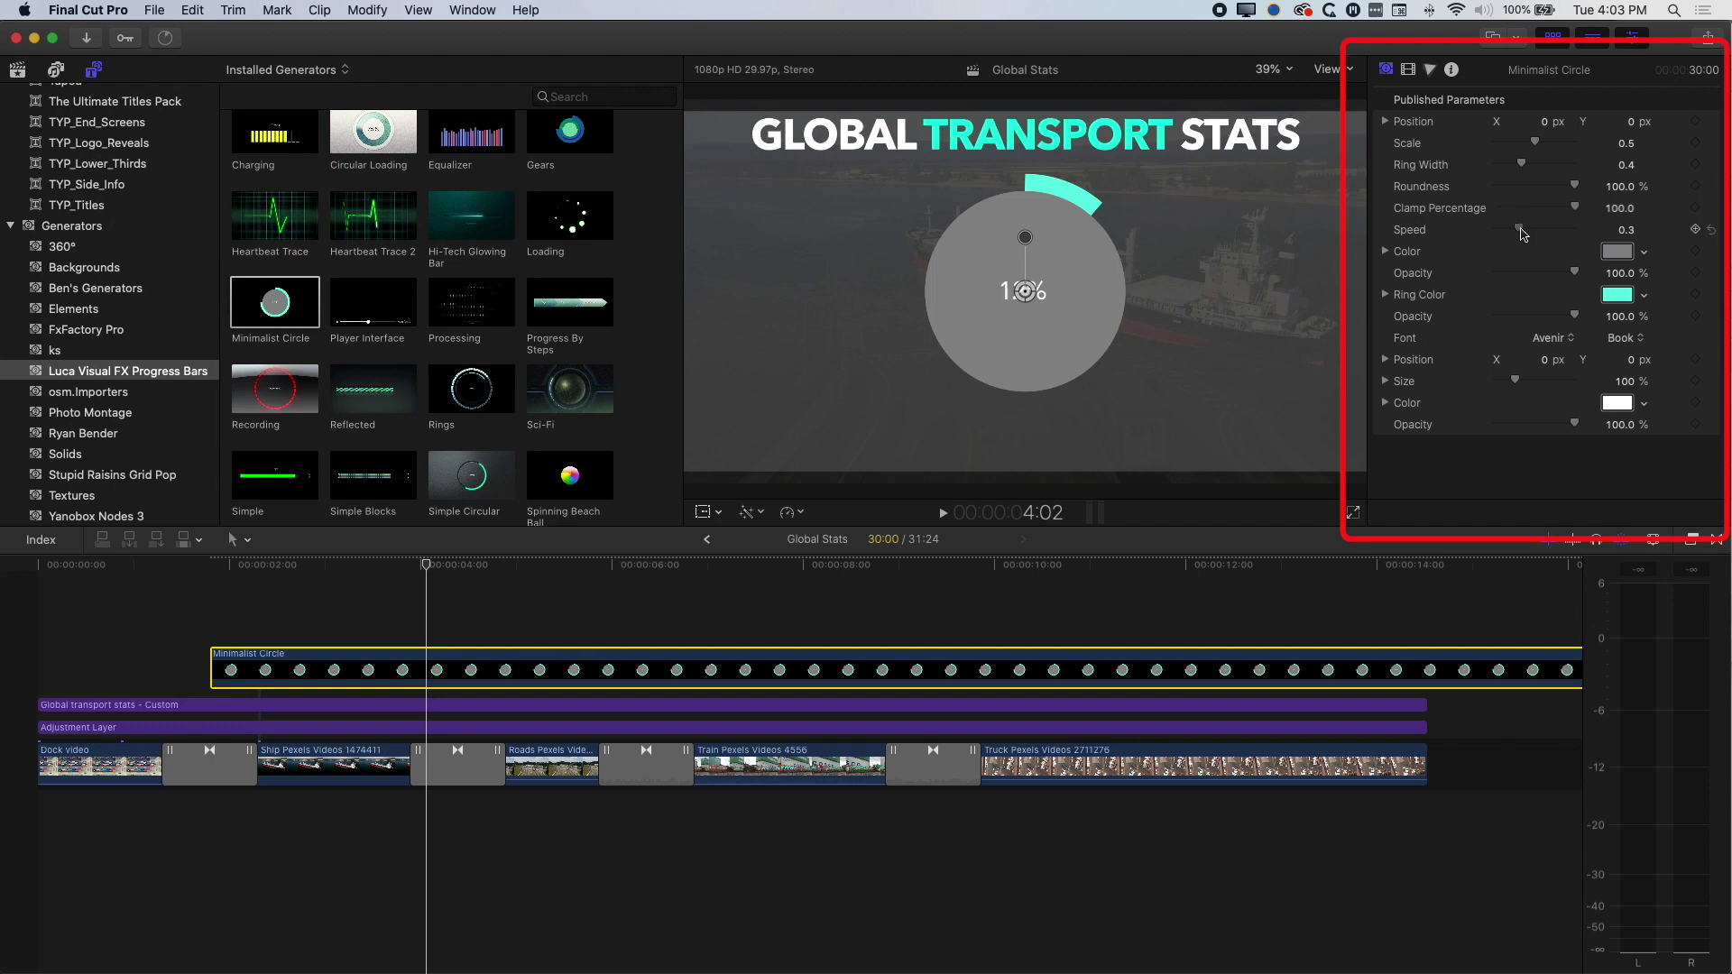
Step: Set the Minimalist Circle Speed to 1.0 and preview the ring animation
{"action": "left_click_drag", "start_coordinate": [1542, 234], "coordinate": [1579, 236]}
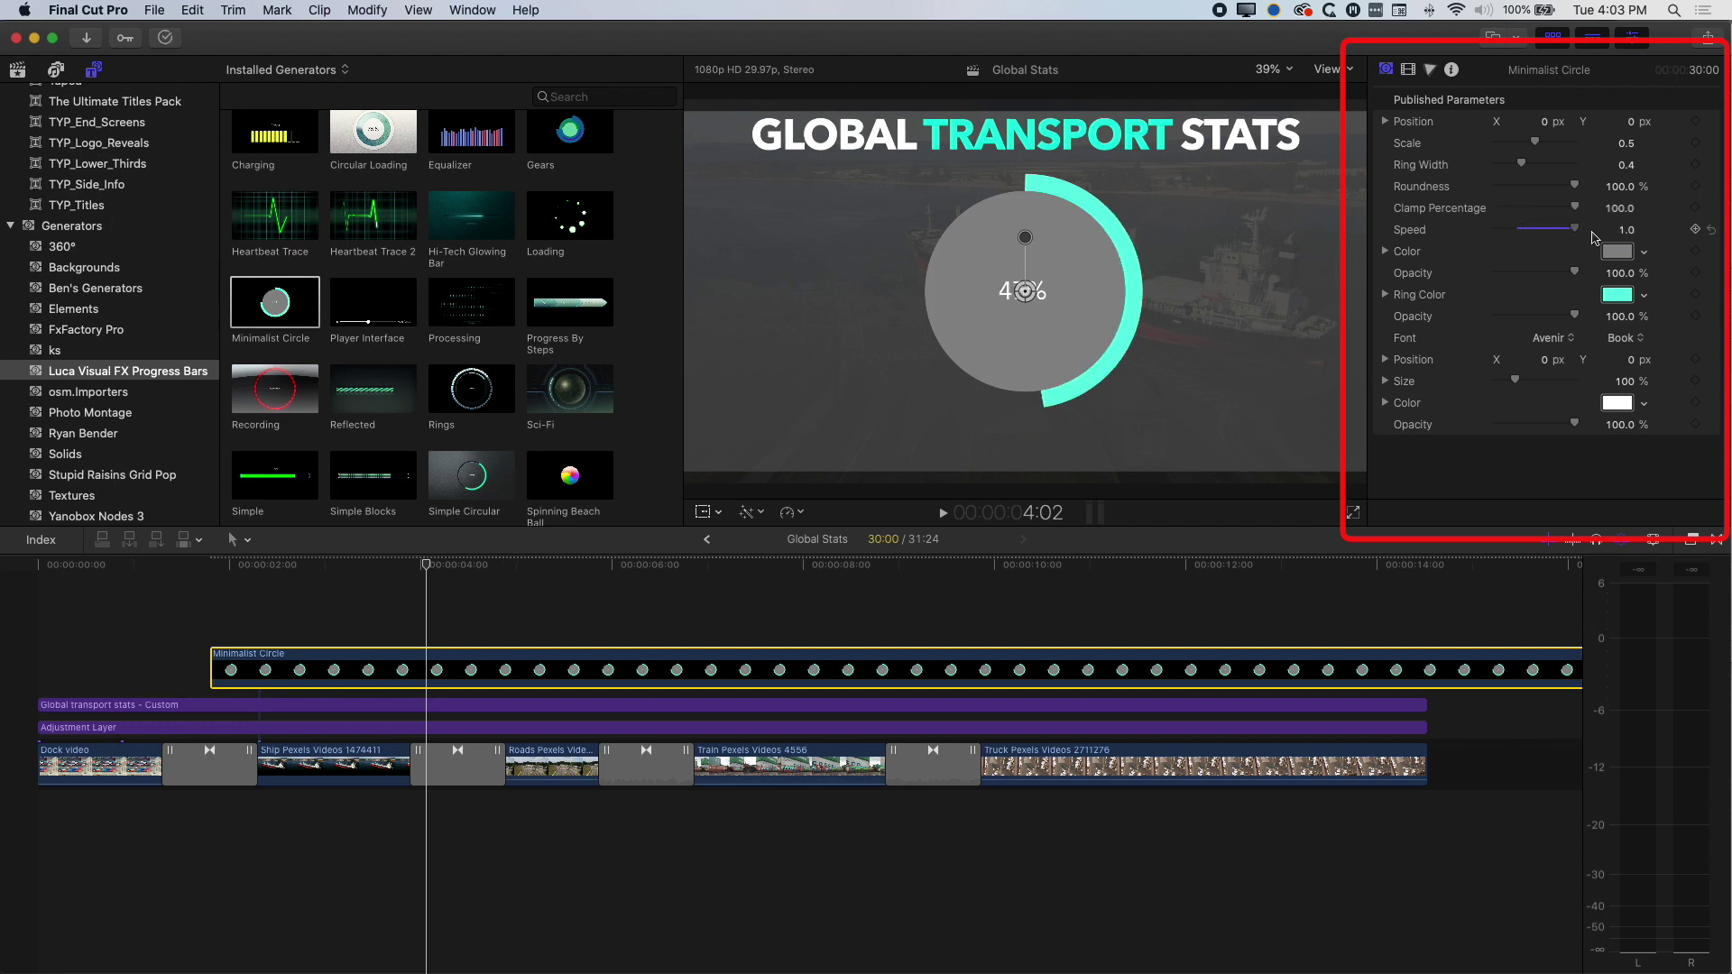
{"action": "left_click", "coordinate": [221, 565]}
{"action": "key", "text": "space"}
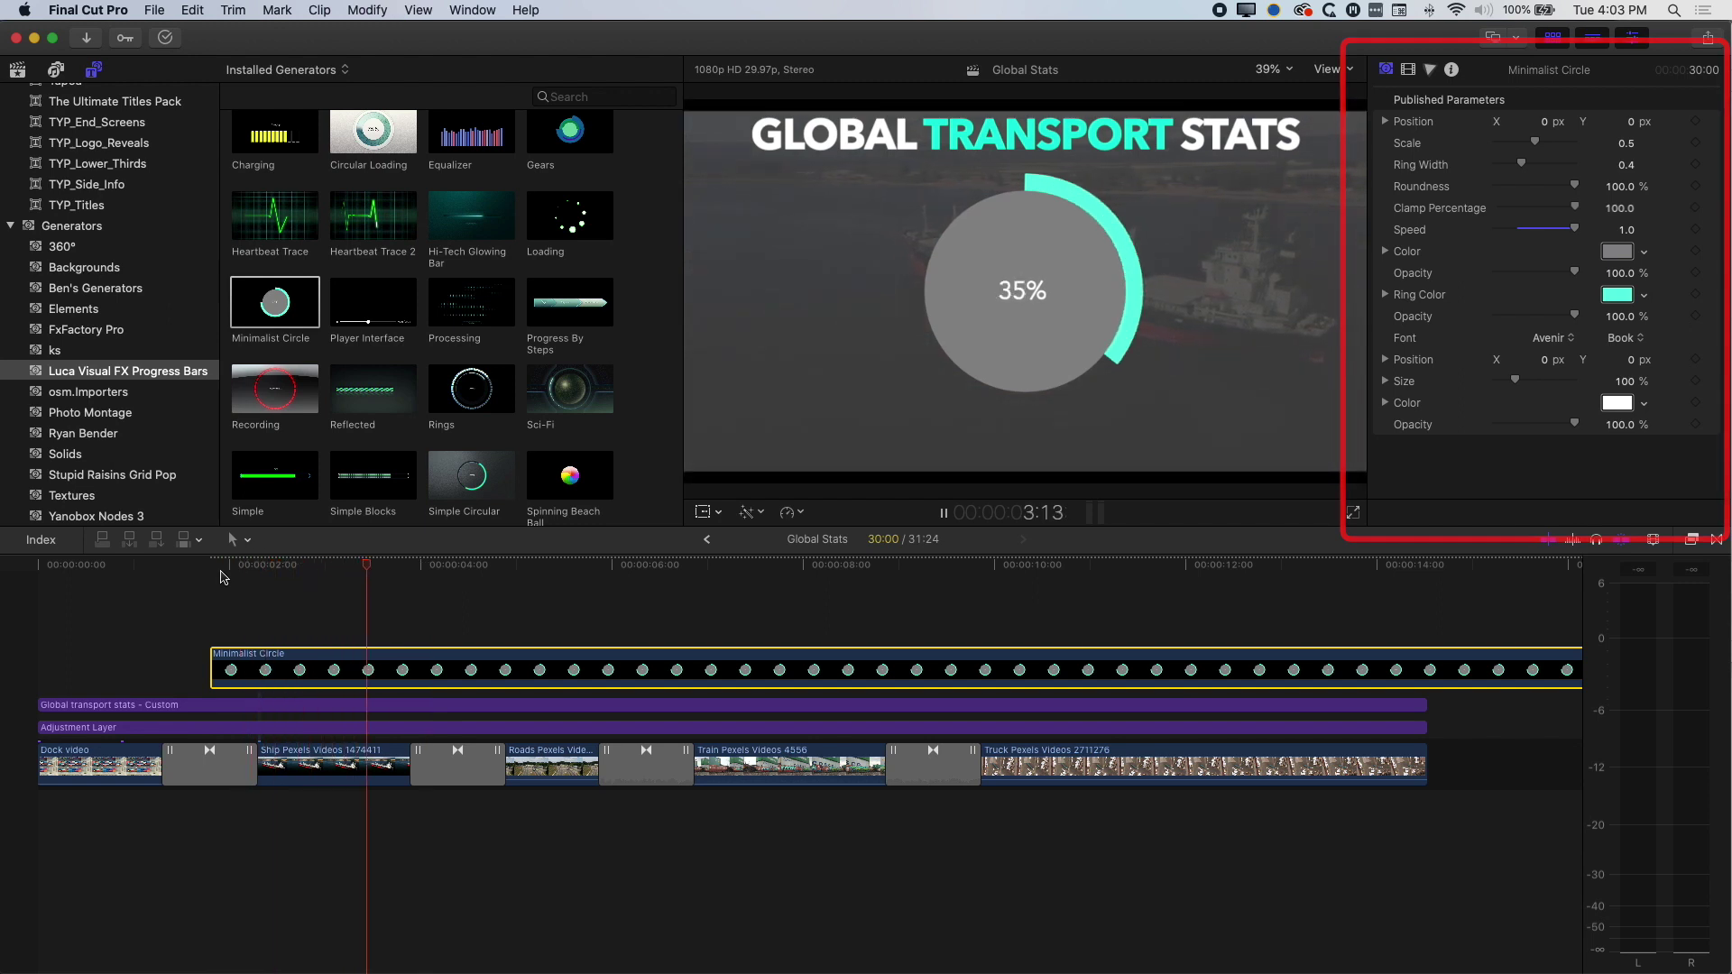
{"action": "key", "text": "space"}
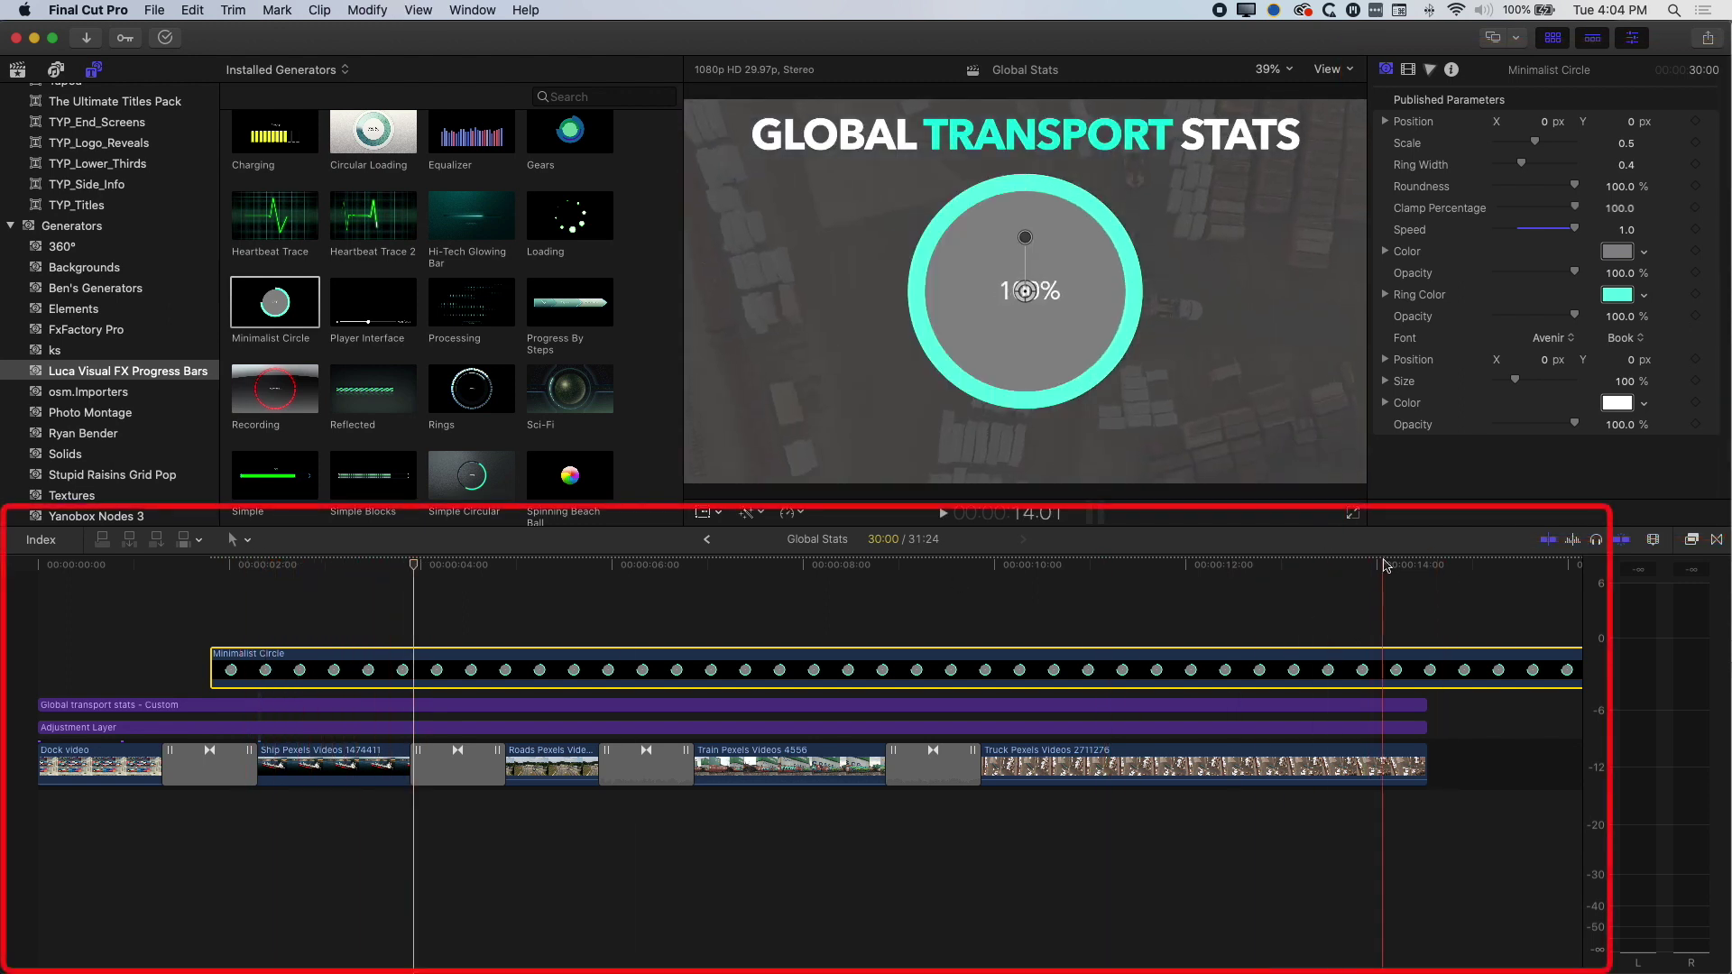
Step: Trim the circle clip to end with the other clips at the sequence end and review its timing
{"action": "left_click", "coordinate": [1430, 565]}
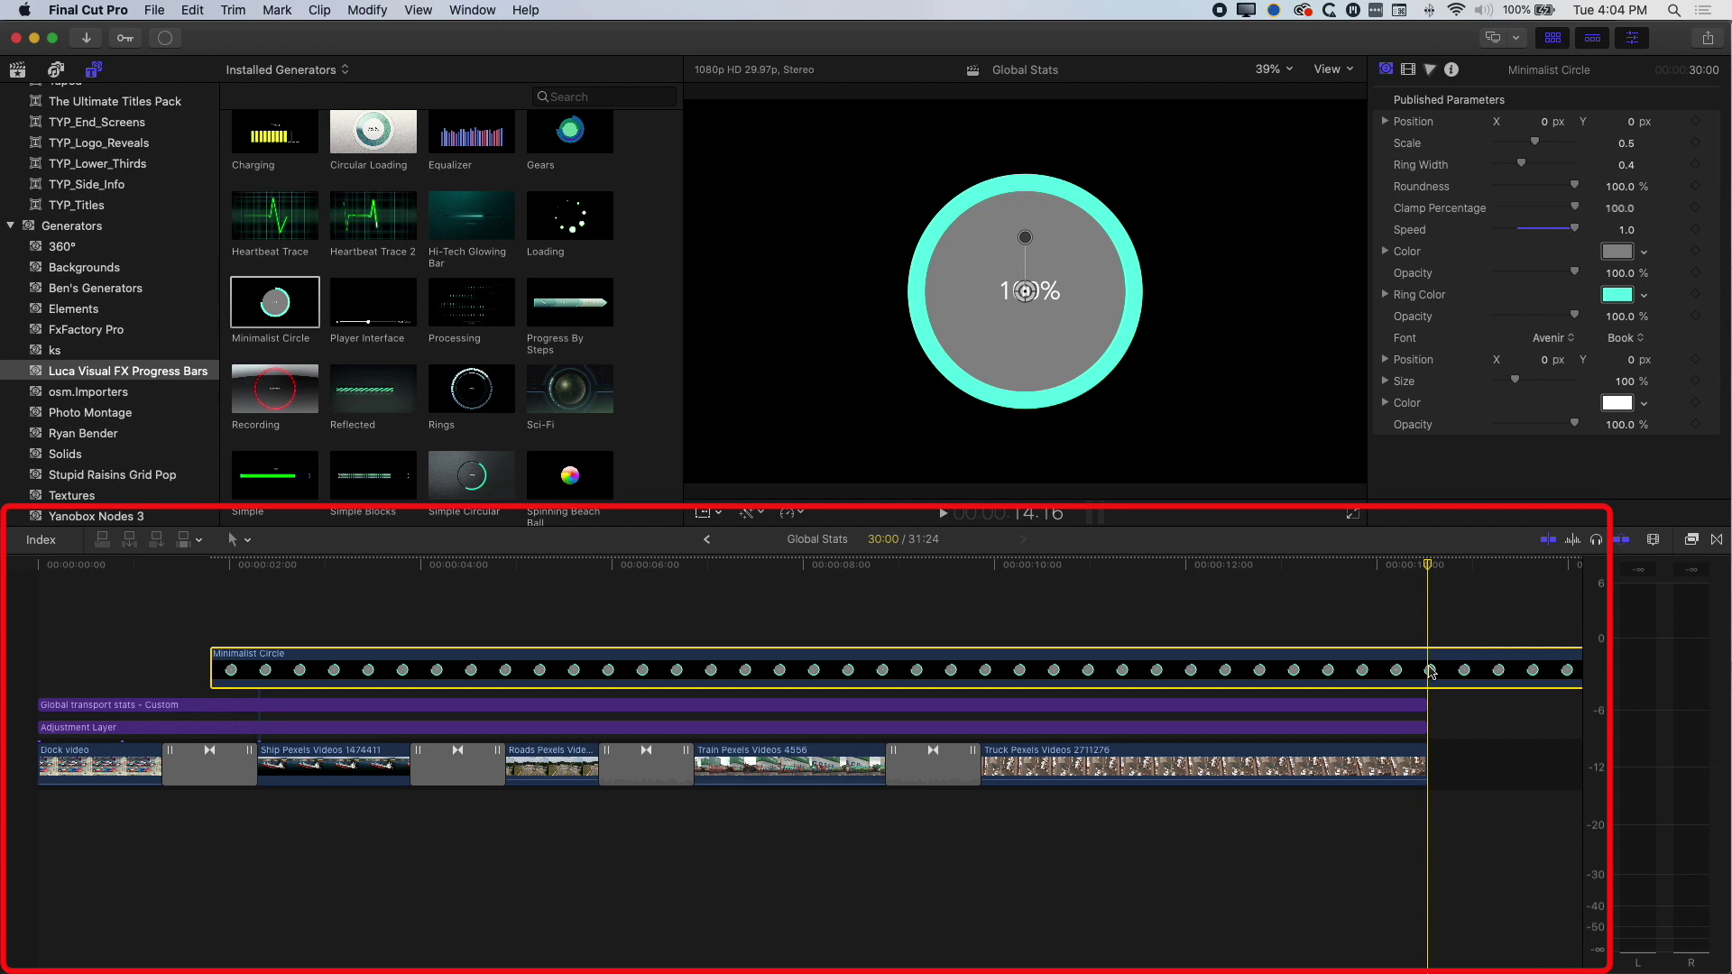
{"action": "key", "text": "alt+bracketright"}
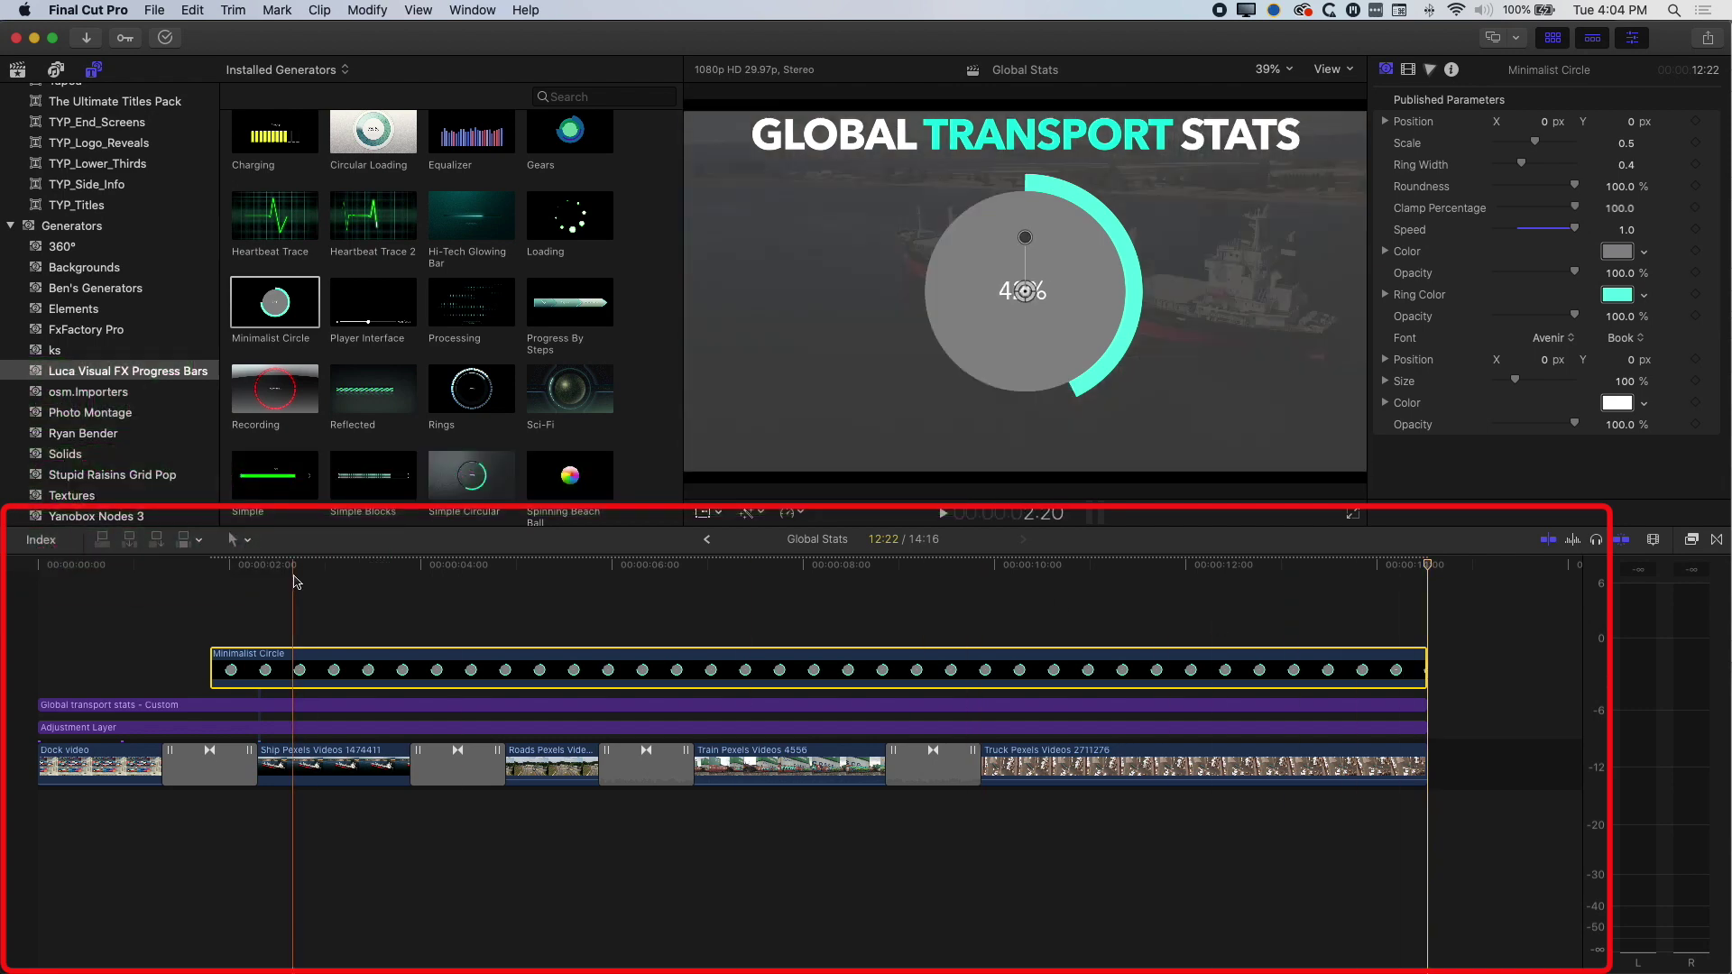
{"action": "key", "text": "space"}
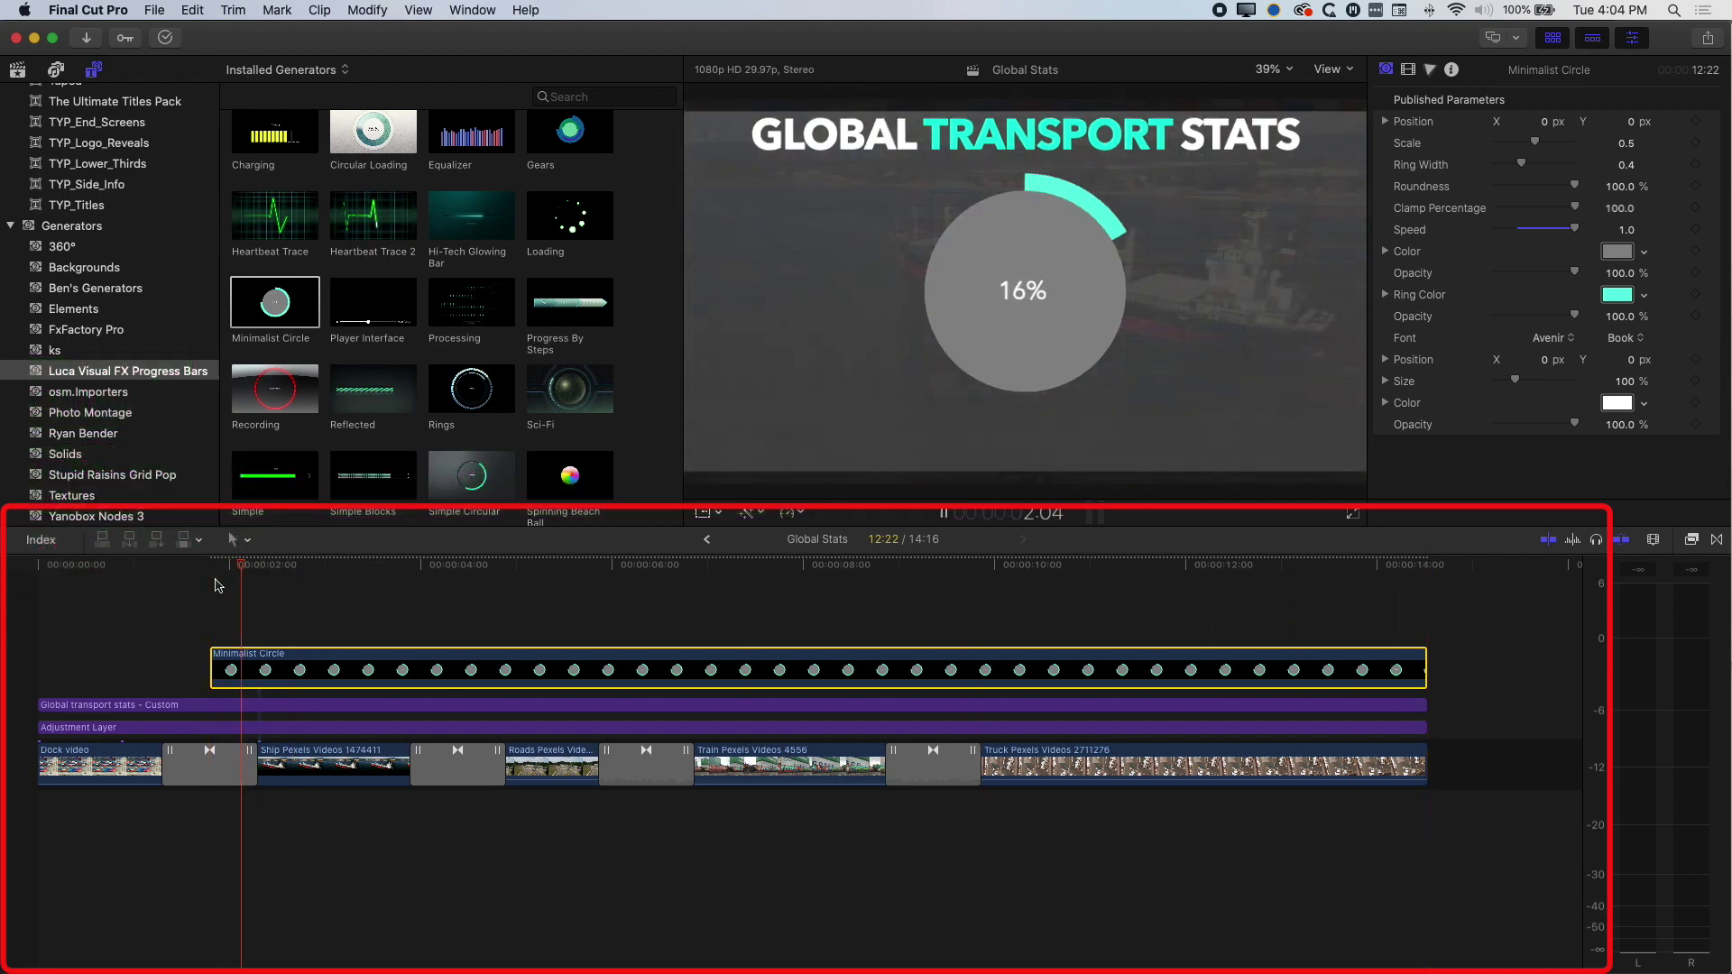
{"action": "key", "text": "space"}
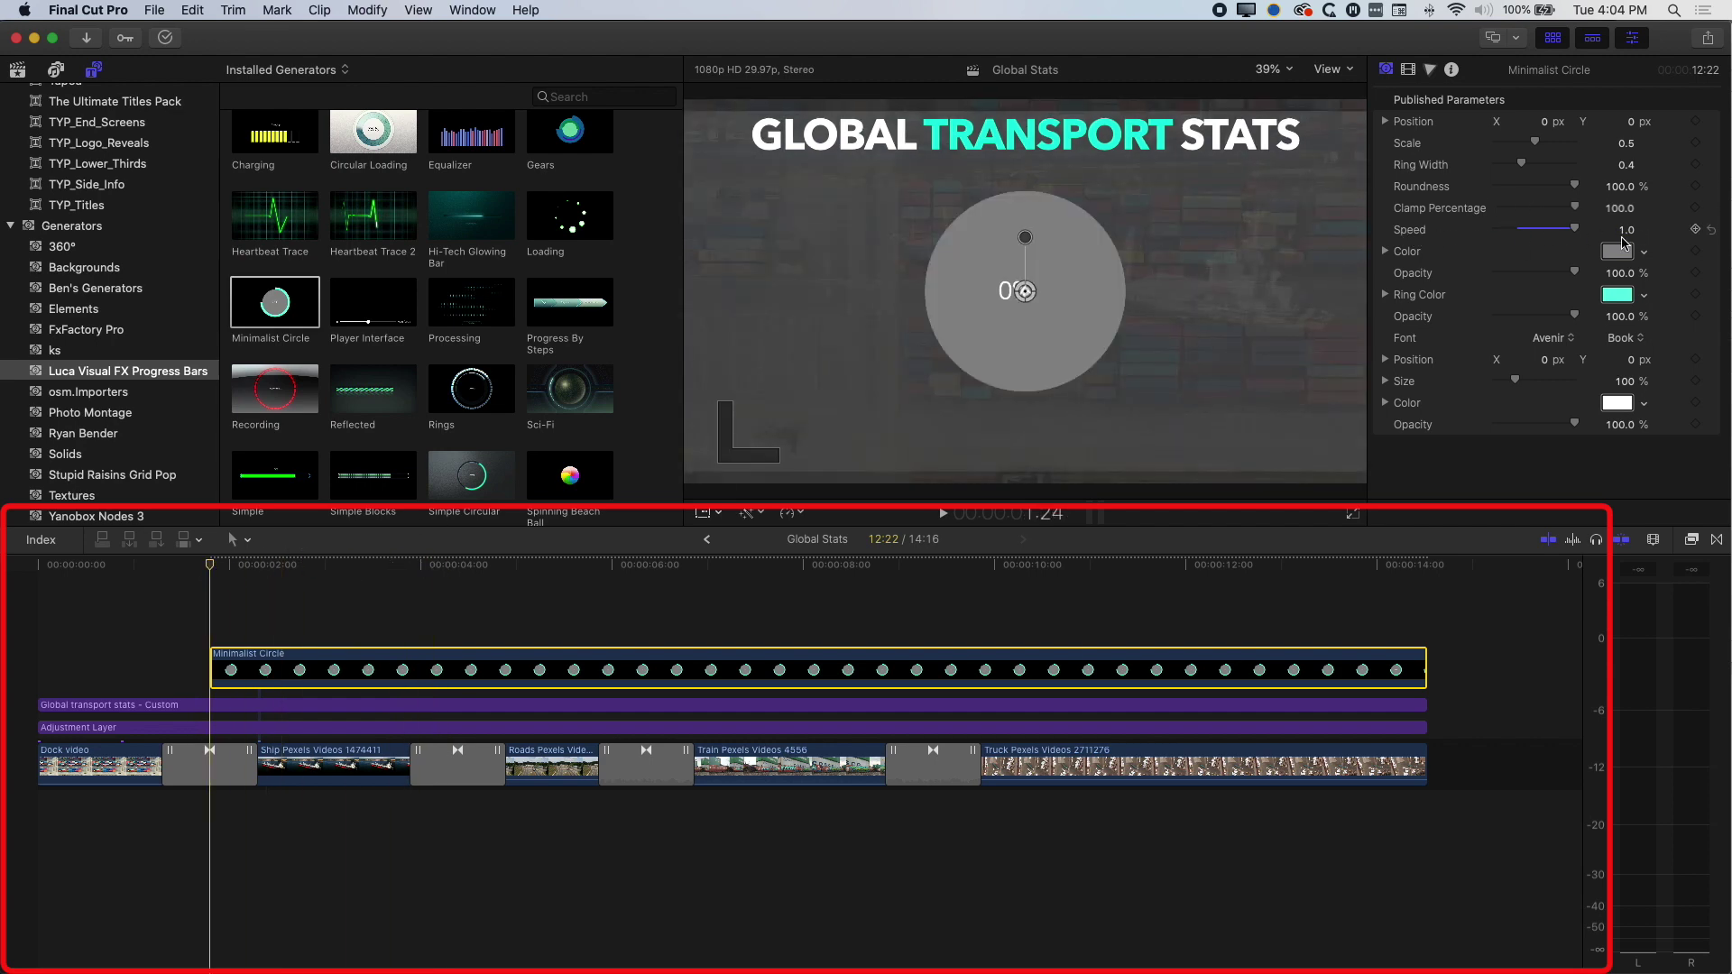
{"action": "left_click_drag", "start_coordinate": [1422, 665], "coordinate": [1423, 665]}
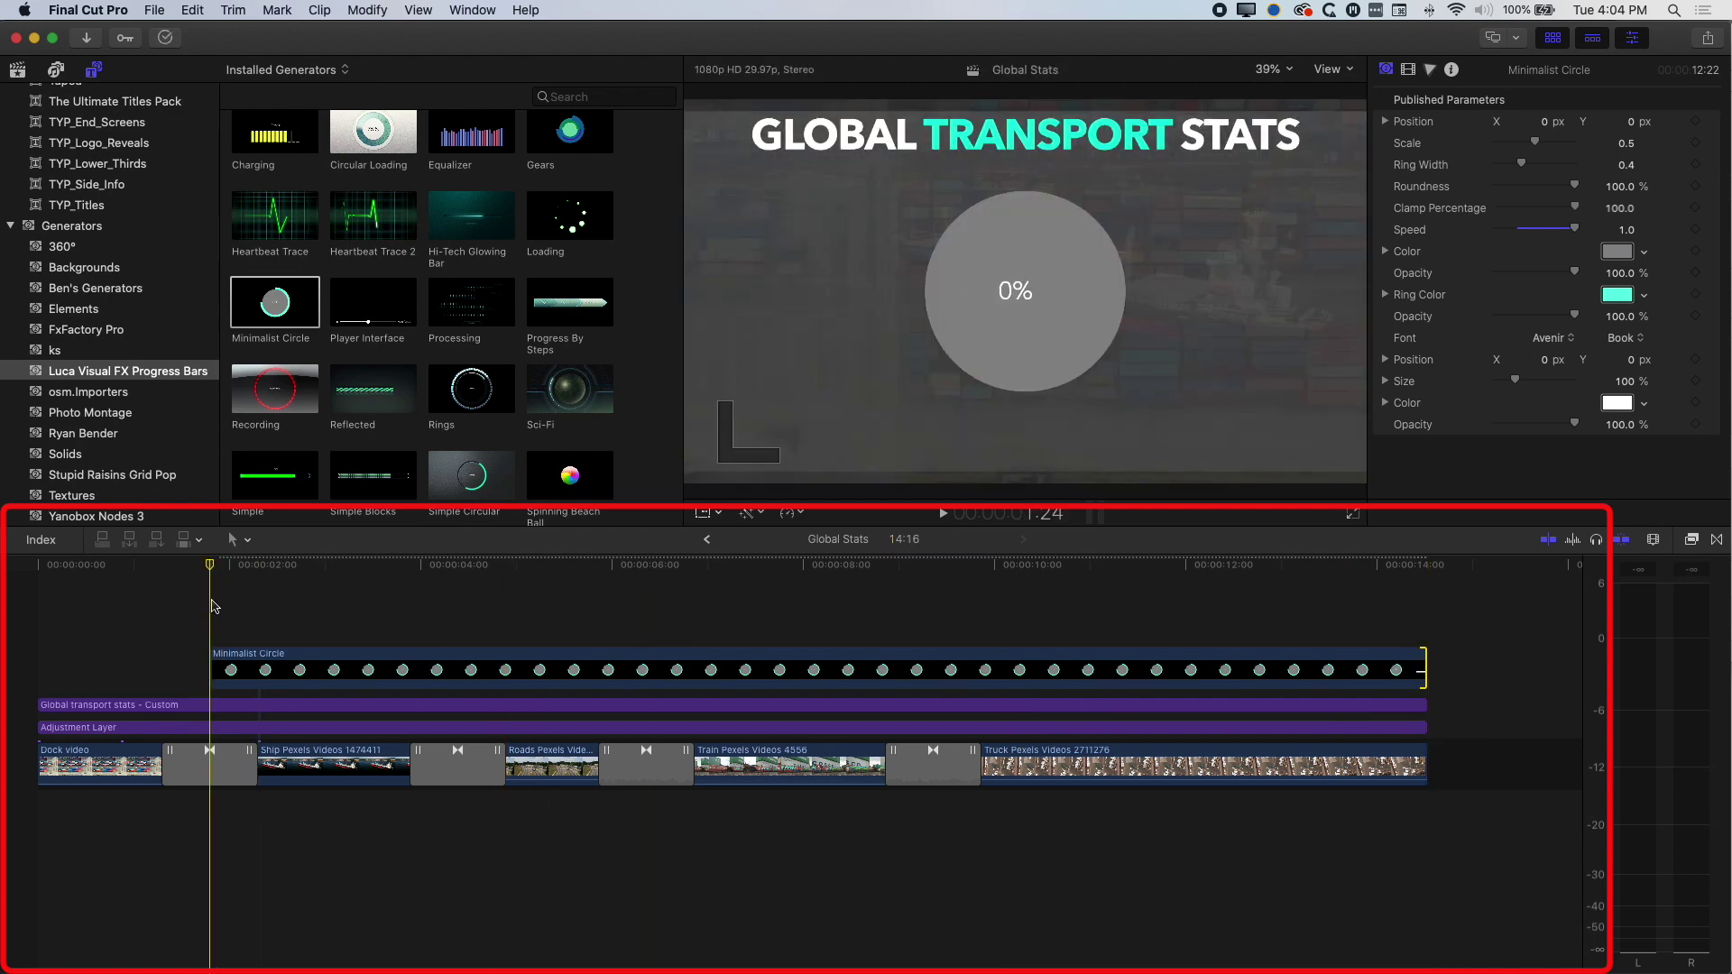
{"action": "key", "text": "space"}
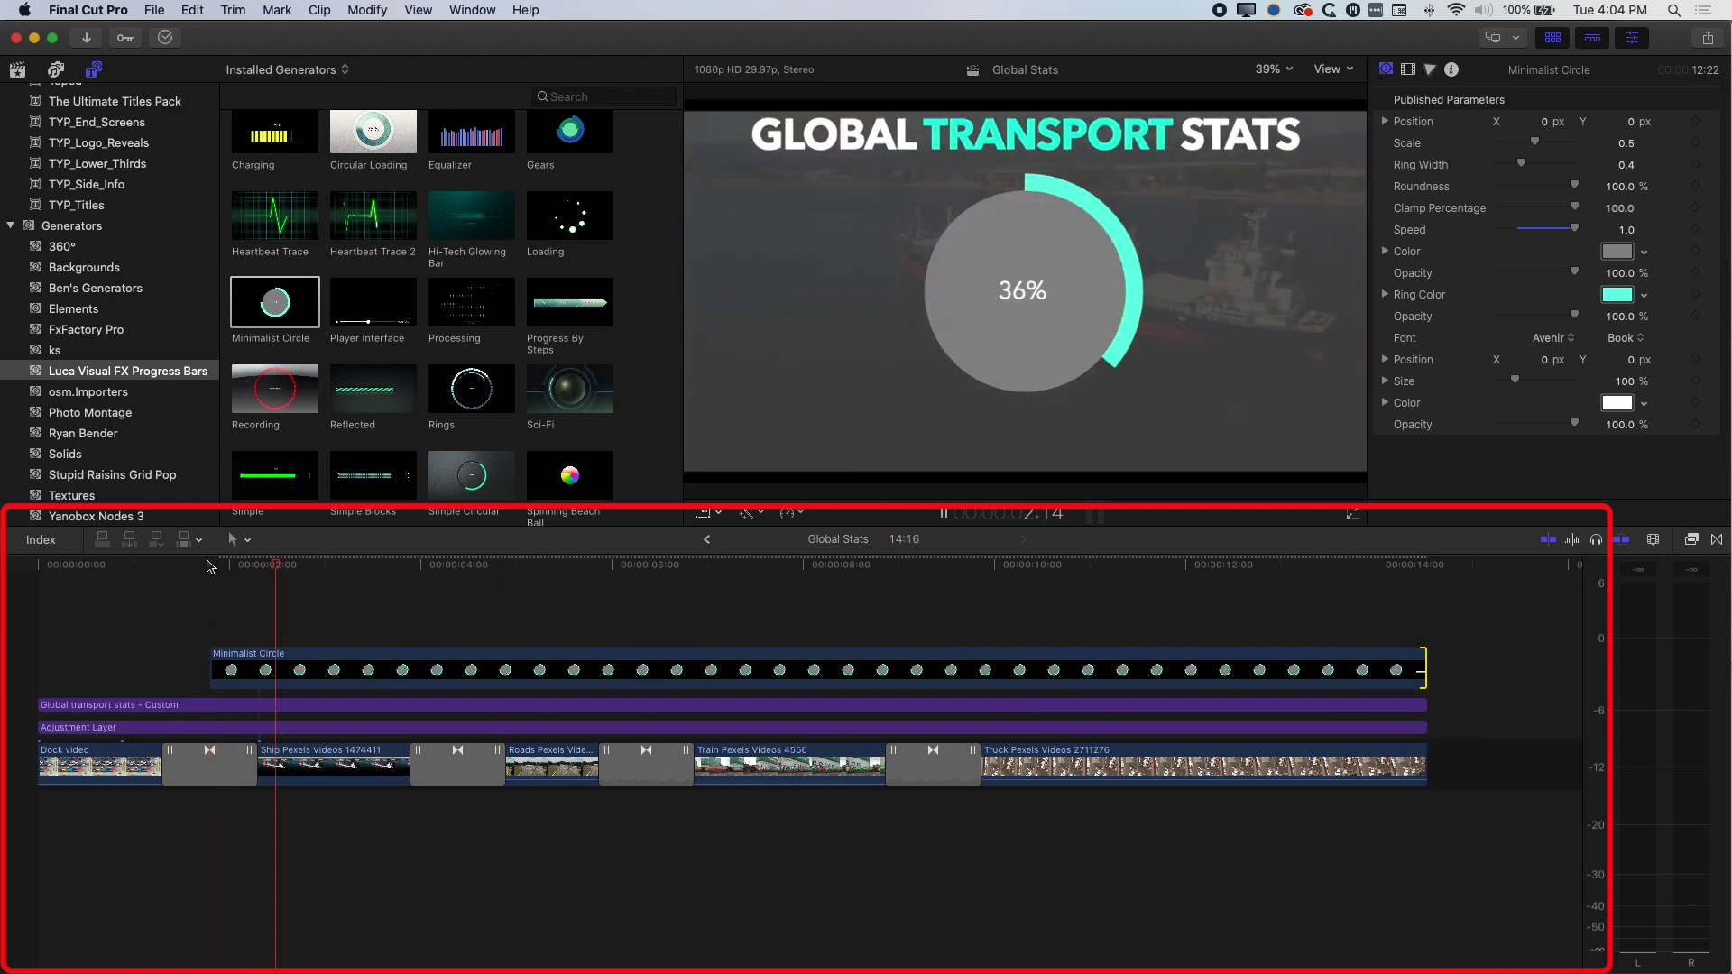
{"action": "left_click", "coordinate": [269, 566]}
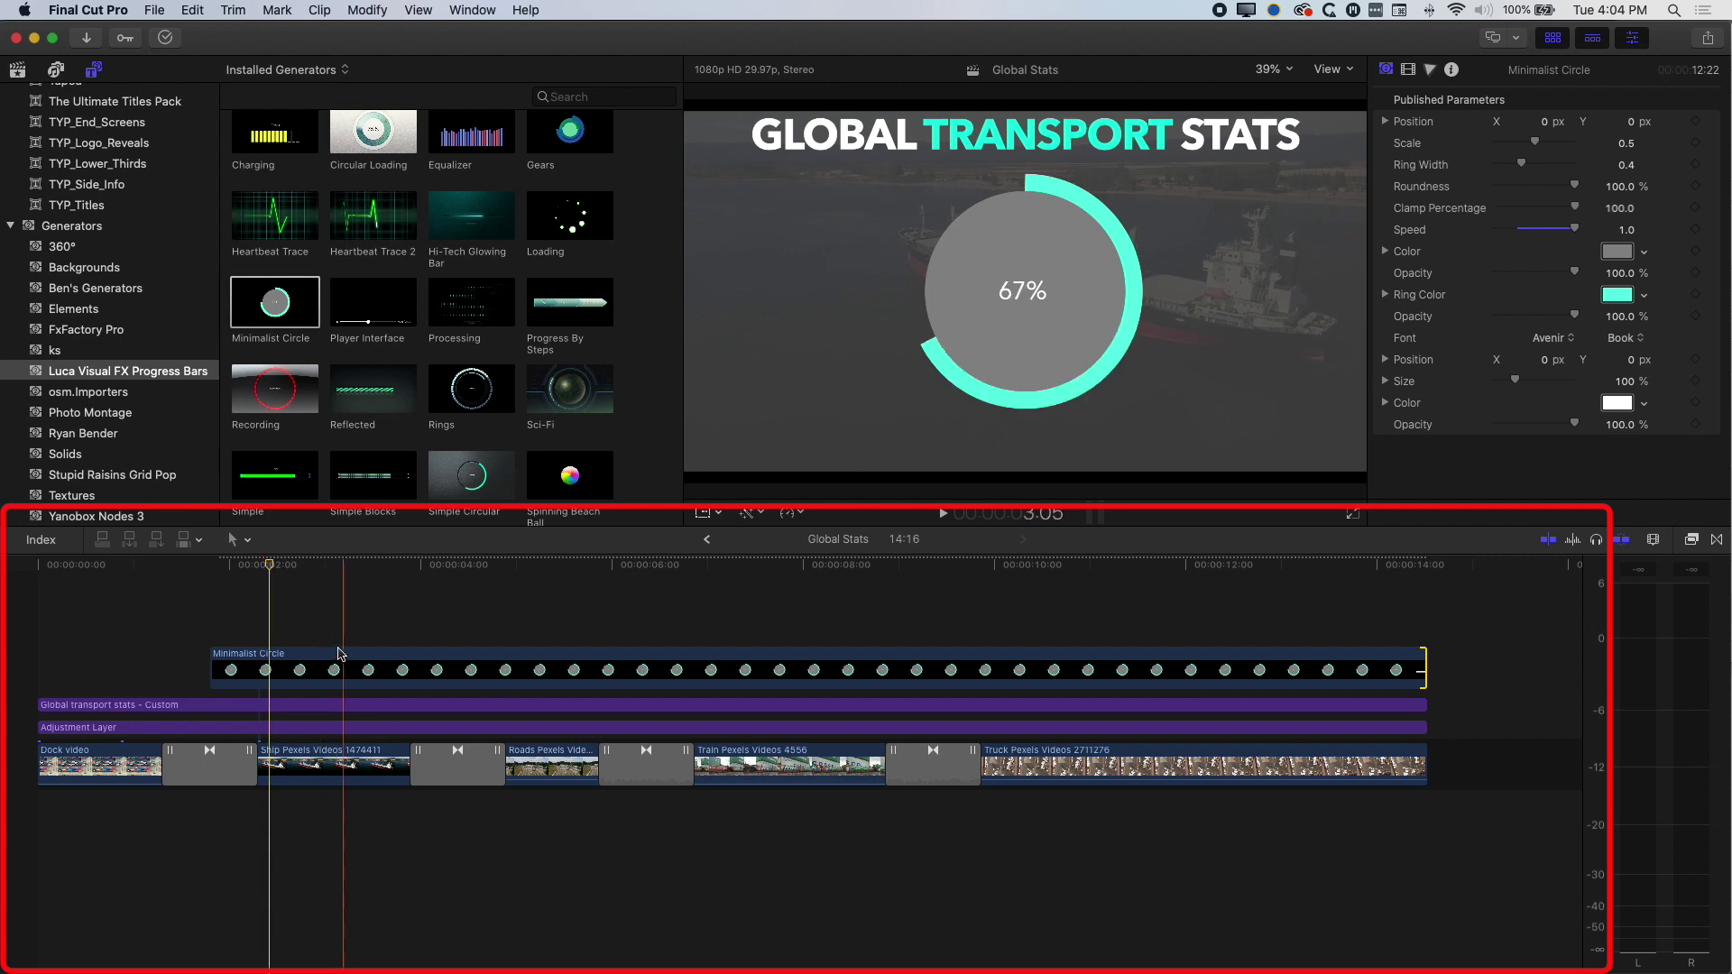
{"action": "left_click", "coordinate": [303, 665]}
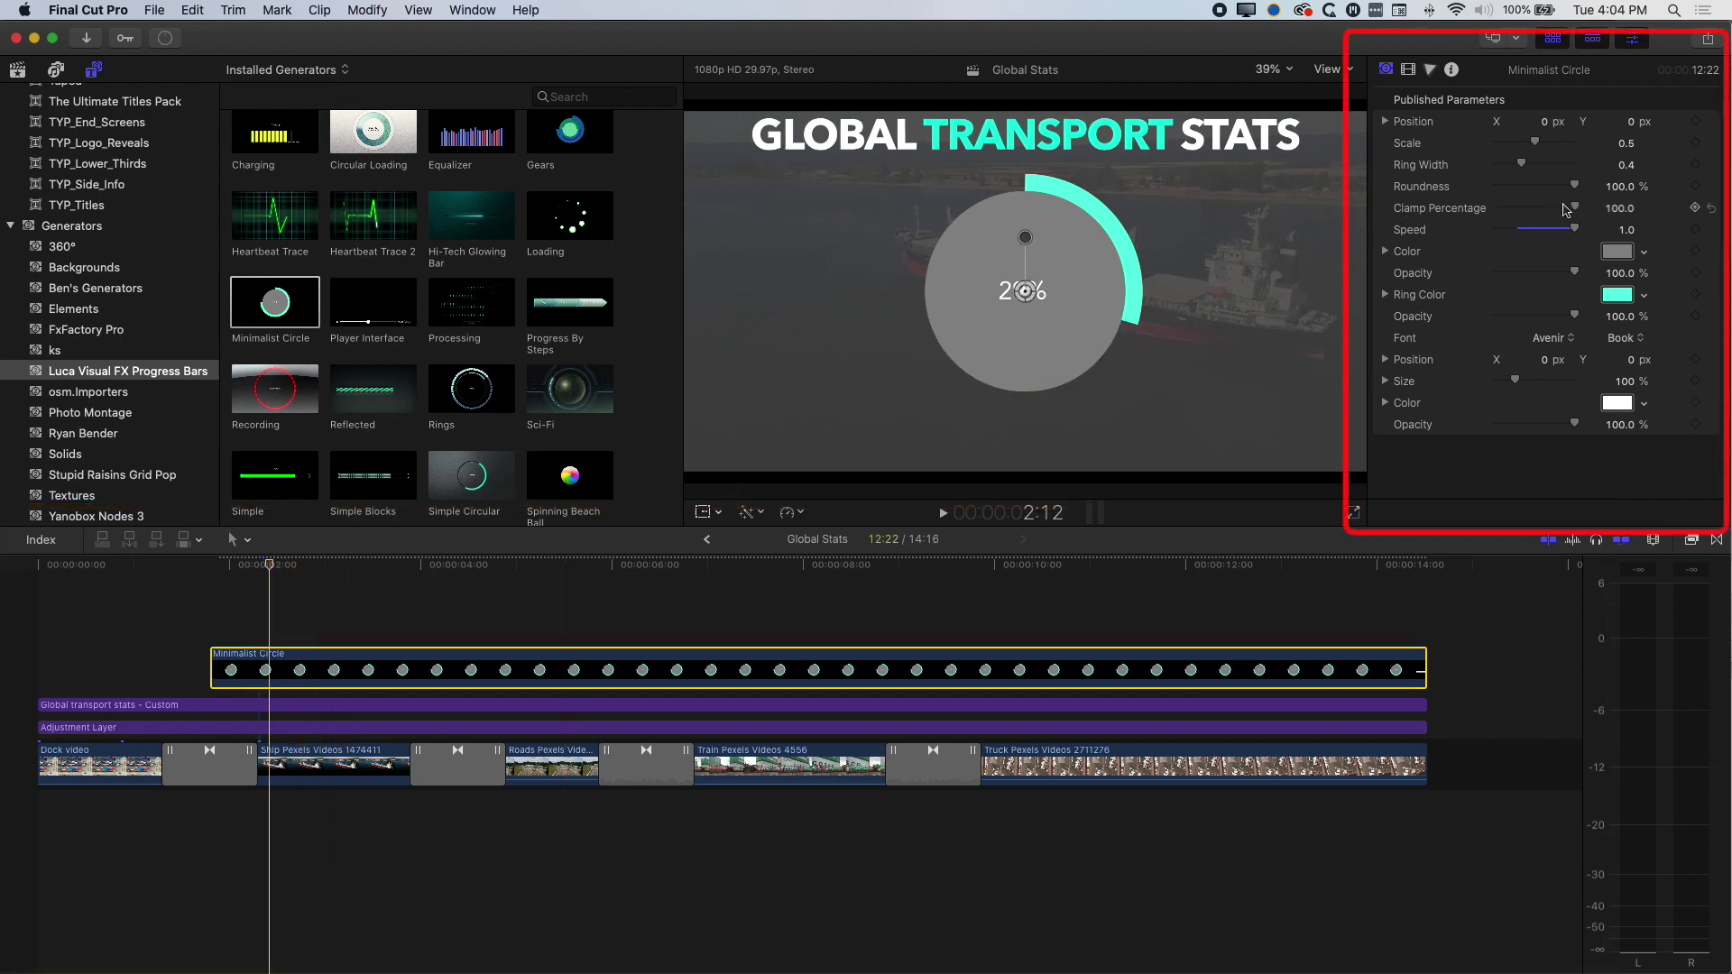
Step: Set the ring's Clamp Percentage to 25.0 and scrub through its start
{"action": "left_click_drag", "start_coordinate": [1575, 211], "coordinate": [1577, 211]}
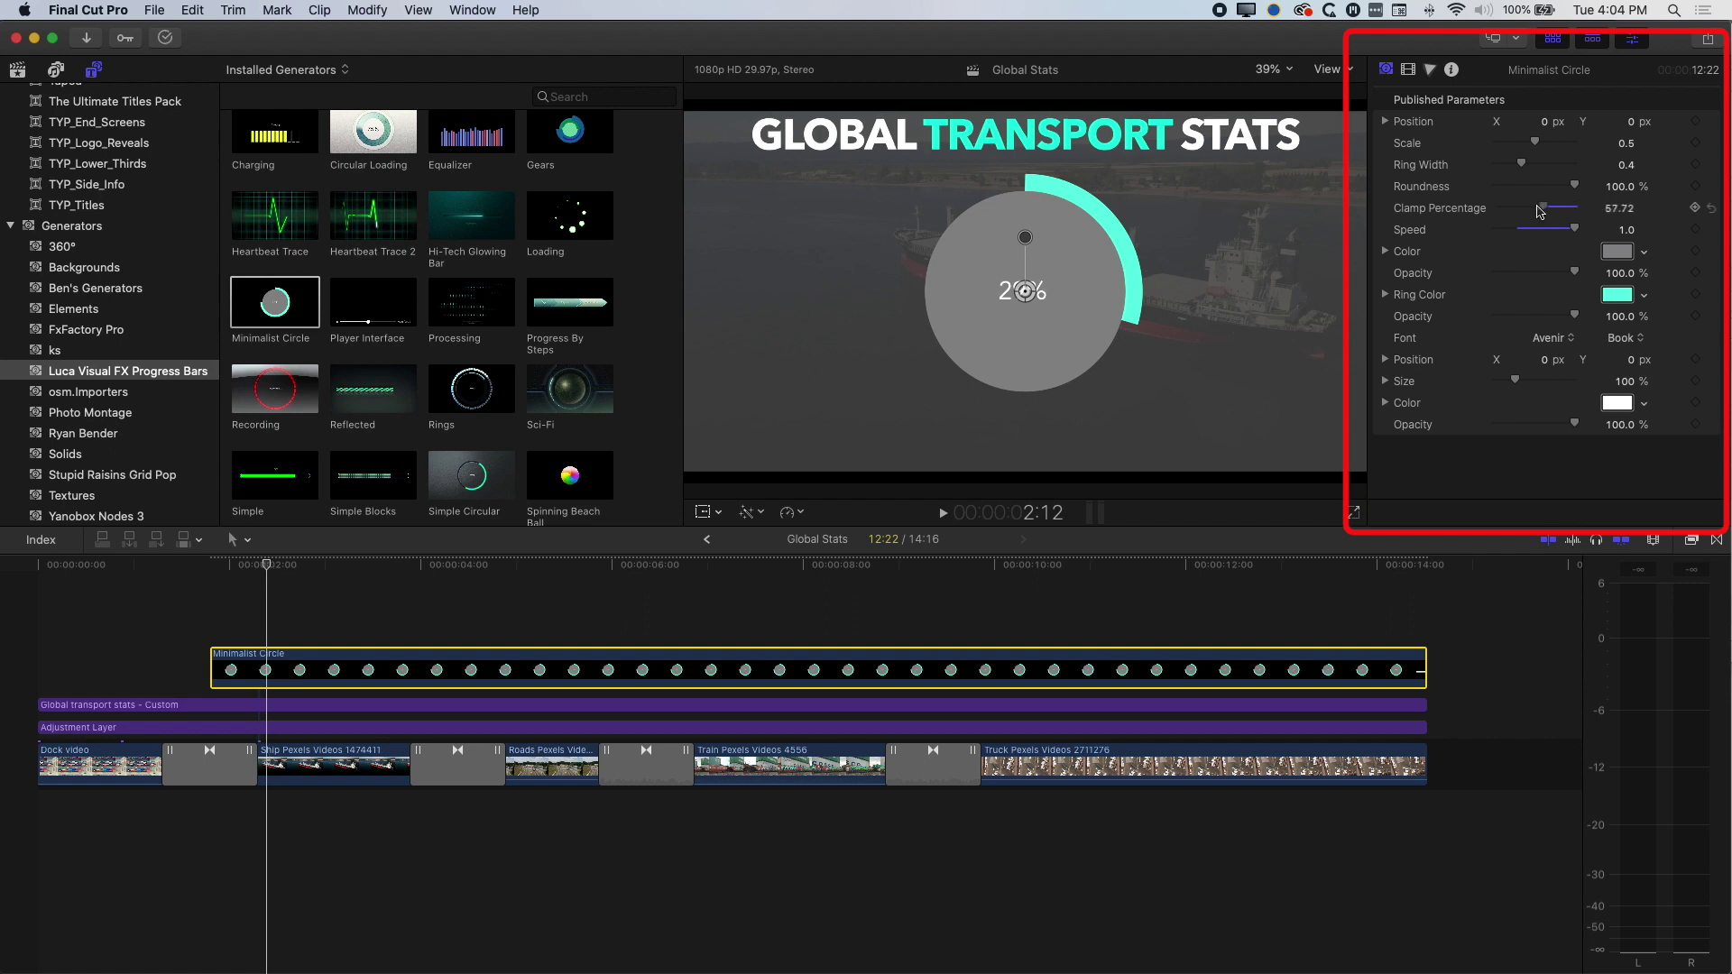
{"action": "left_click_drag", "start_coordinate": [1519, 211], "coordinate": [1520, 211]}
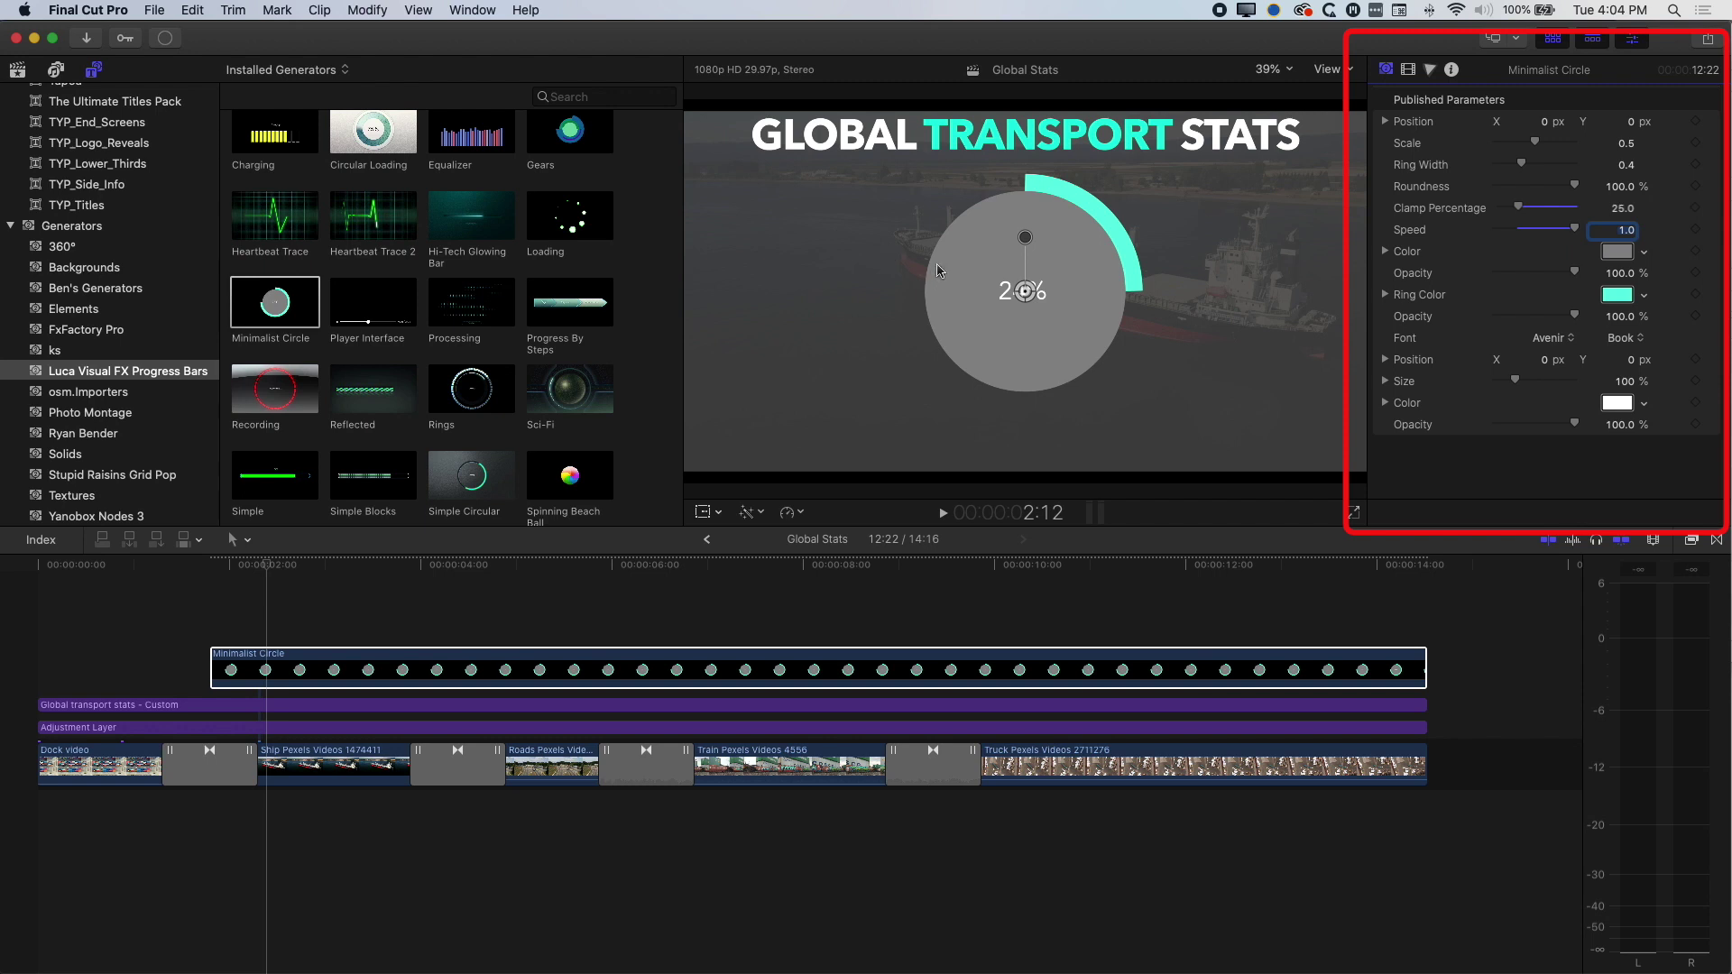
{"action": "left_click", "coordinate": [207, 569]}
{"action": "mouse_move", "coordinate": [207, 571]}
{"action": "left_mouse_down"}
{"action": "mouse_move", "coordinate": [438, 570]}
{"action": "mouse_move", "coordinate": [421, 569]}
{"action": "left_mouse_up"}
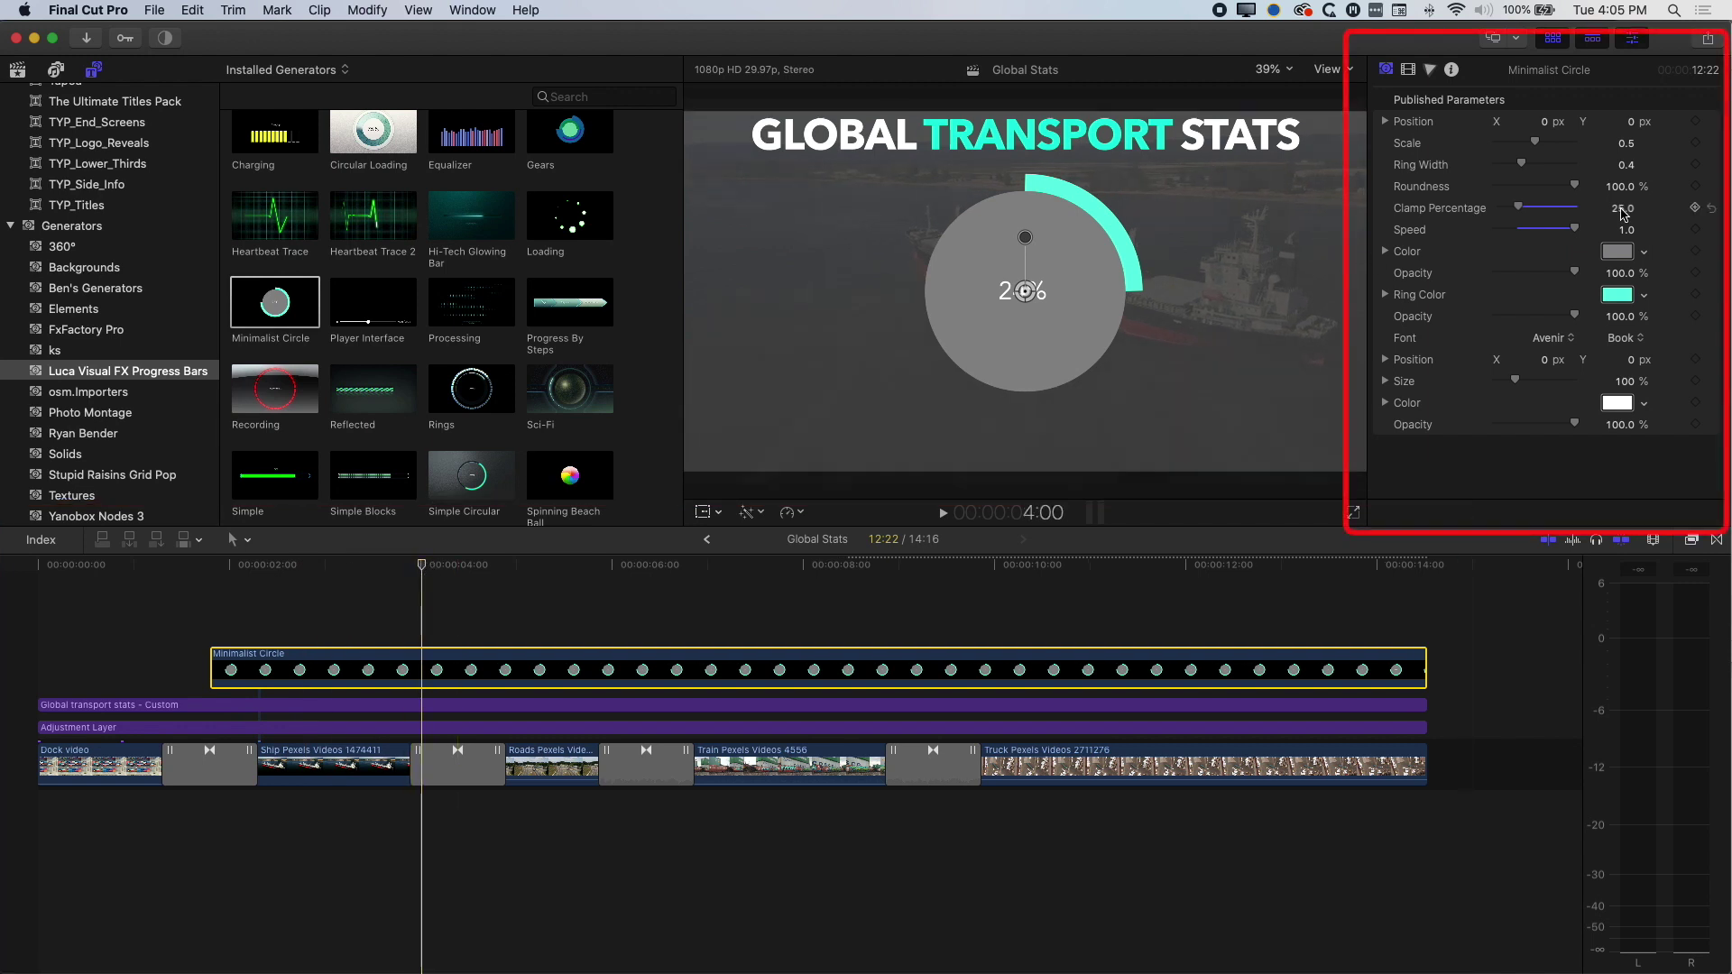
Step: Lower the count-up Speed to 0.24 and play back until the ring has filled
{"action": "left_click_drag", "start_coordinate": [1577, 233], "coordinate": [1568, 232]}
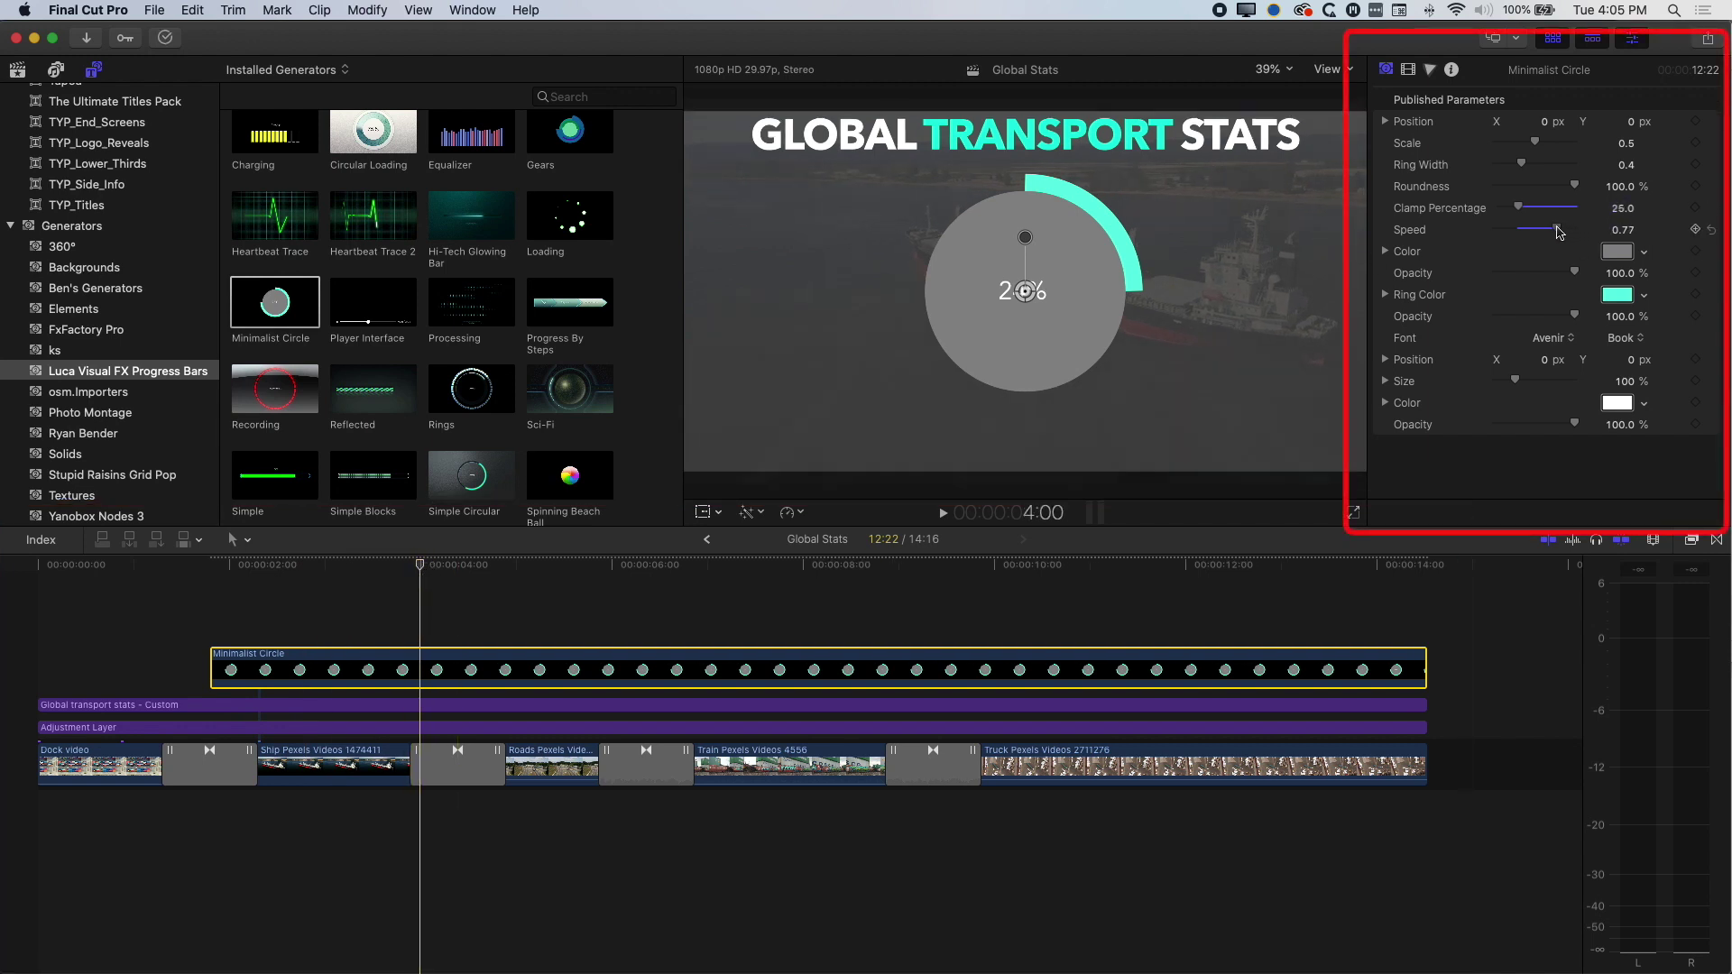
{"action": "left_click_drag", "start_coordinate": [1516, 232], "coordinate": [1518, 231]}
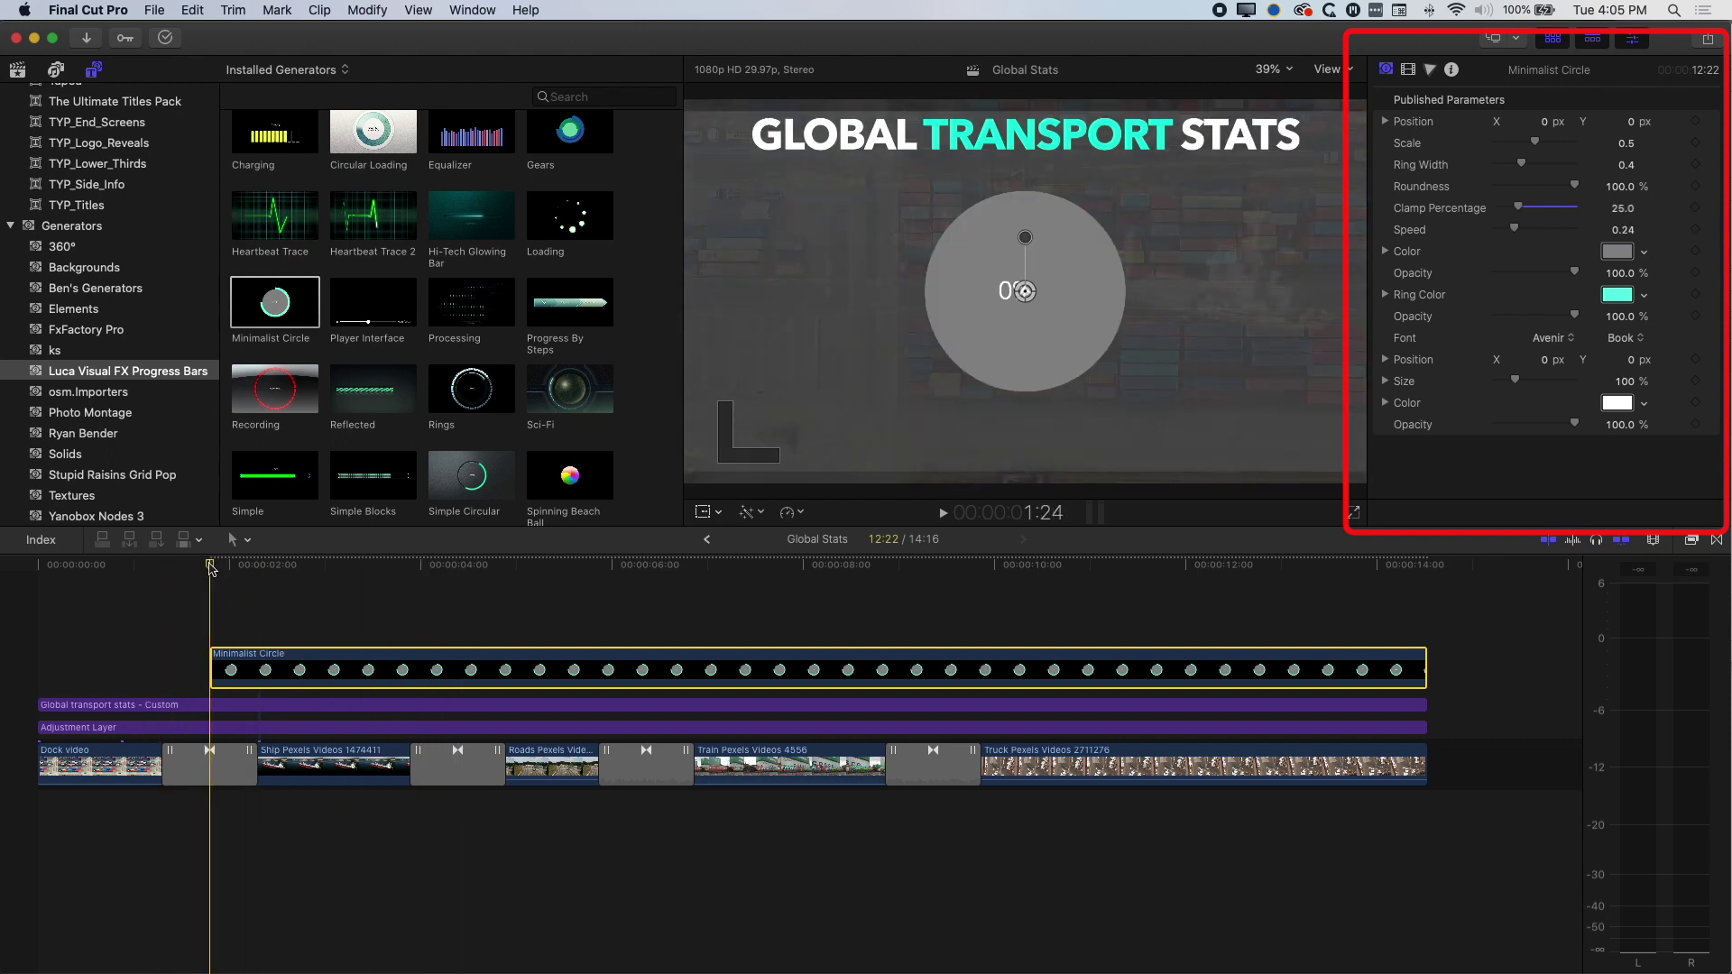
{"action": "key", "text": "space"}
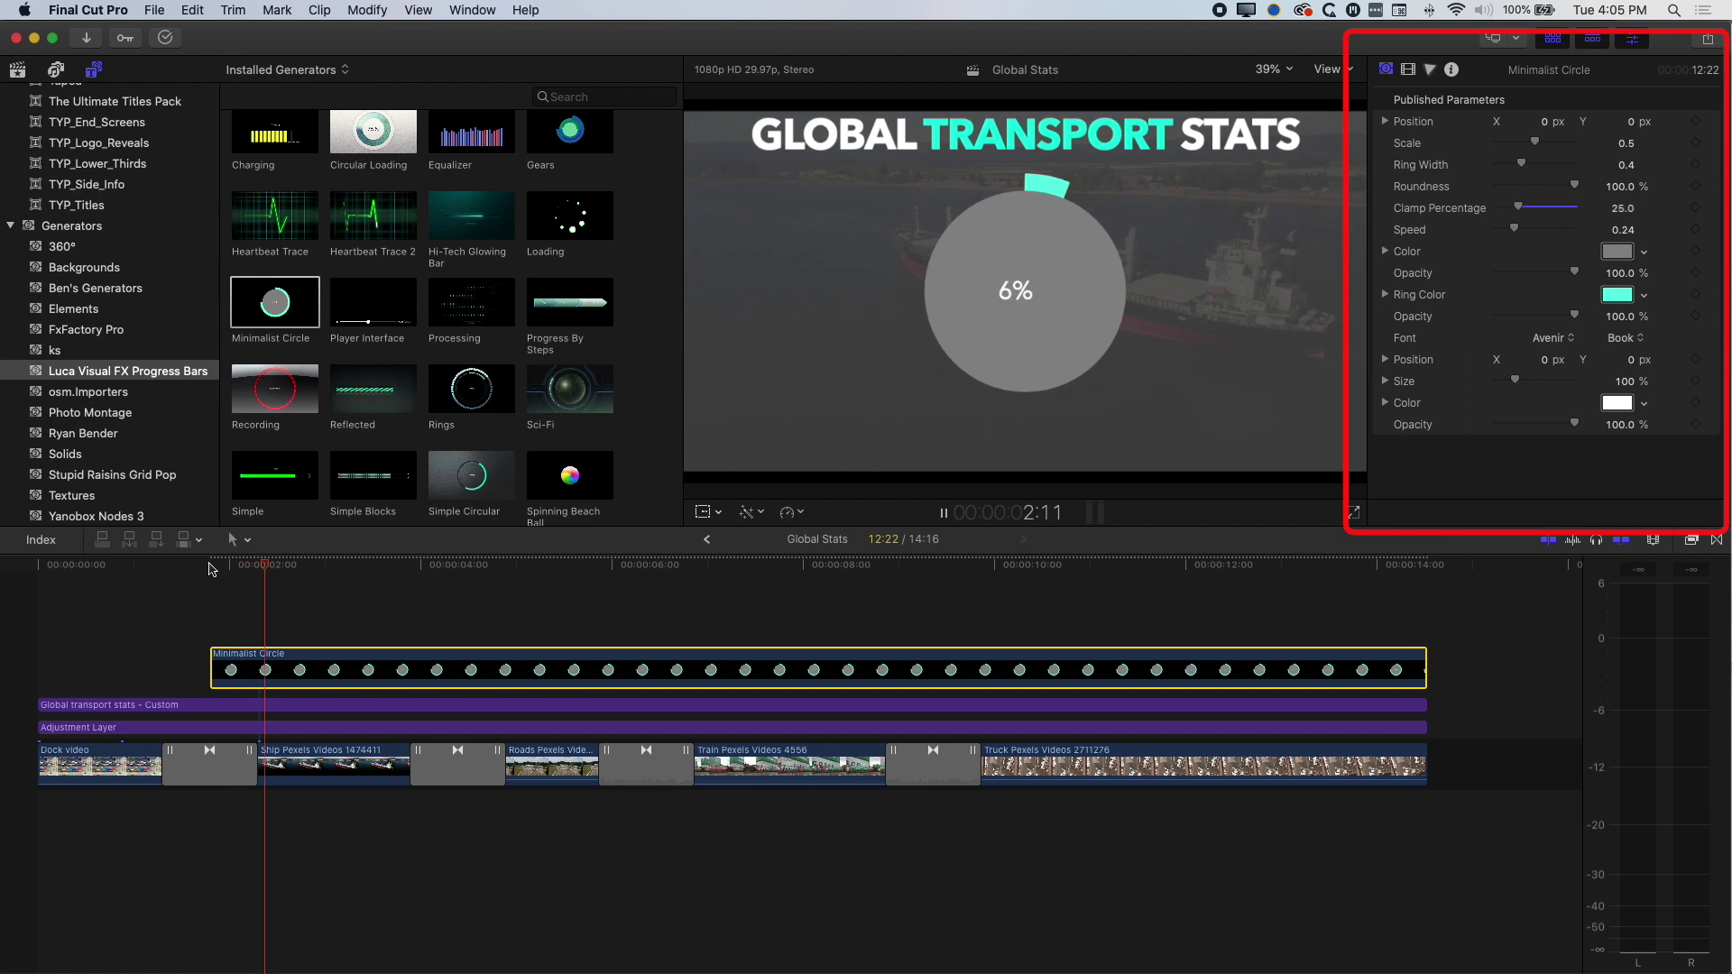
{"action": "left_click", "coordinate": [473, 558]}
{"action": "left_click_drag", "start_coordinate": [479, 552], "coordinate": [215, 573]}
{"action": "key", "text": "space"}
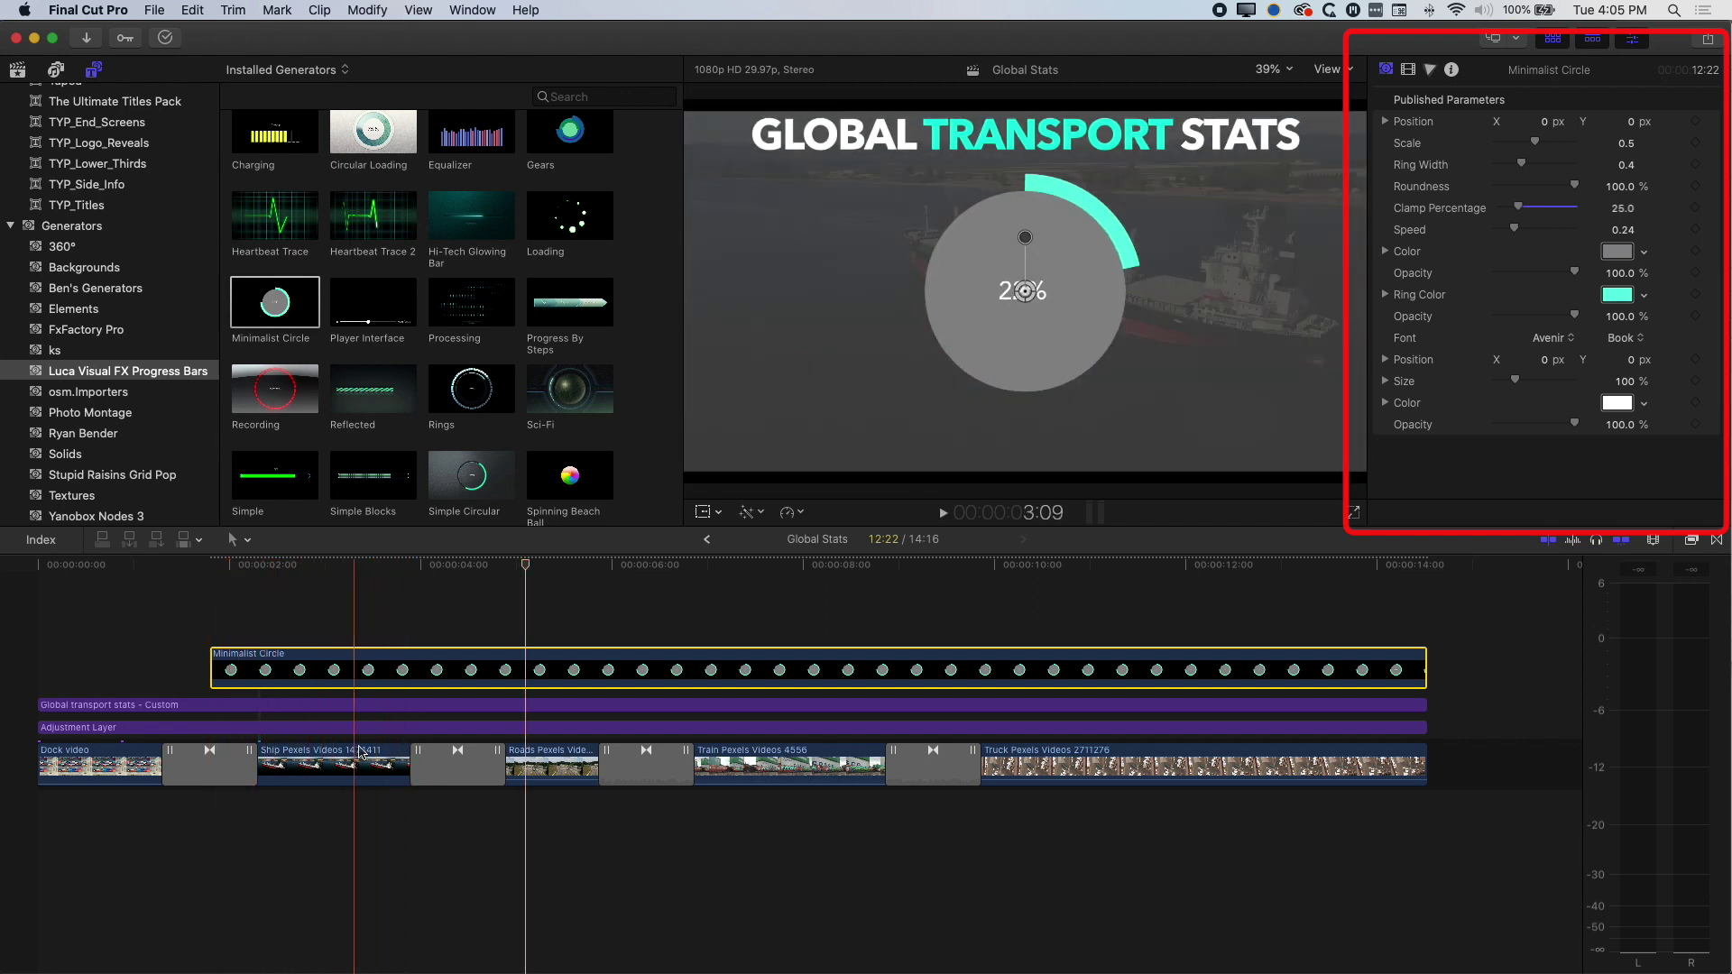
{"action": "key", "text": "space"}
{"action": "left_click_drag", "start_coordinate": [548, 553], "coordinate": [437, 564]}
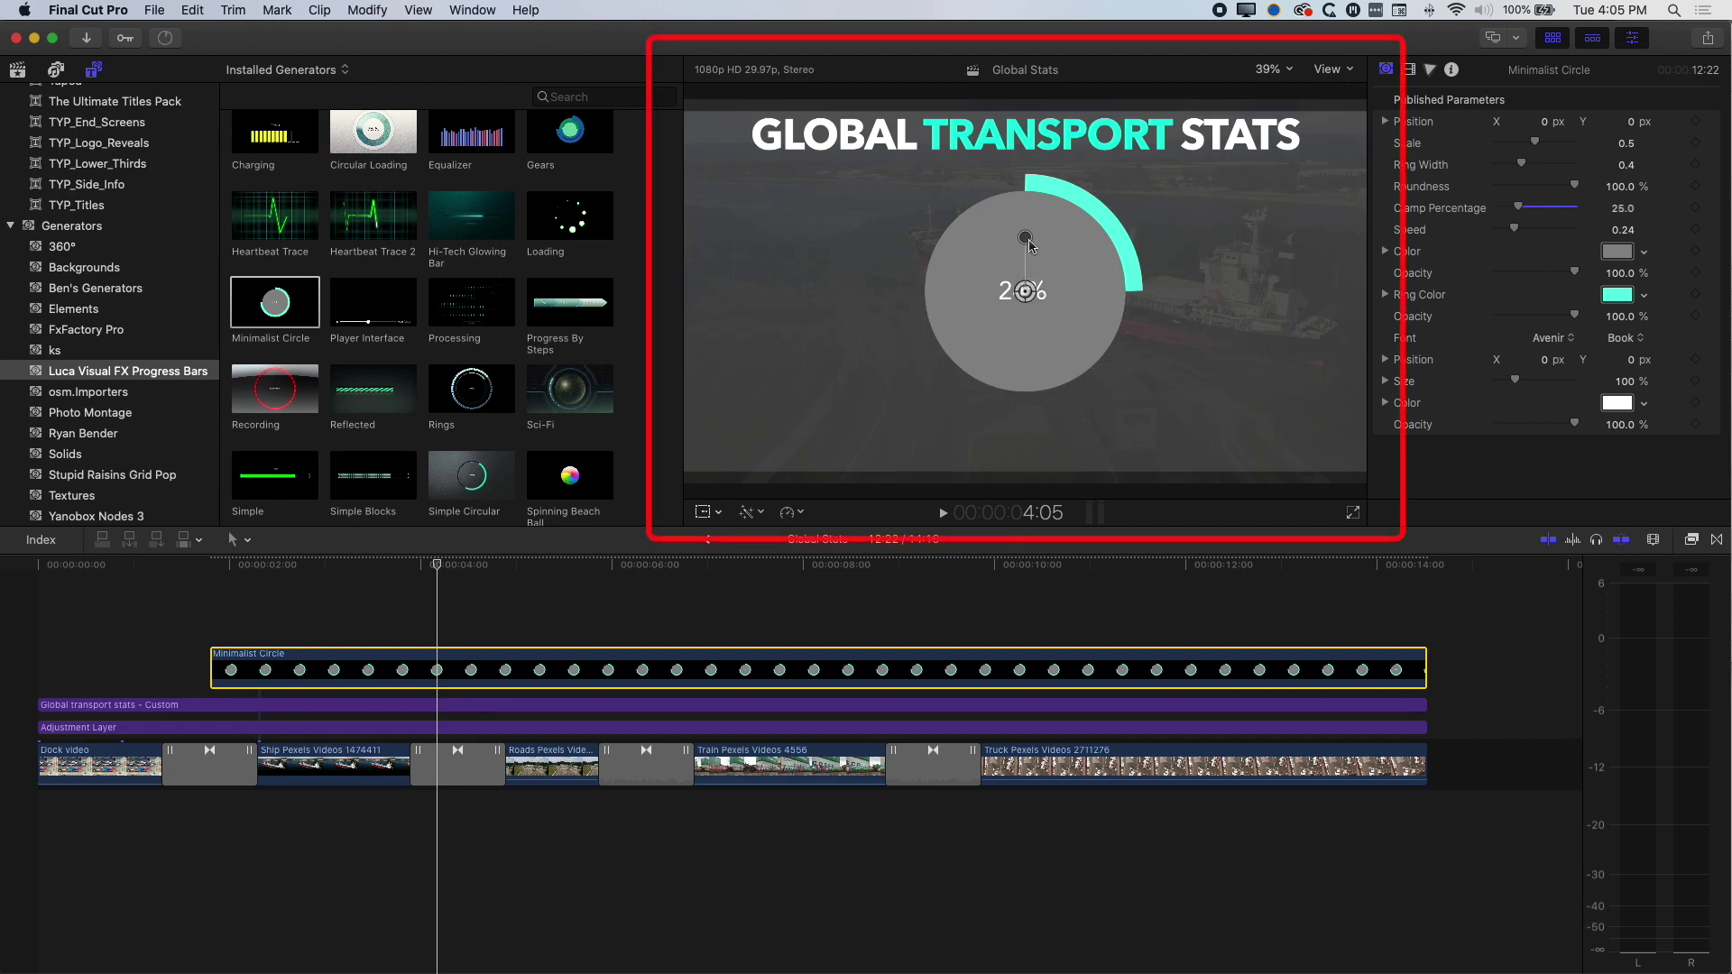
Step: Shrink the ring, move it upper left, and set the percentage to Arial Black at 238%
{"action": "left_click_drag", "start_coordinate": [1024, 242], "coordinate": [1027, 294]}
{"action": "left_click_drag", "start_coordinate": [846, 251], "coordinate": [809, 240]}
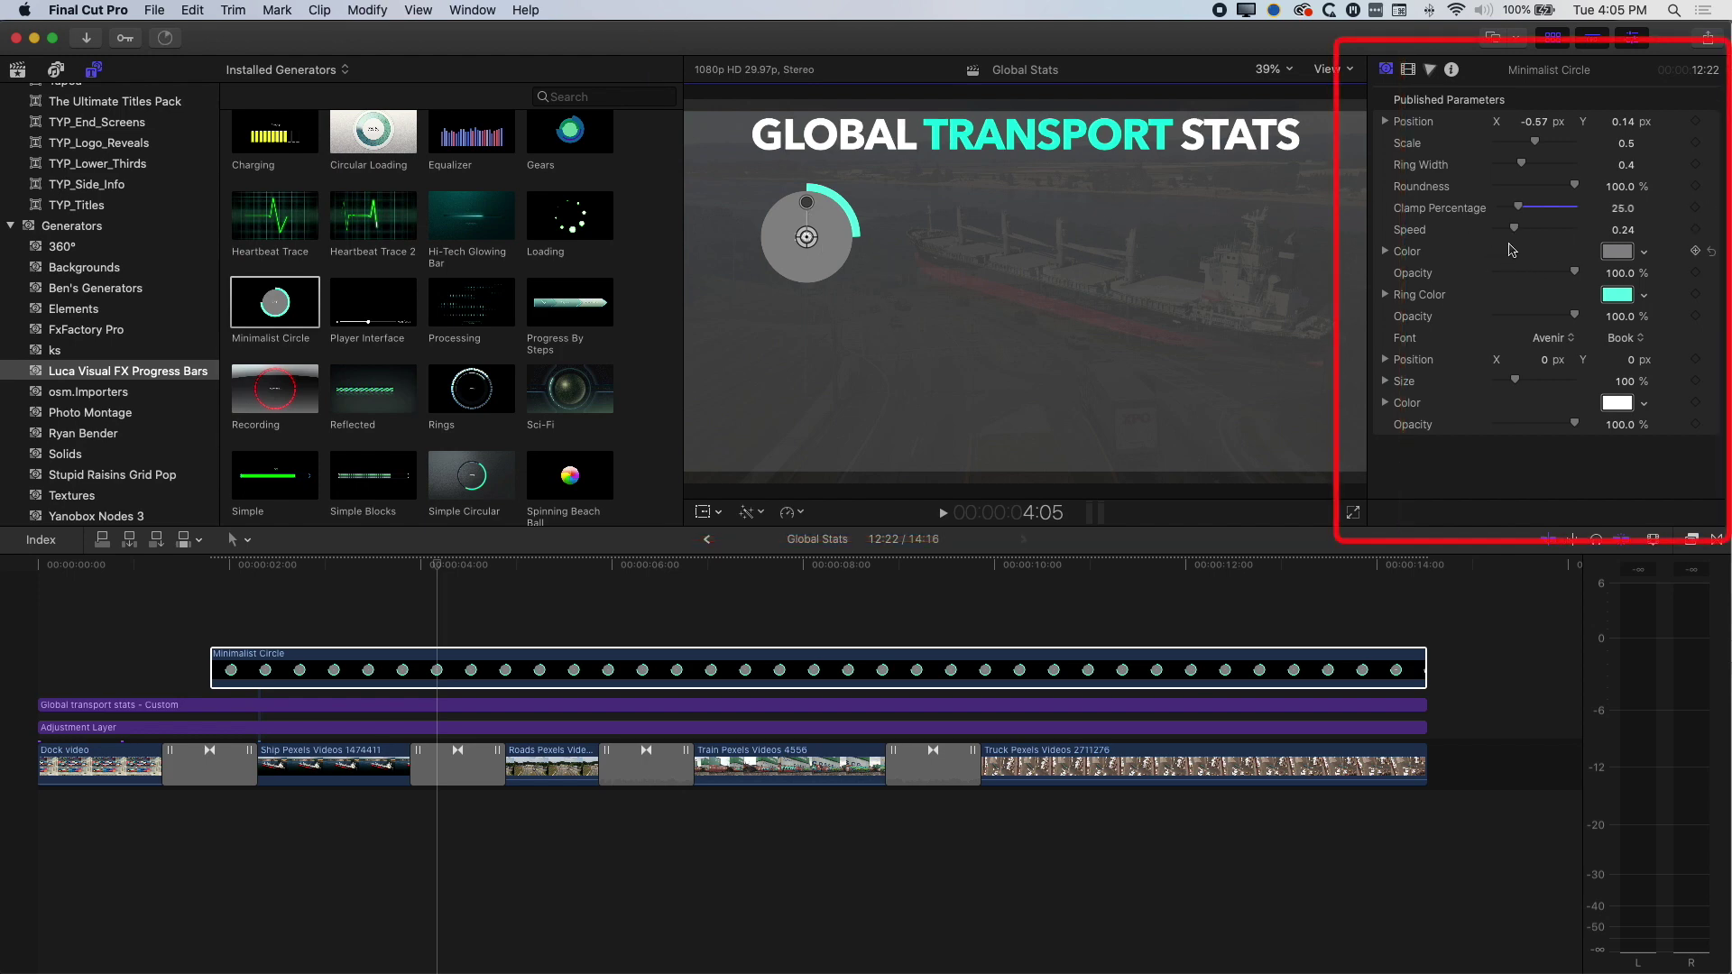
{"action": "left_click", "coordinate": [1549, 338]}
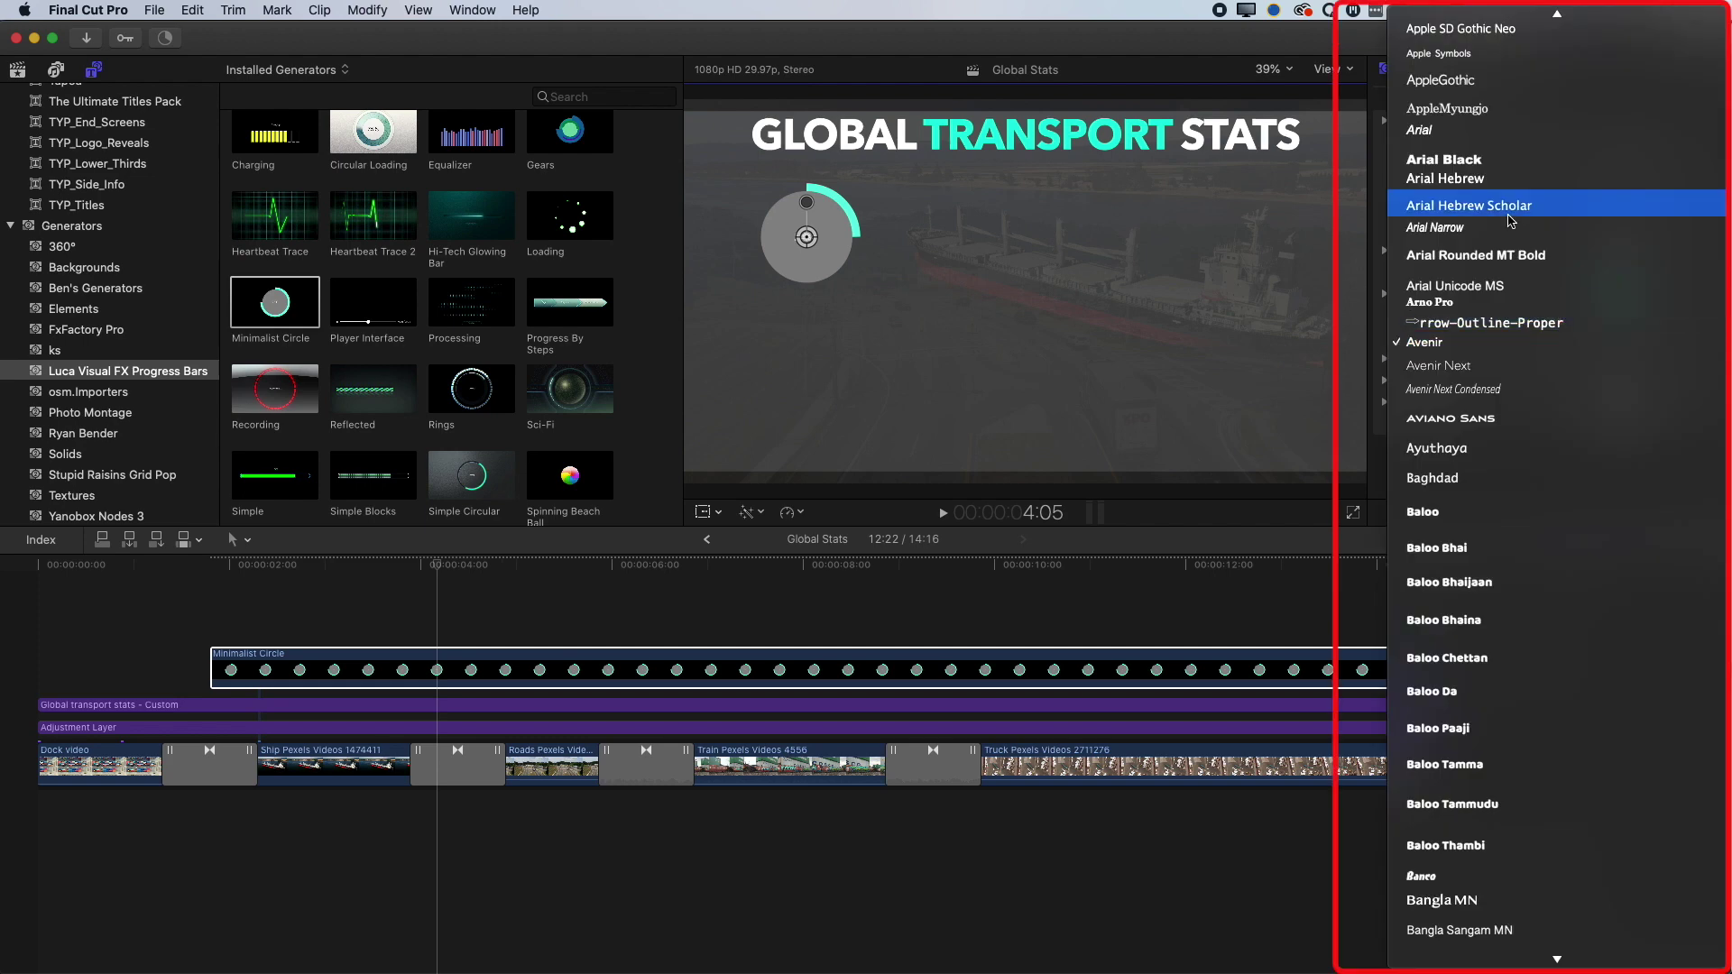
{"action": "left_click", "coordinate": [1492, 165]}
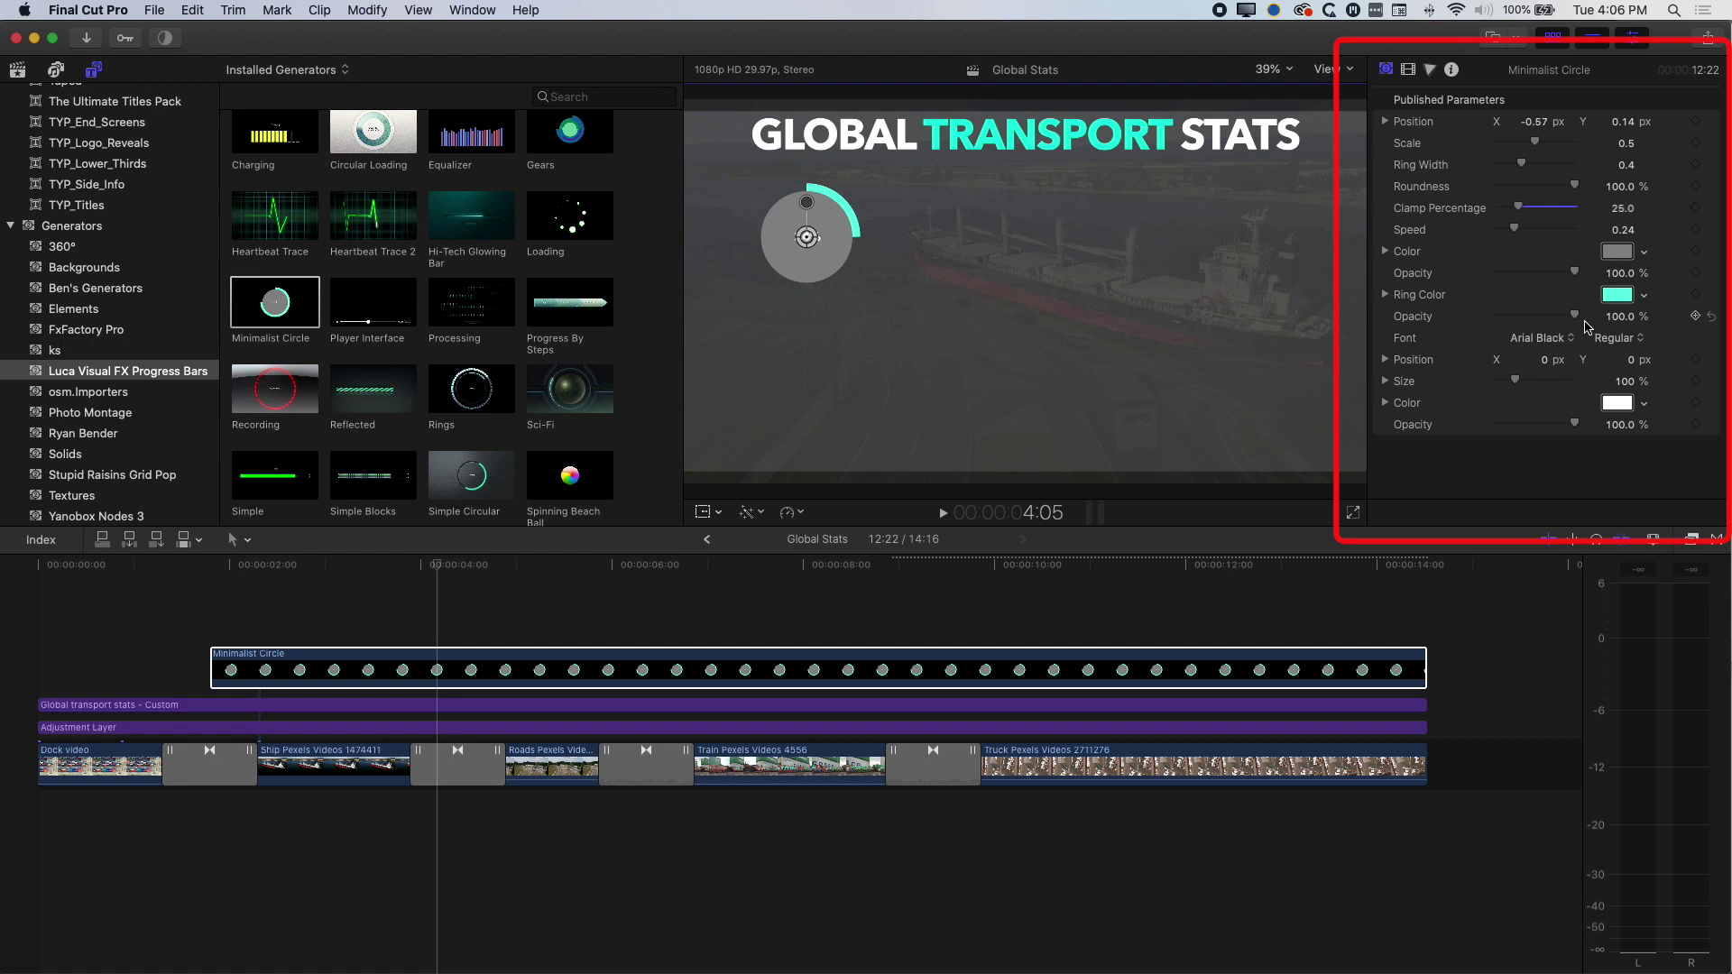
{"action": "left_click_drag", "start_coordinate": [1517, 390], "coordinate": [1521, 385]}
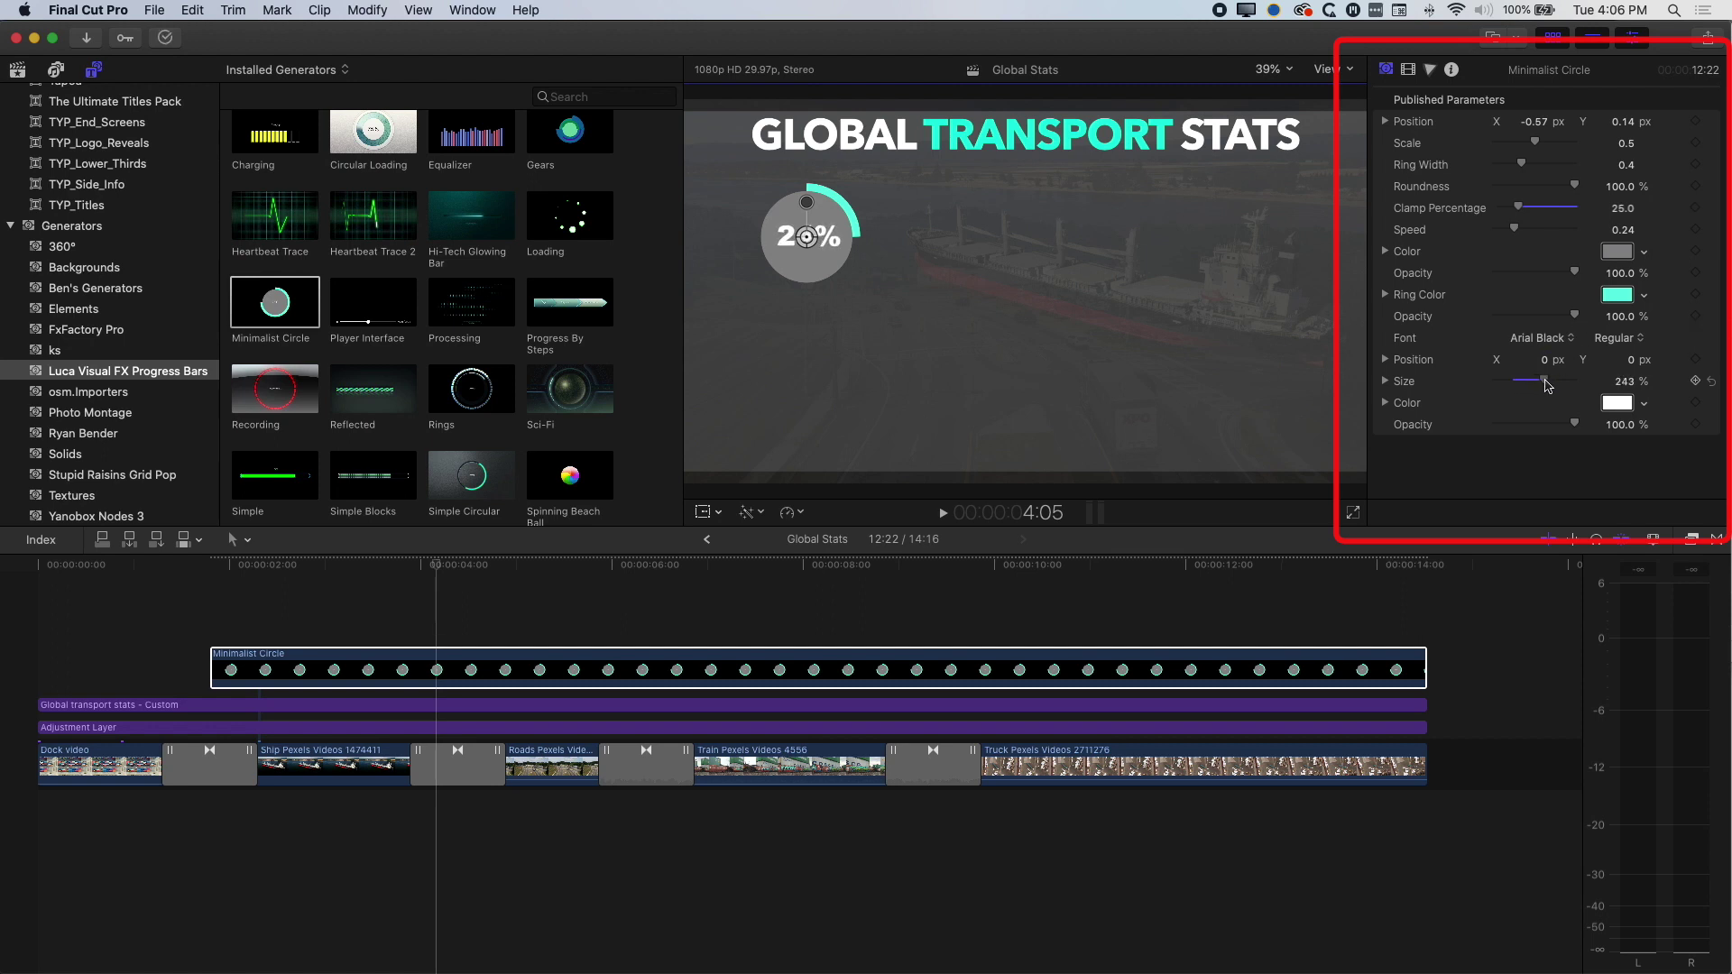
Step: Play the updated ring animation from the clip start
{"action": "left_click_drag", "start_coordinate": [422, 565], "coordinate": [213, 566]}
{"action": "key", "text": "space"}
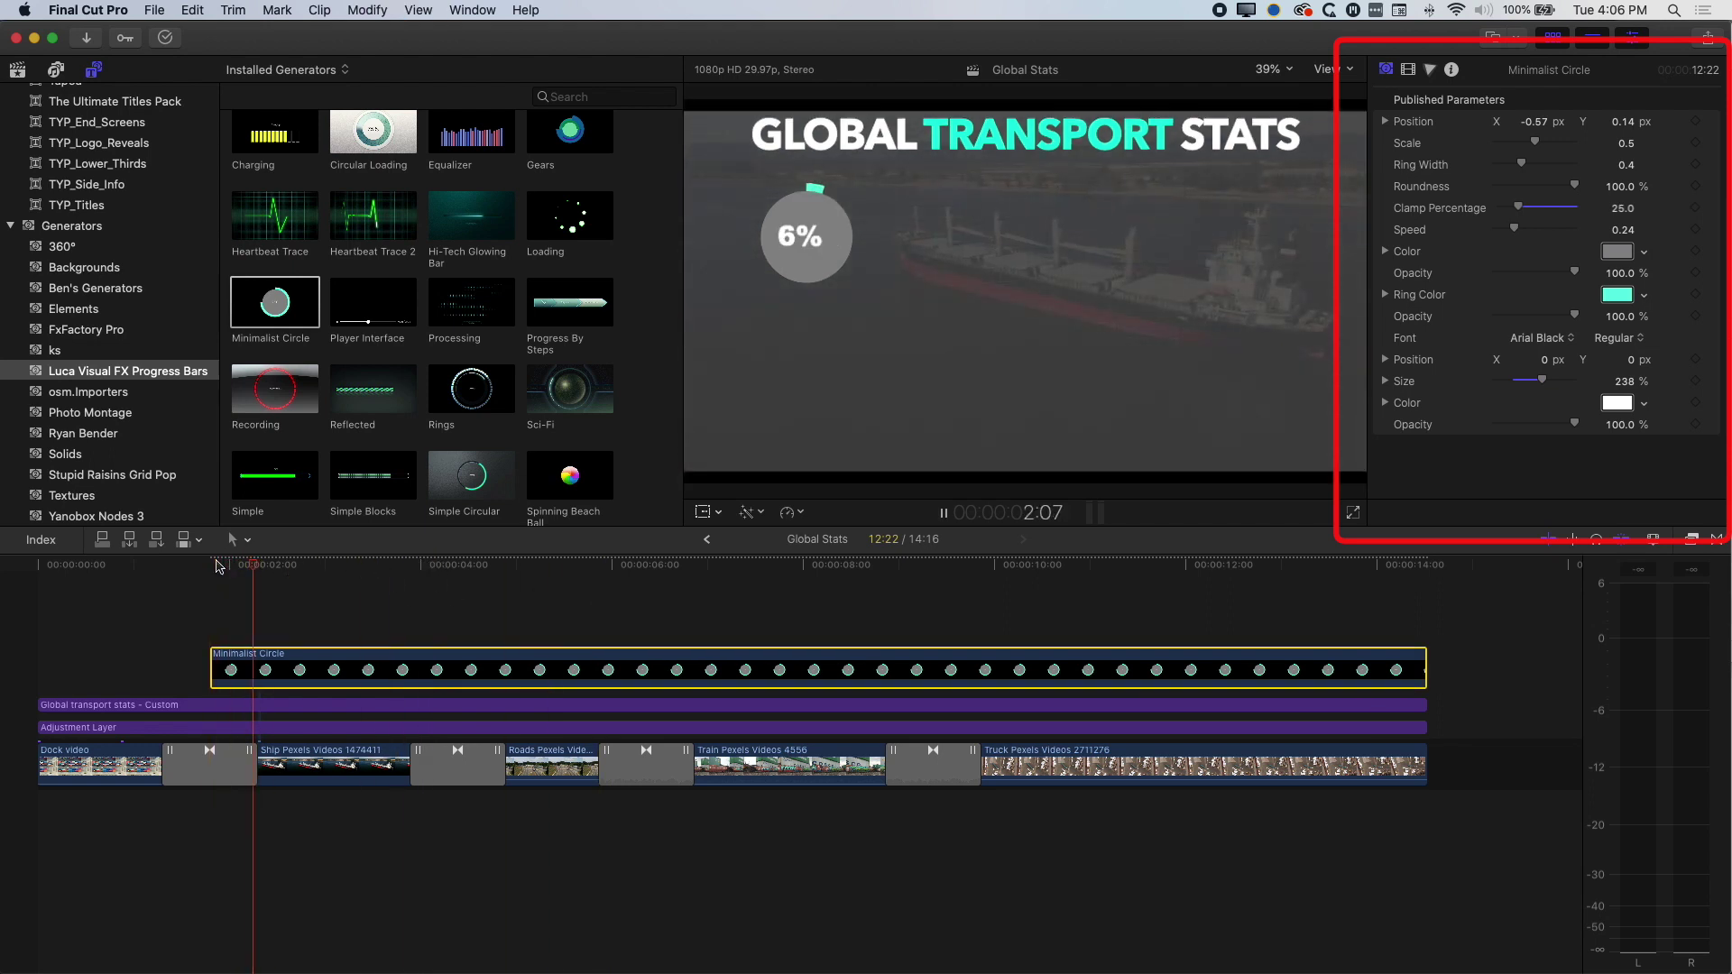
{"action": "key", "text": "space"}
Step: Replay the ring animation from the clip start
{"action": "left_click_drag", "start_coordinate": [491, 566], "coordinate": [215, 575]}
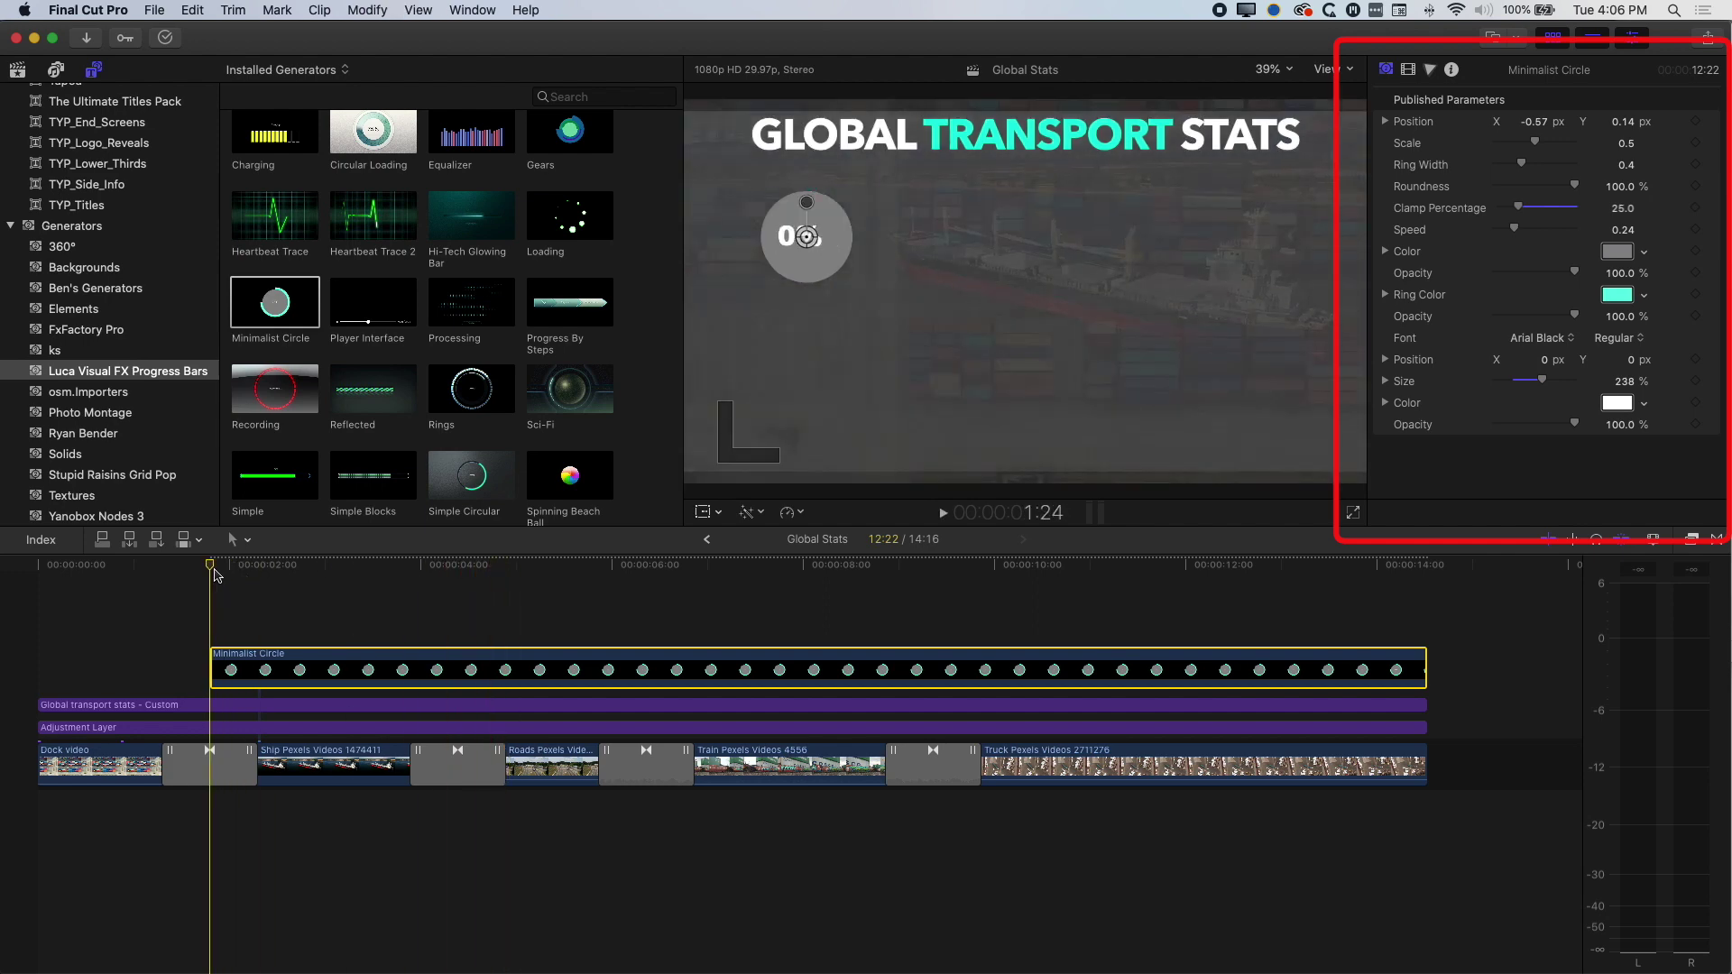
{"action": "key", "text": "space"}
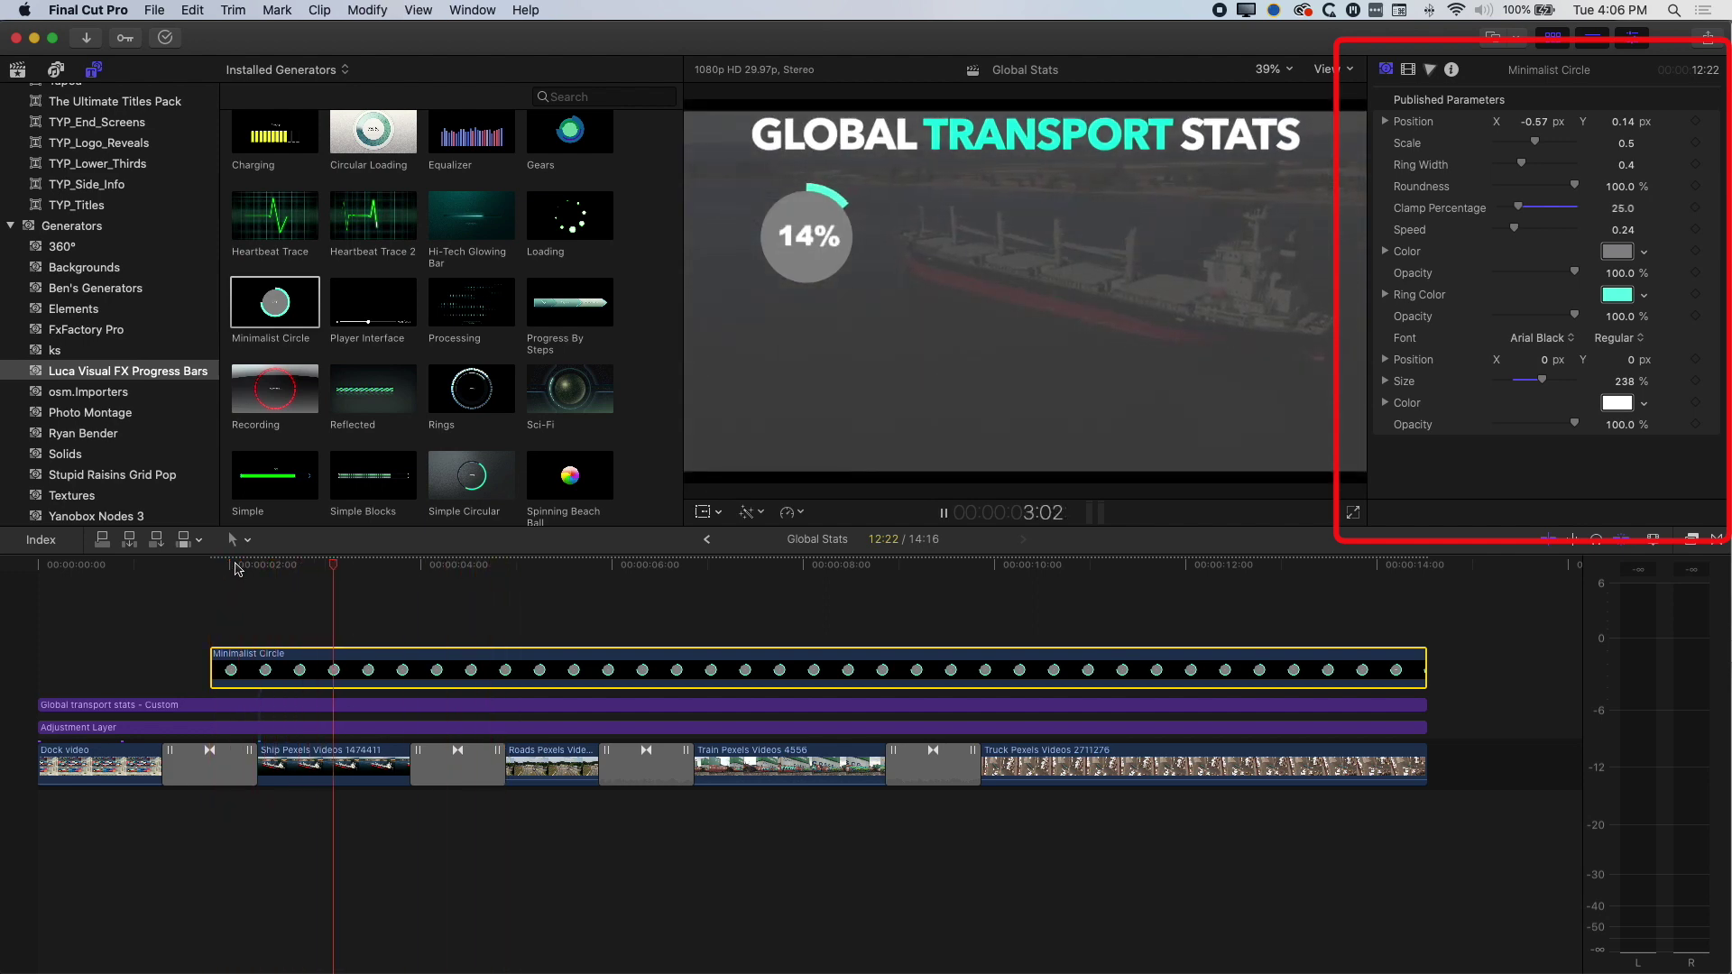
{"action": "key", "text": "space"}
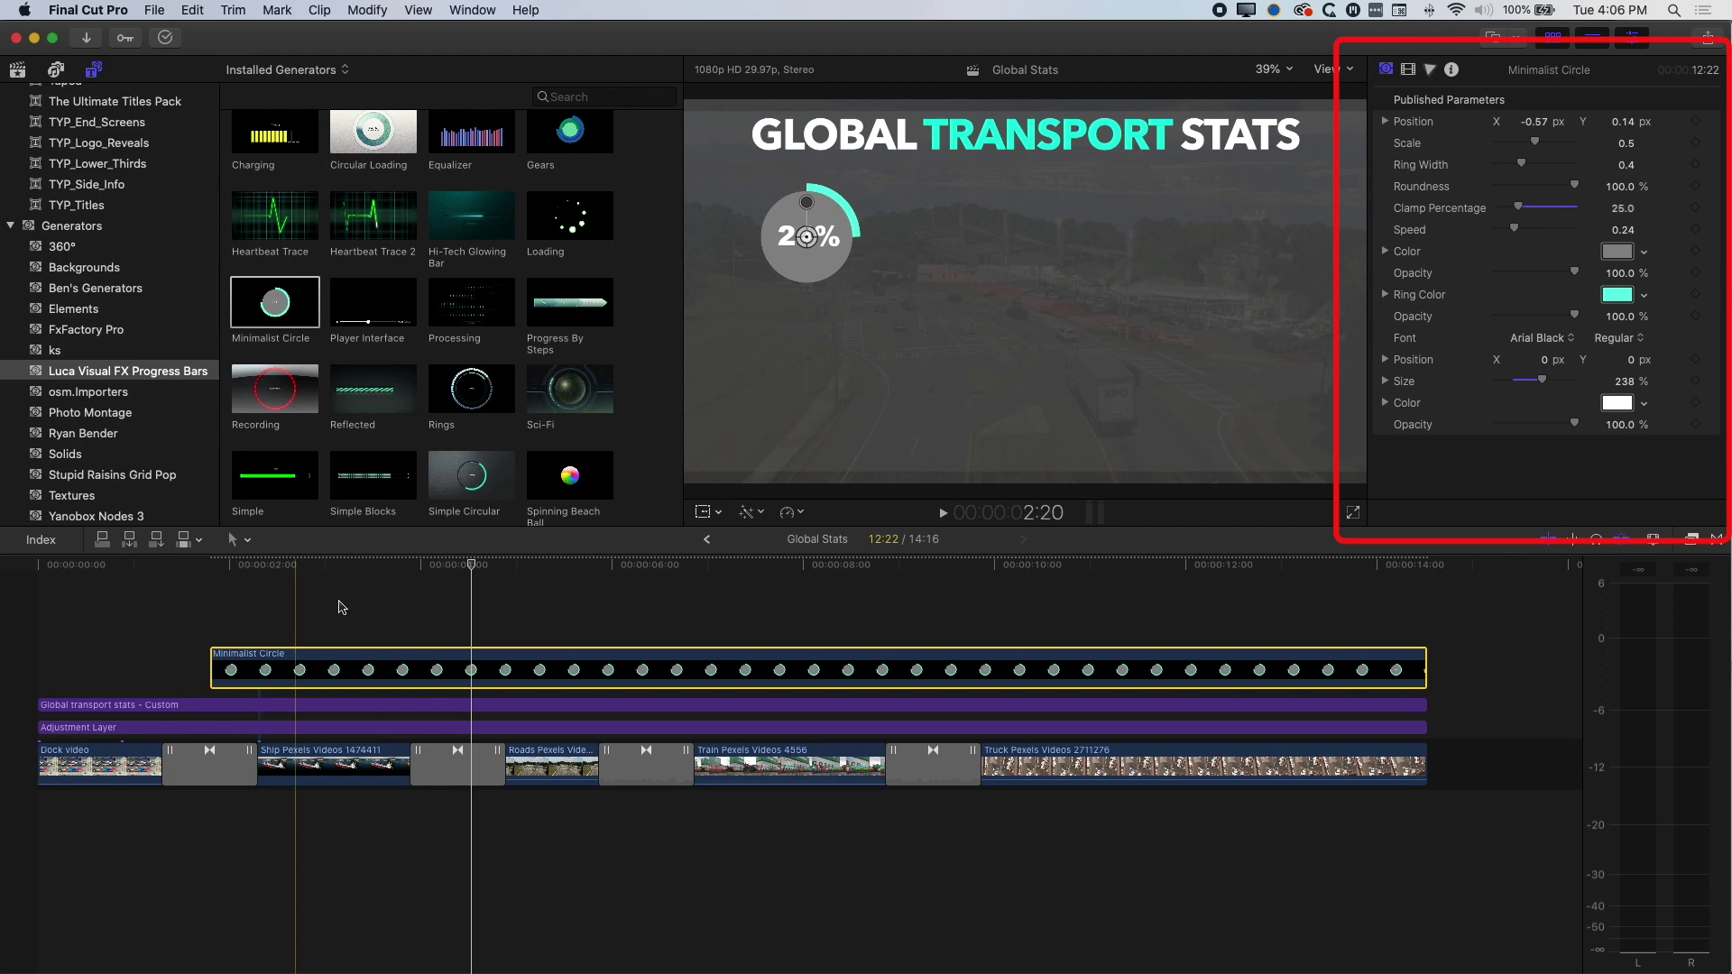
Step: Change the Ring Color from teal to a magenta
{"action": "left_click", "coordinate": [1645, 301]}
{"action": "left_click", "coordinate": [1607, 331]}
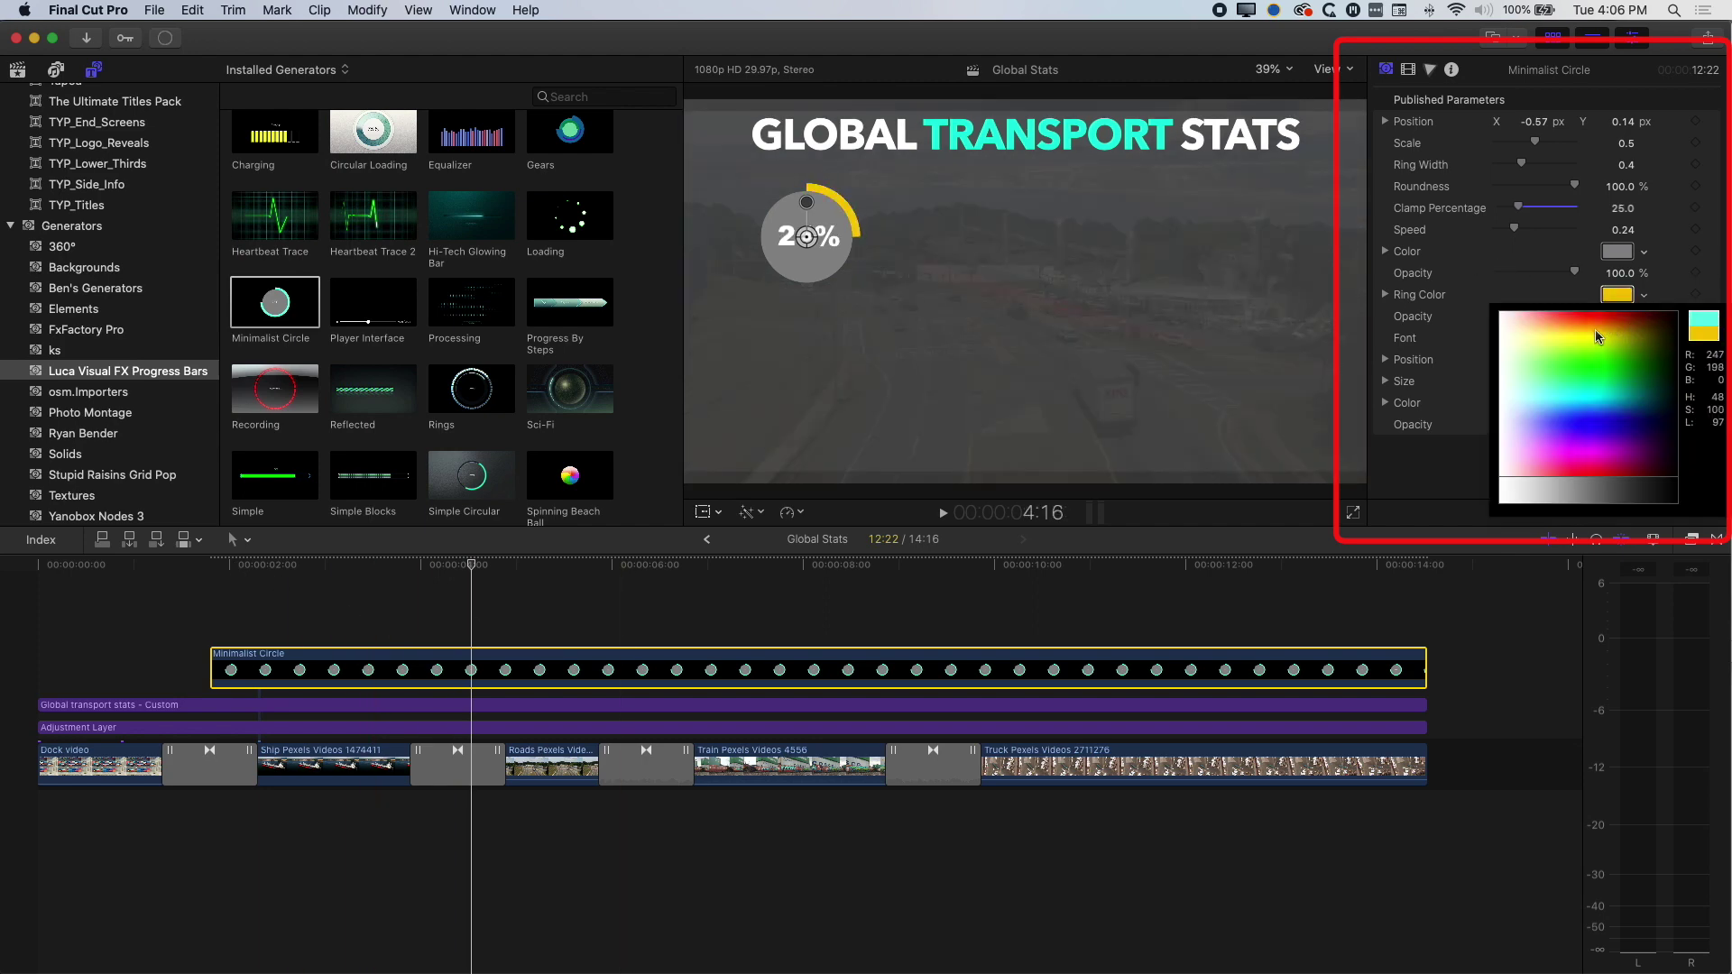
{"action": "left_click_drag", "start_coordinate": [1565, 390], "coordinate": [1558, 458]}
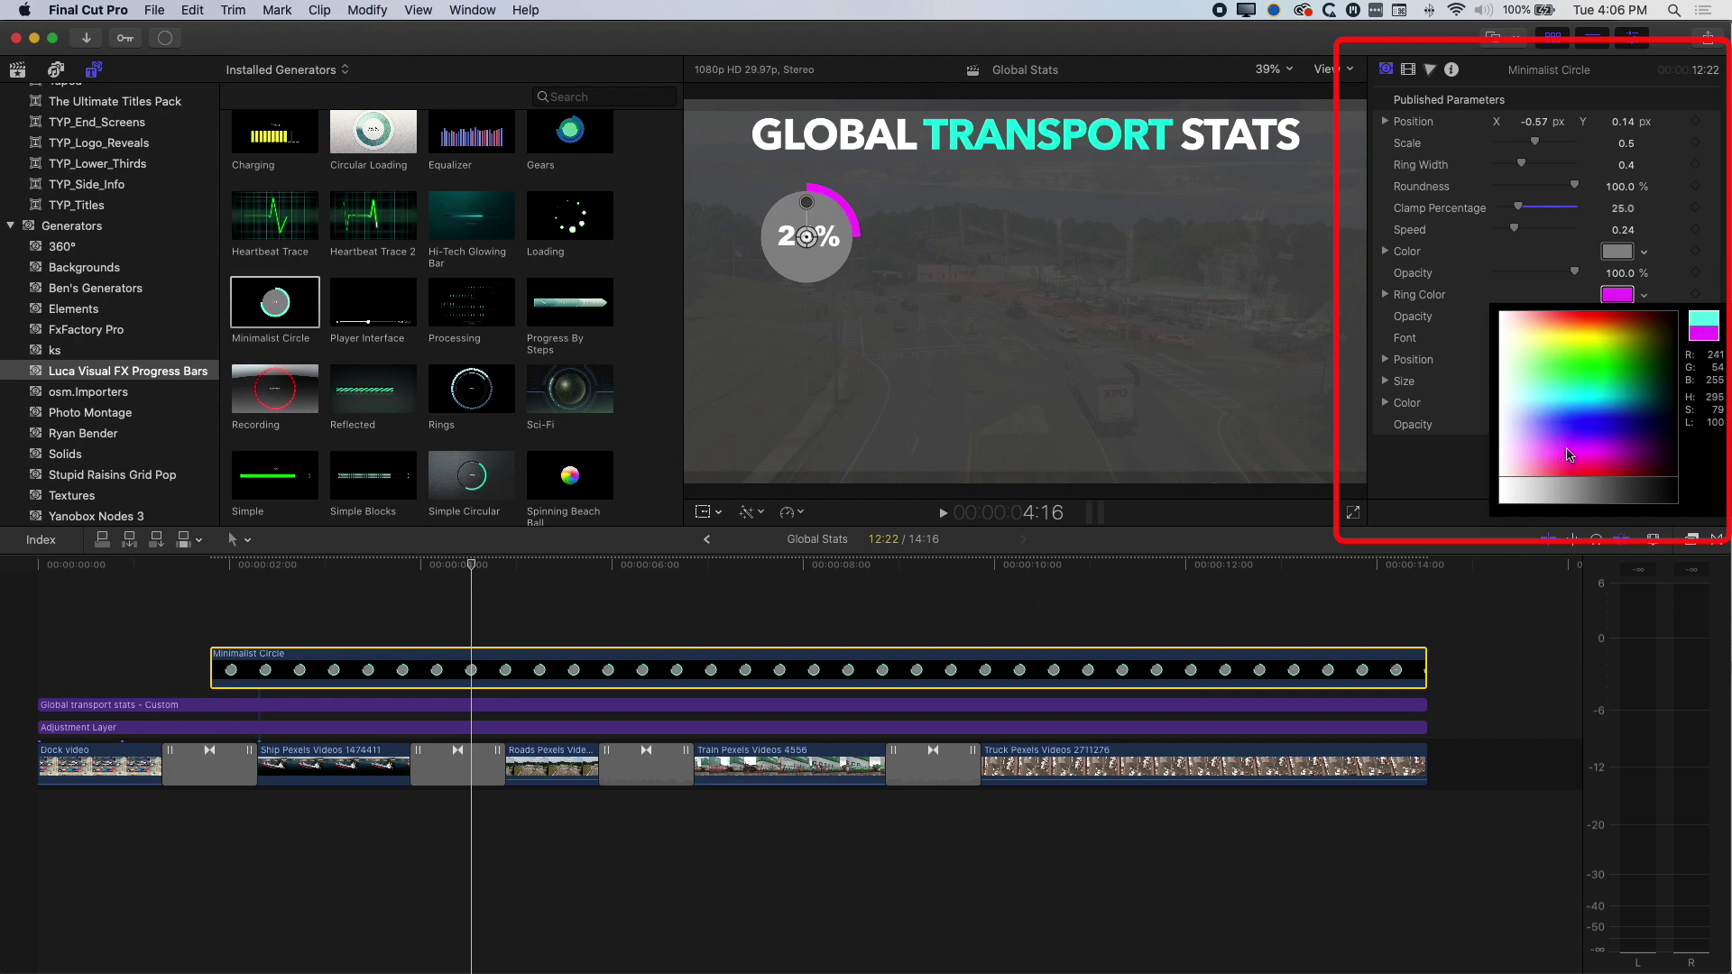
{"action": "key", "text": "Escape"}
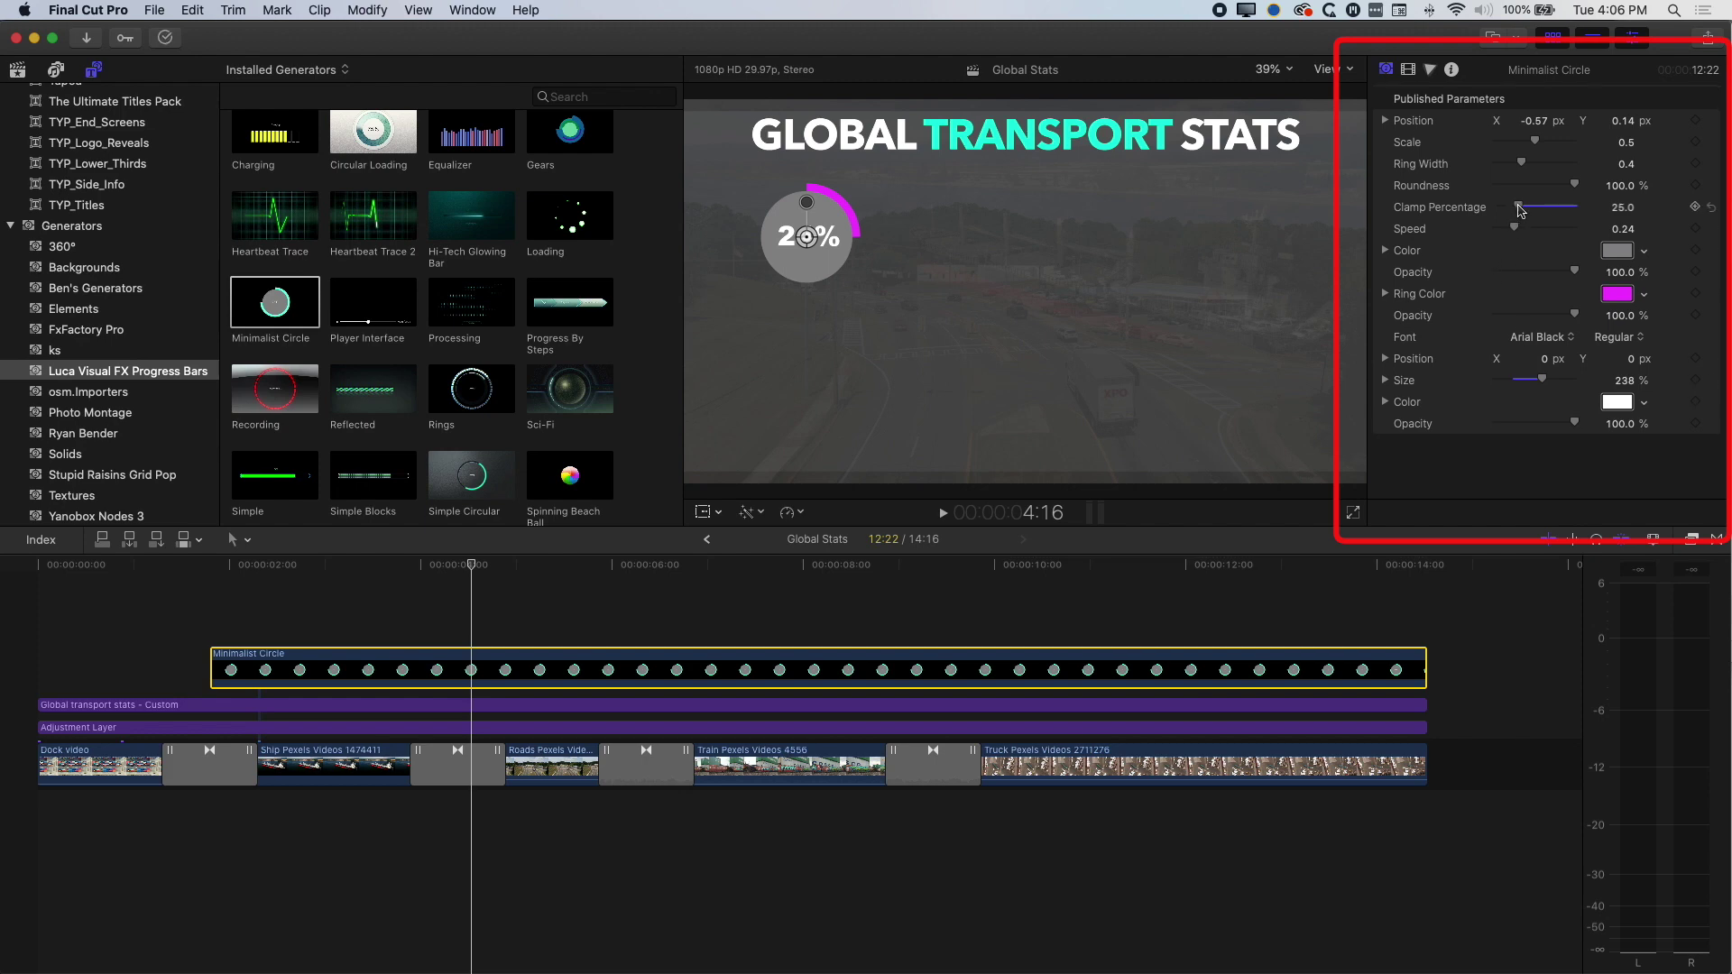
Step: Make the ring slightly thicker and test the grey circle and ring opacity sliders
{"action": "left_click_drag", "start_coordinate": [1524, 167], "coordinate": [1525, 168]}
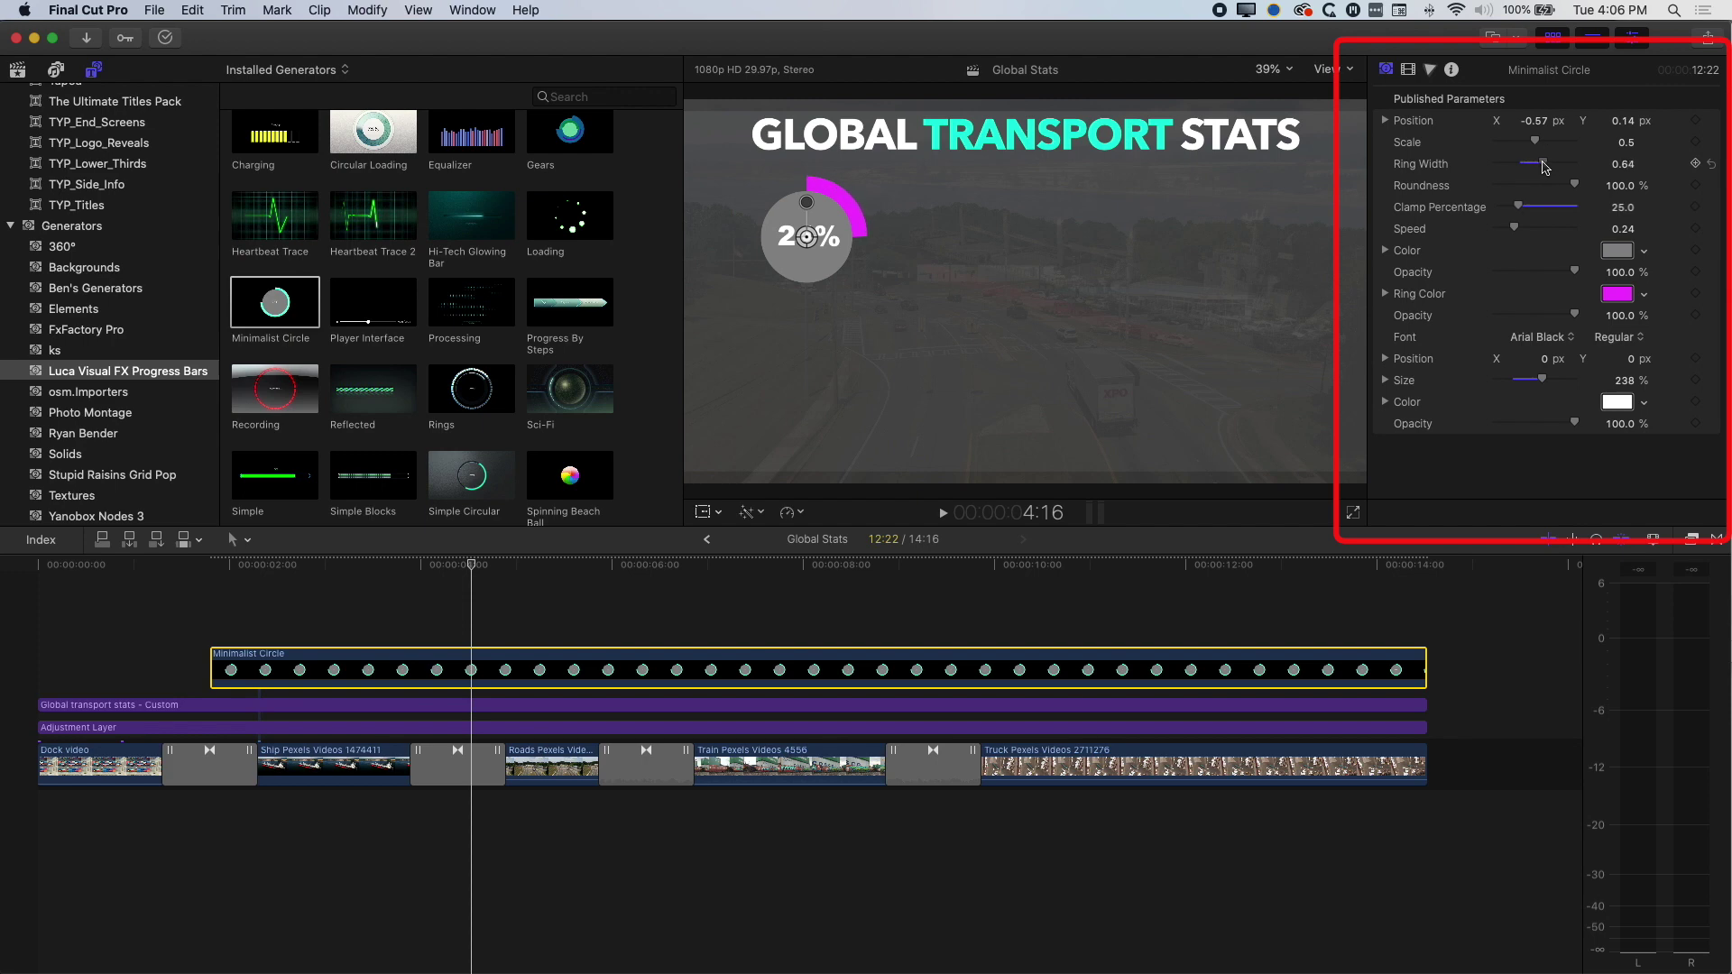
{"action": "left_click_drag", "start_coordinate": [1546, 167], "coordinate": [1545, 168]}
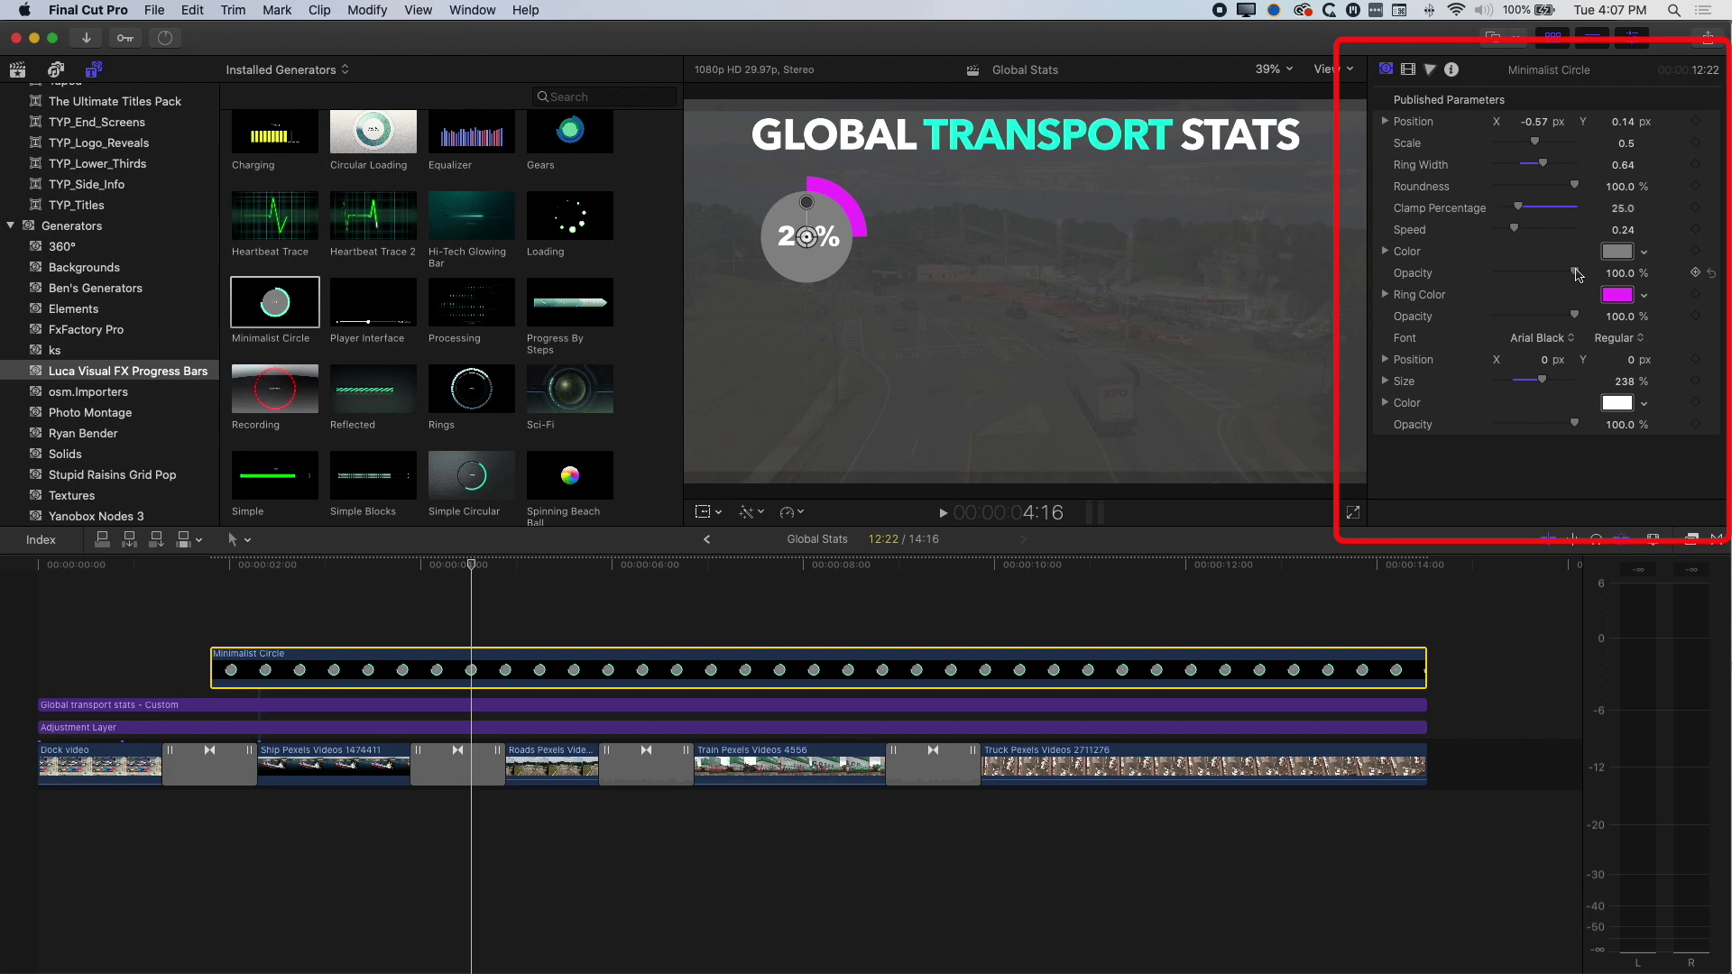
{"action": "mouse_move", "coordinate": [1575, 272]}
{"action": "left_mouse_down"}
{"action": "mouse_move", "coordinate": [1538, 272]}
{"action": "mouse_move", "coordinate": [1598, 275]}
{"action": "left_mouse_up"}
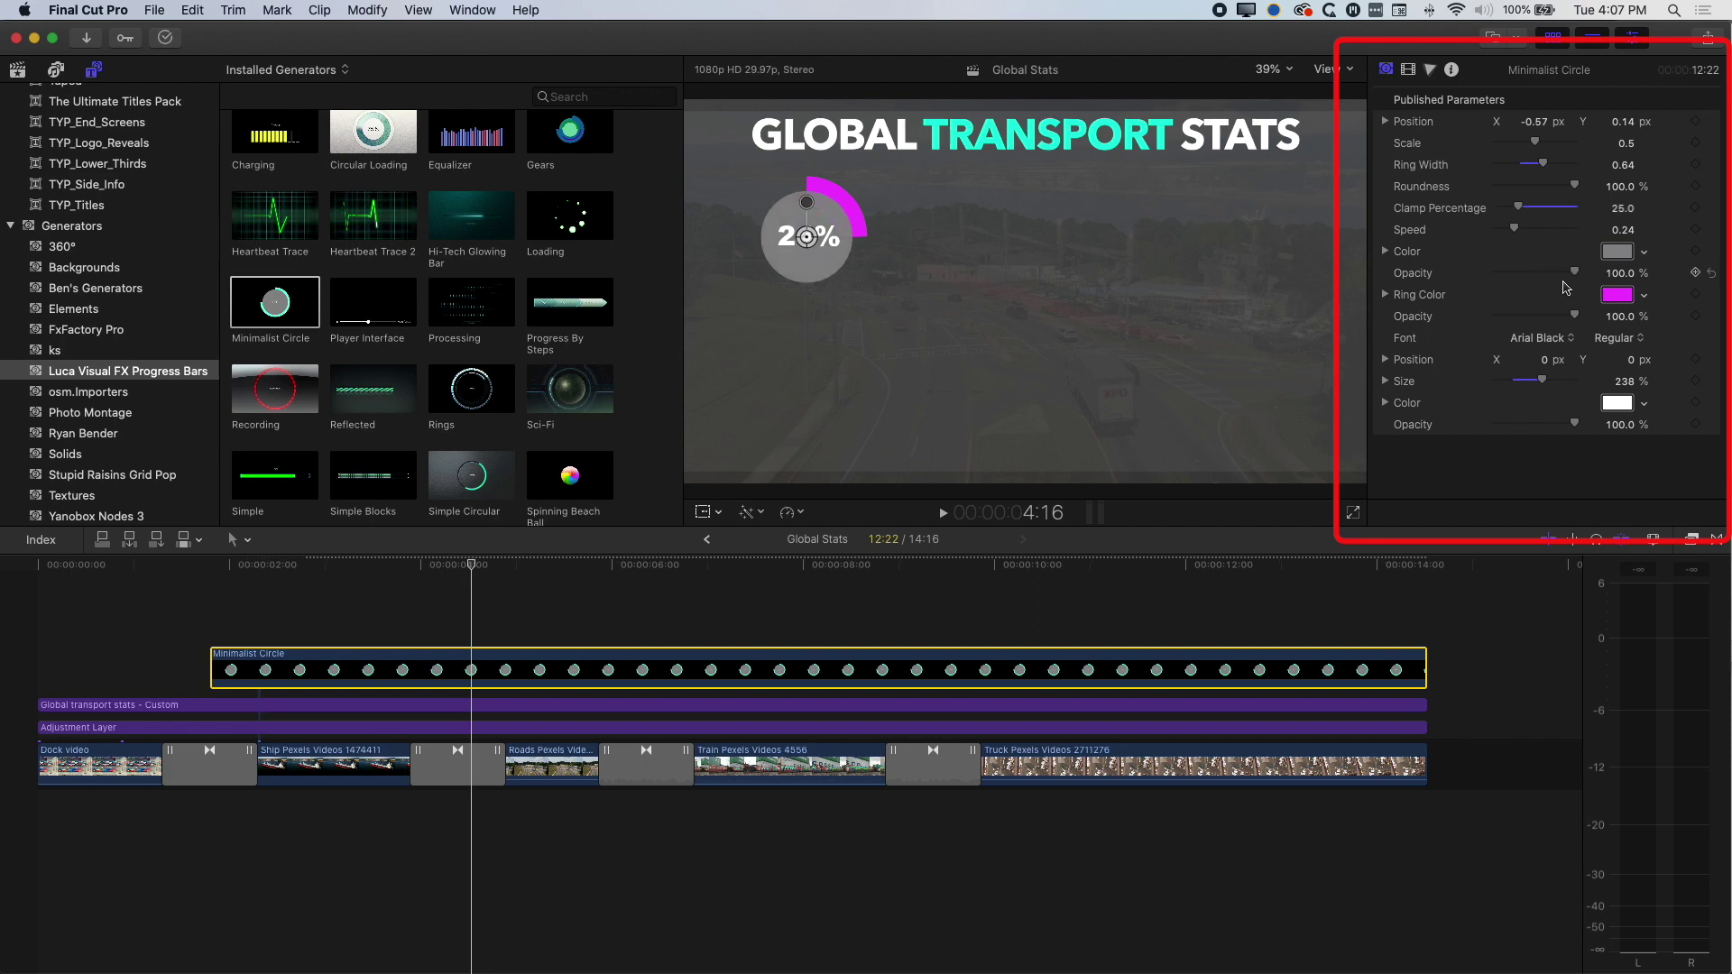
{"action": "left_click_drag", "start_coordinate": [1574, 315], "coordinate": [1590, 277]}
Step: Preview the animation, then roll the Roads/Train transition about 00:11 later
{"action": "left_click", "coordinate": [209, 569]}
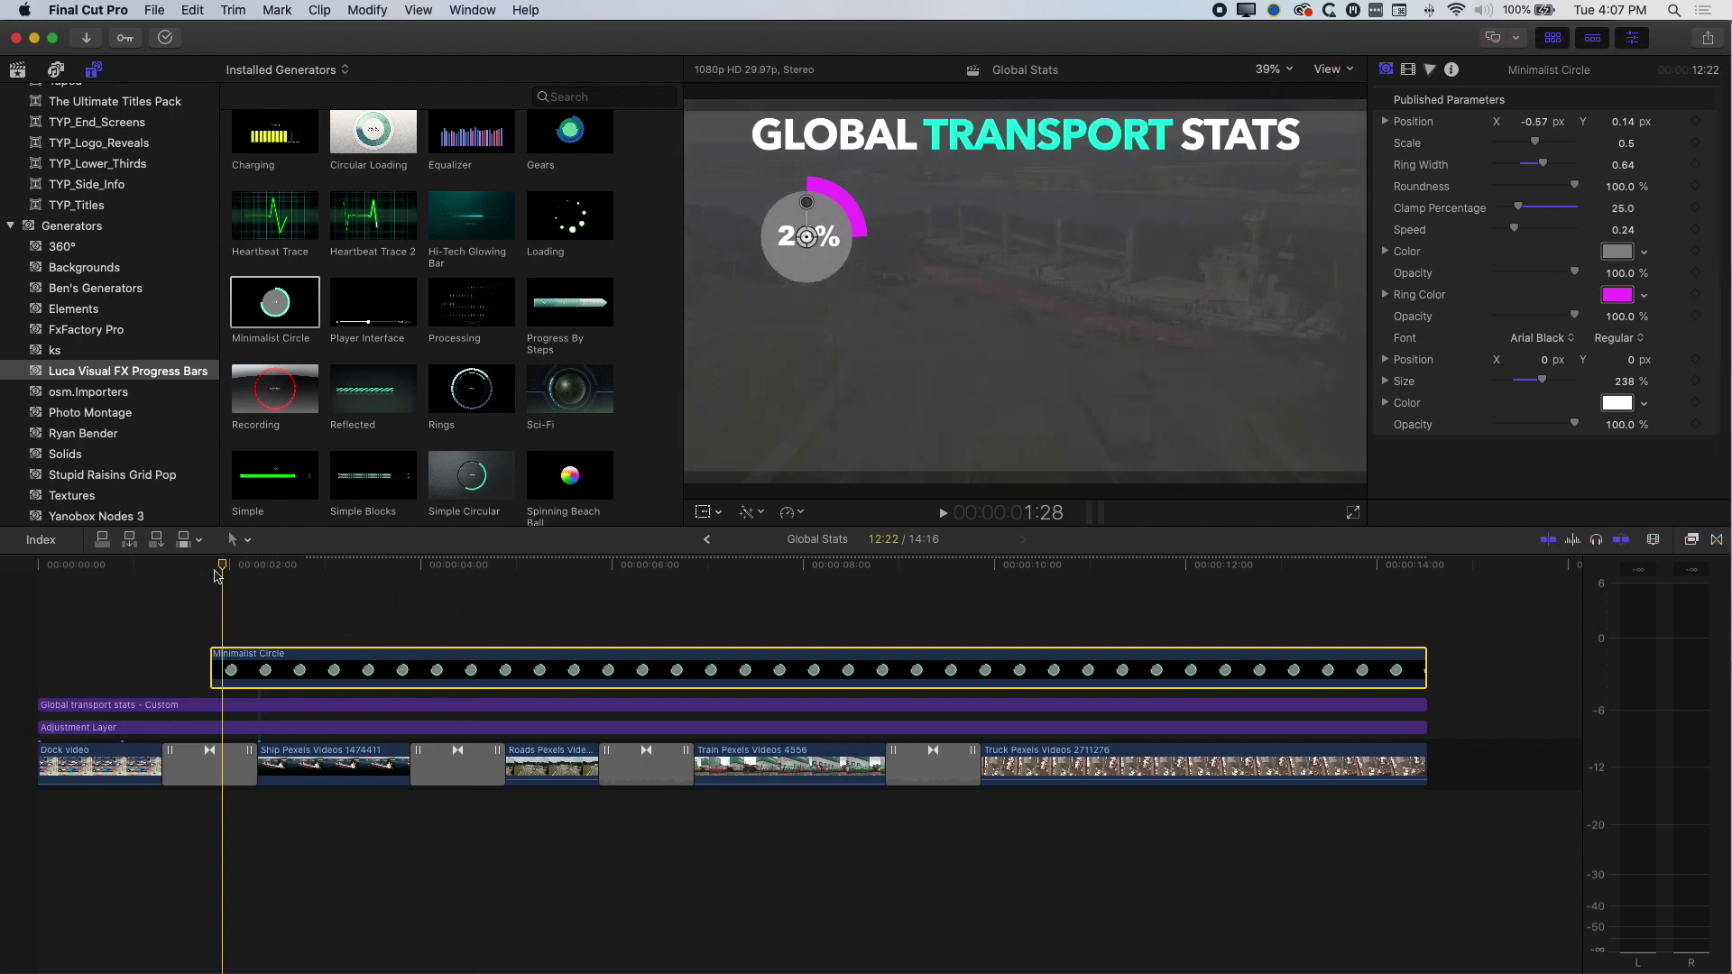
{"action": "key", "text": "space"}
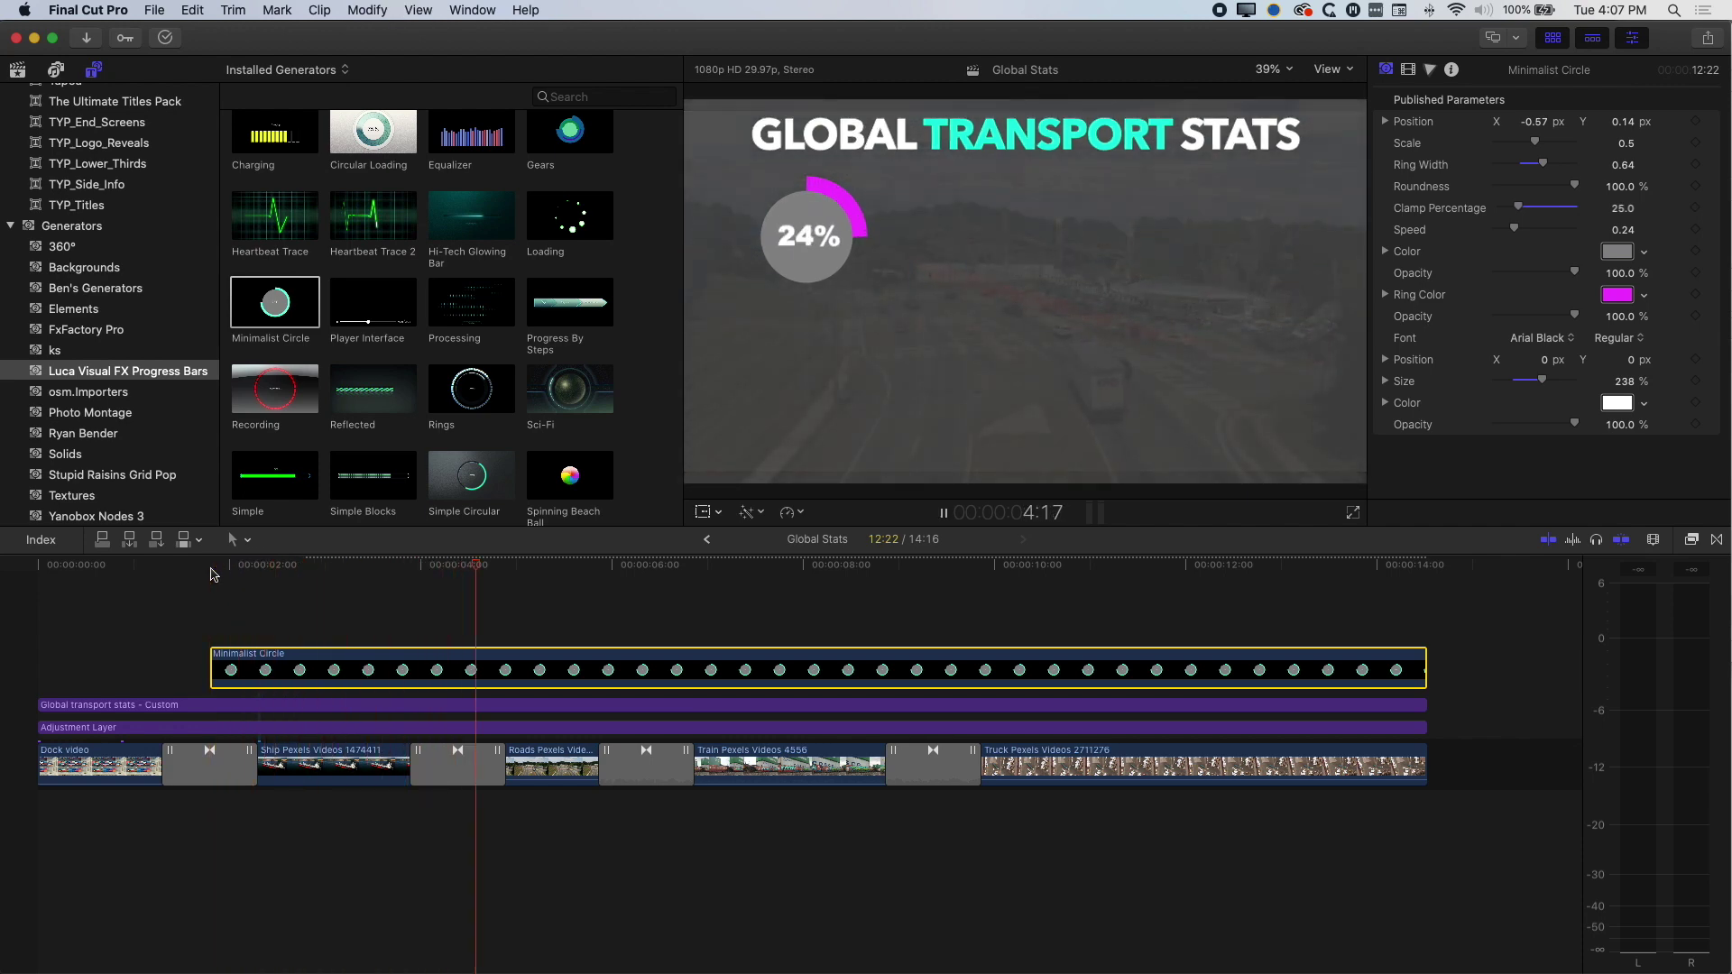
{"action": "key", "text": "space"}
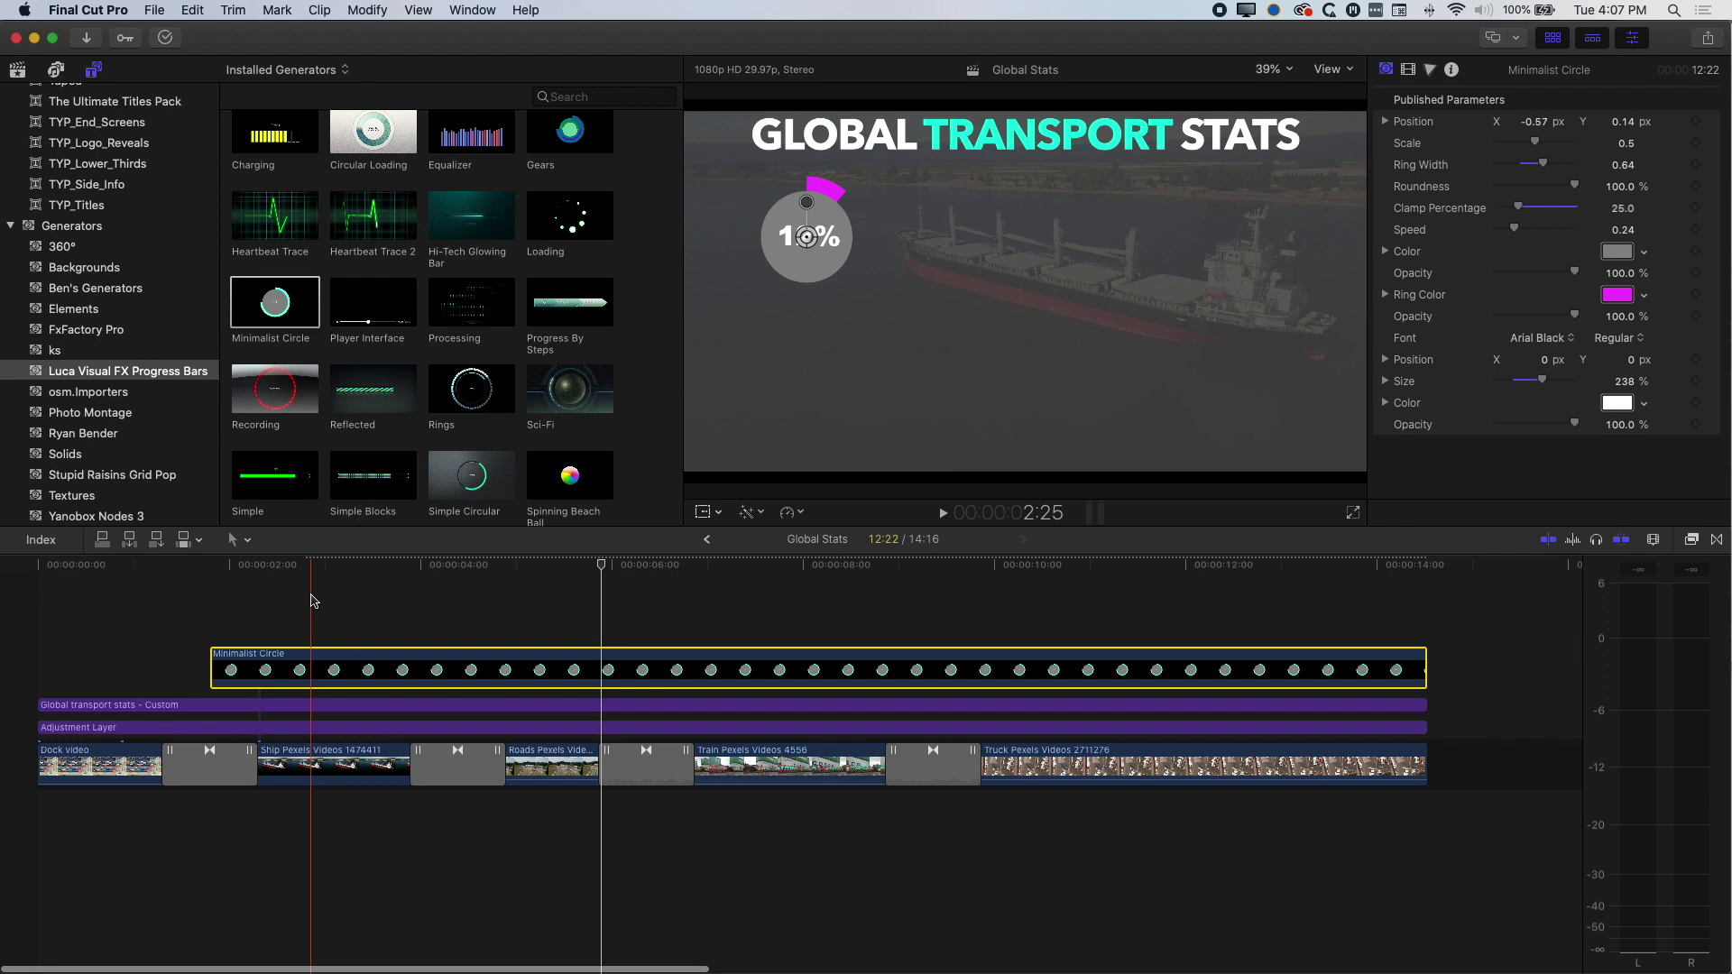
{"action": "left_click_drag", "start_coordinate": [601, 570], "coordinate": [472, 568]}
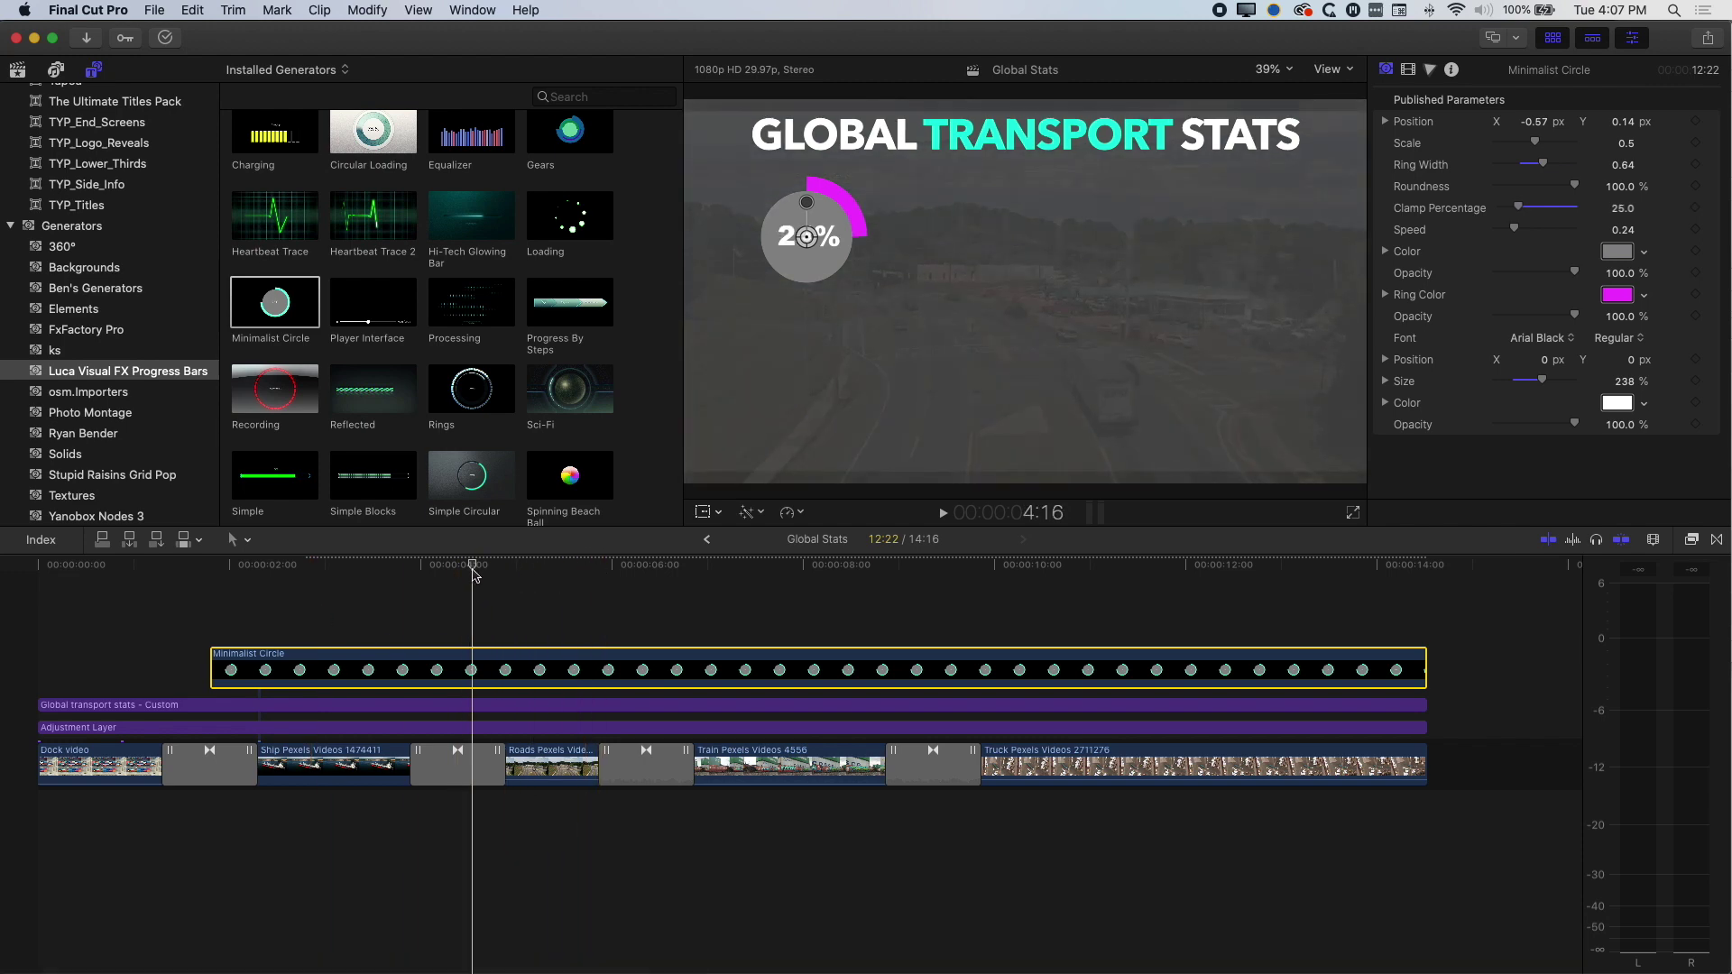
{"action": "left_click_drag", "start_coordinate": [639, 756], "coordinate": [688, 758]}
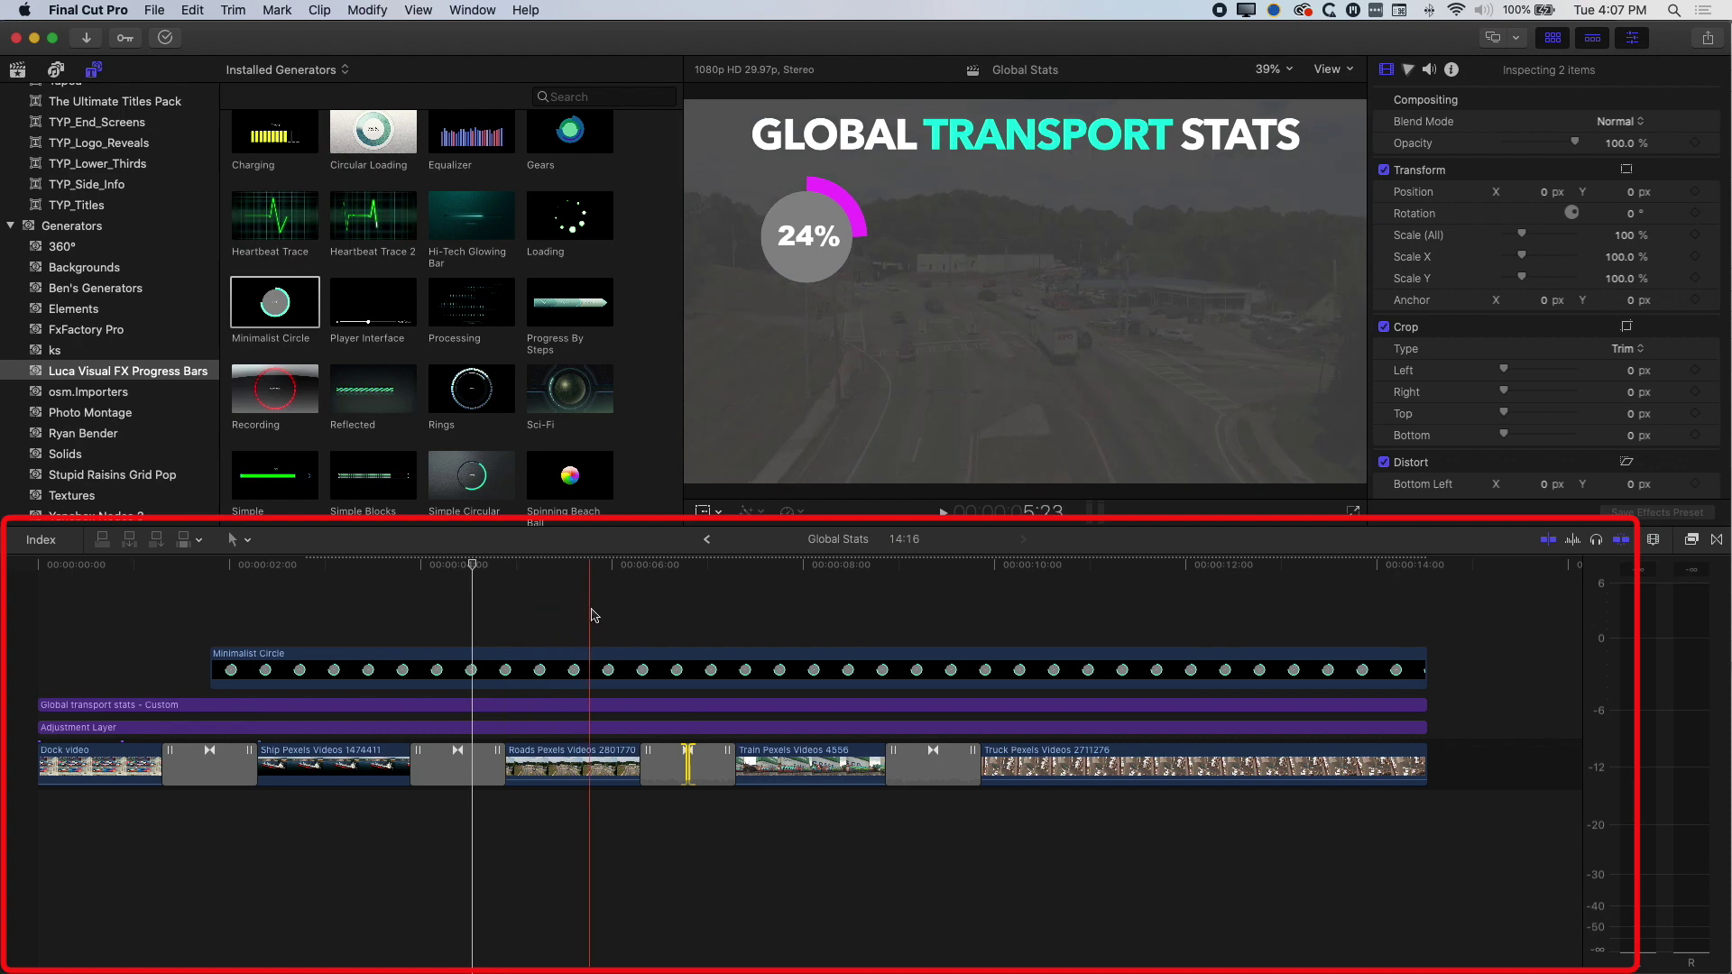
{"action": "left_click", "coordinate": [401, 668]}
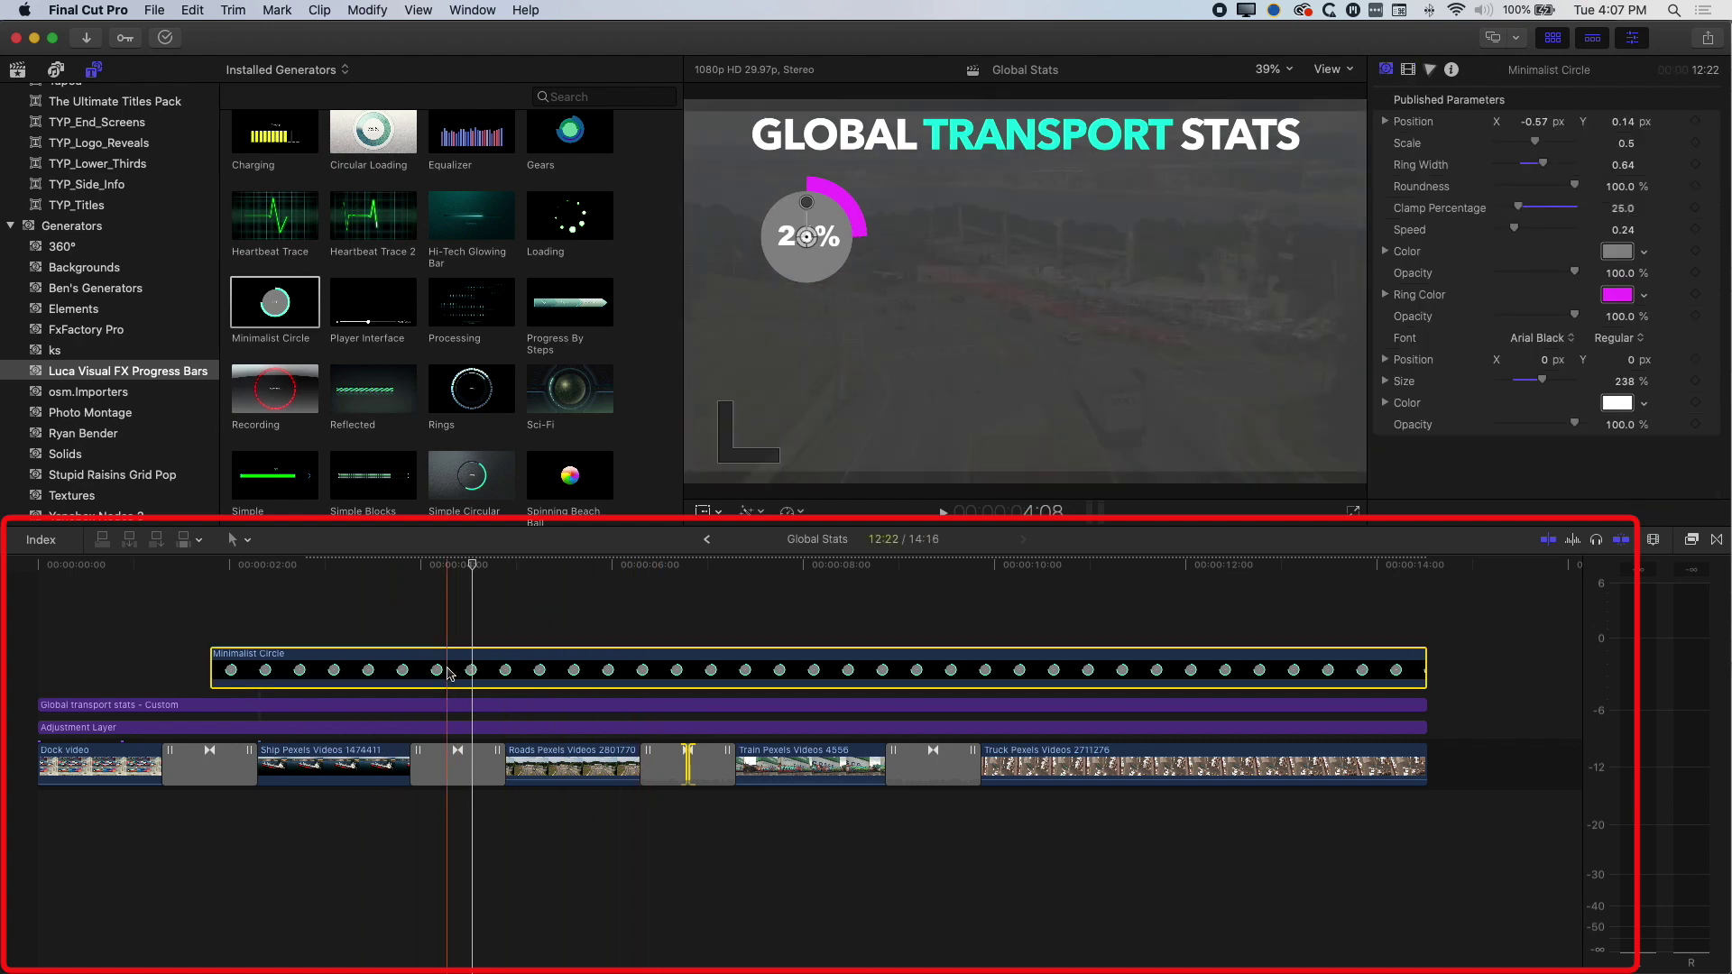
{"action": "left_click_drag", "start_coordinate": [386, 672], "coordinate": [636, 620]}
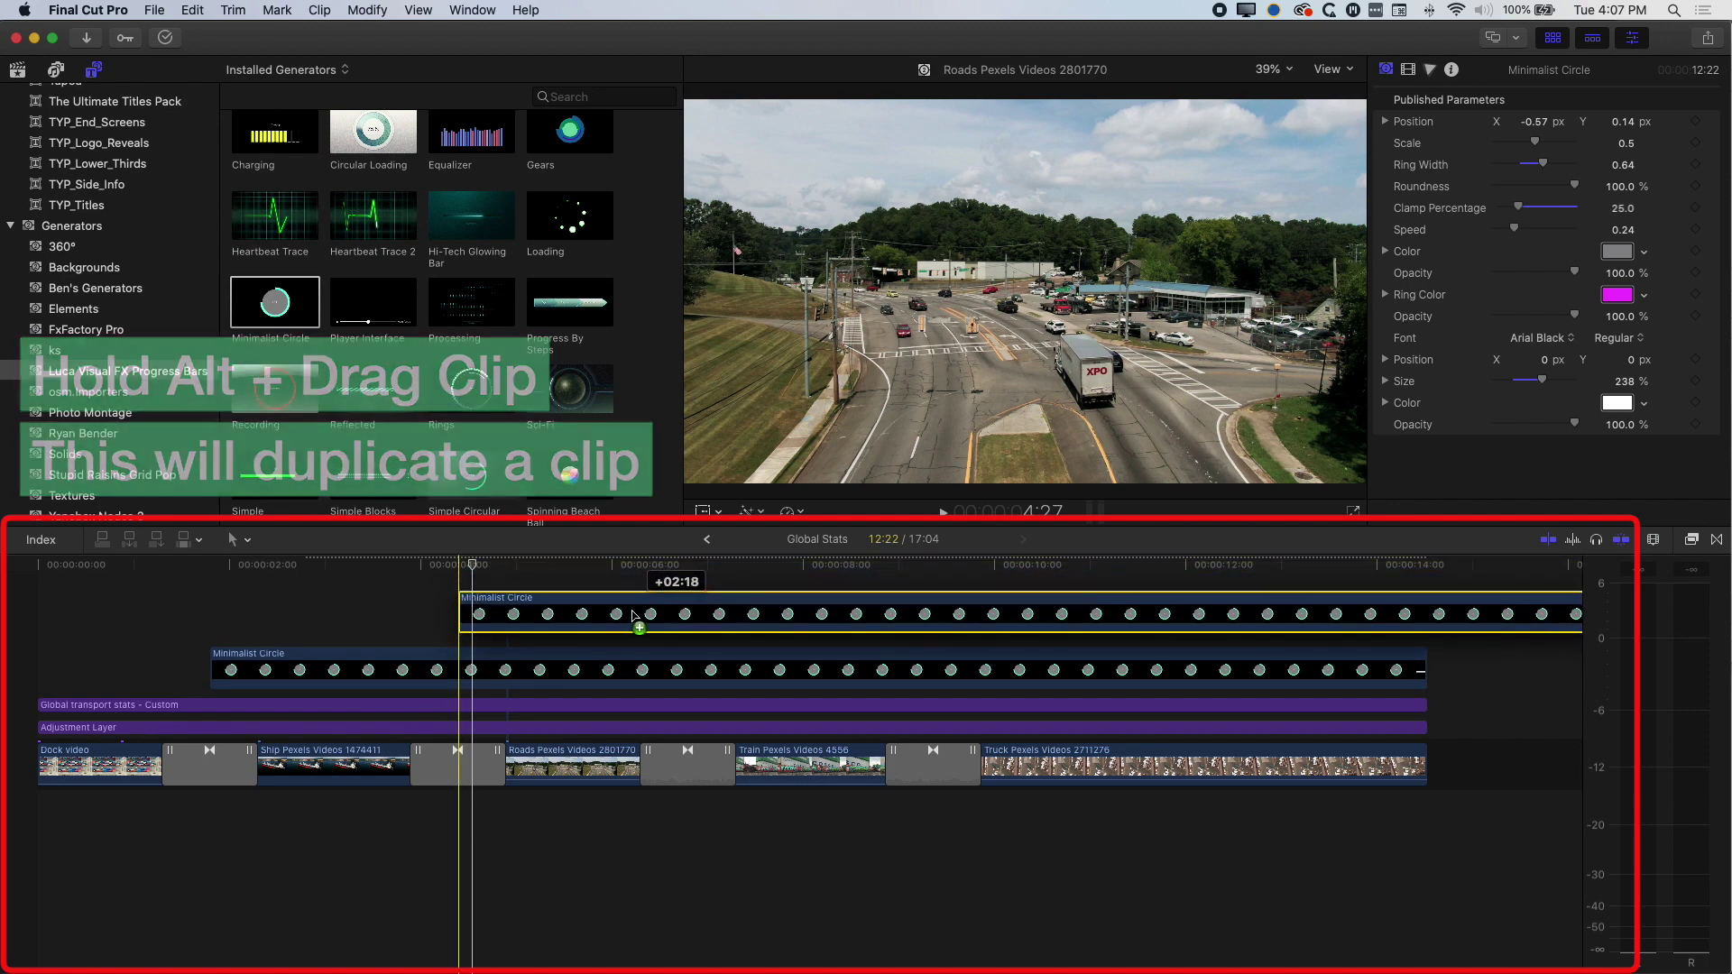
{"action": "left_click", "coordinate": [457, 566]}
{"action": "key", "text": "space"}
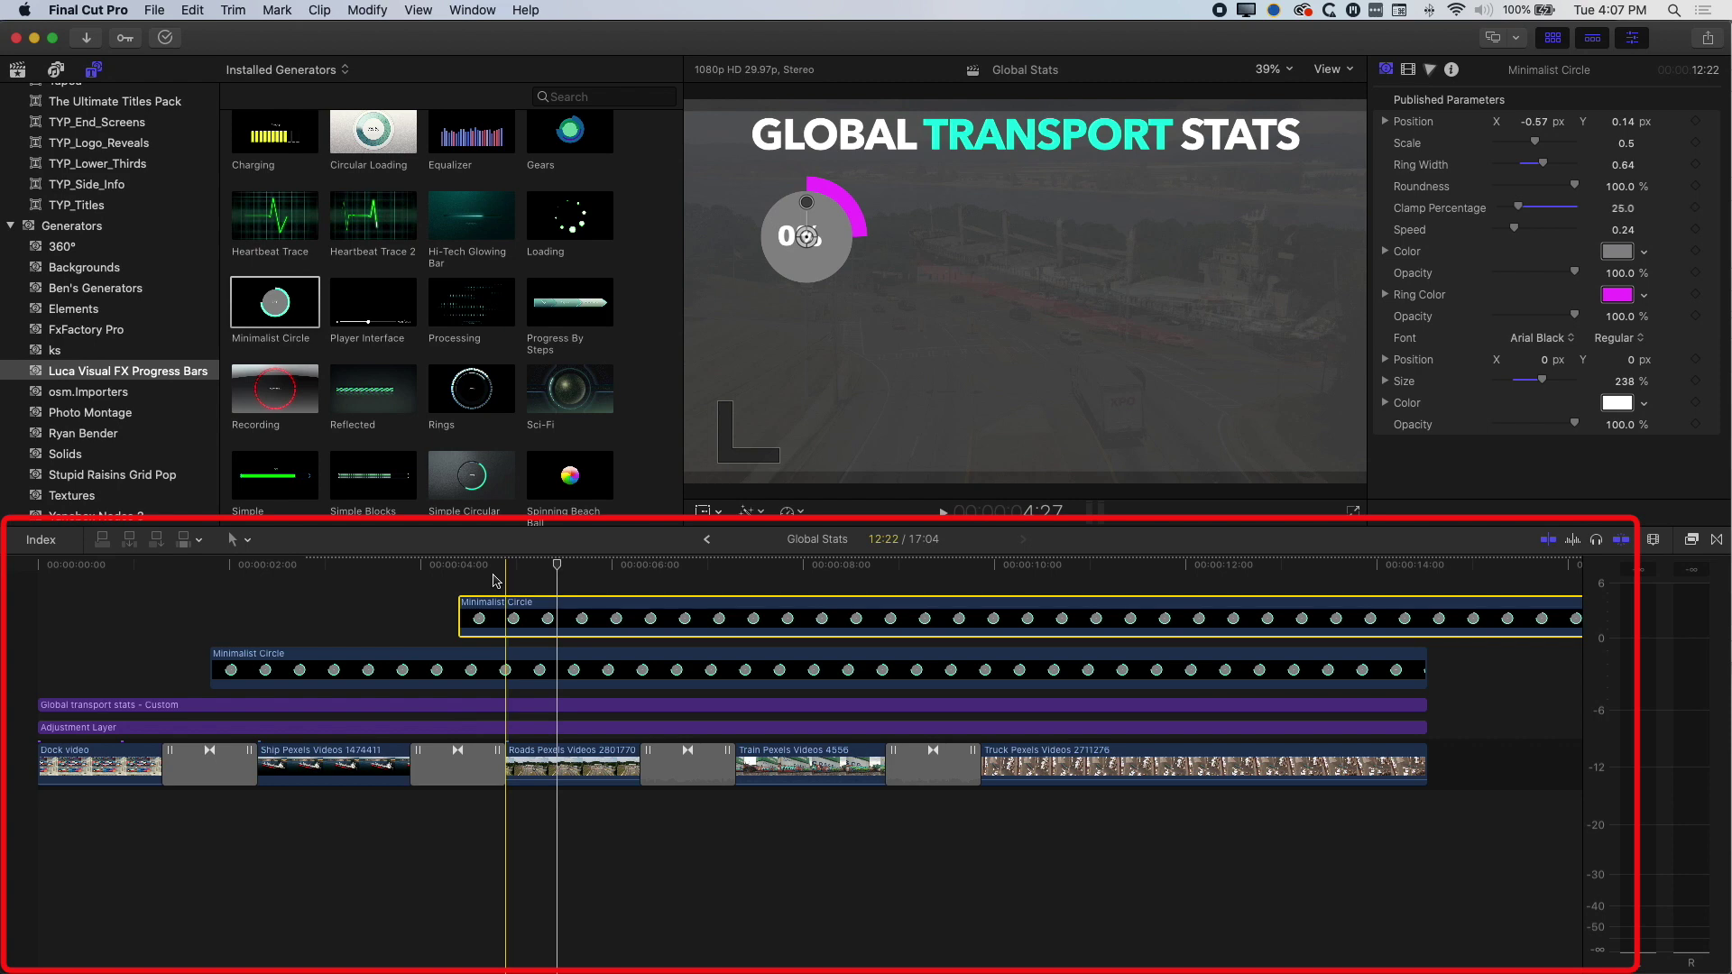
{"action": "left_click", "coordinate": [456, 565]}
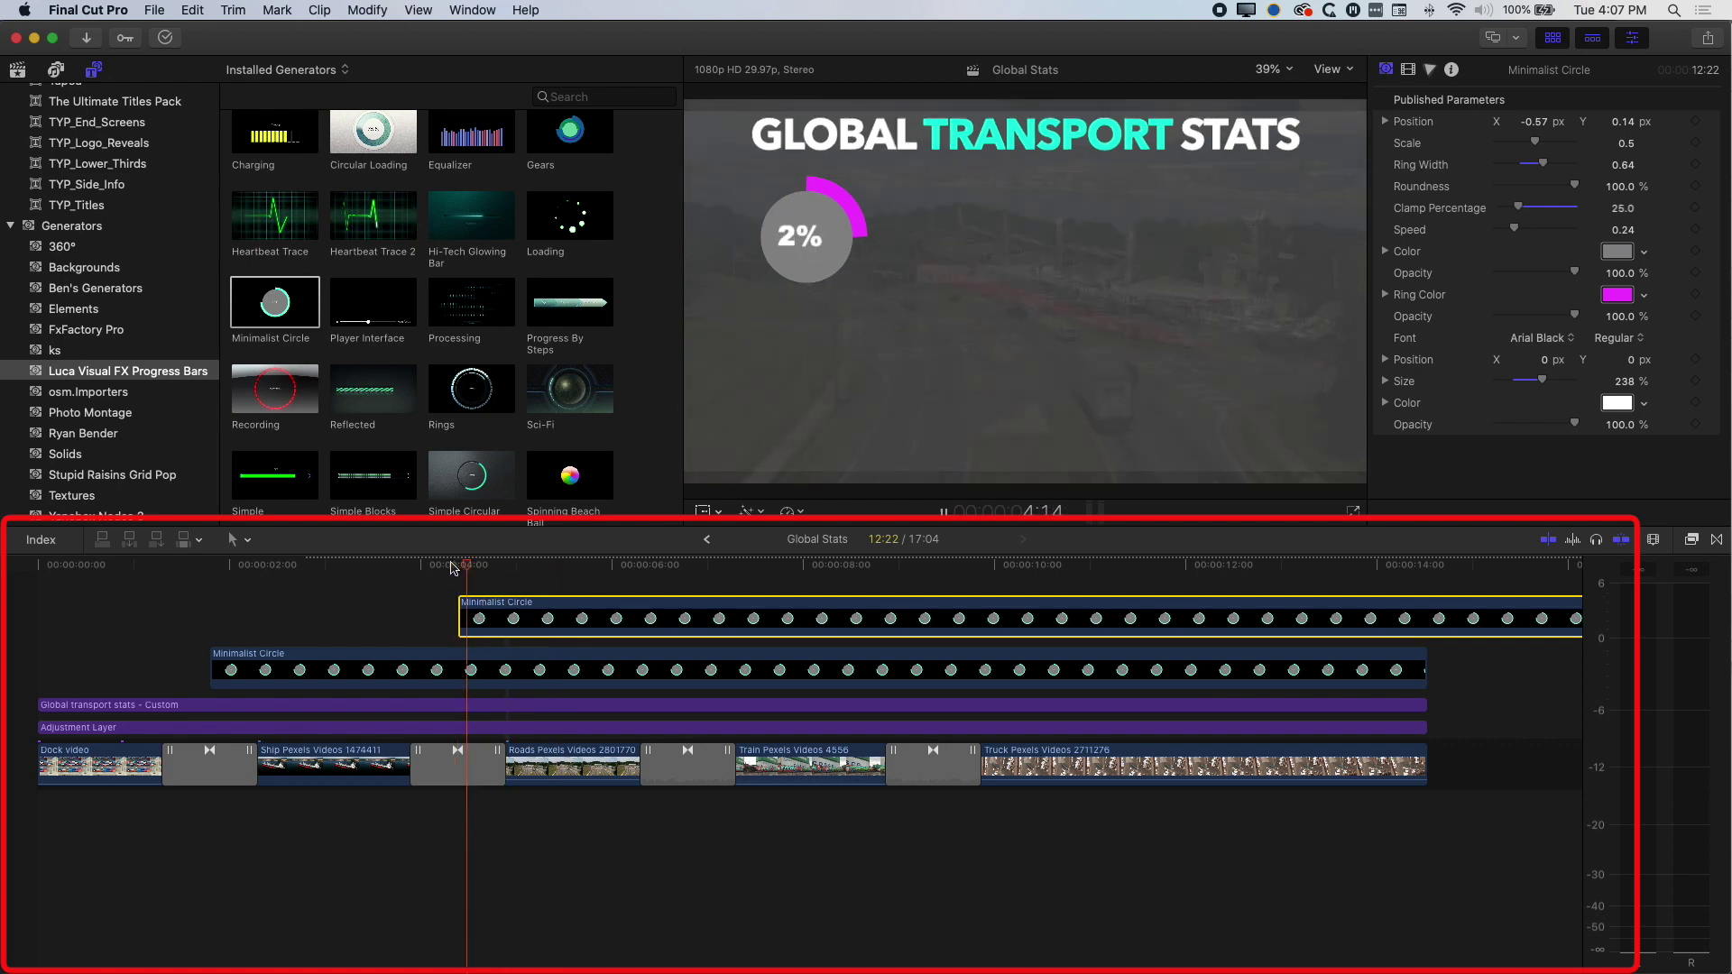
{"action": "key", "text": "space"}
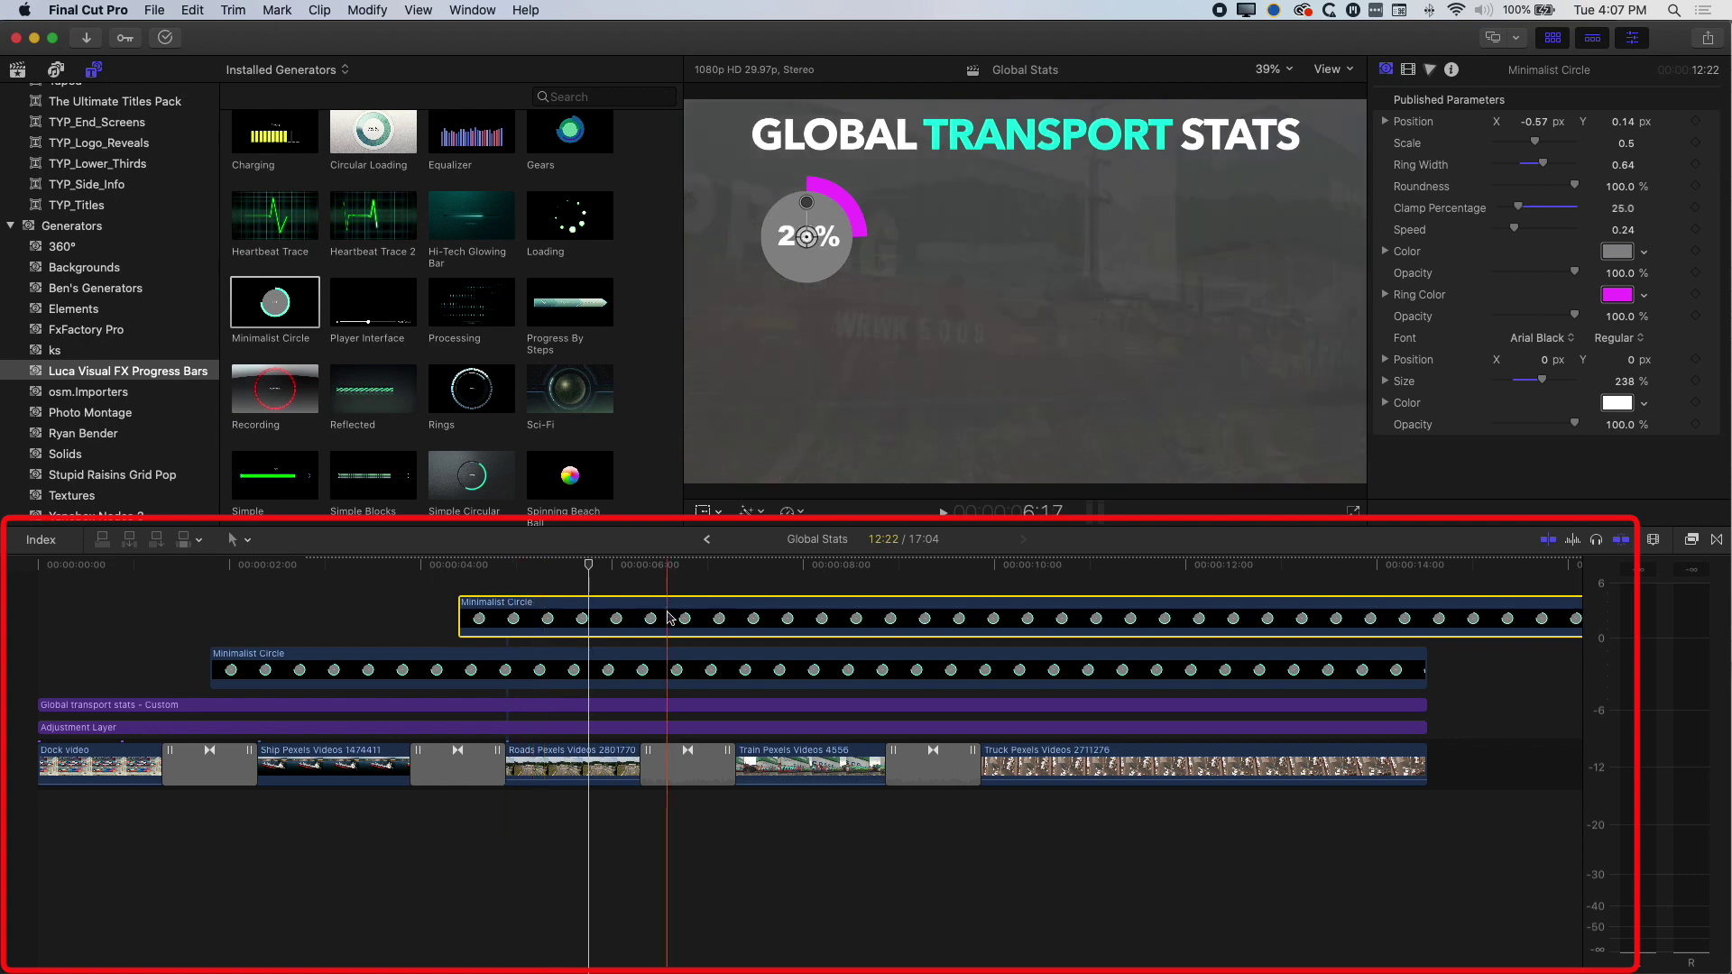
{"action": "key", "text": "Delete"}
Step: Nudge the ring slightly upward in the viewer
{"action": "left_click", "coordinate": [814, 207]}
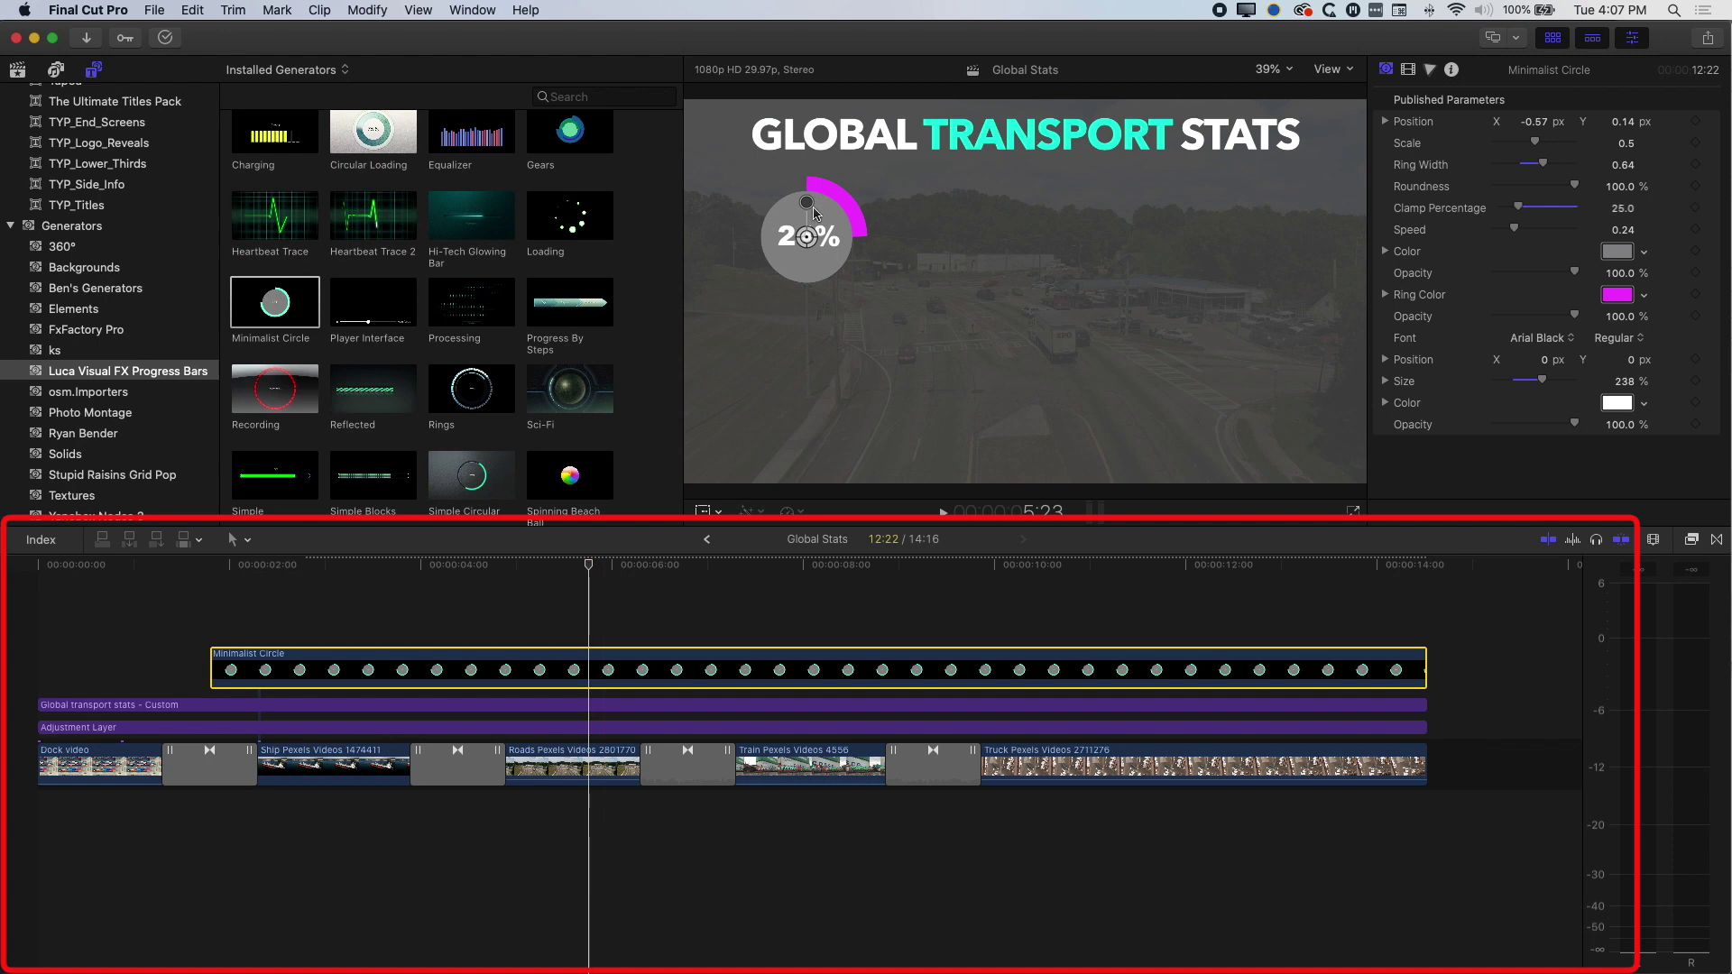
{"action": "left_click", "coordinate": [808, 207]}
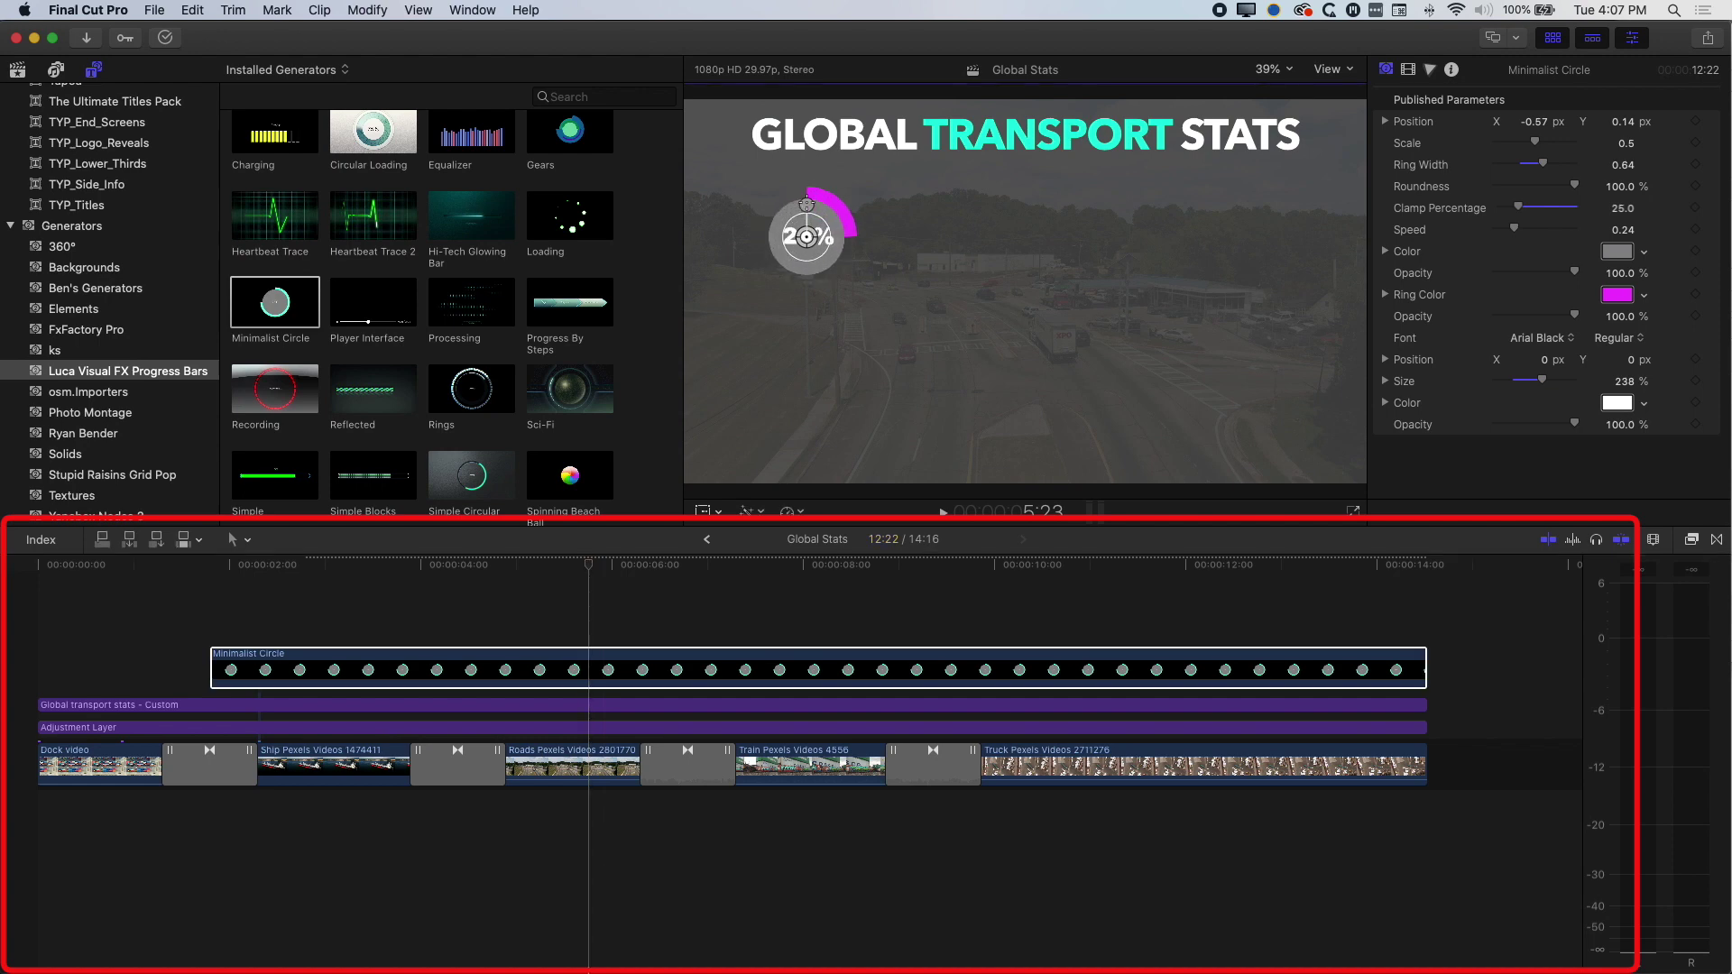
{"action": "left_click_drag", "start_coordinate": [806, 236], "coordinate": [801, 229]}
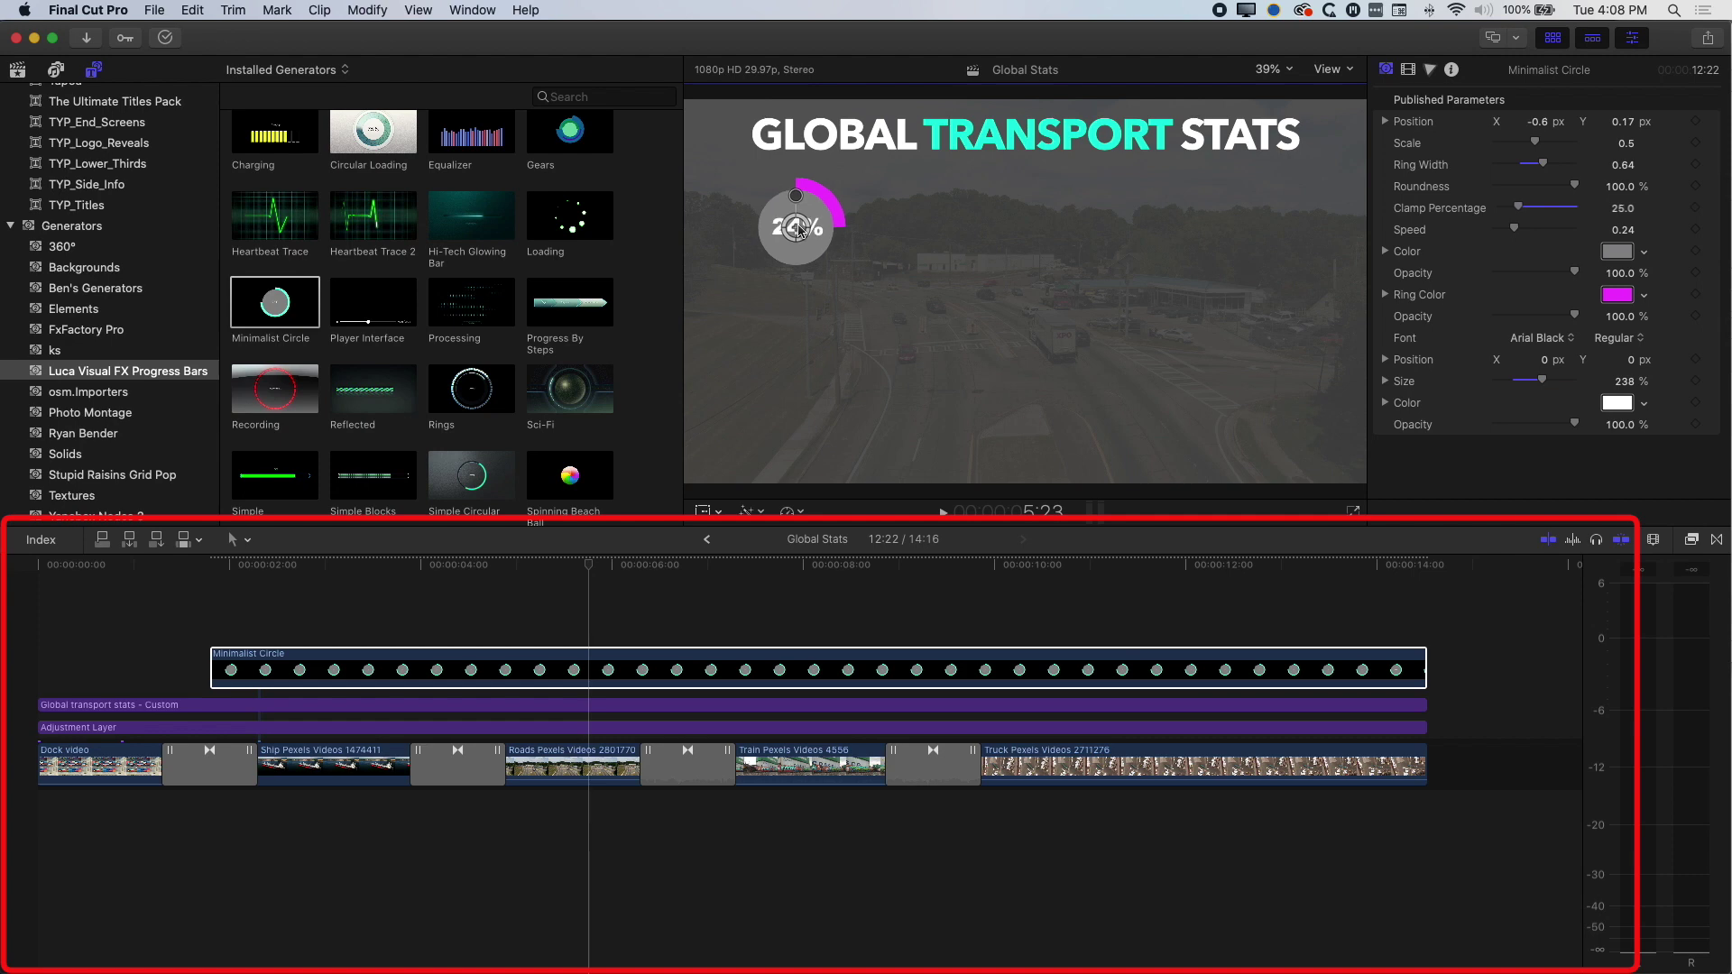
Step: Option-drag the Minimalist Circle clip to a lane above near four seconds and preview
{"action": "left_click", "coordinate": [418, 664]}
{"action": "left_click_drag", "start_coordinate": [344, 672], "coordinate": [564, 615]}
{"action": "left_click", "coordinate": [414, 568]}
{"action": "key", "text": "space"}
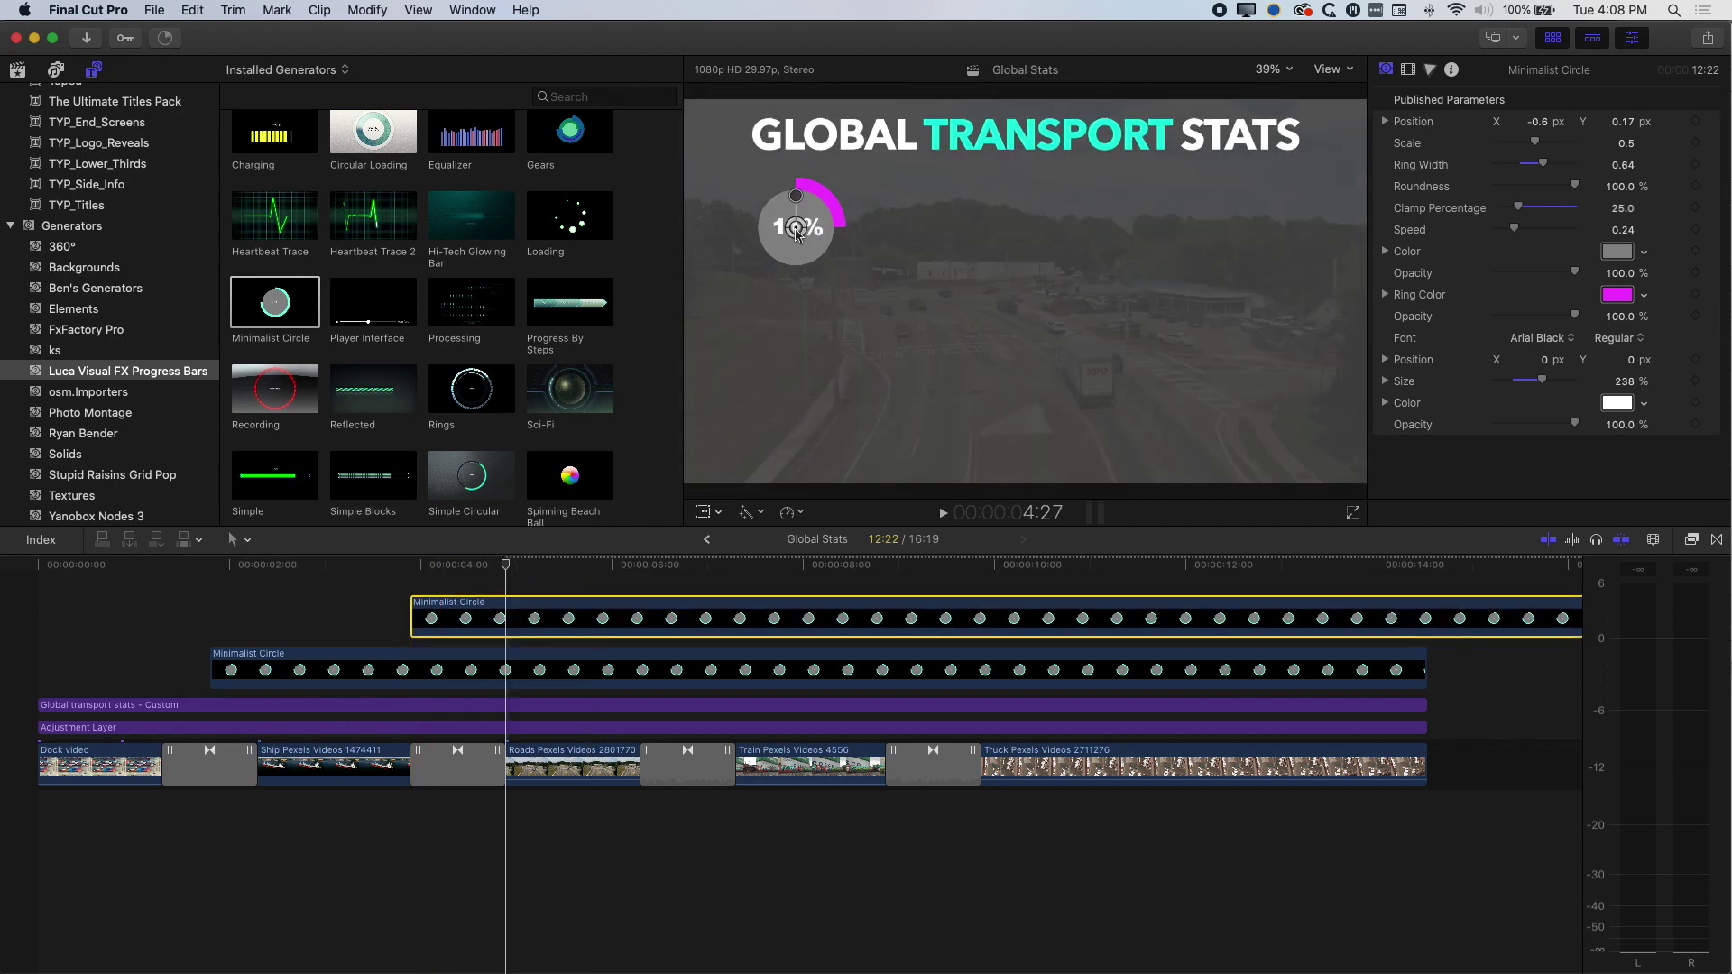
Step: Set the duplicate ring's Position Y to -280 px, then move the playhead to 14:16
{"action": "left_click", "coordinate": [1408, 69]}
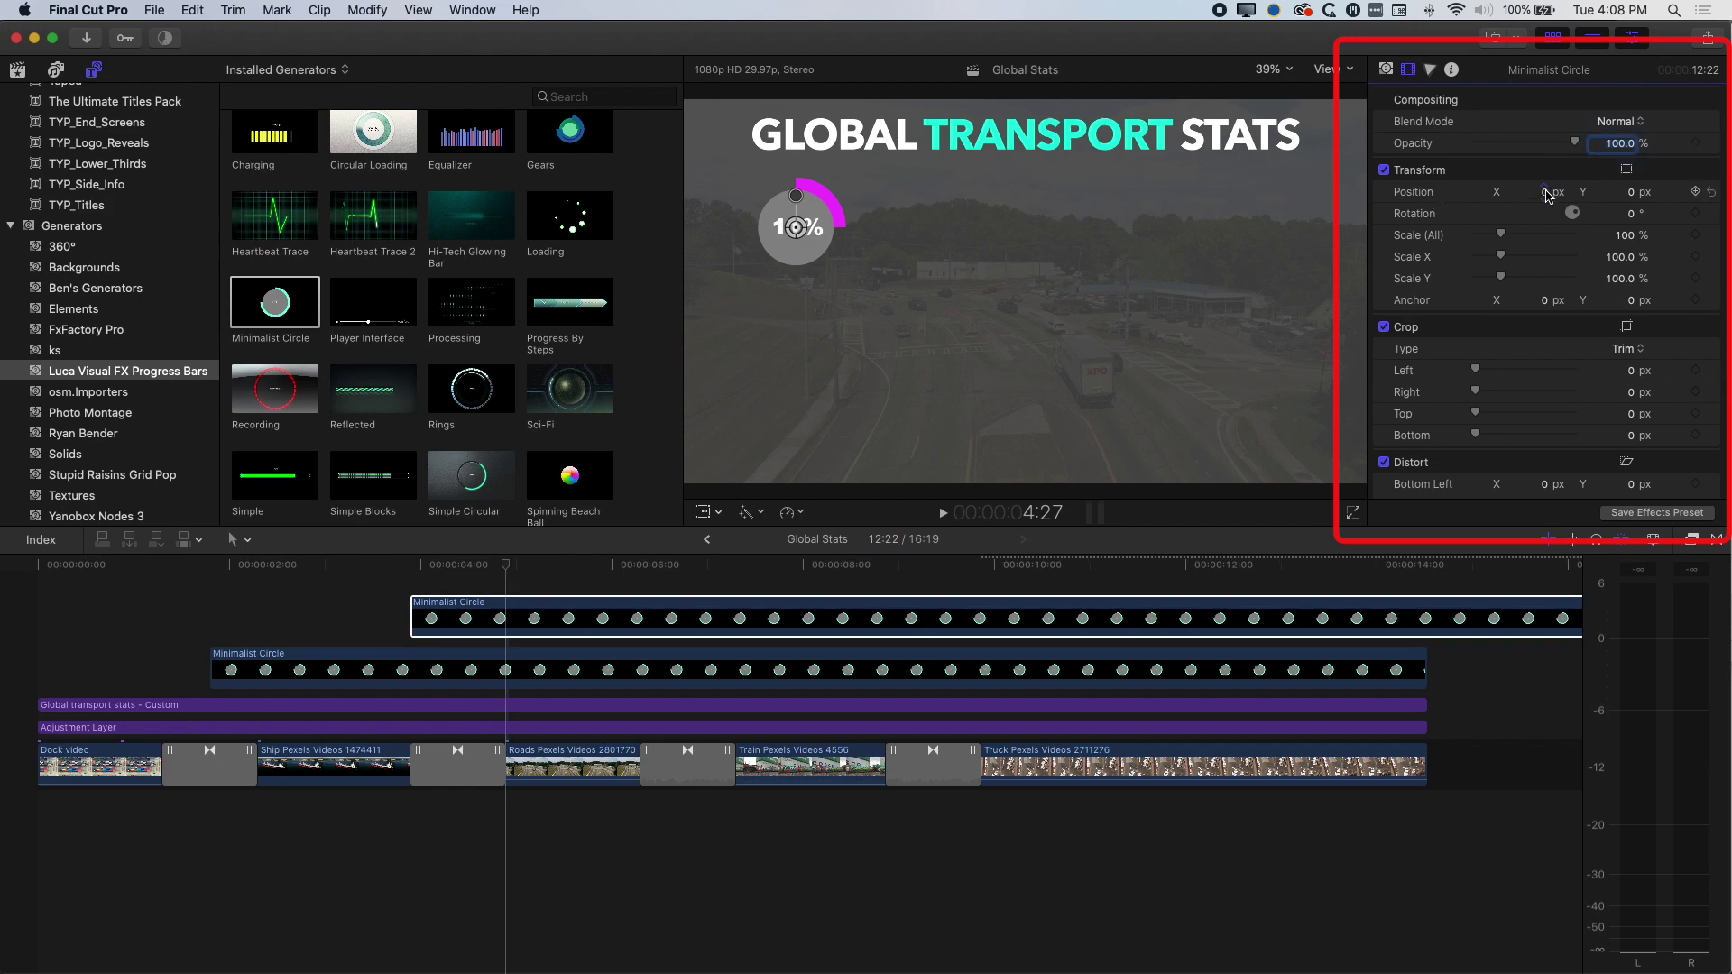
{"action": "left_click_drag", "start_coordinate": [1635, 198], "coordinate": [1634, 275]}
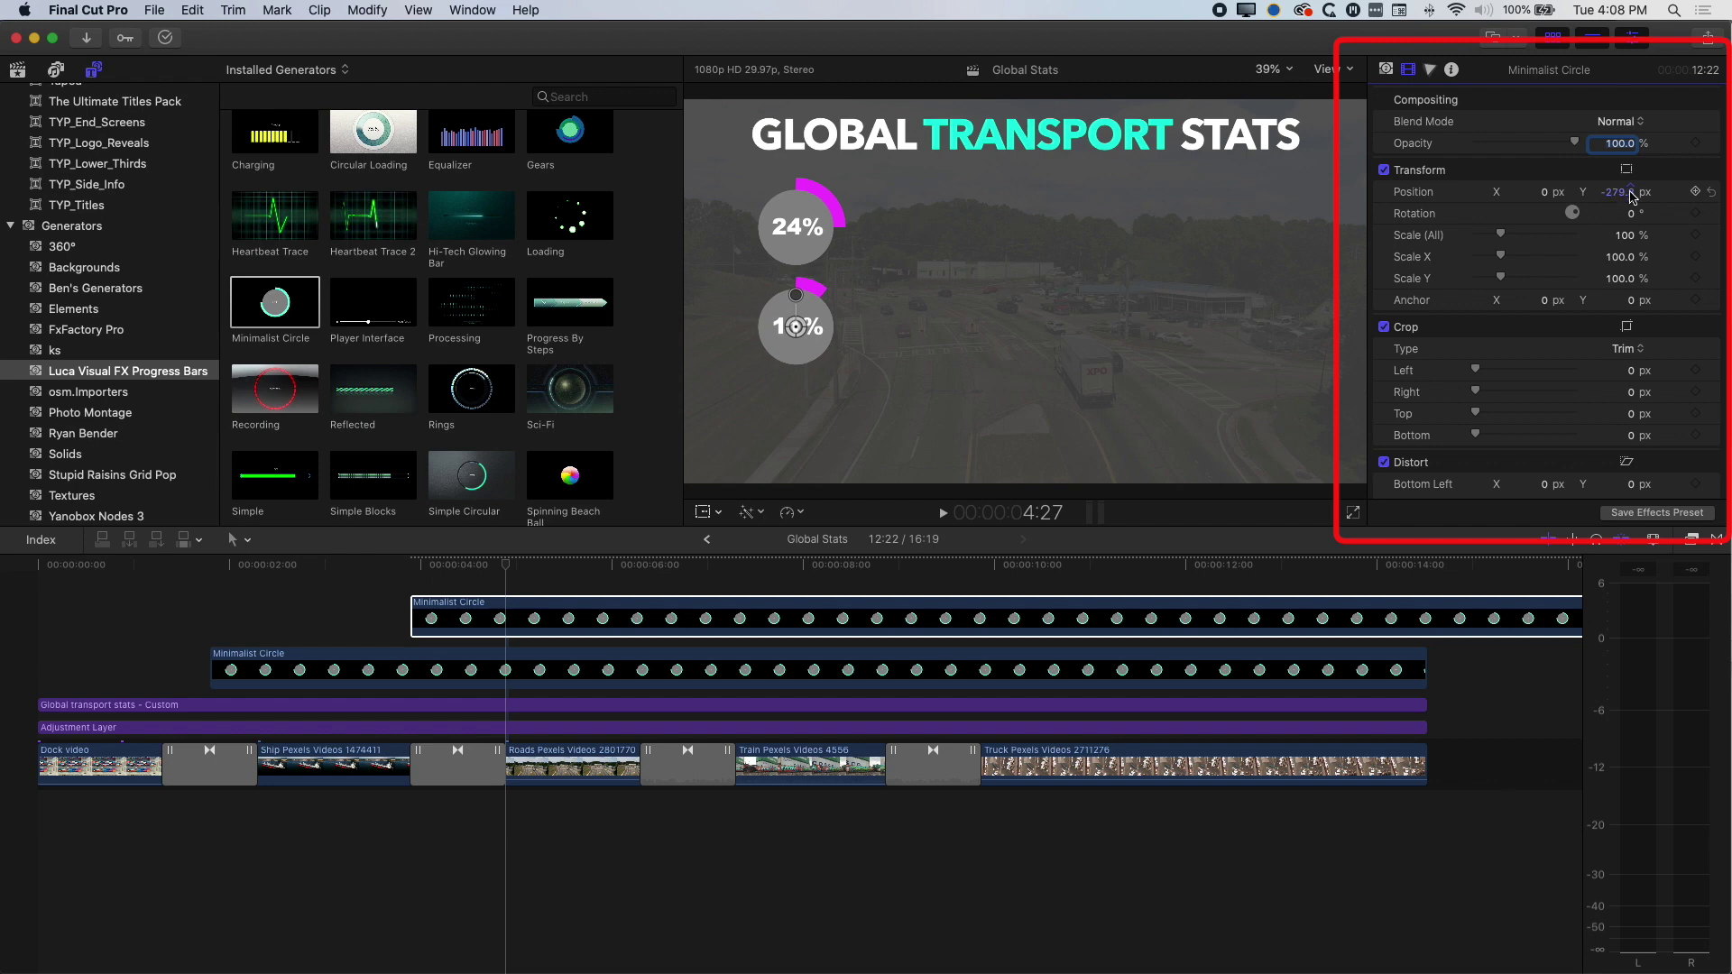
{"action": "left_click_drag", "start_coordinate": [1623, 195], "coordinate": [1617, 197]}
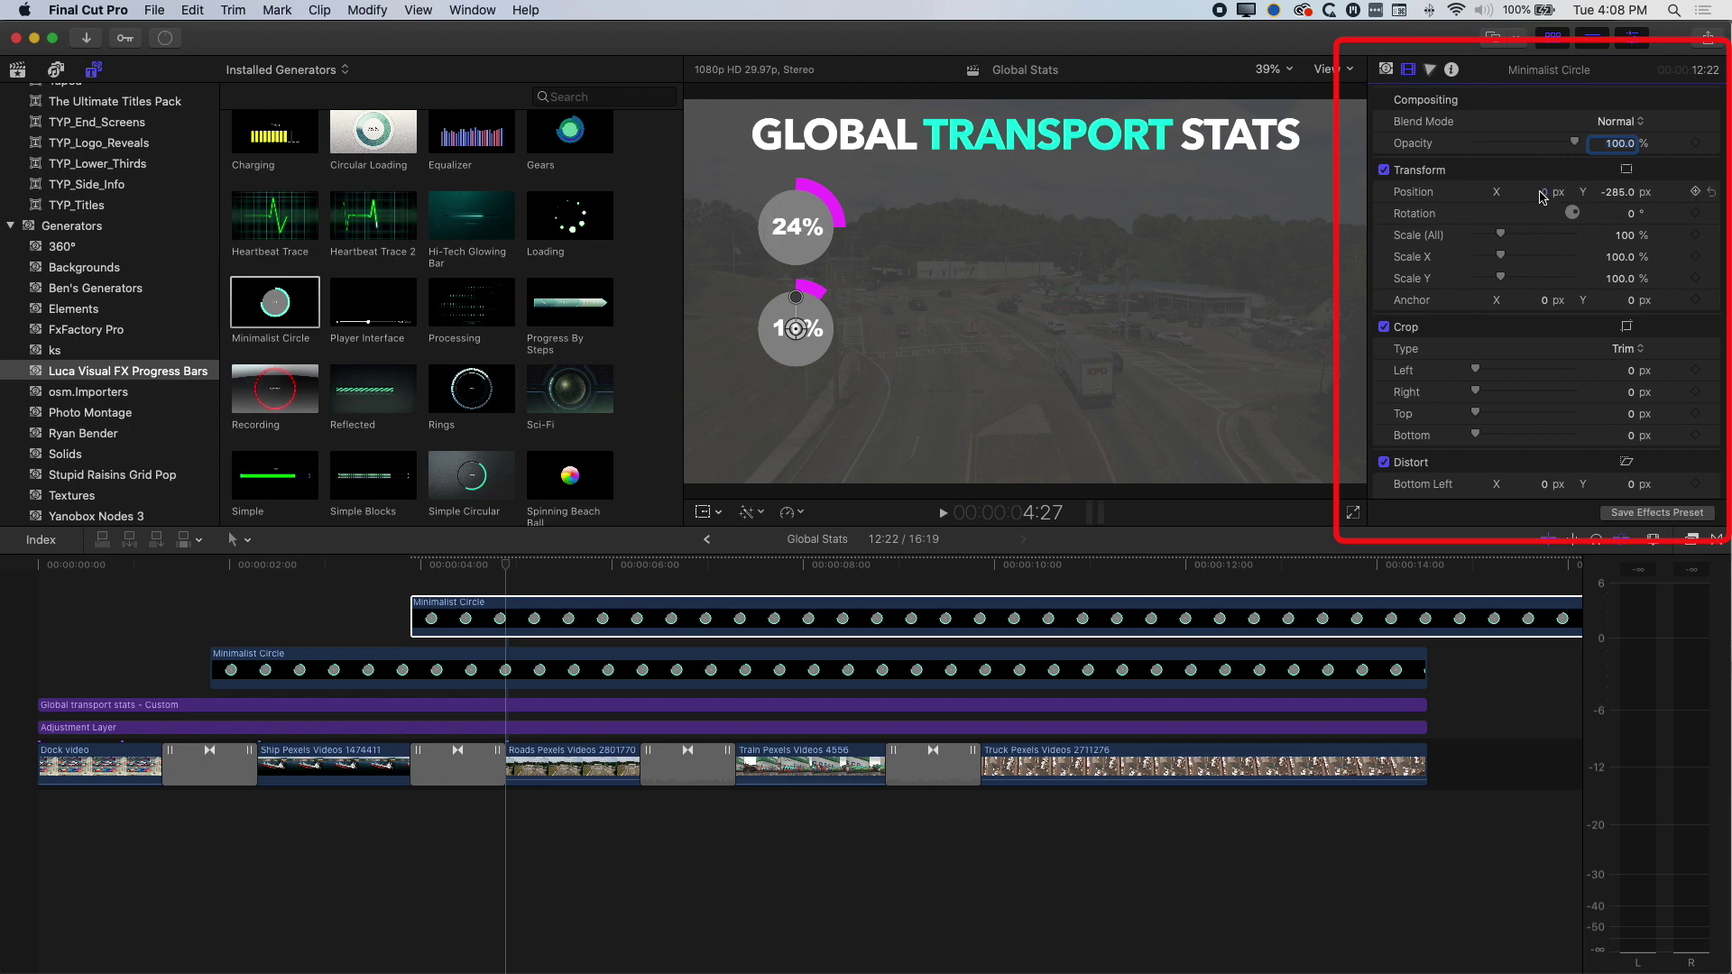
{"action": "left_click_drag", "start_coordinate": [797, 332], "coordinate": [796, 332]}
{"action": "left_click", "coordinate": [1399, 566]}
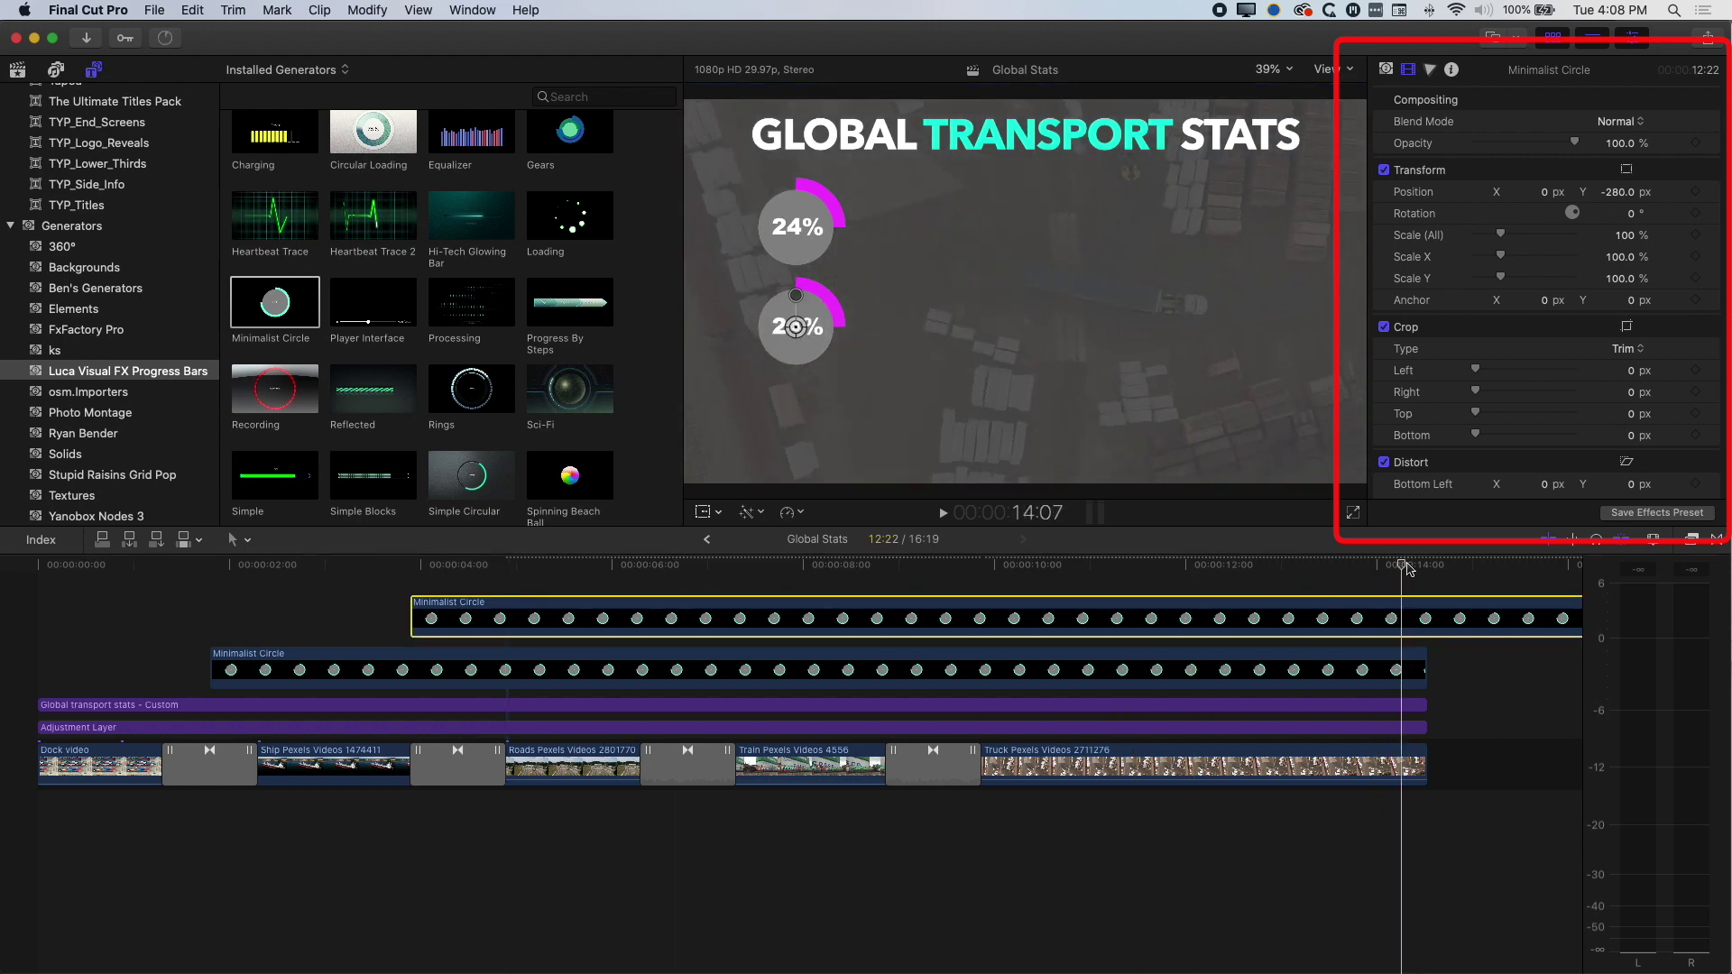
{"action": "left_click_drag", "start_coordinate": [1398, 567], "coordinate": [1428, 567]}
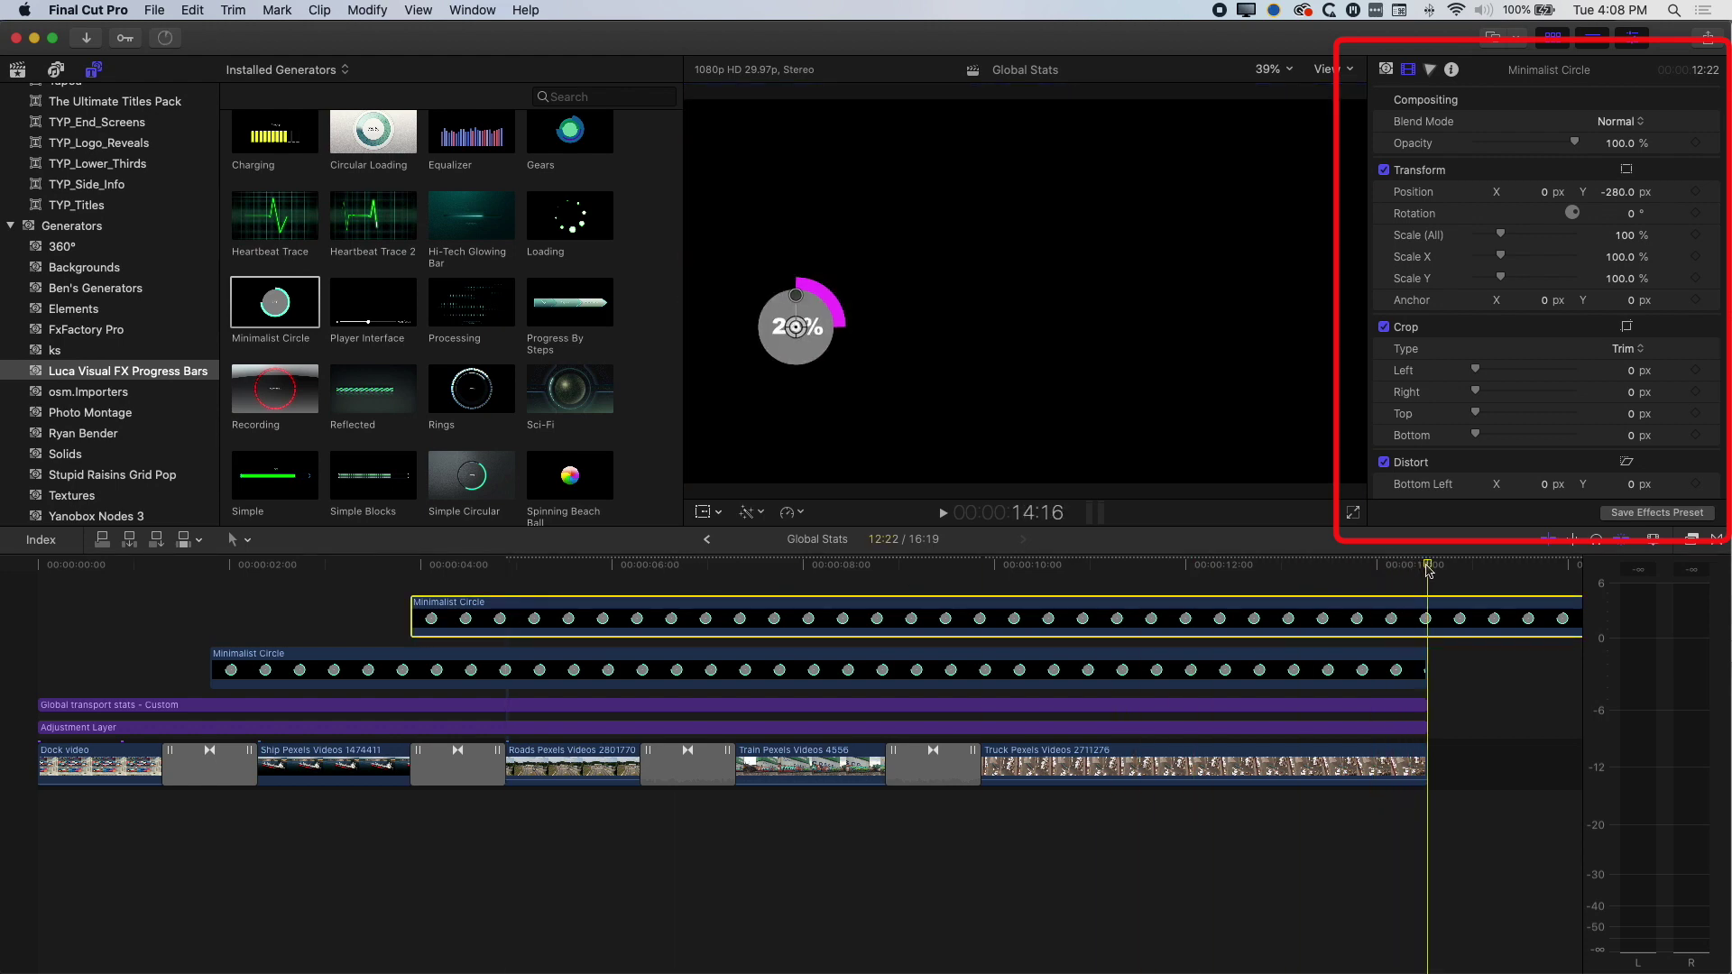
Step: Trim the second ring's clip to end at 14:16 with Option+] and play back both rings
{"action": "key", "text": "alt+]"}
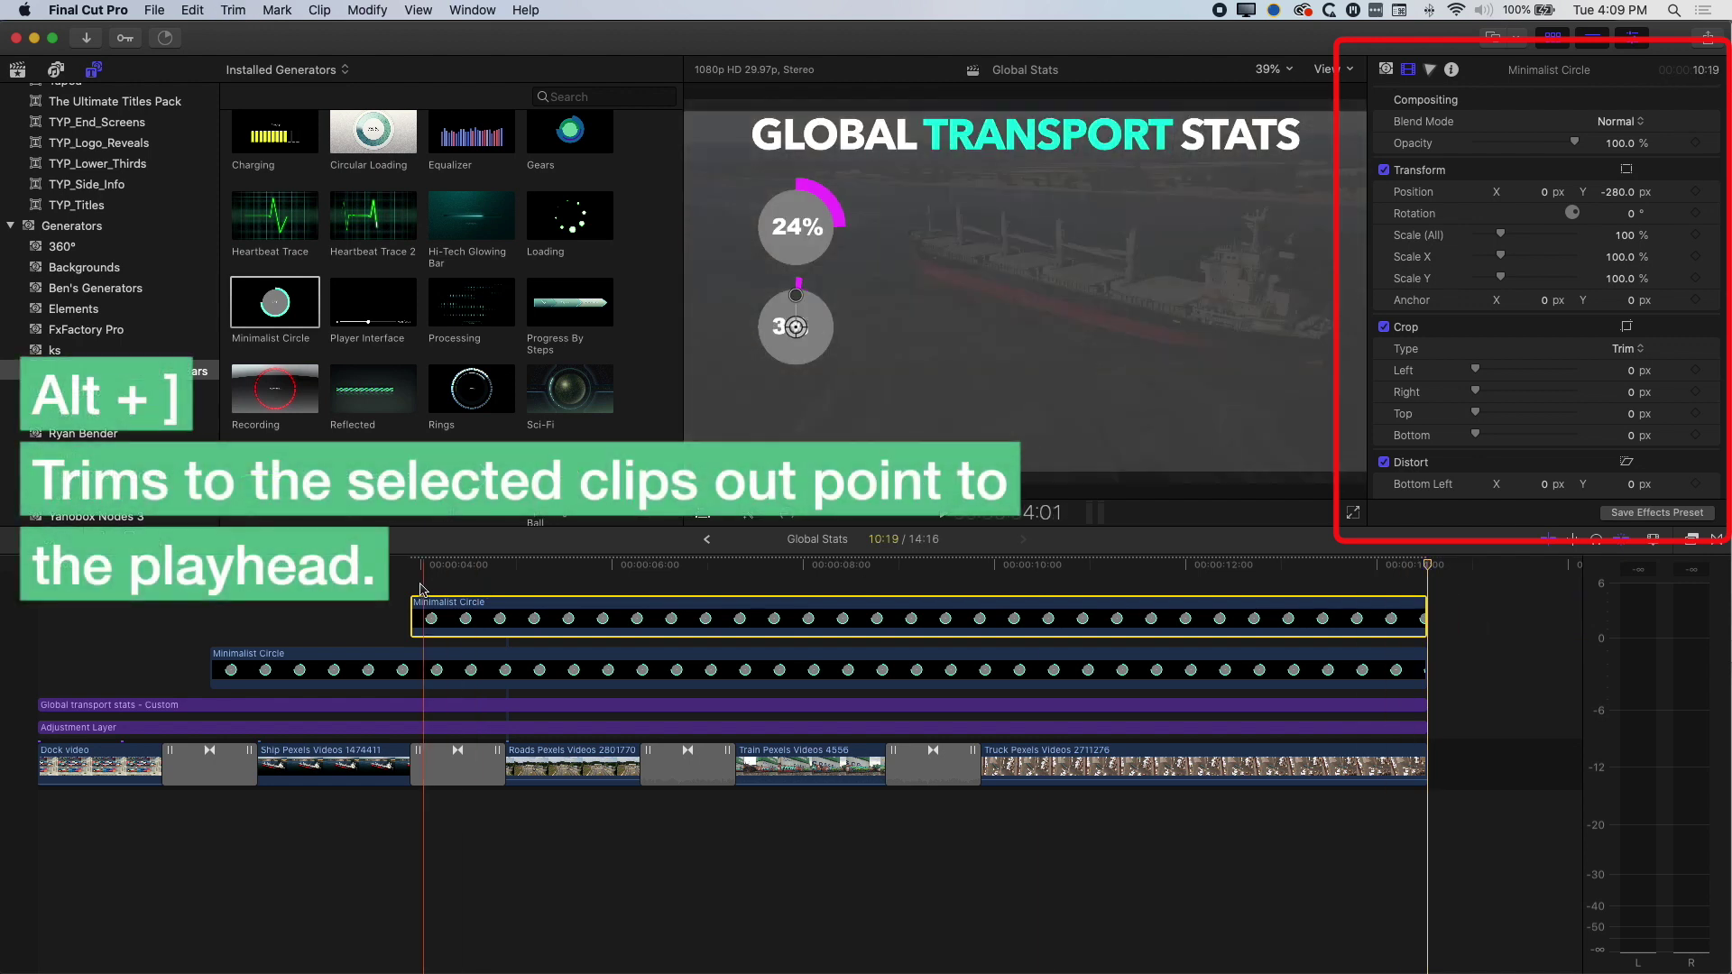
{"action": "key", "text": "space"}
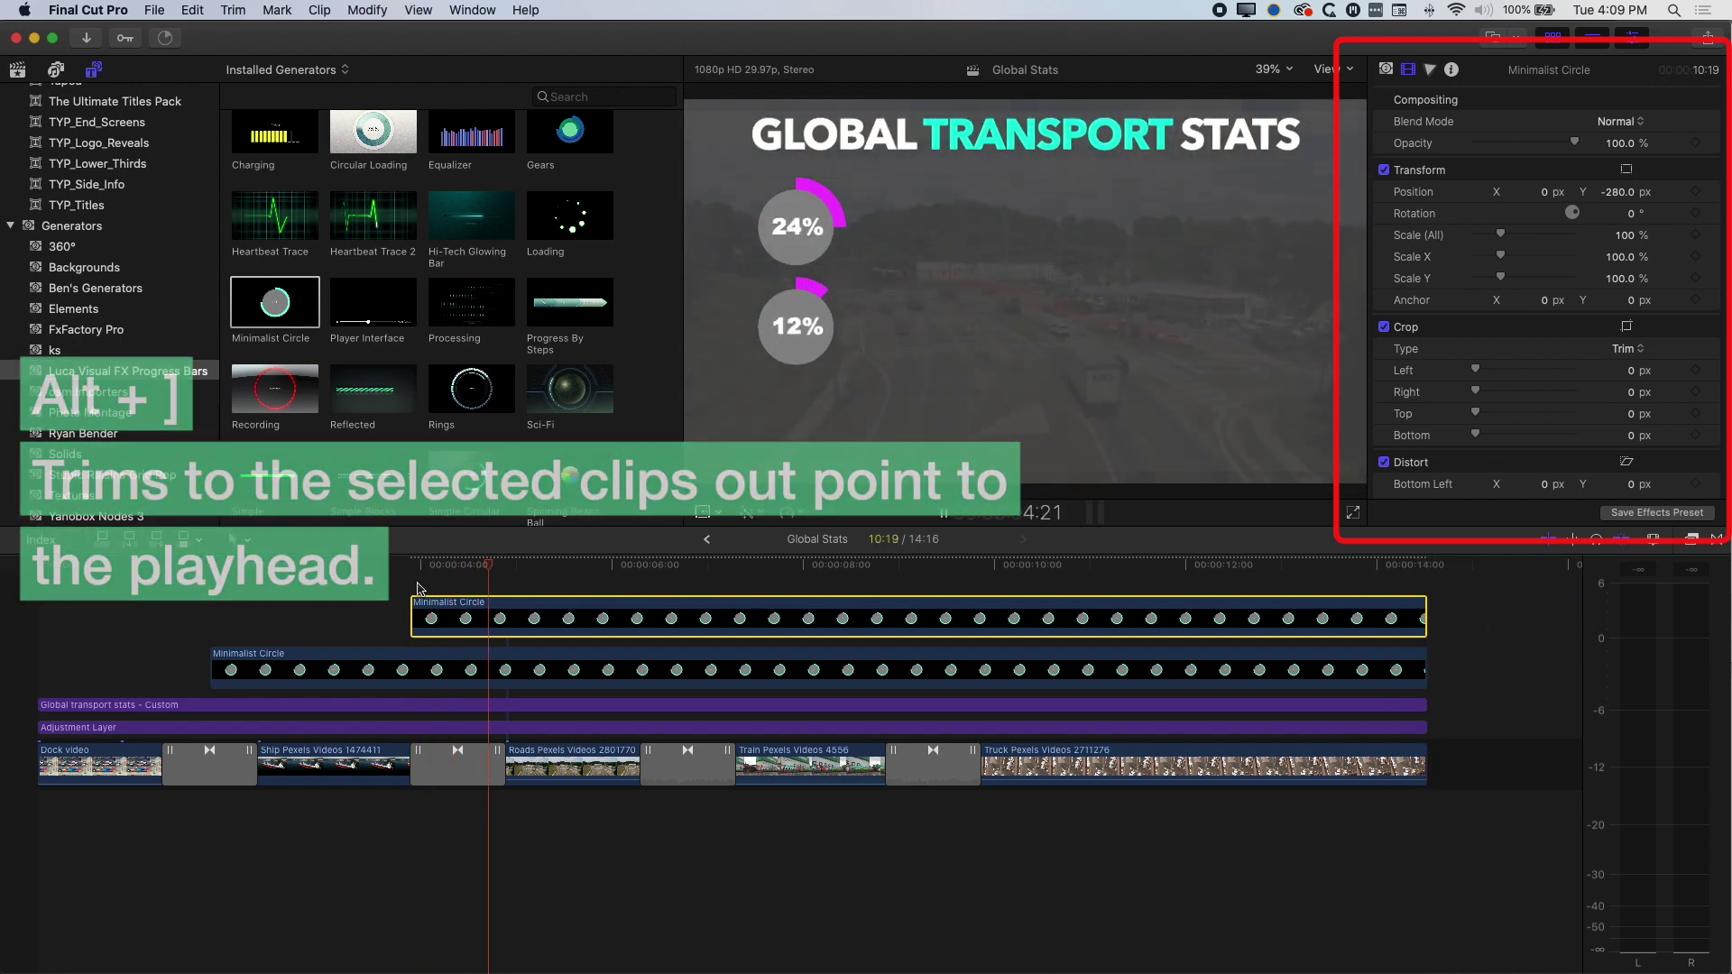
{"action": "key", "text": "space"}
{"action": "left_click_drag", "start_coordinate": [696, 568], "coordinate": [666, 569]}
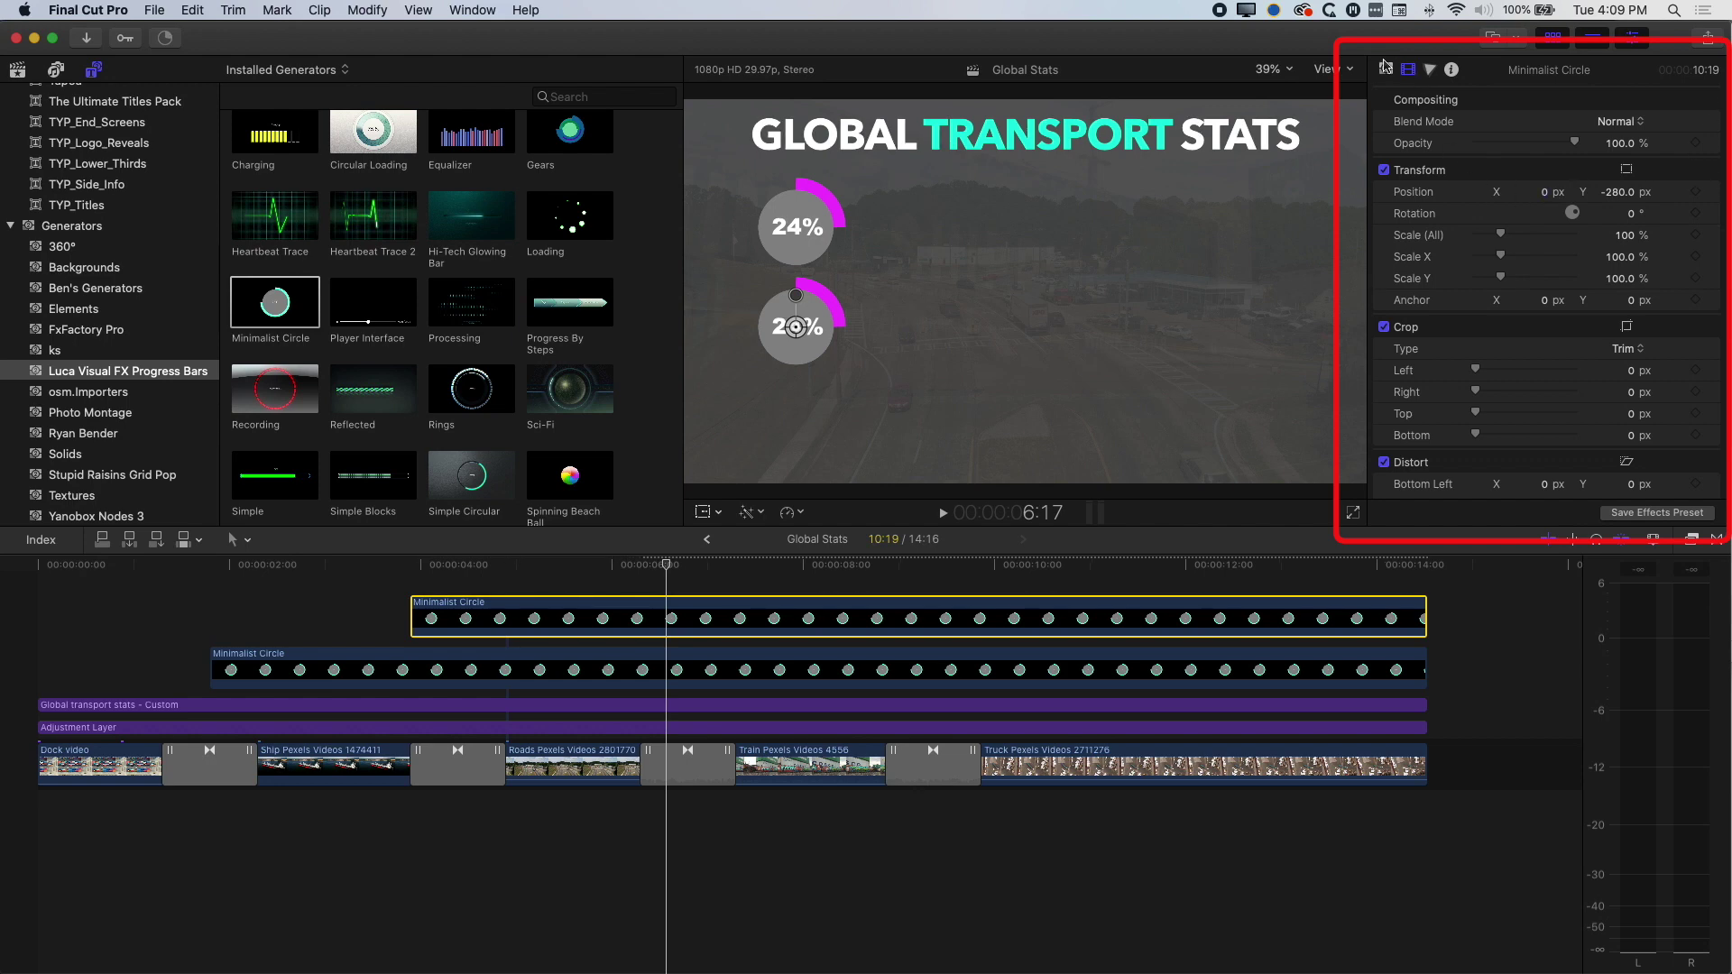
{"action": "key", "text": "ctrl+Tab"}
Step: Set the second ring's Clamp Percentage to 62.3 and scrub to check its fill
{"action": "left_click_drag", "start_coordinate": [1534, 209], "coordinate": [1539, 210]}
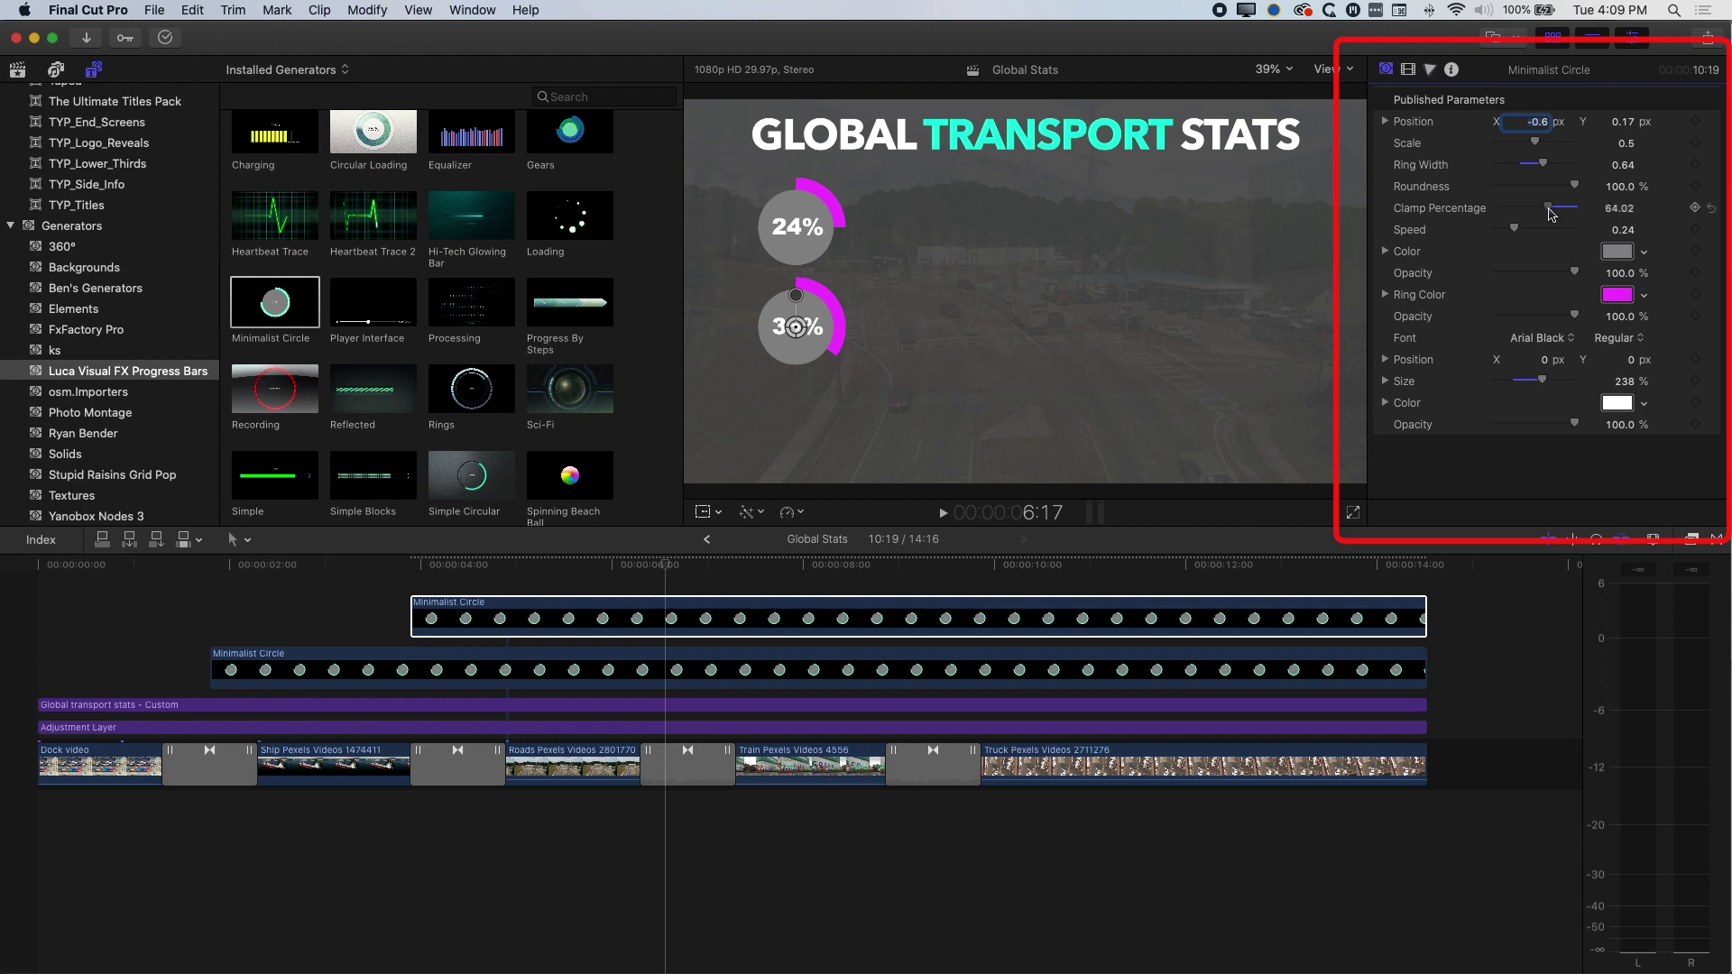
{"action": "left_click_drag", "start_coordinate": [1550, 213], "coordinate": [1546, 209]}
{"action": "left_click_drag", "start_coordinate": [590, 565], "coordinate": [685, 579]}
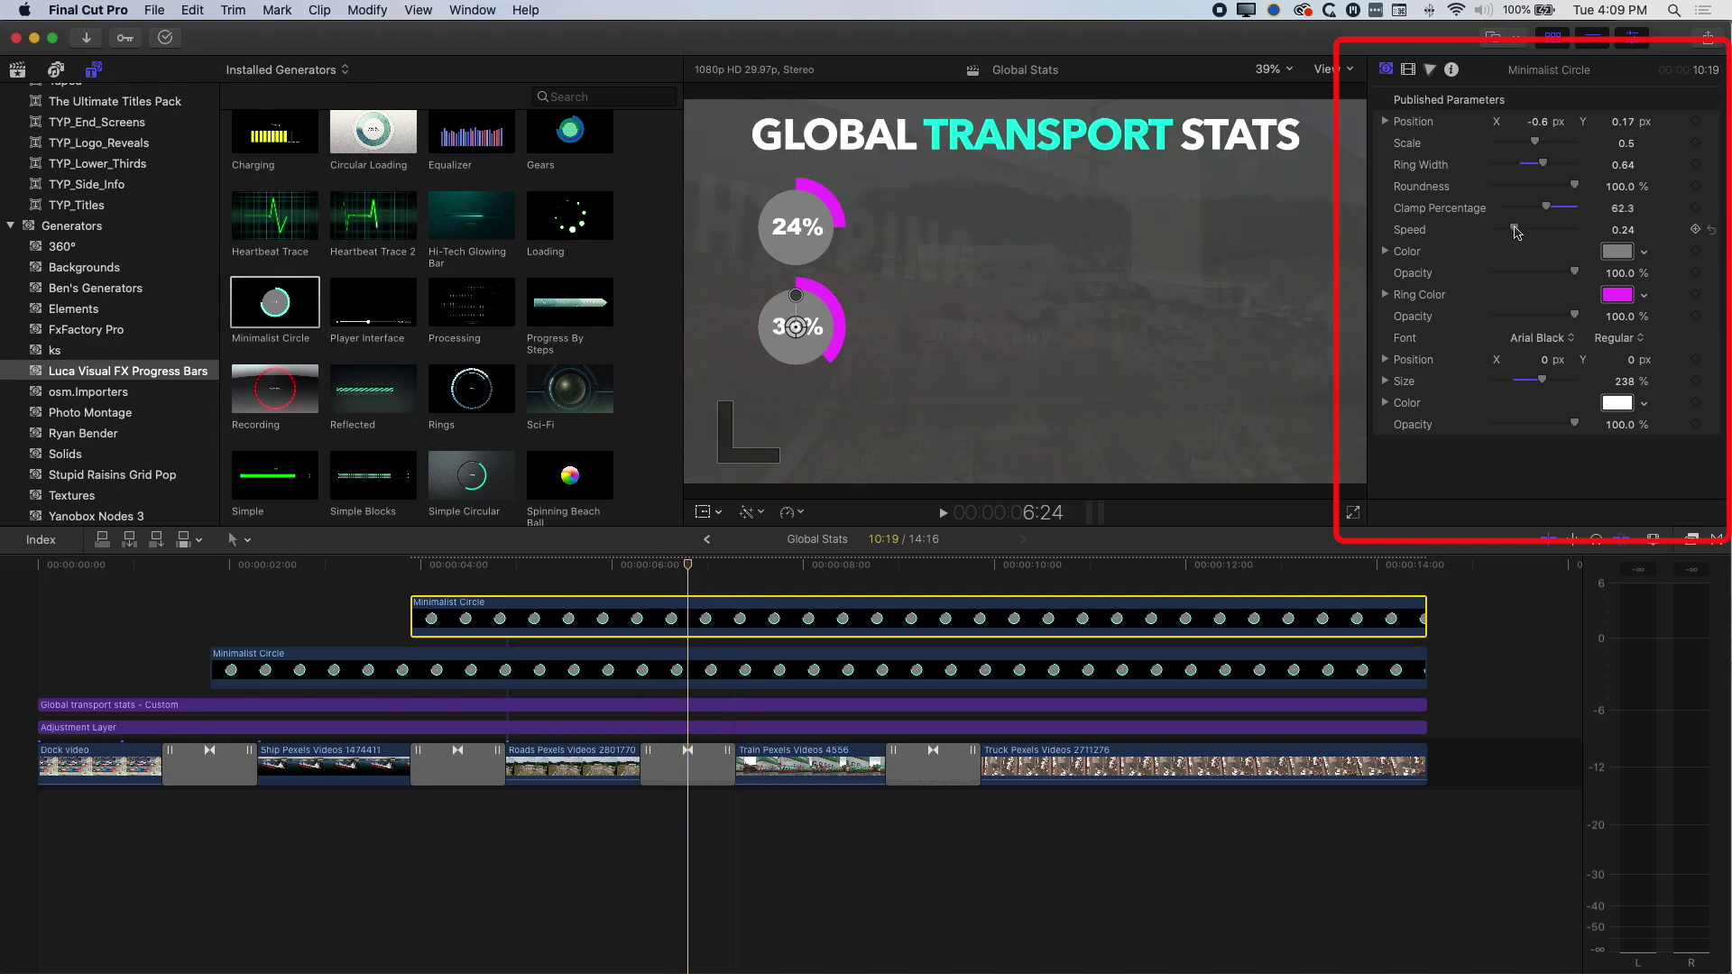
Step: Set the second ring's Speed to 0.59 and preview it from the start
{"action": "left_click_drag", "start_coordinate": [1525, 233], "coordinate": [1556, 234]}
{"action": "left_click_drag", "start_coordinate": [1546, 234], "coordinate": [1542, 234]}
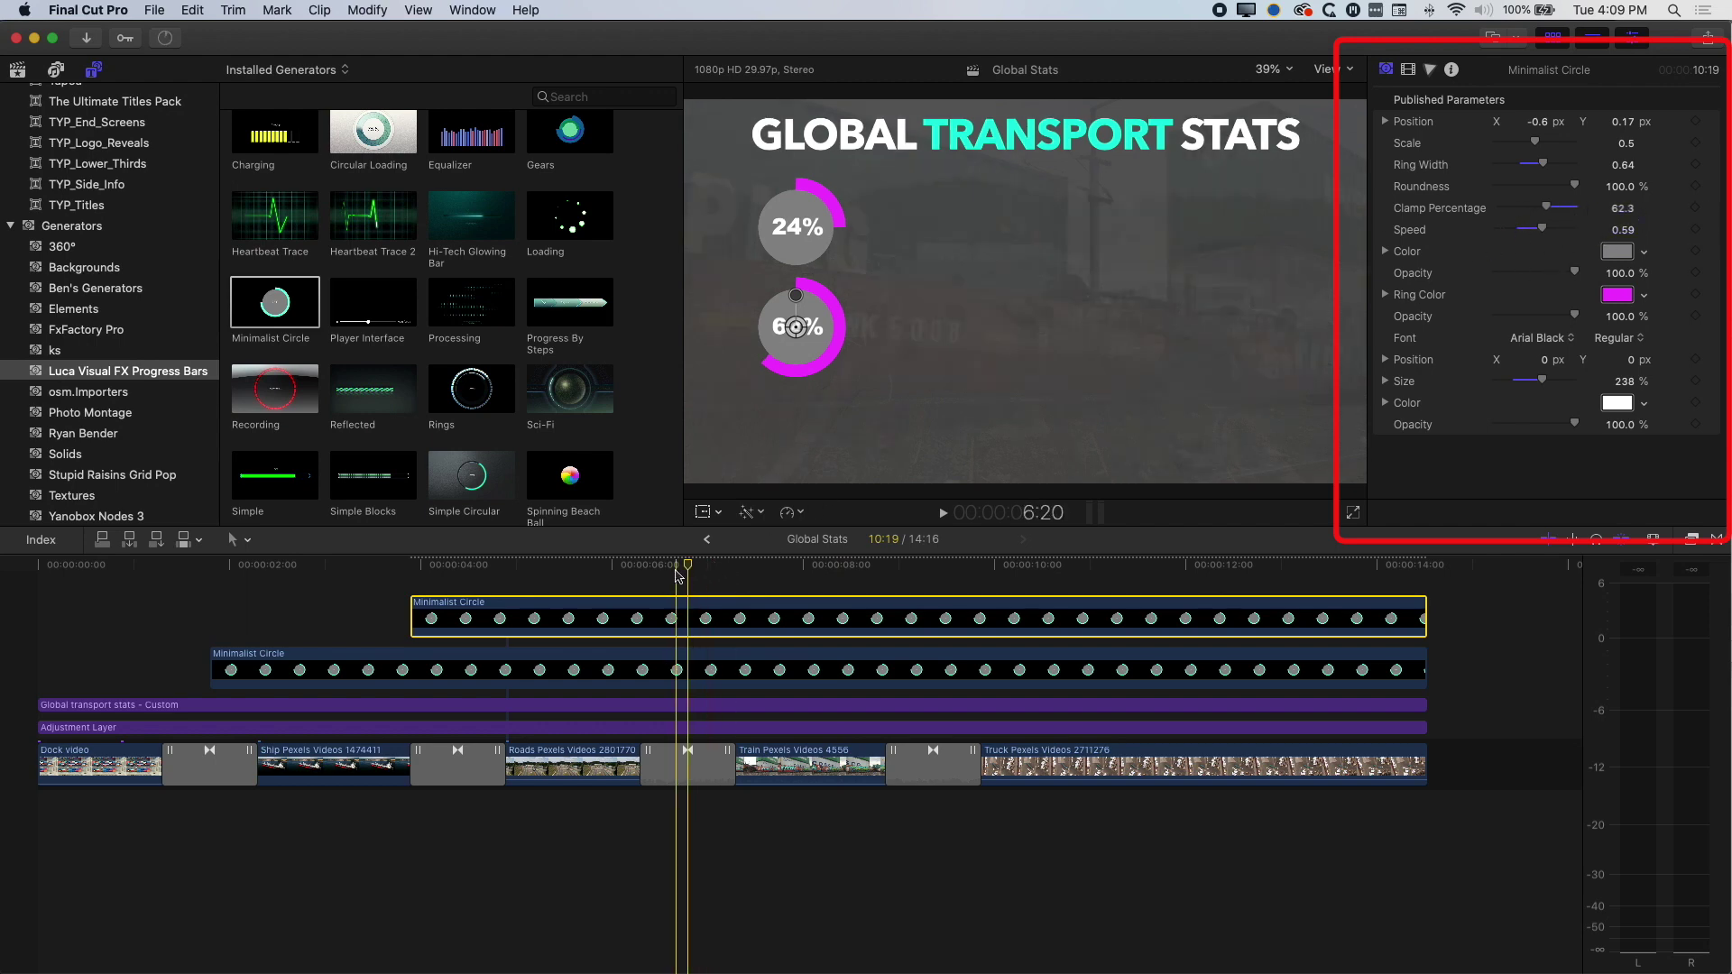
{"action": "left_click", "coordinate": [210, 565]}
{"action": "key", "text": "space"}
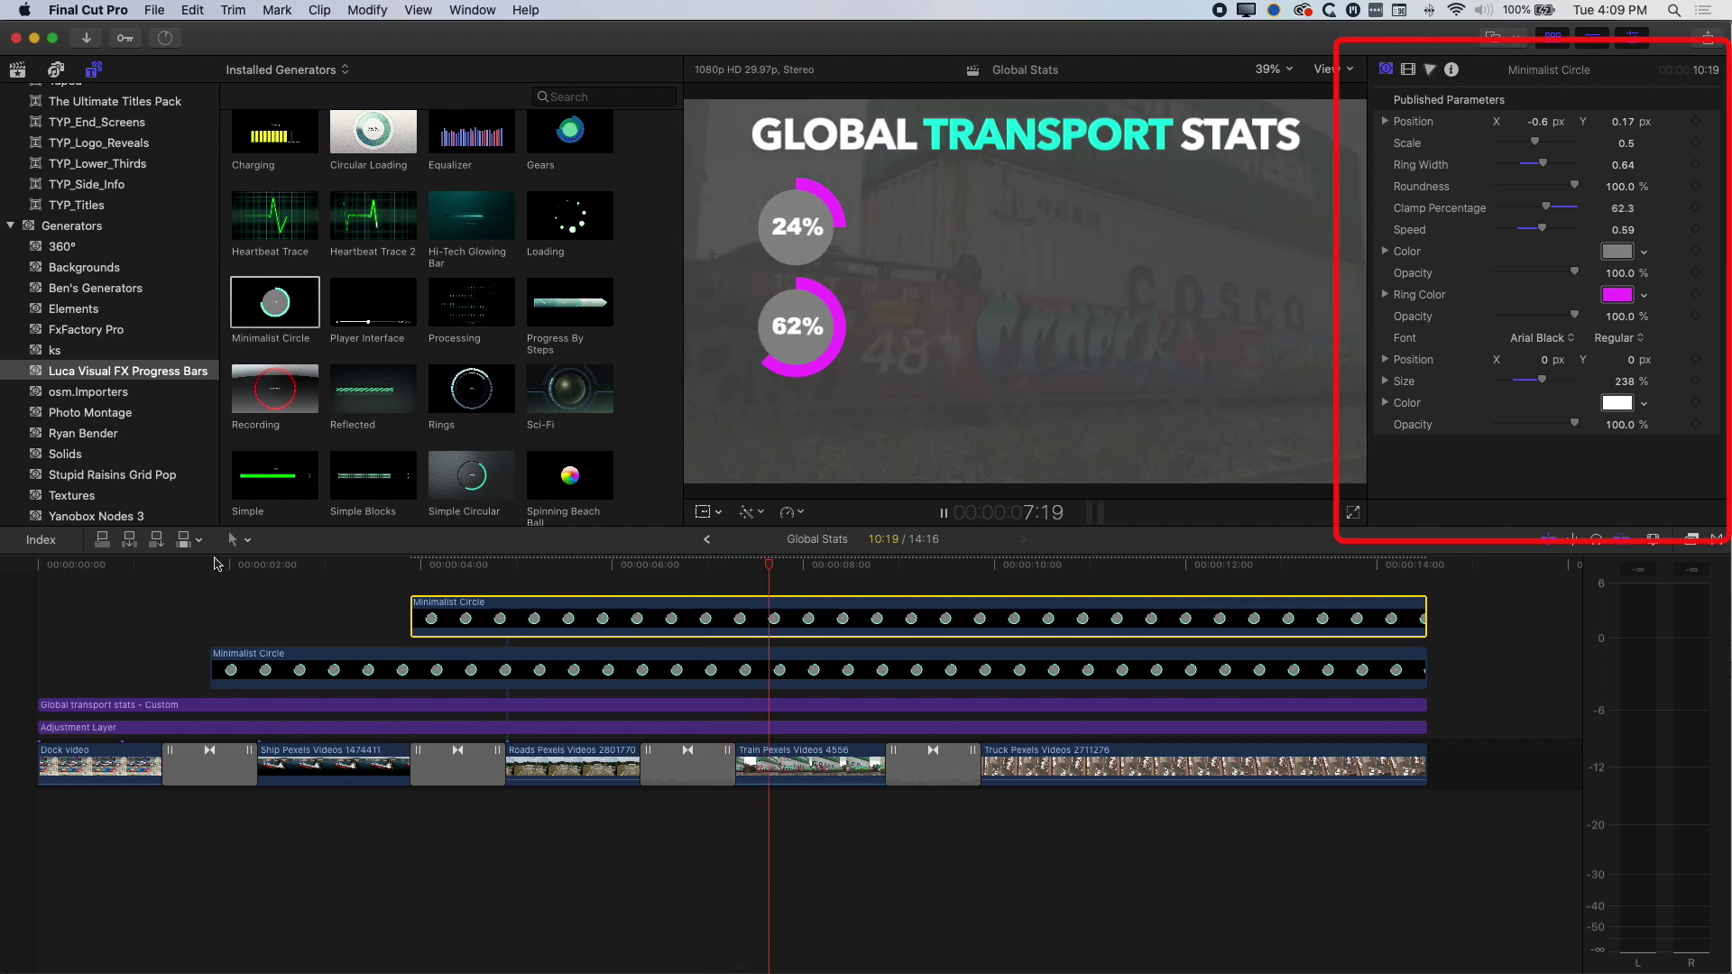
{"action": "key", "text": "space"}
{"action": "scroll", "coordinate": [704, 635], "scroll_direction": "up", "scroll_amount": 1}
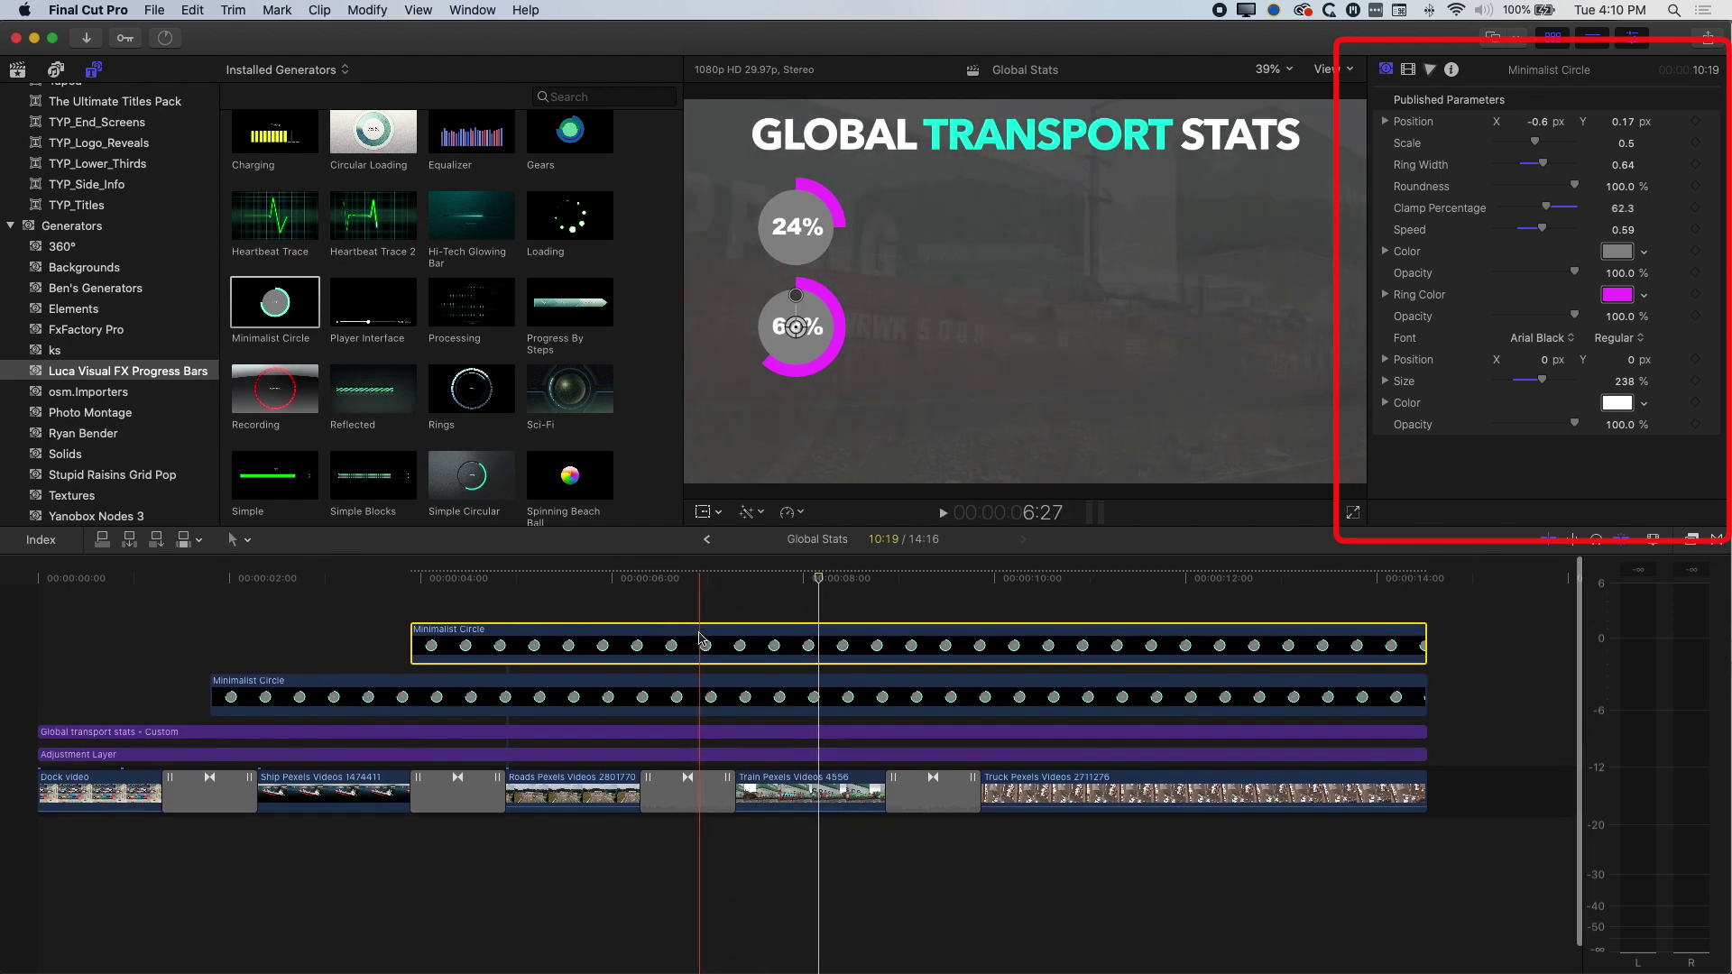
Step: Shift the ring clip later and set the third ring's Position Y to about -554 px
{"action": "left_click_drag", "start_coordinate": [704, 636], "coordinate": [823, 603]}
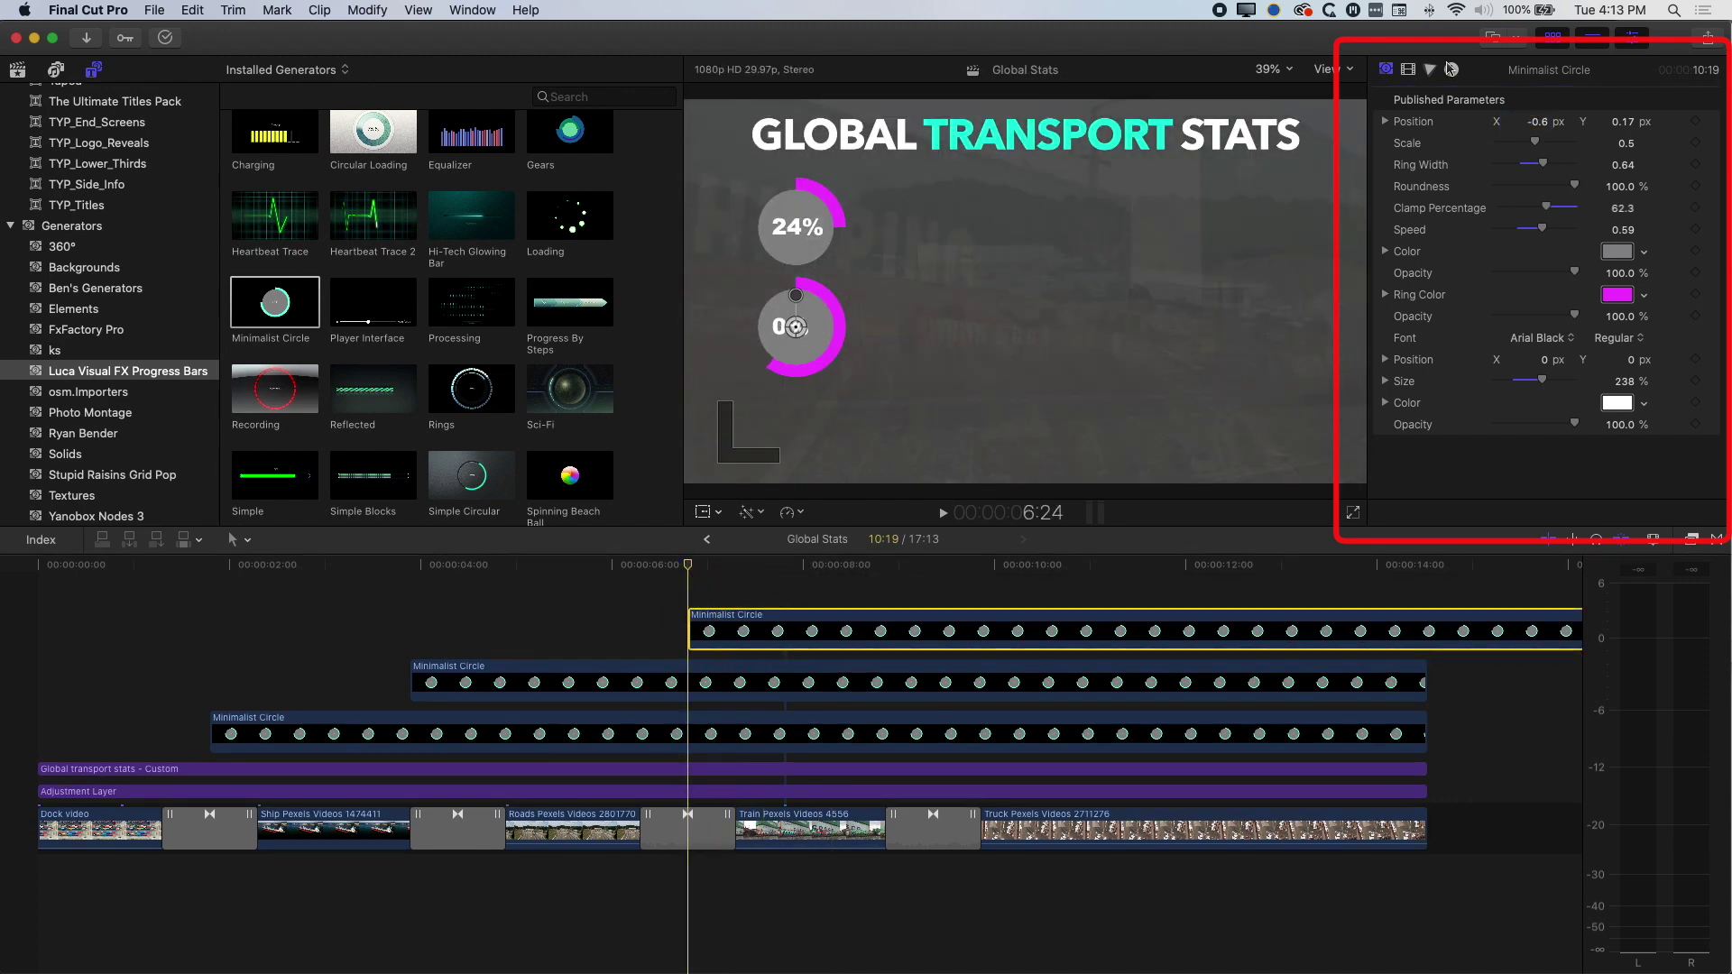
{"action": "left_click", "coordinate": [1409, 70]}
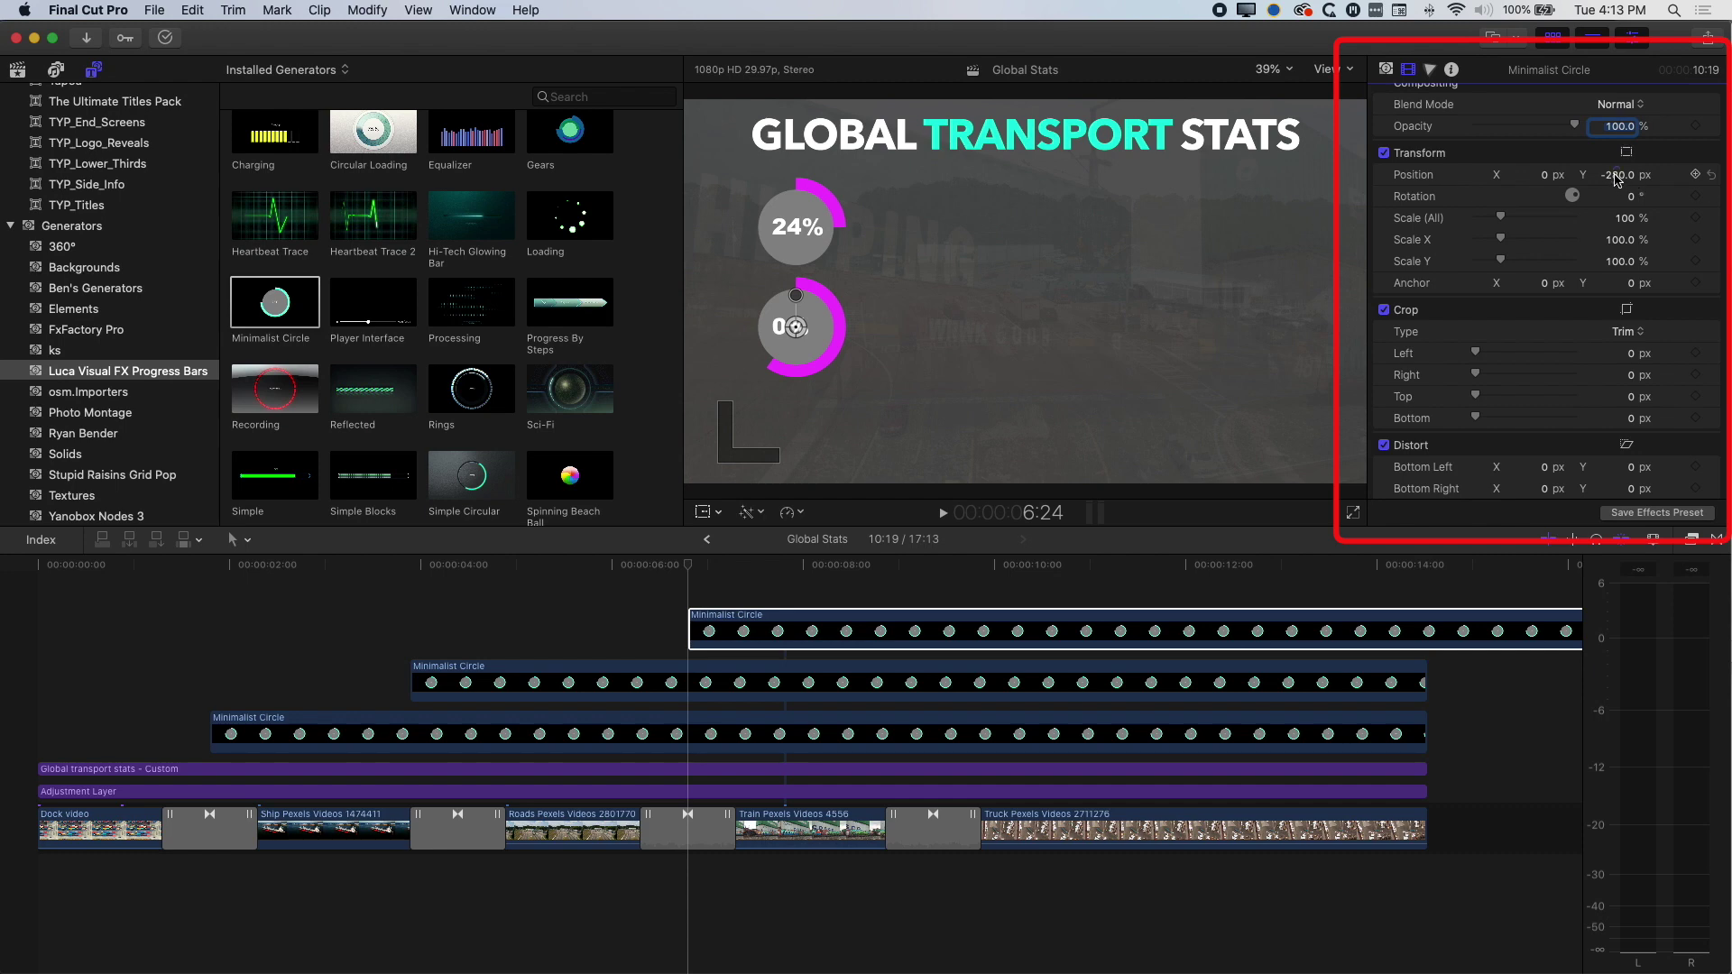
{"action": "left_click_drag", "start_coordinate": [1617, 180], "coordinate": [1618, 176]}
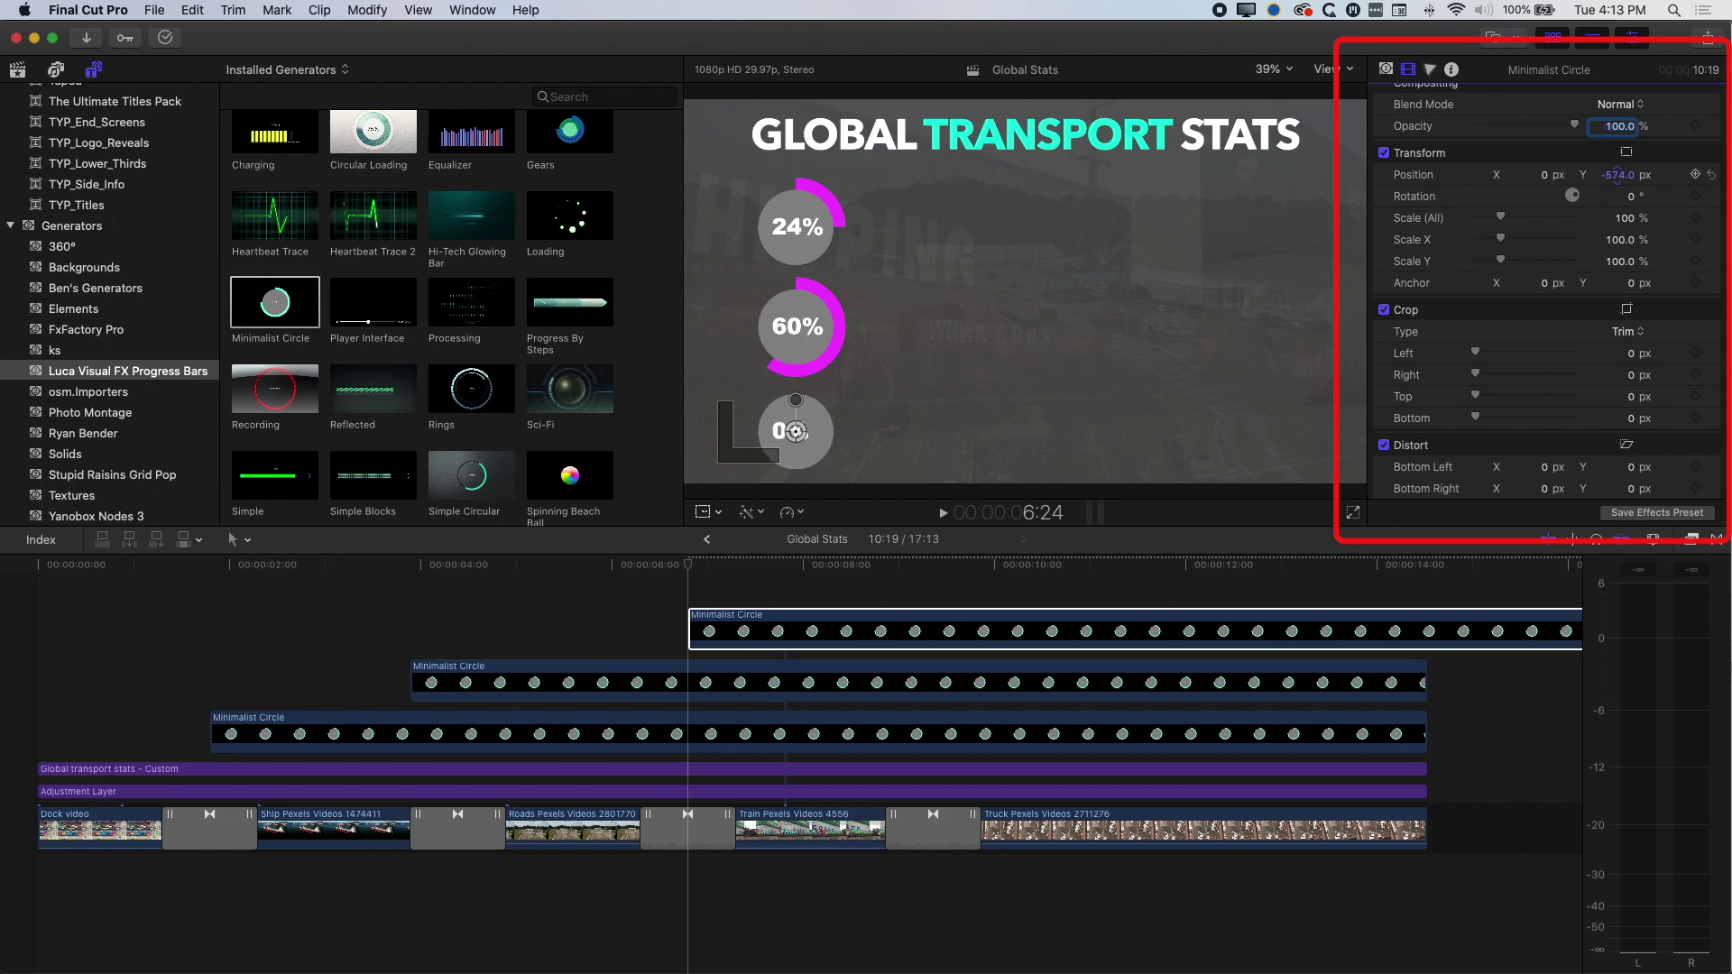
{"action": "left_click_drag", "start_coordinate": [1618, 176], "coordinate": [1618, 175]}
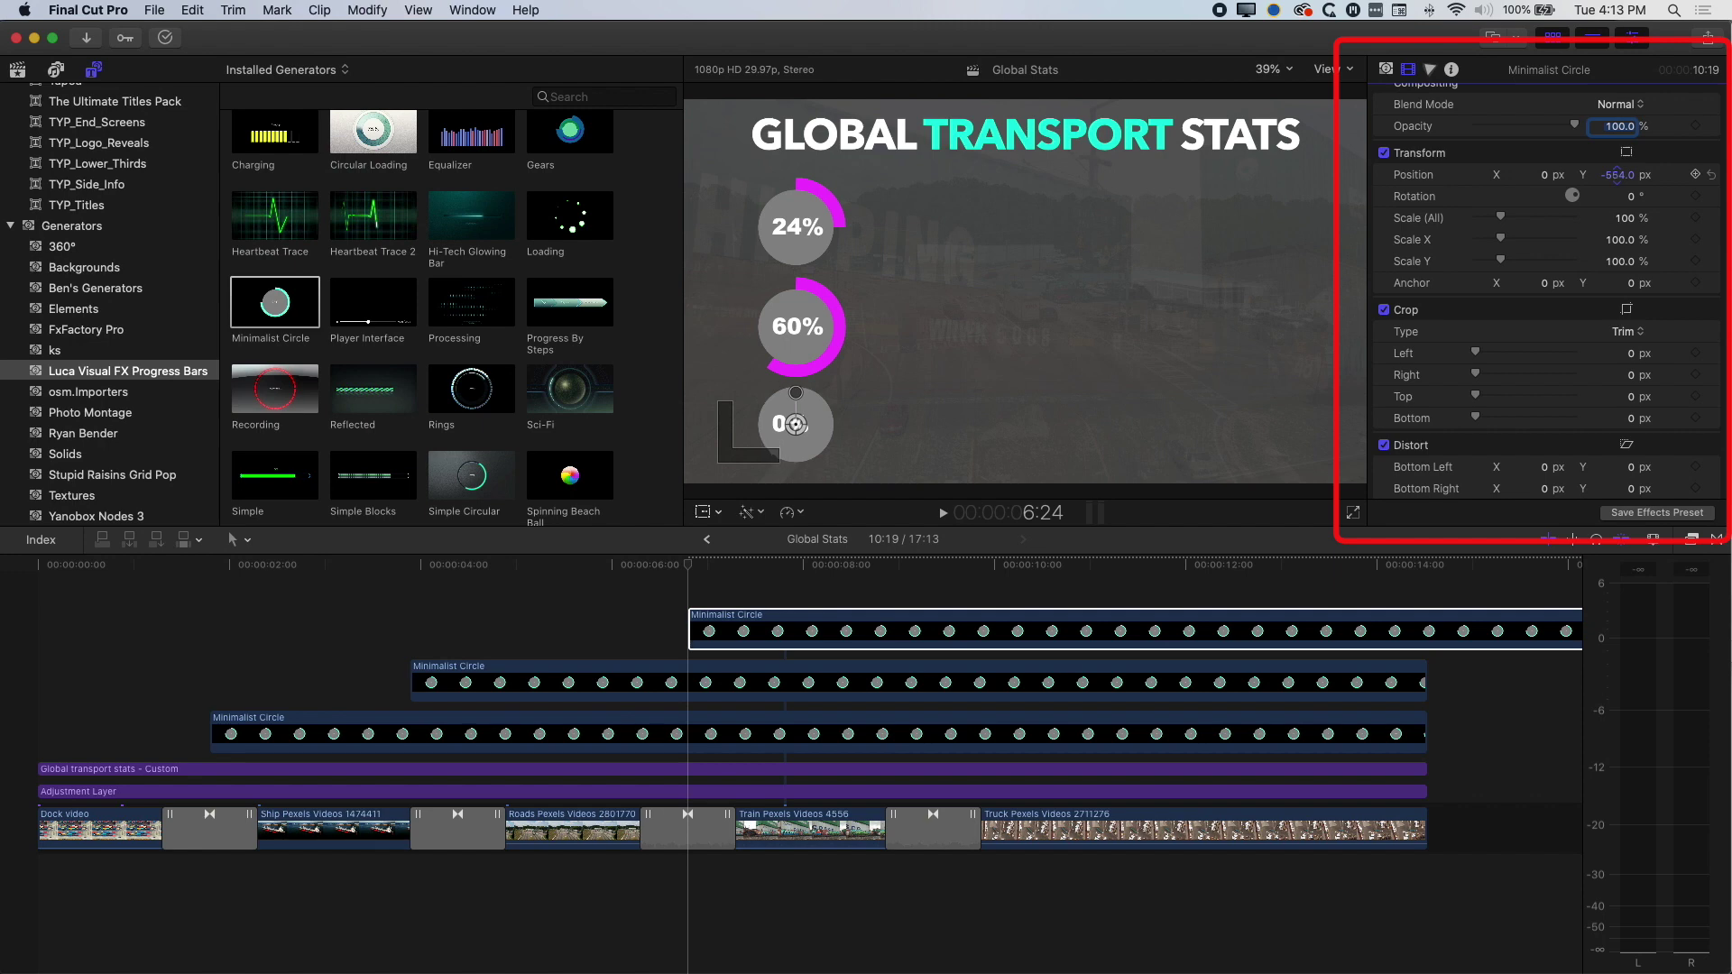
{"action": "key", "text": "Left"}
{"action": "key", "text": "Left"}
{"action": "key", "text": "Left"}
{"action": "key", "text": "Left"}
Step: Reduce the 'GLOBAL TRANSPORT STATS' title text size from 120 to 93
{"action": "left_click", "coordinate": [811, 178]}
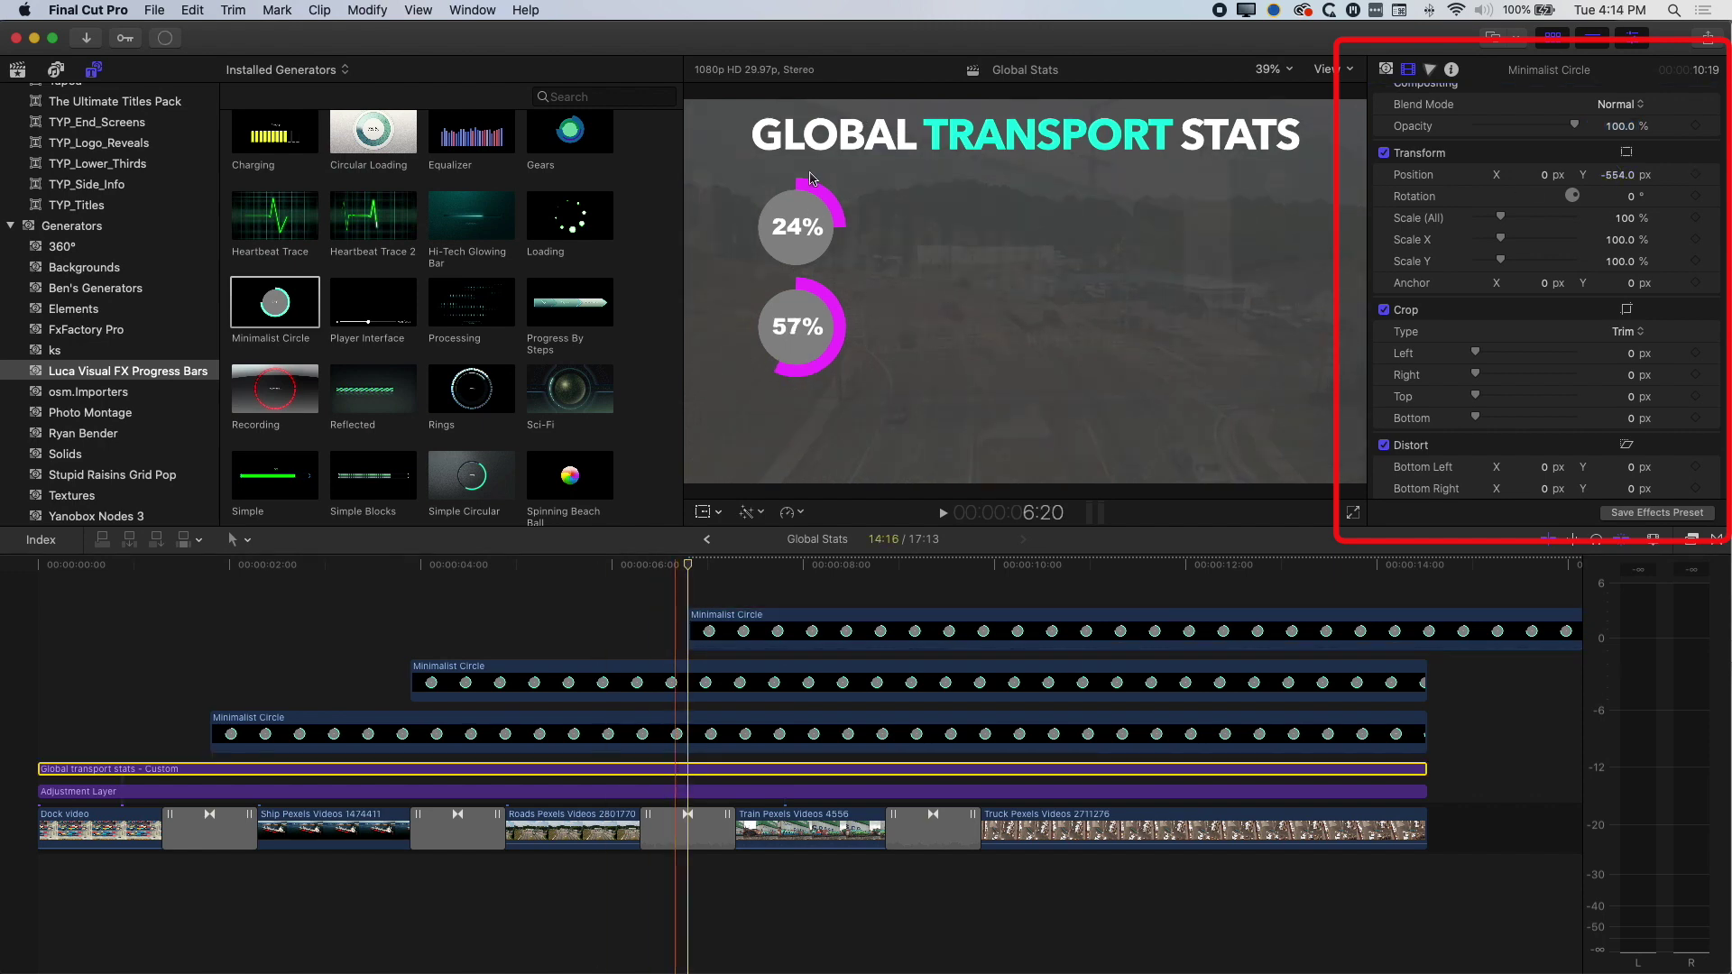
{"action": "left_click", "coordinate": [822, 140]}
{"action": "left_click_drag", "start_coordinate": [848, 144], "coordinate": [848, 145]}
{"action": "double_click", "coordinate": [849, 143]}
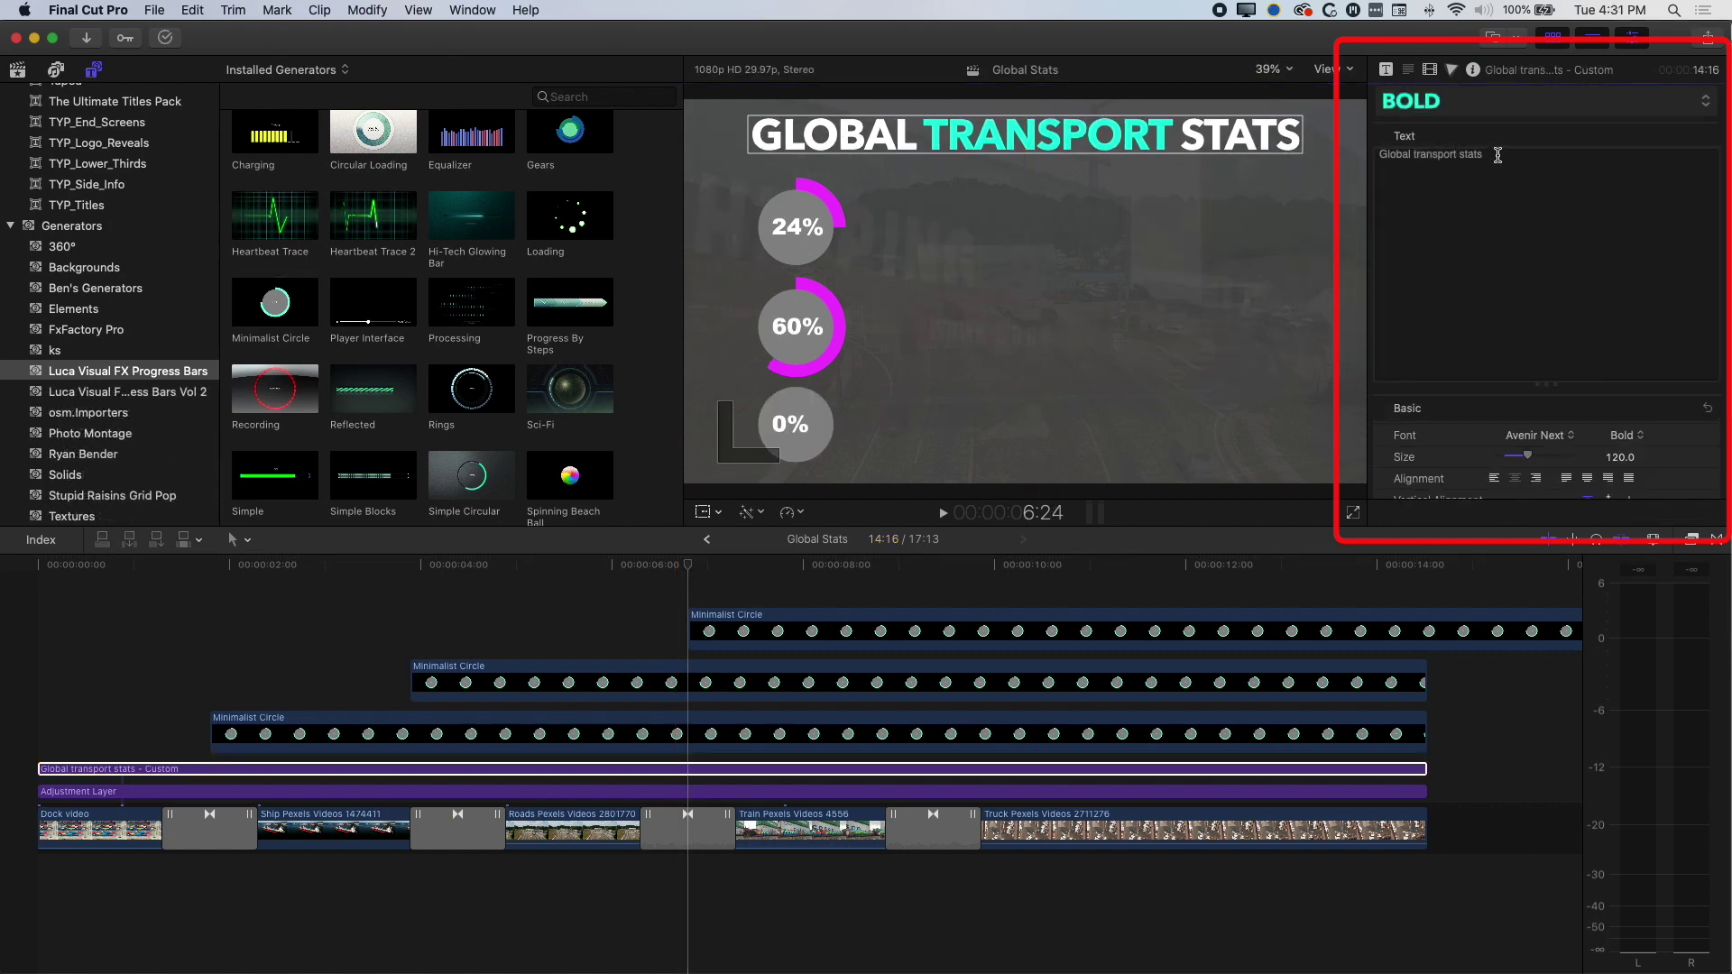
{"action": "left_click_drag", "start_coordinate": [1500, 155], "coordinate": [1370, 152]}
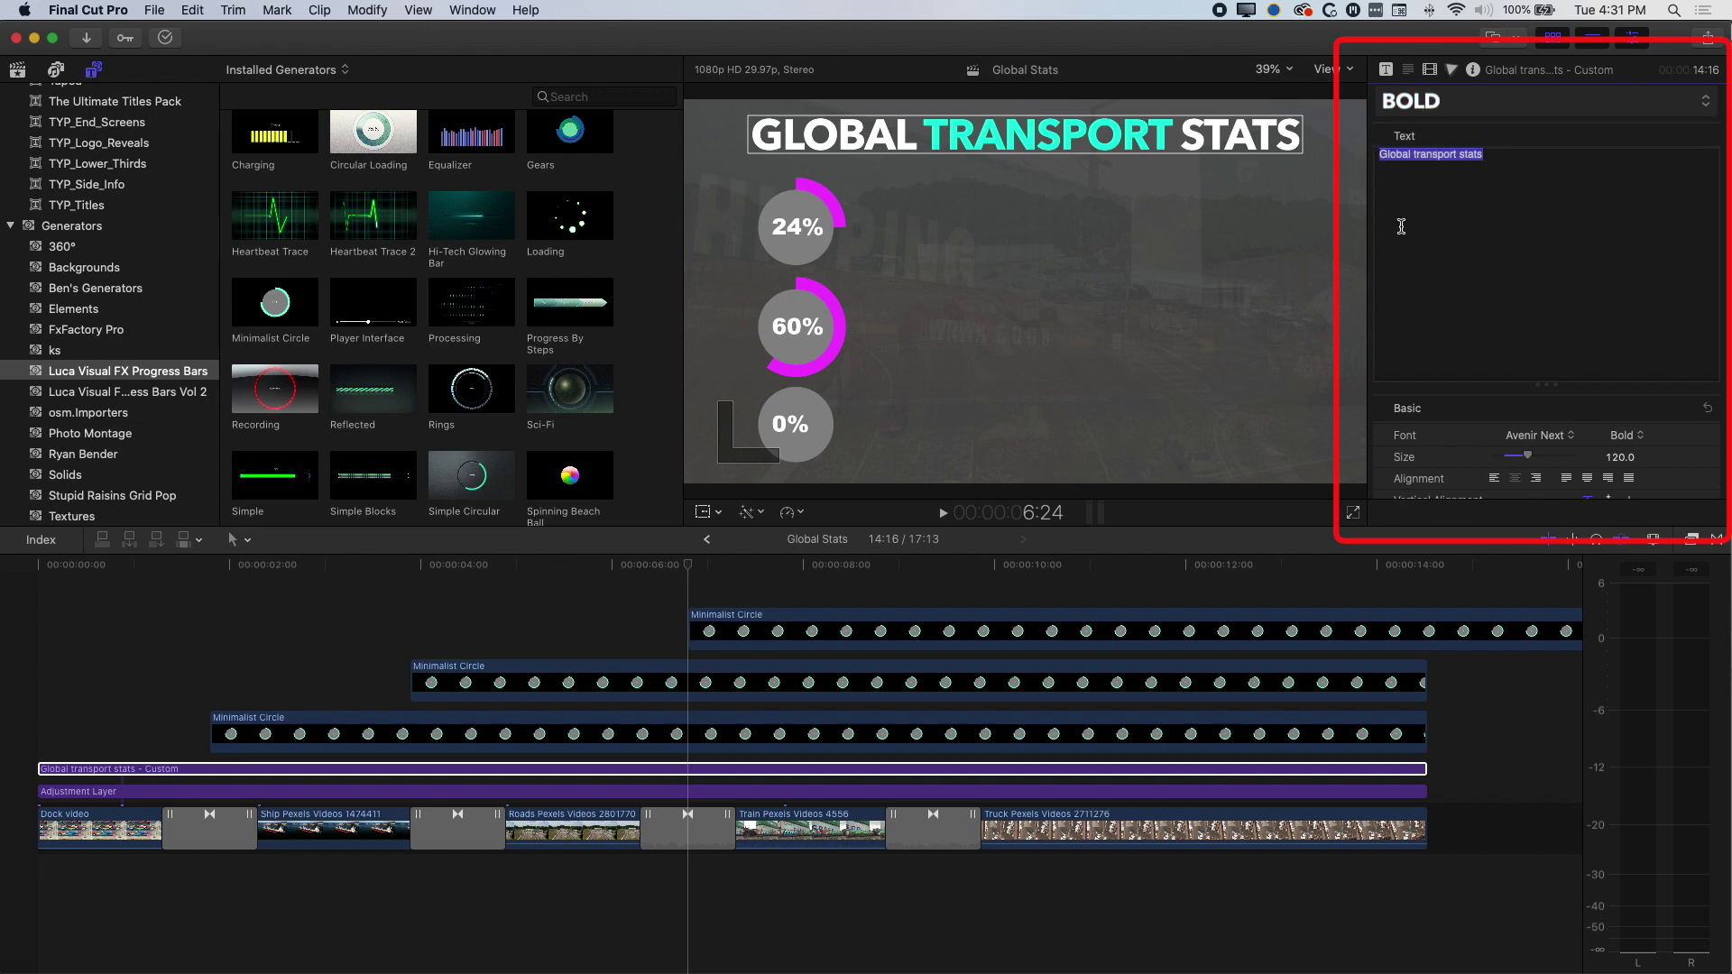
{"action": "left_click_drag", "start_coordinate": [1528, 460], "coordinate": [1519, 457]}
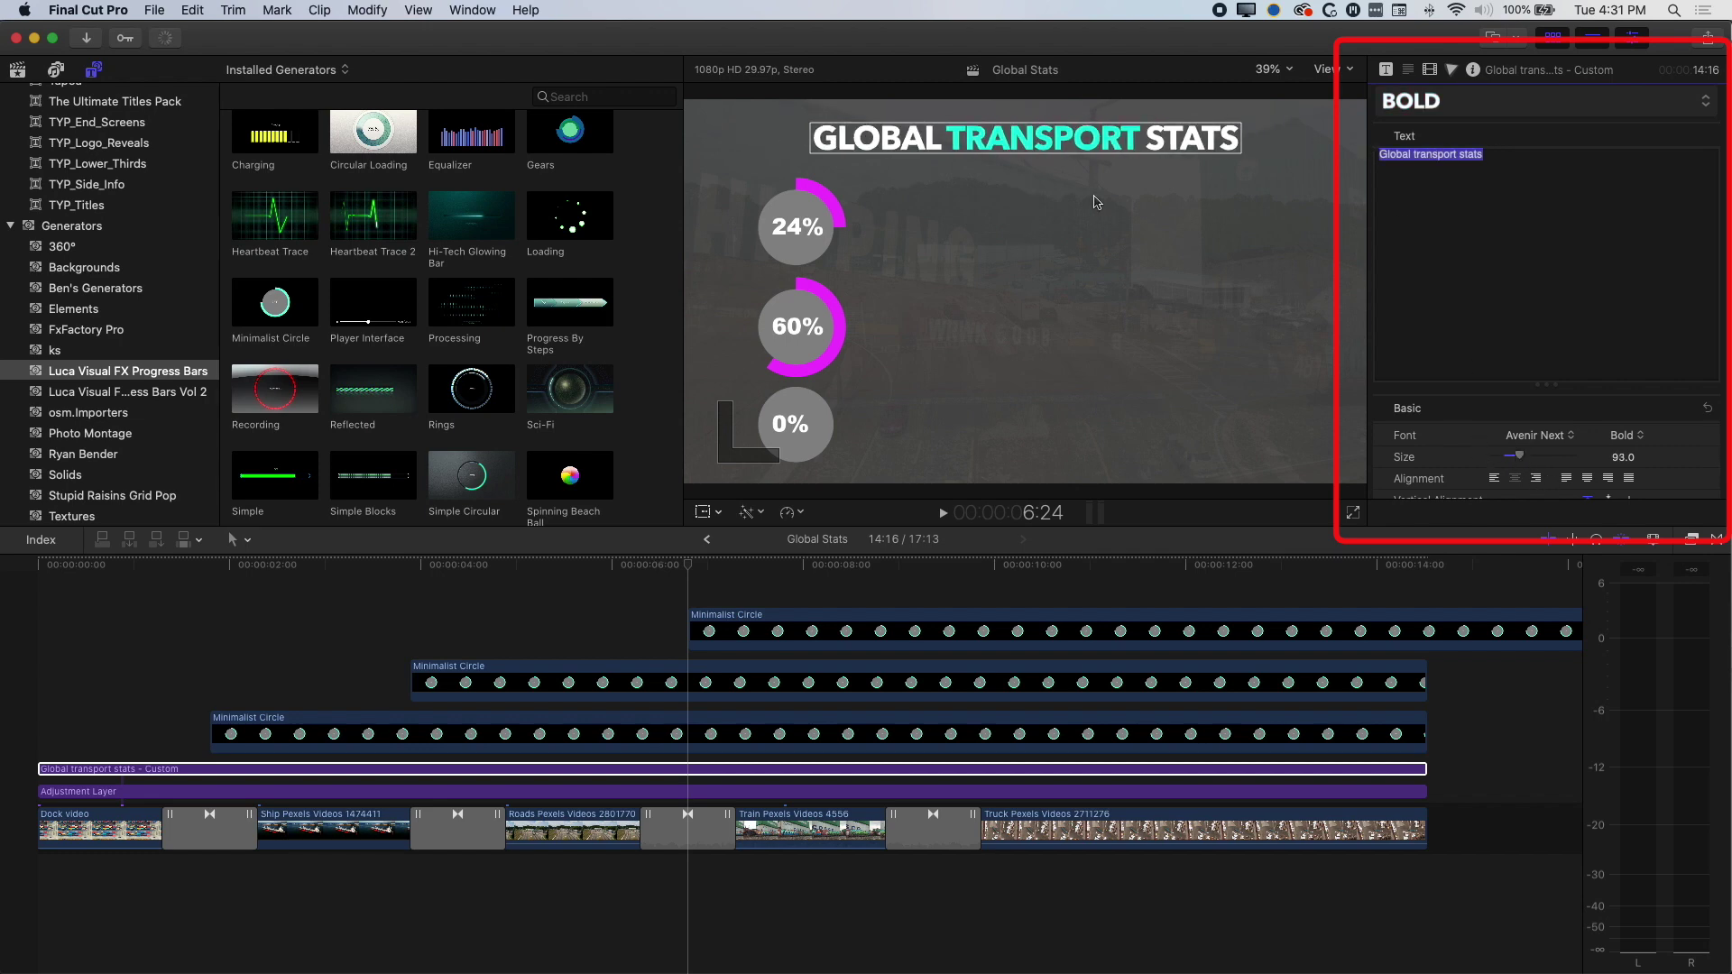
{"action": "left_click", "coordinate": [1036, 138]}
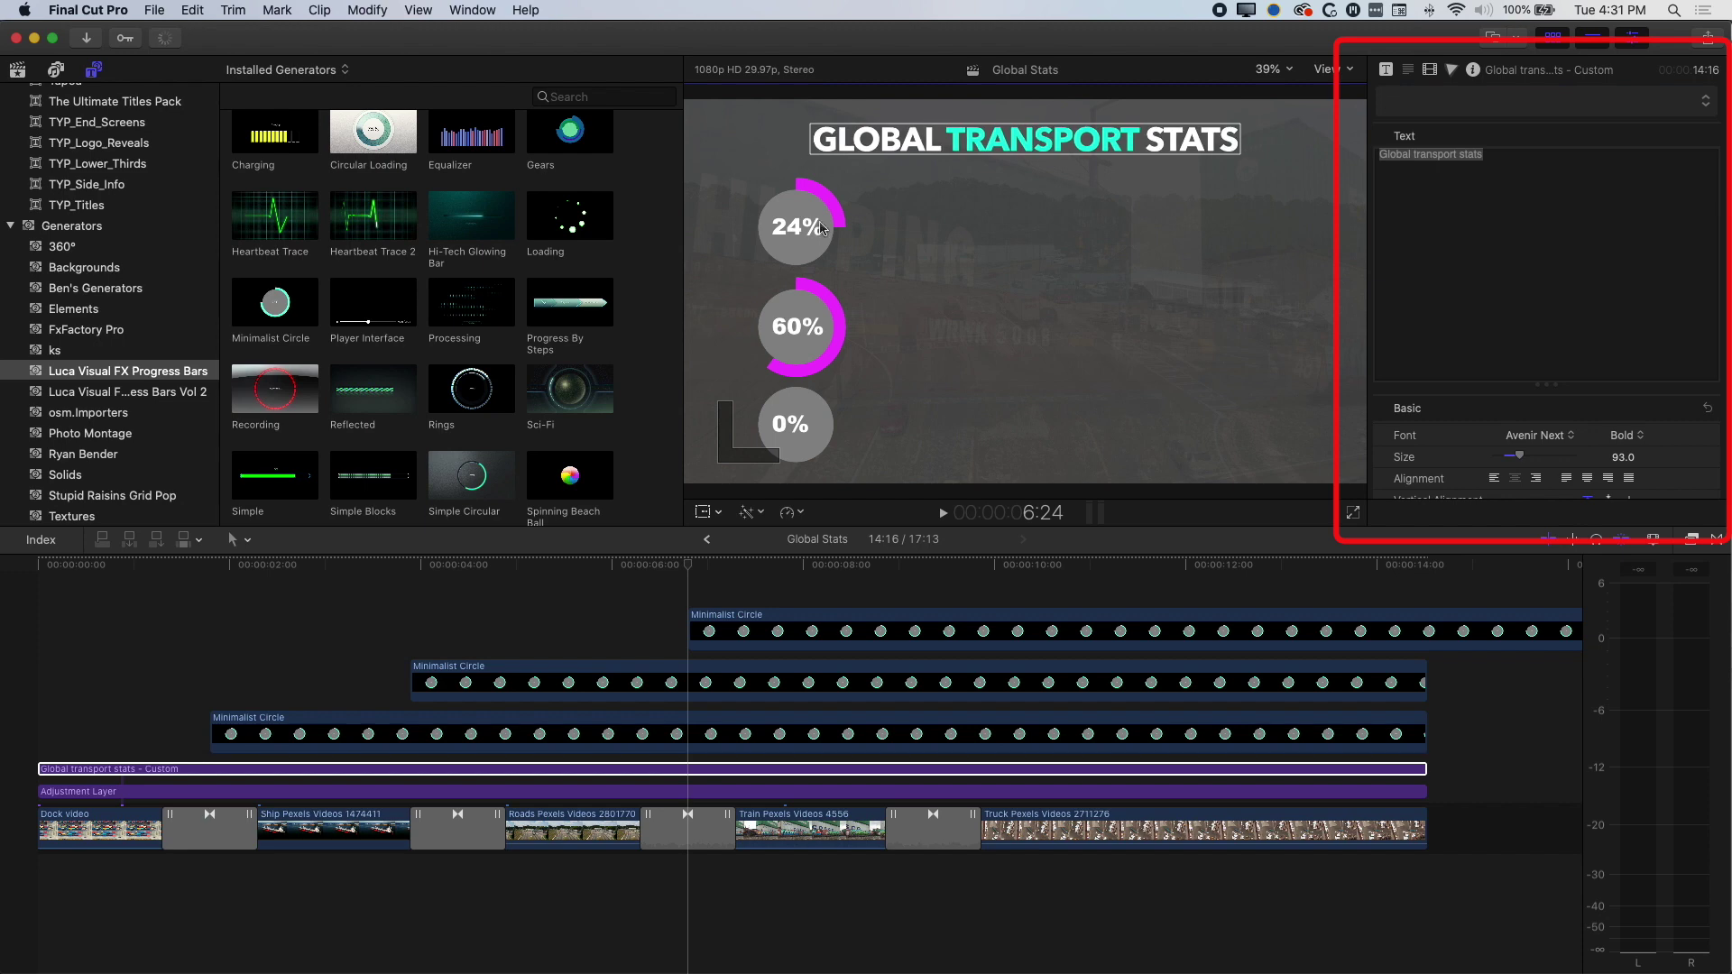
{"action": "left_click", "coordinate": [484, 738]}
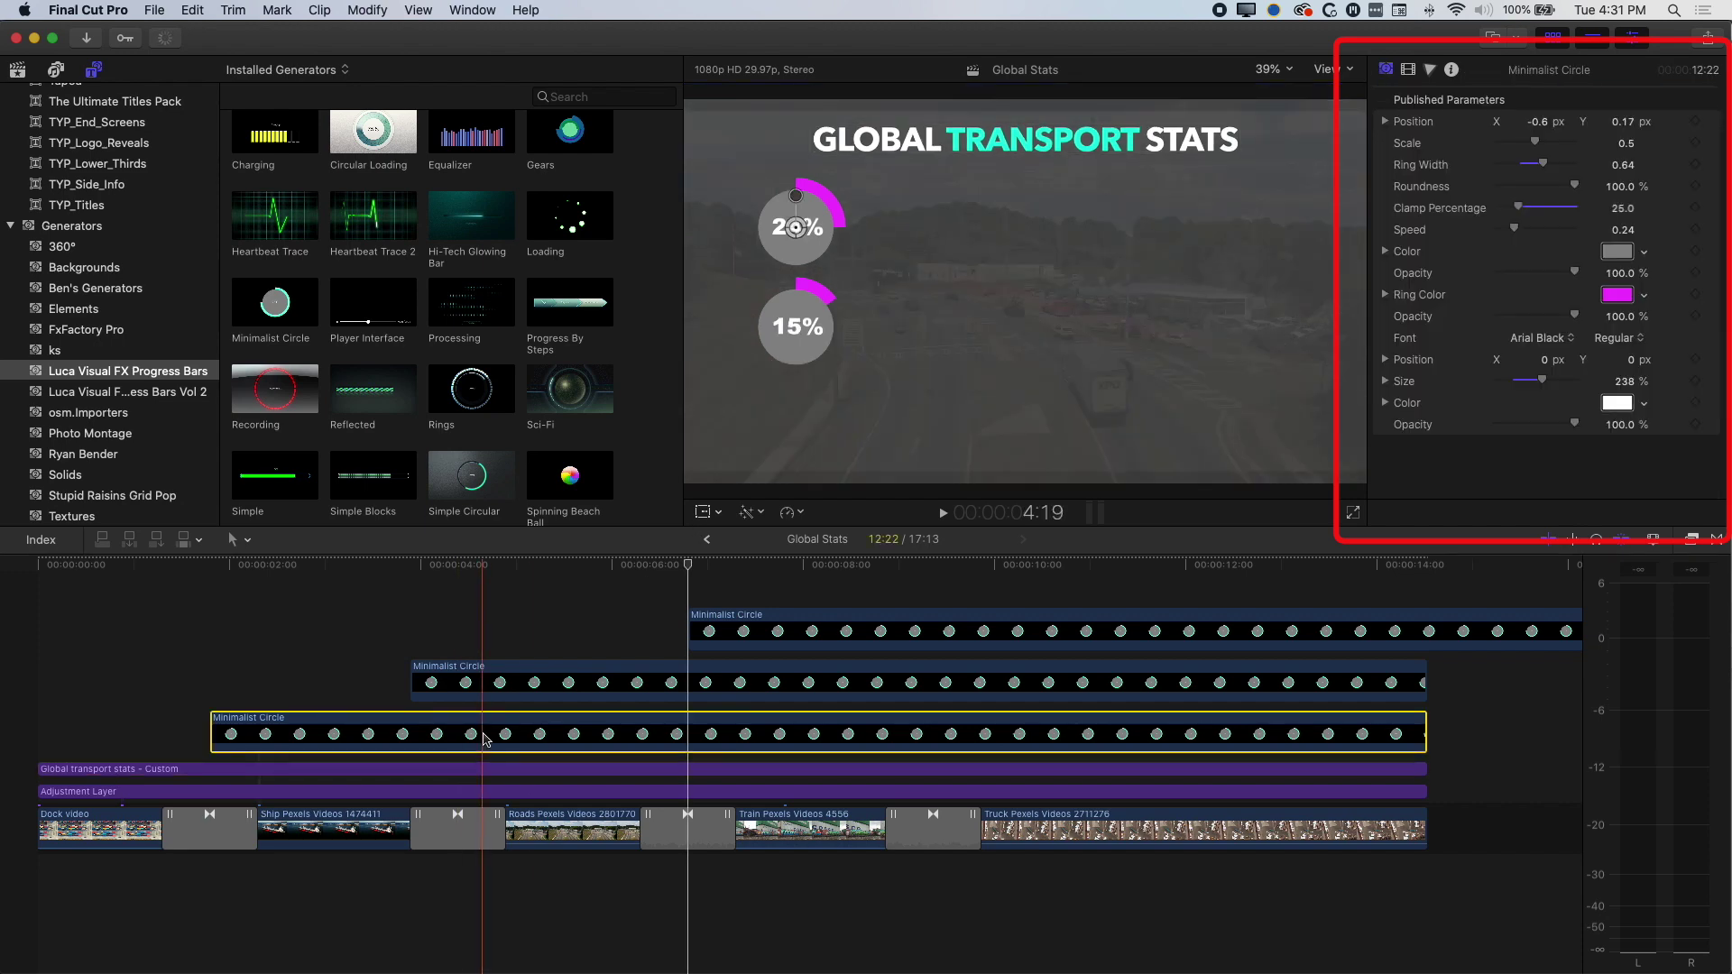
Step: Set the top ring's Scale to 0.15 at a frame showing all three rings
{"action": "left_click", "coordinate": [1408, 70]}
{"action": "left_click", "coordinate": [334, 570]}
{"action": "left_click", "coordinate": [1386, 69]}
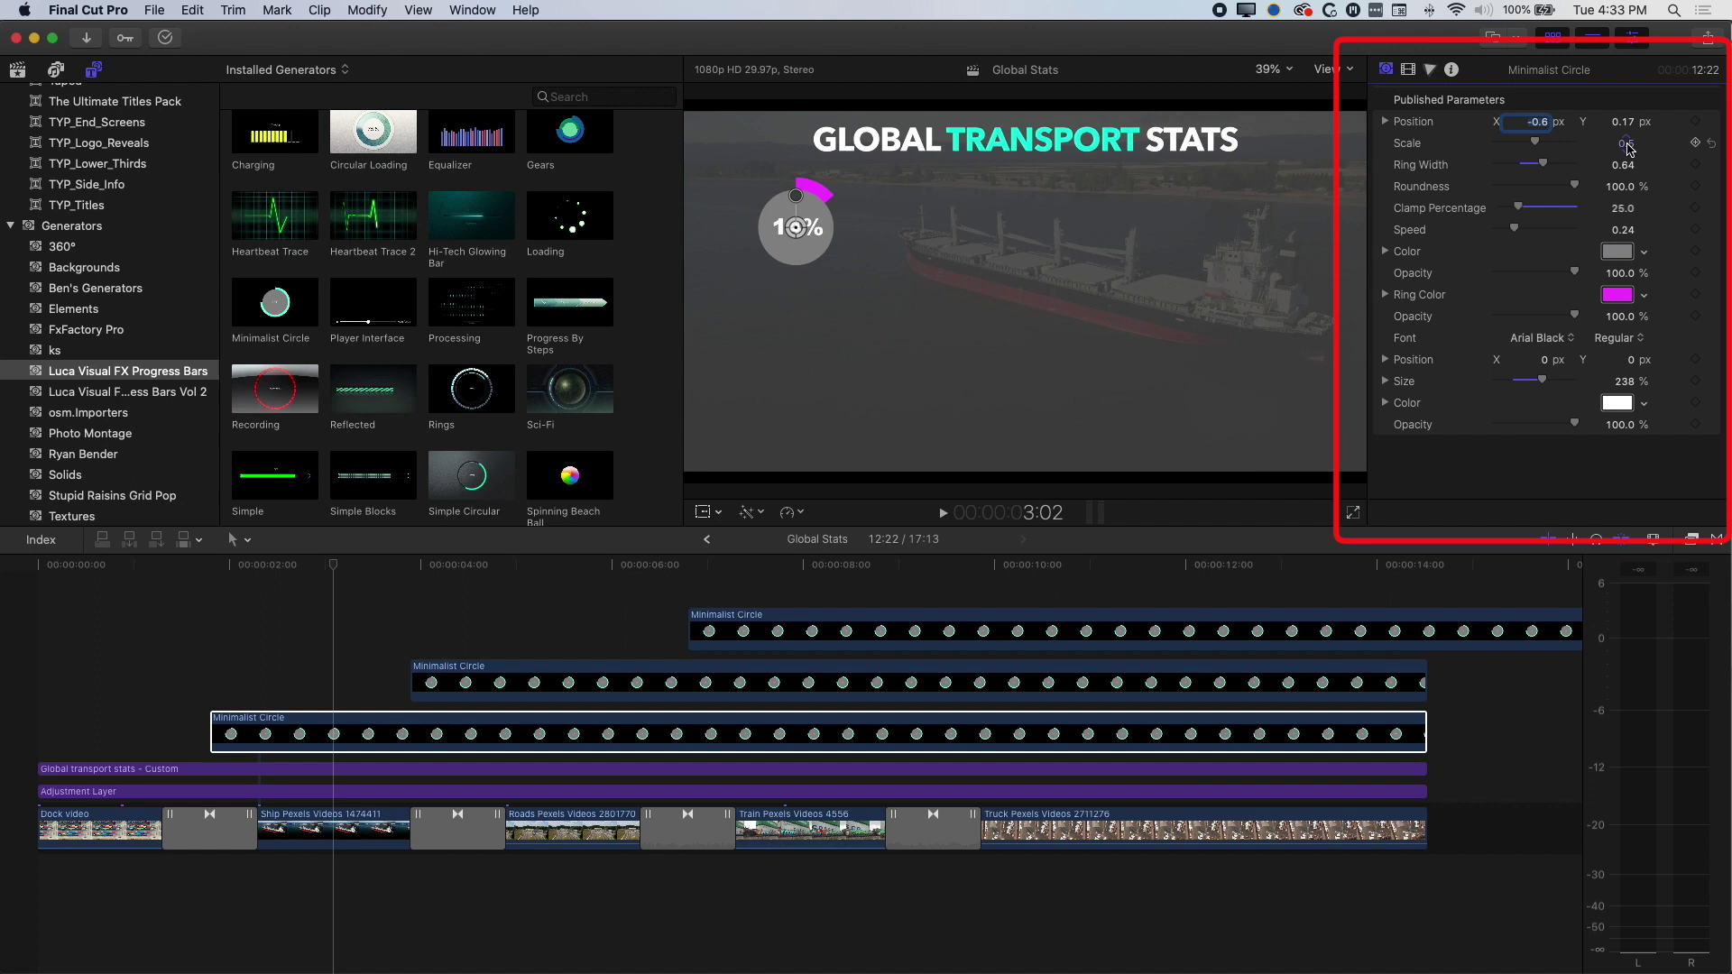
{"action": "left_click_drag", "start_coordinate": [333, 565], "coordinate": [733, 570]}
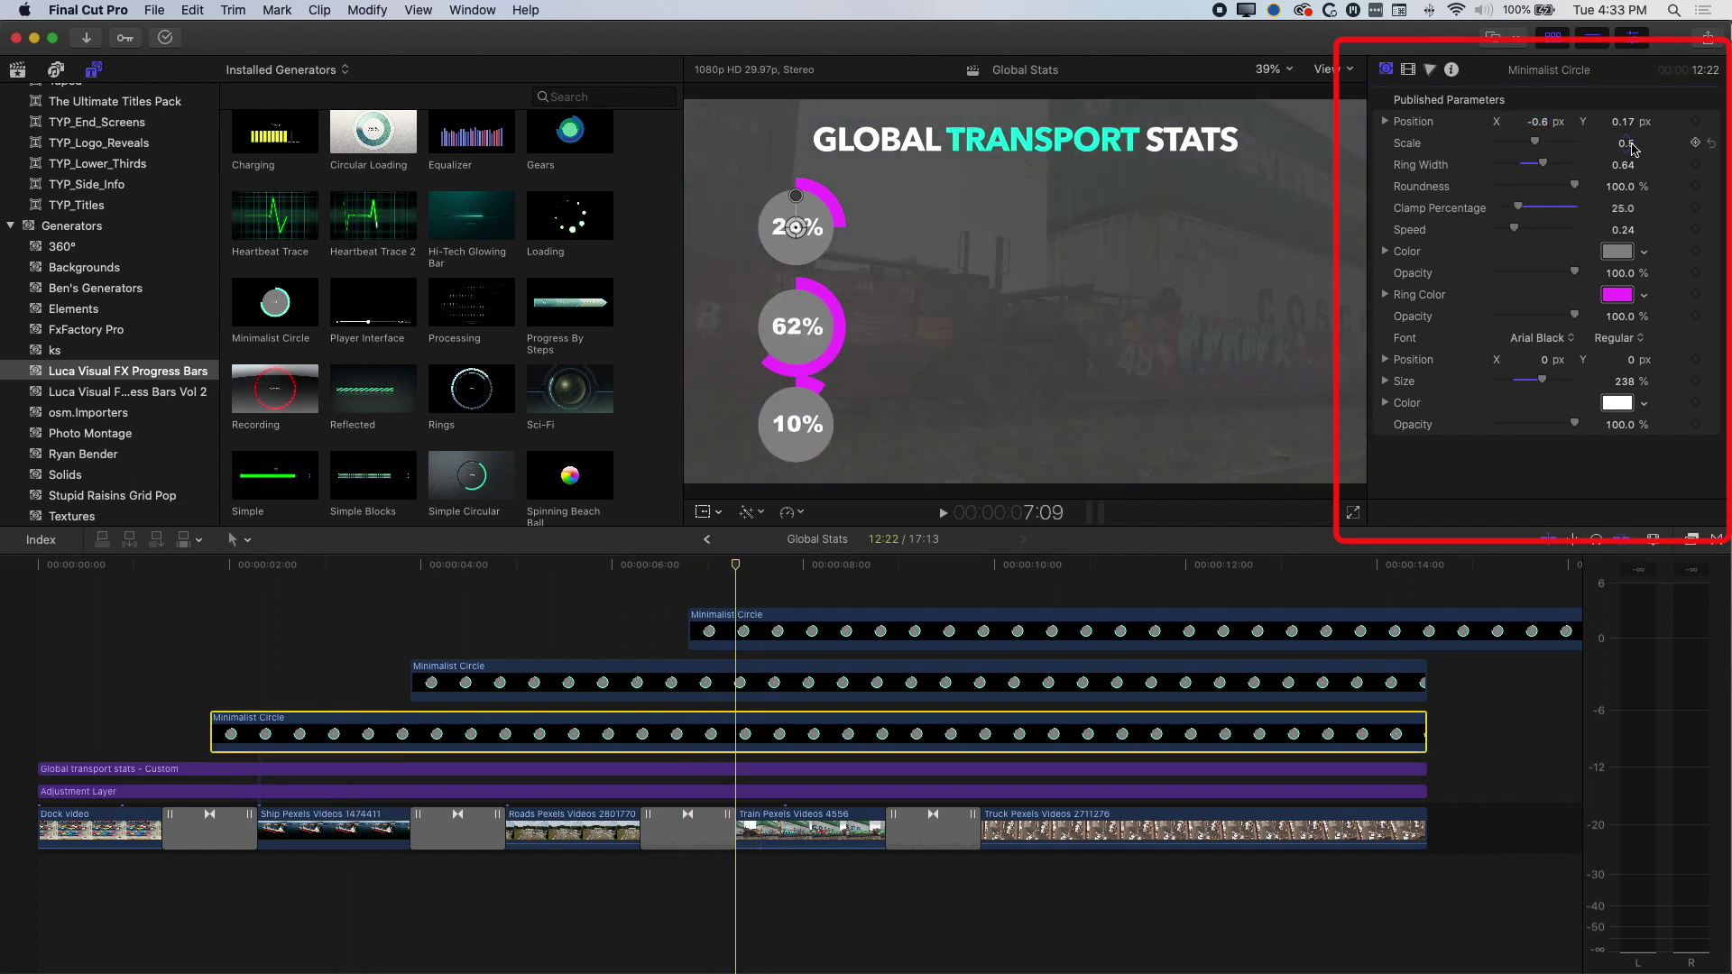
{"action": "left_click_drag", "start_coordinate": [1631, 151], "coordinate": [1588, 151]}
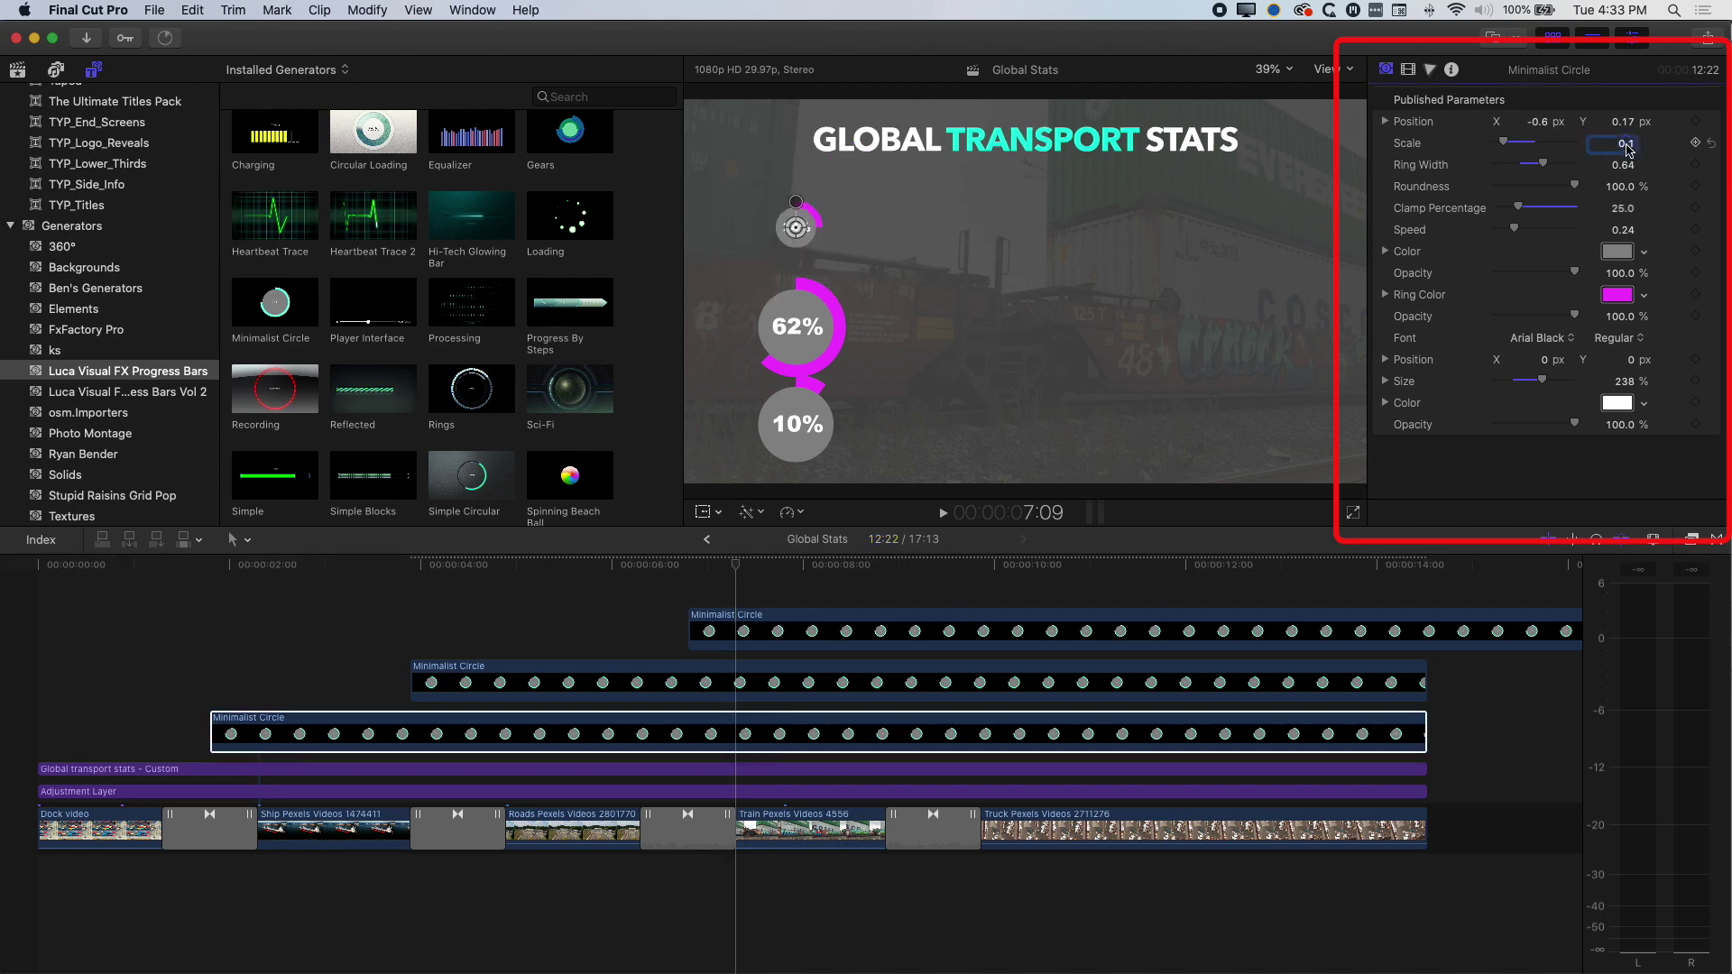
{"action": "type", "text": ".2"}
{"action": "key", "text": "Tab"}
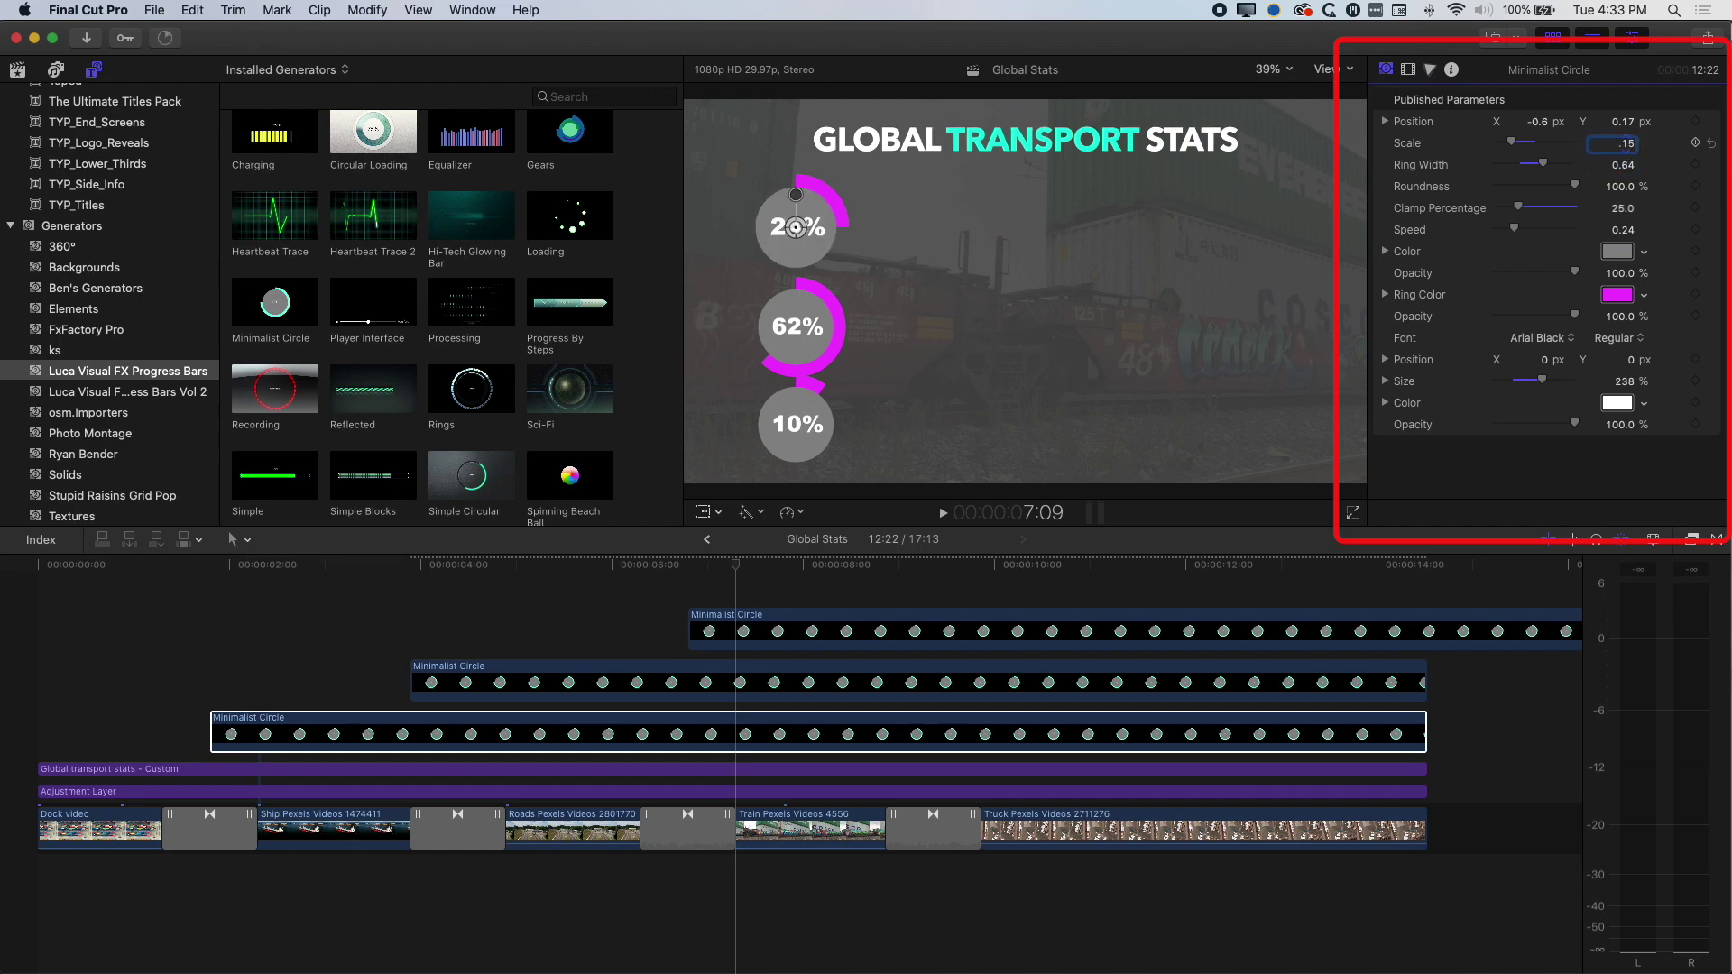
{"action": "type", "text": ".15"}
{"action": "key", "text": "Return"}
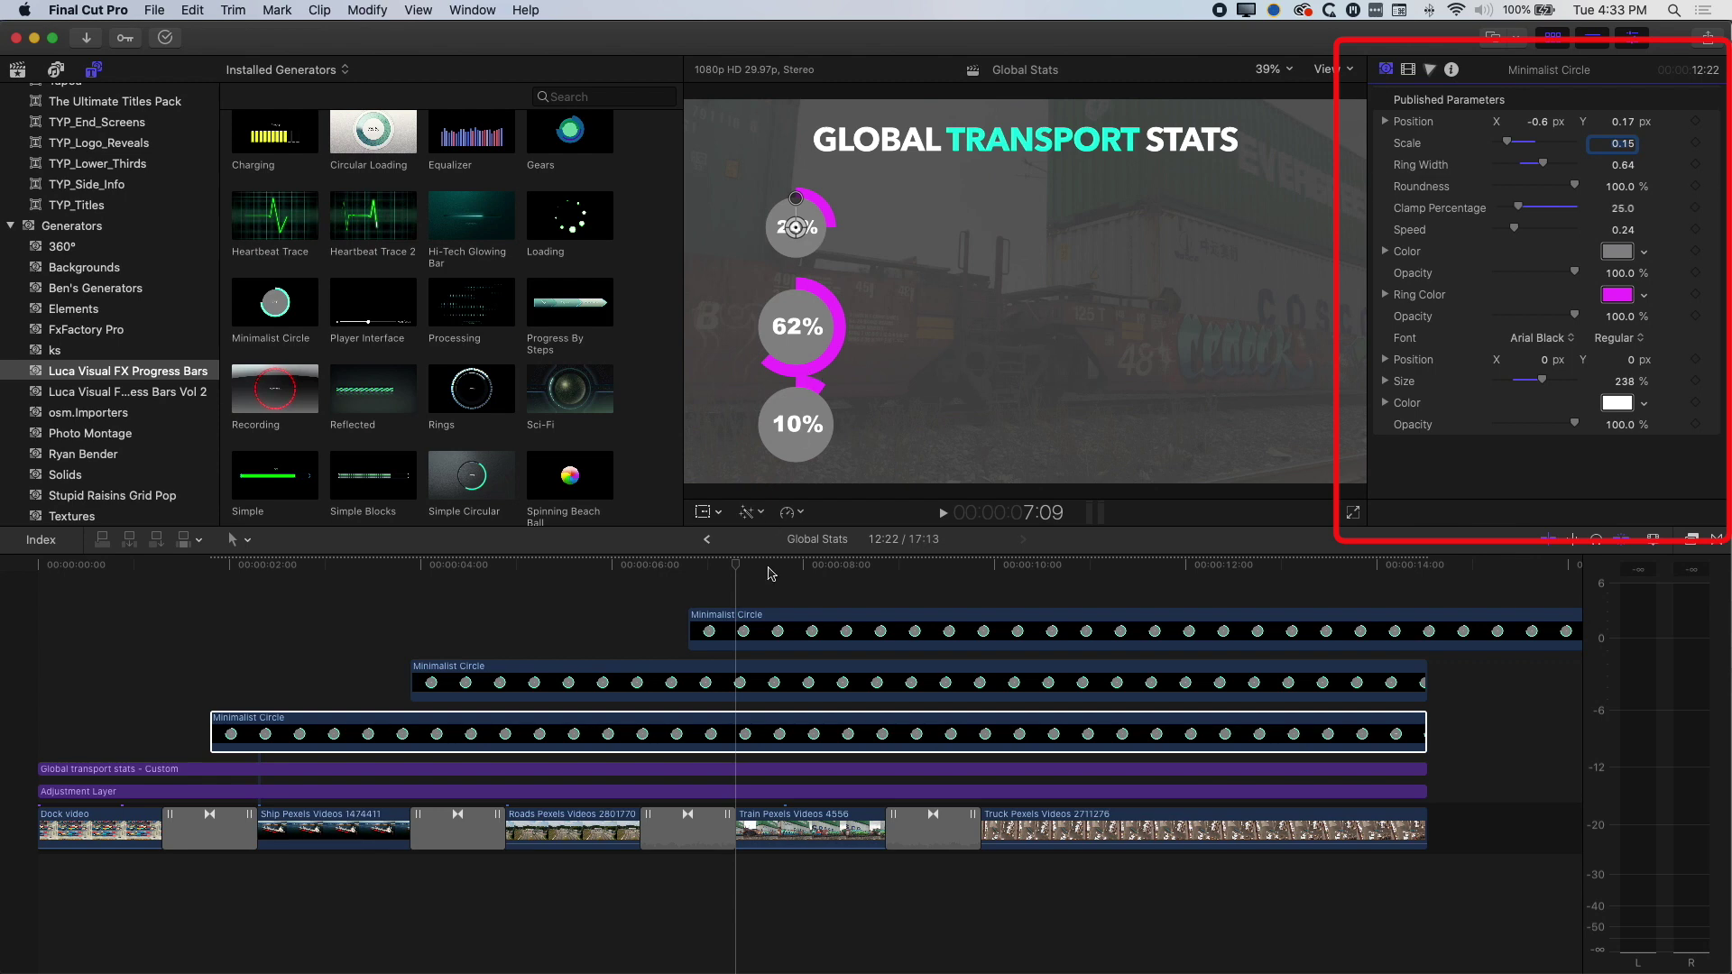
Step: Set the middle and bottom rings' Scale to 0.15 as well
{"action": "left_click", "coordinate": [758, 691]}
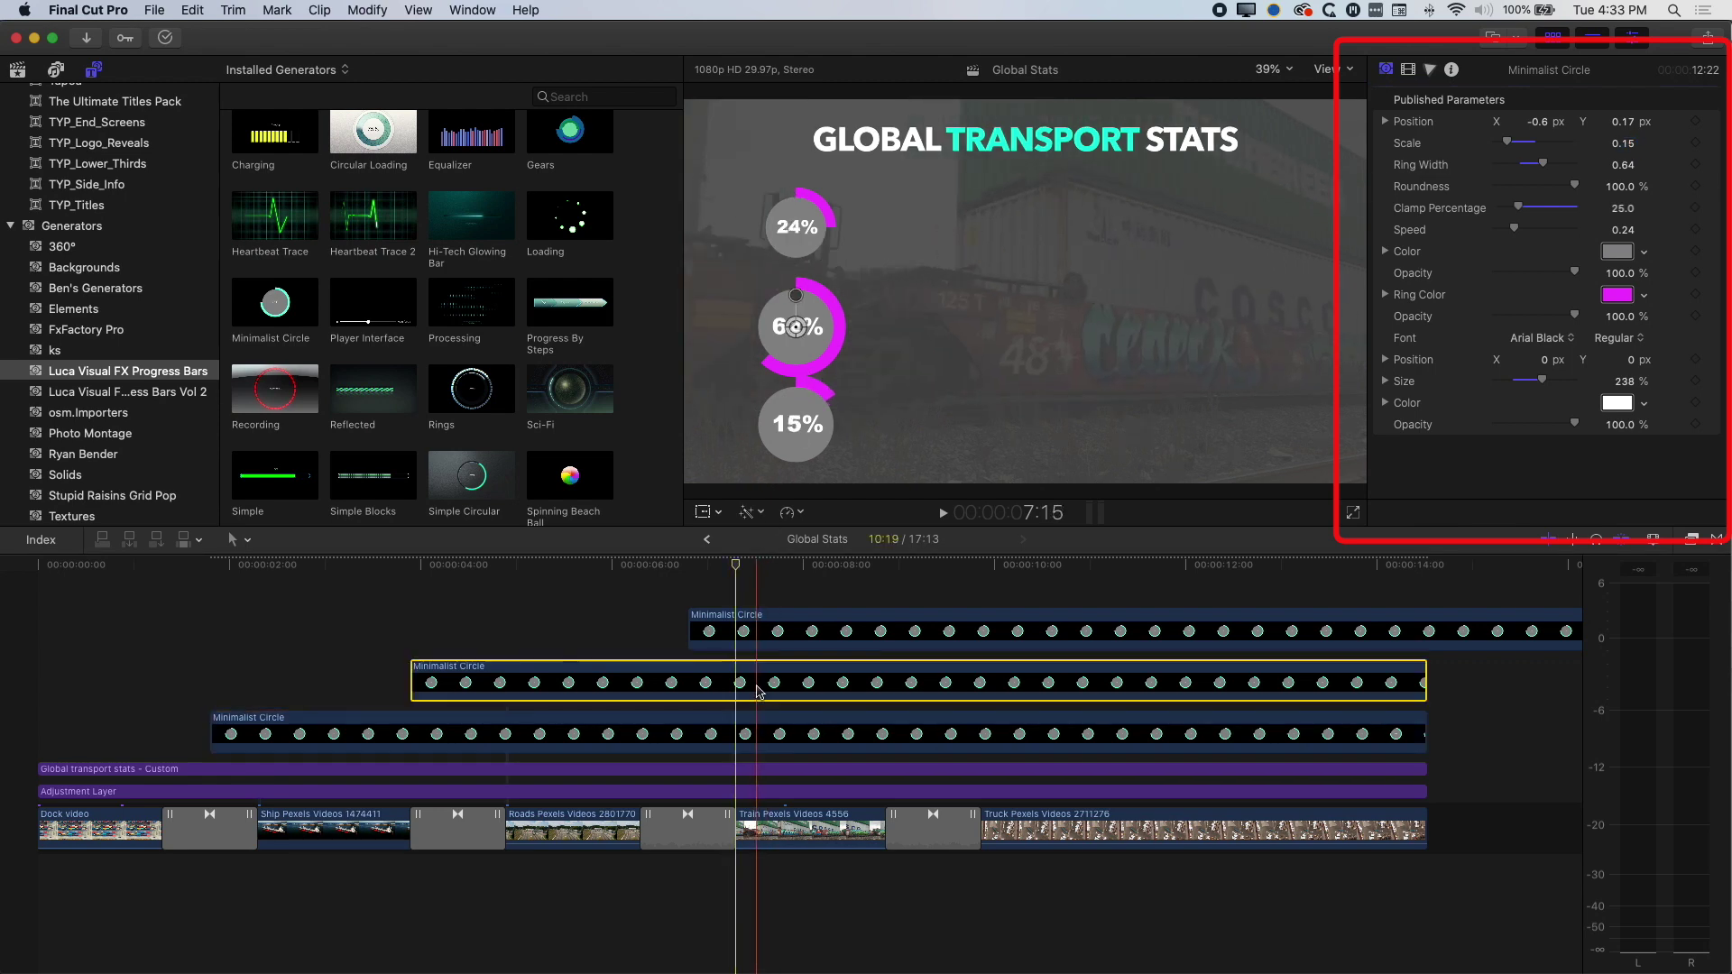
{"action": "left_click", "coordinate": [1629, 146]}
{"action": "key", "text": "Return"}
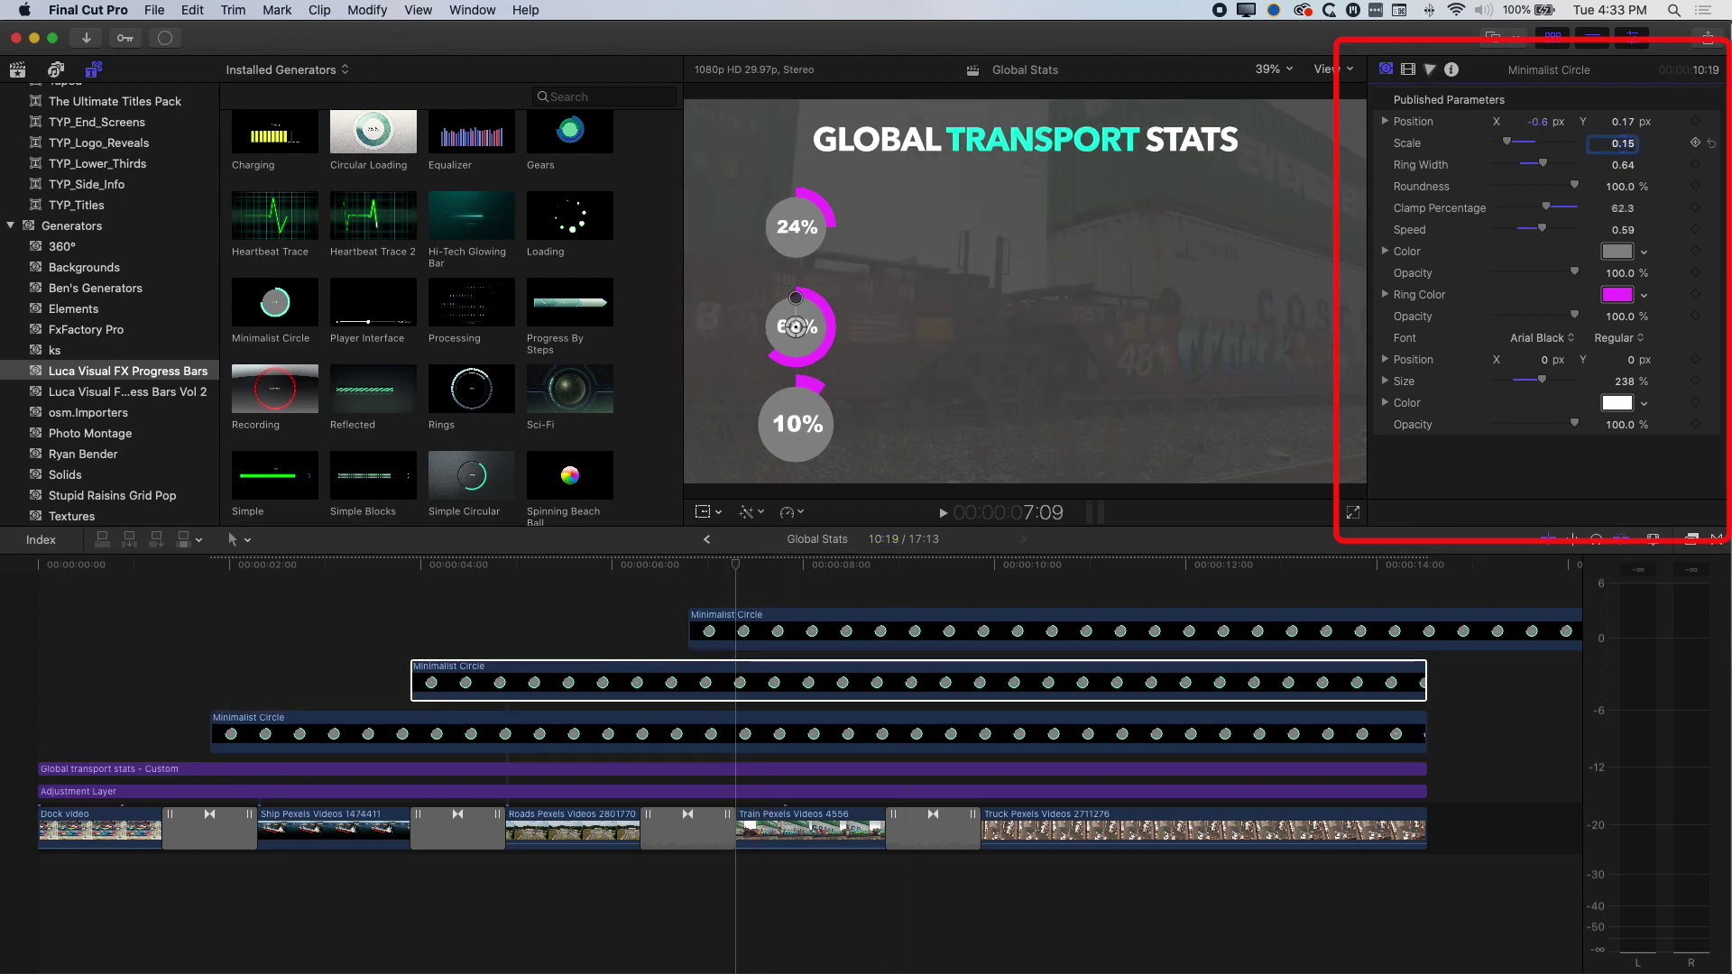
{"action": "left_click", "coordinate": [815, 632]}
{"action": "left_click", "coordinate": [1627, 145]}
{"action": "type", "text": "1"}
{"action": "key", "text": "Return"}
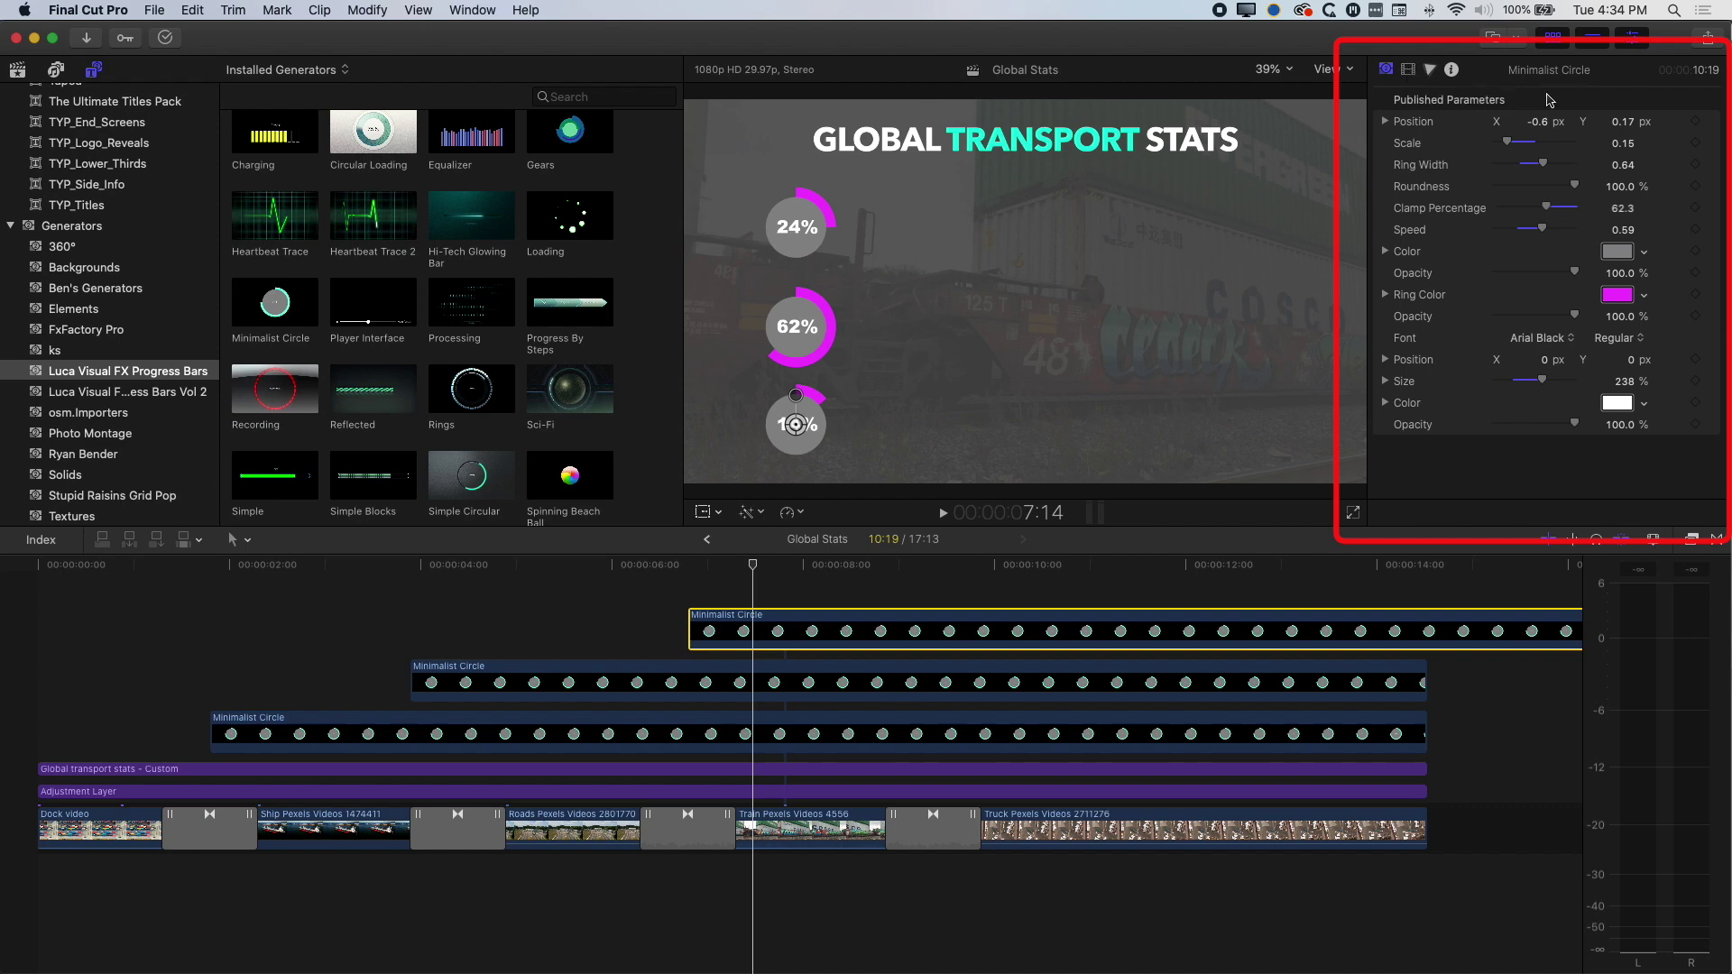
{"action": "left_click", "coordinate": [1409, 69]}
Step: Nudge the bottom and middle rings' Position Y so the three rings are evenly spaced
{"action": "left_click_drag", "start_coordinate": [1624, 194], "coordinate": [1628, 194]}
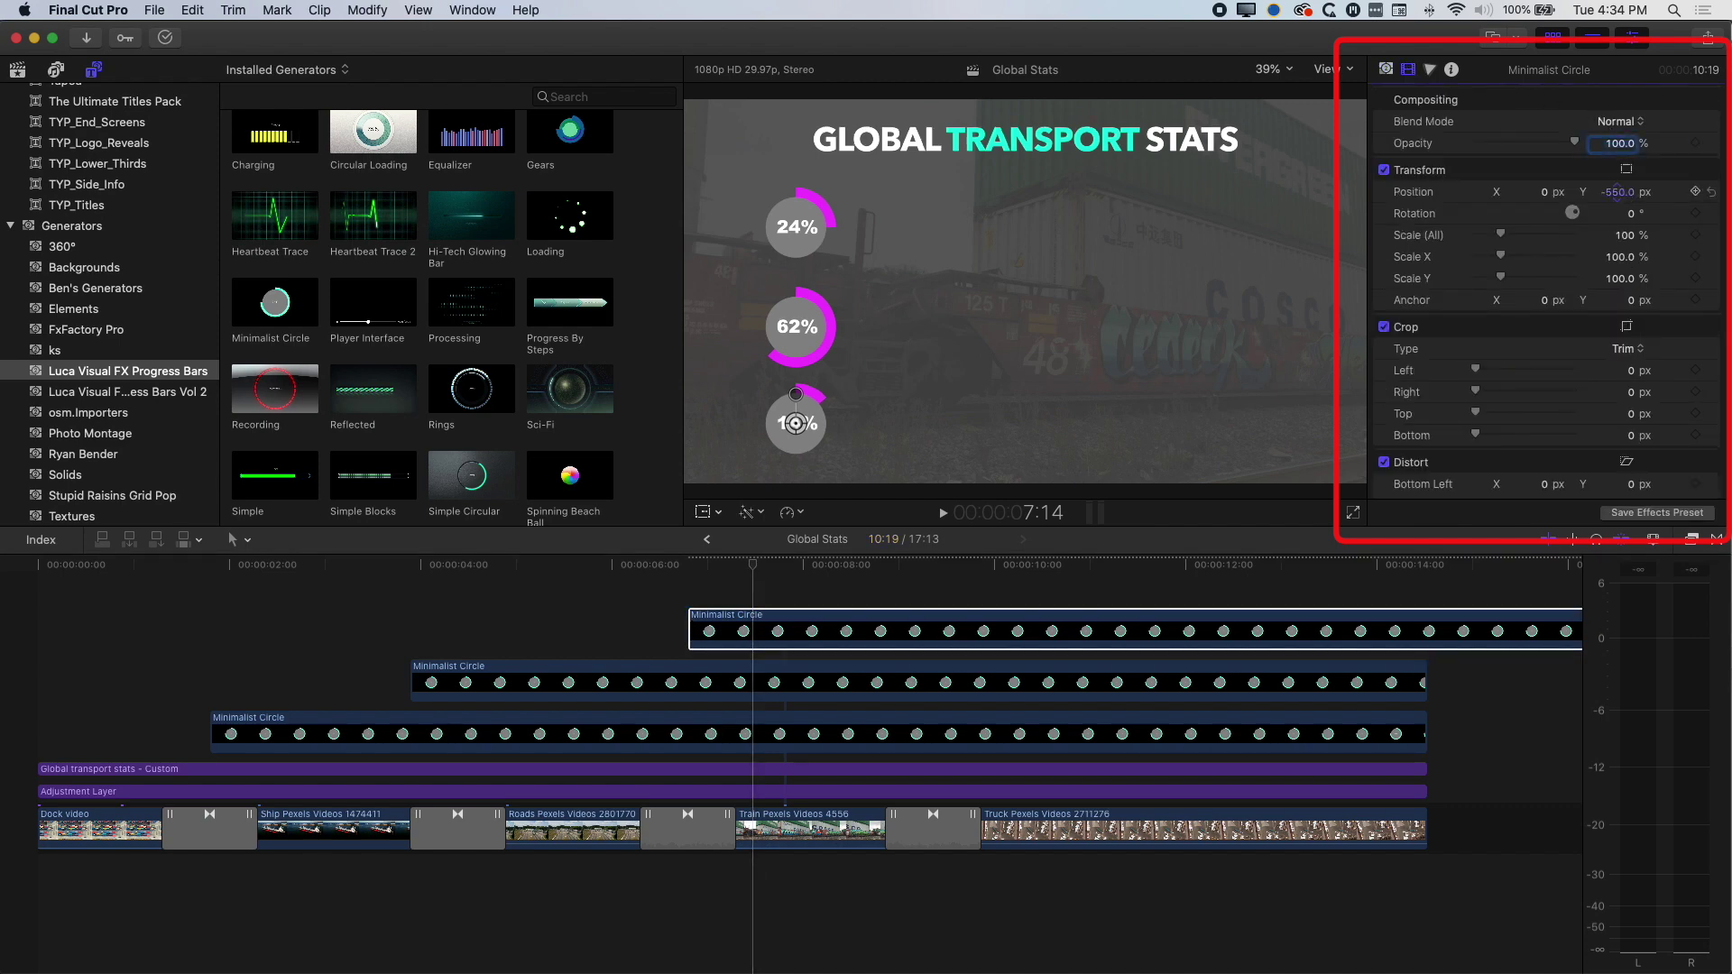
{"action": "left_click", "coordinate": [776, 686]}
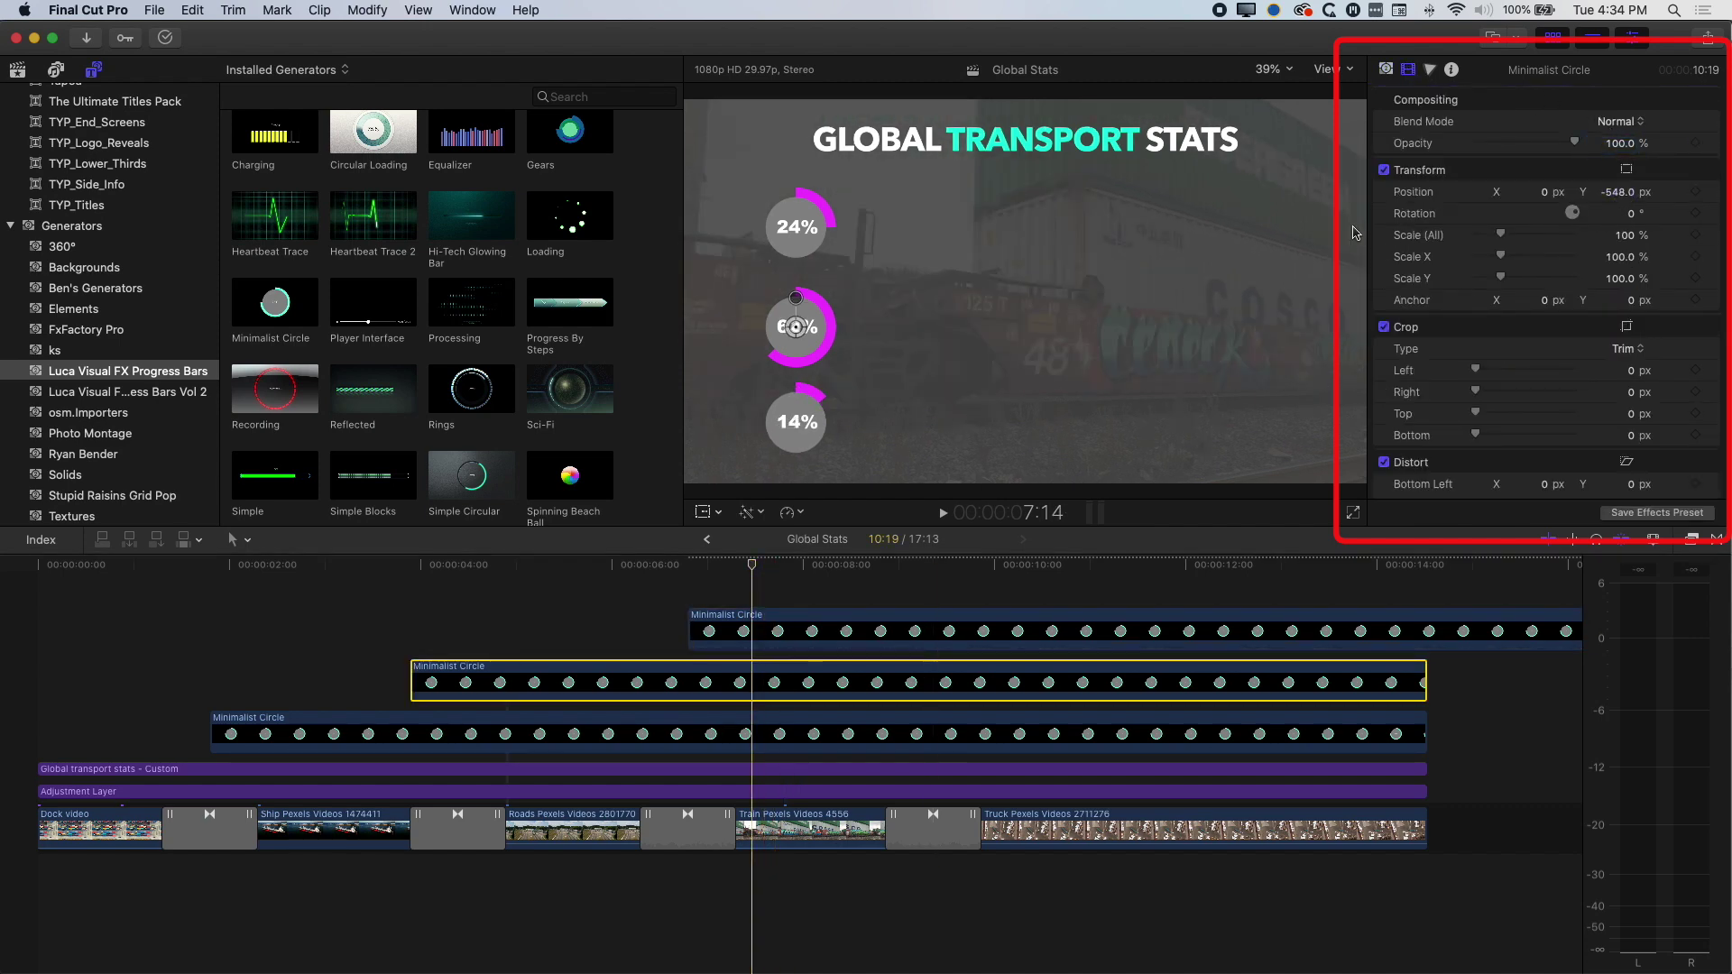
{"action": "left_click_drag", "start_coordinate": [1624, 192], "coordinate": [1618, 192]}
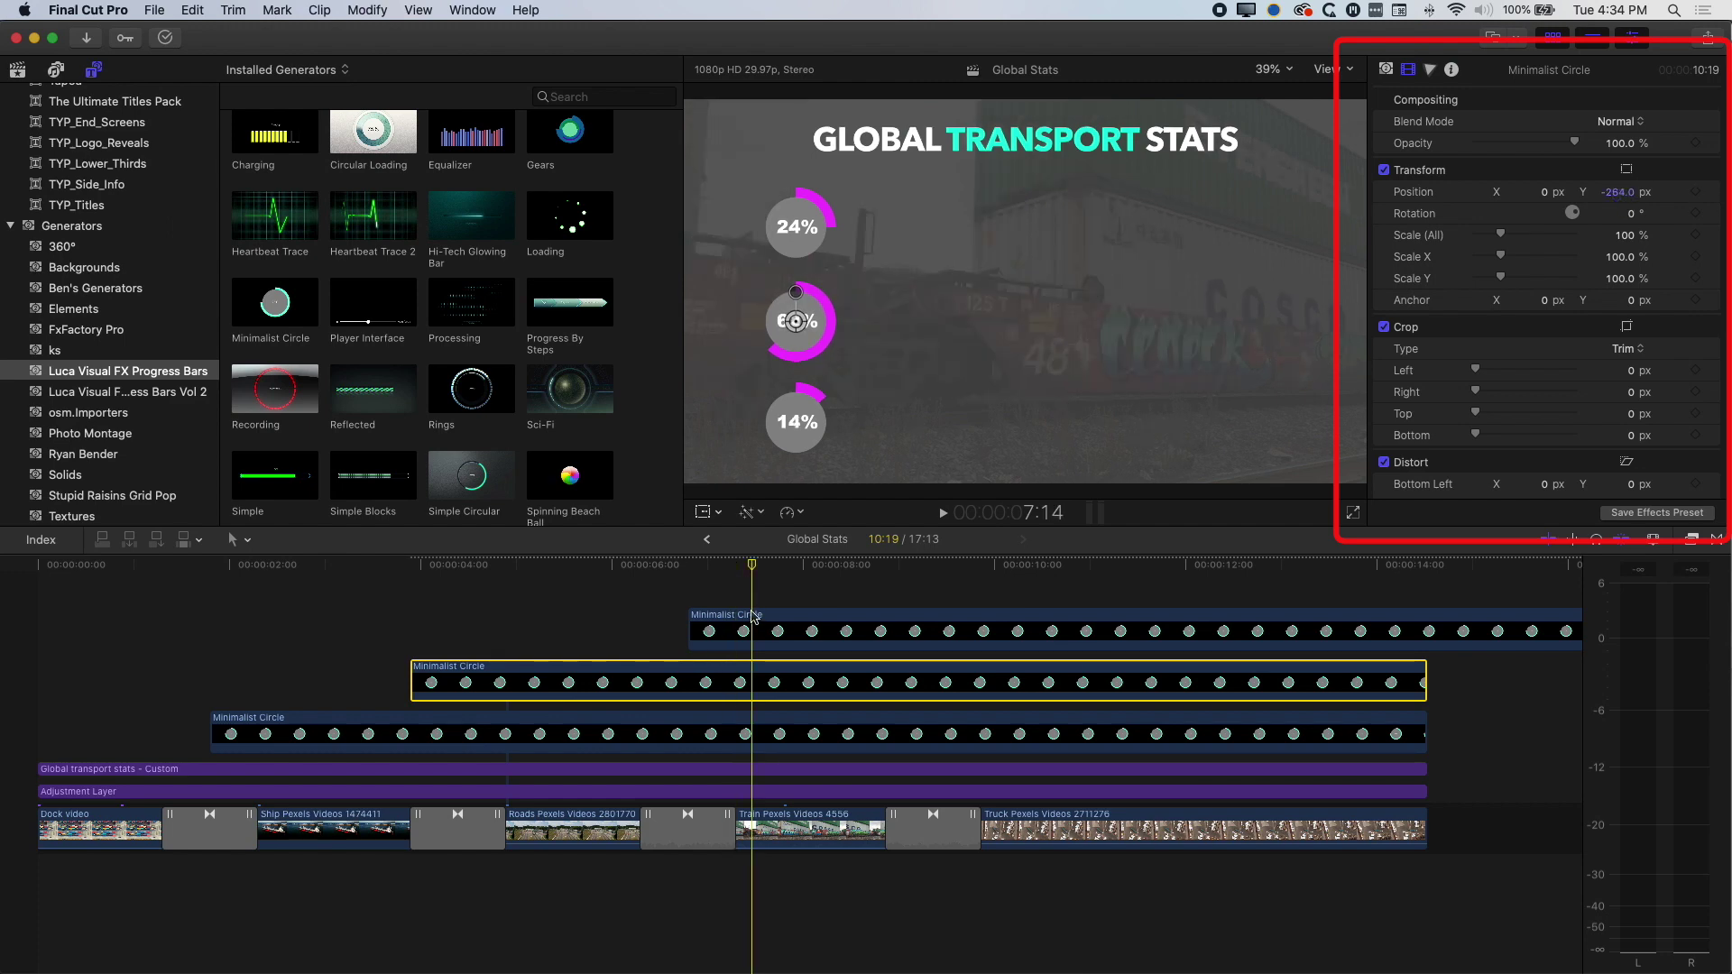
Step: Trim the bottom ring's clip end (Option-]) to where the other rings' clips end
{"action": "left_click", "coordinate": [713, 734]}
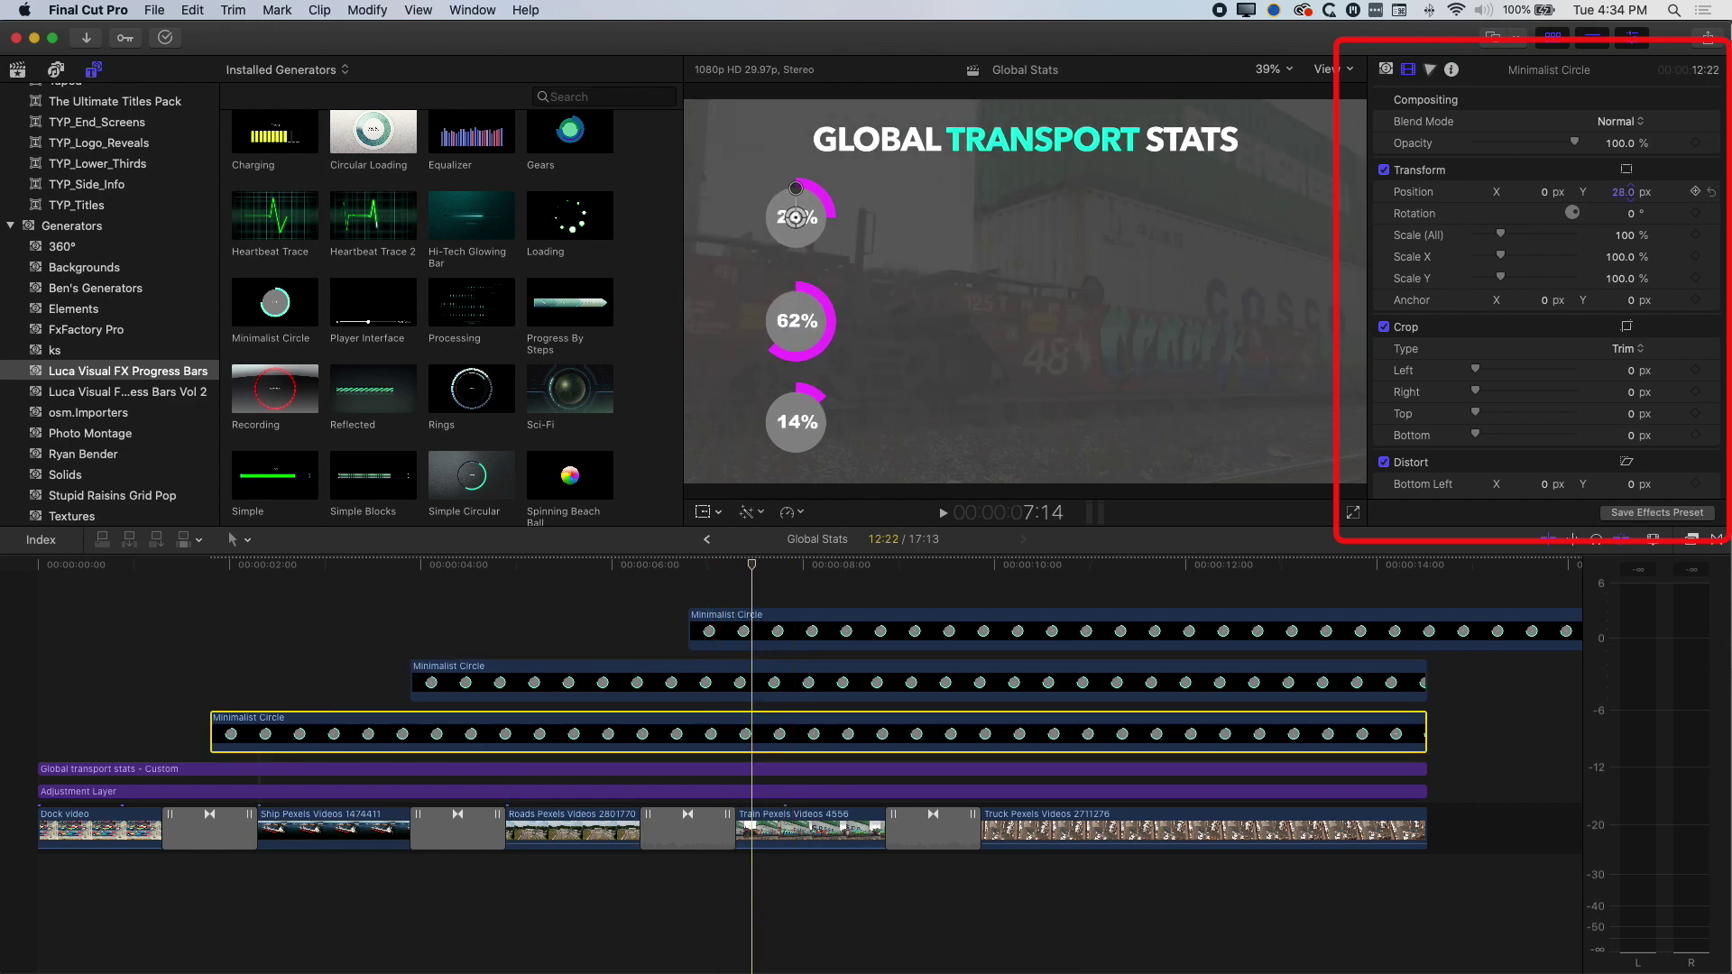
{"action": "left_click", "coordinate": [1335, 565]}
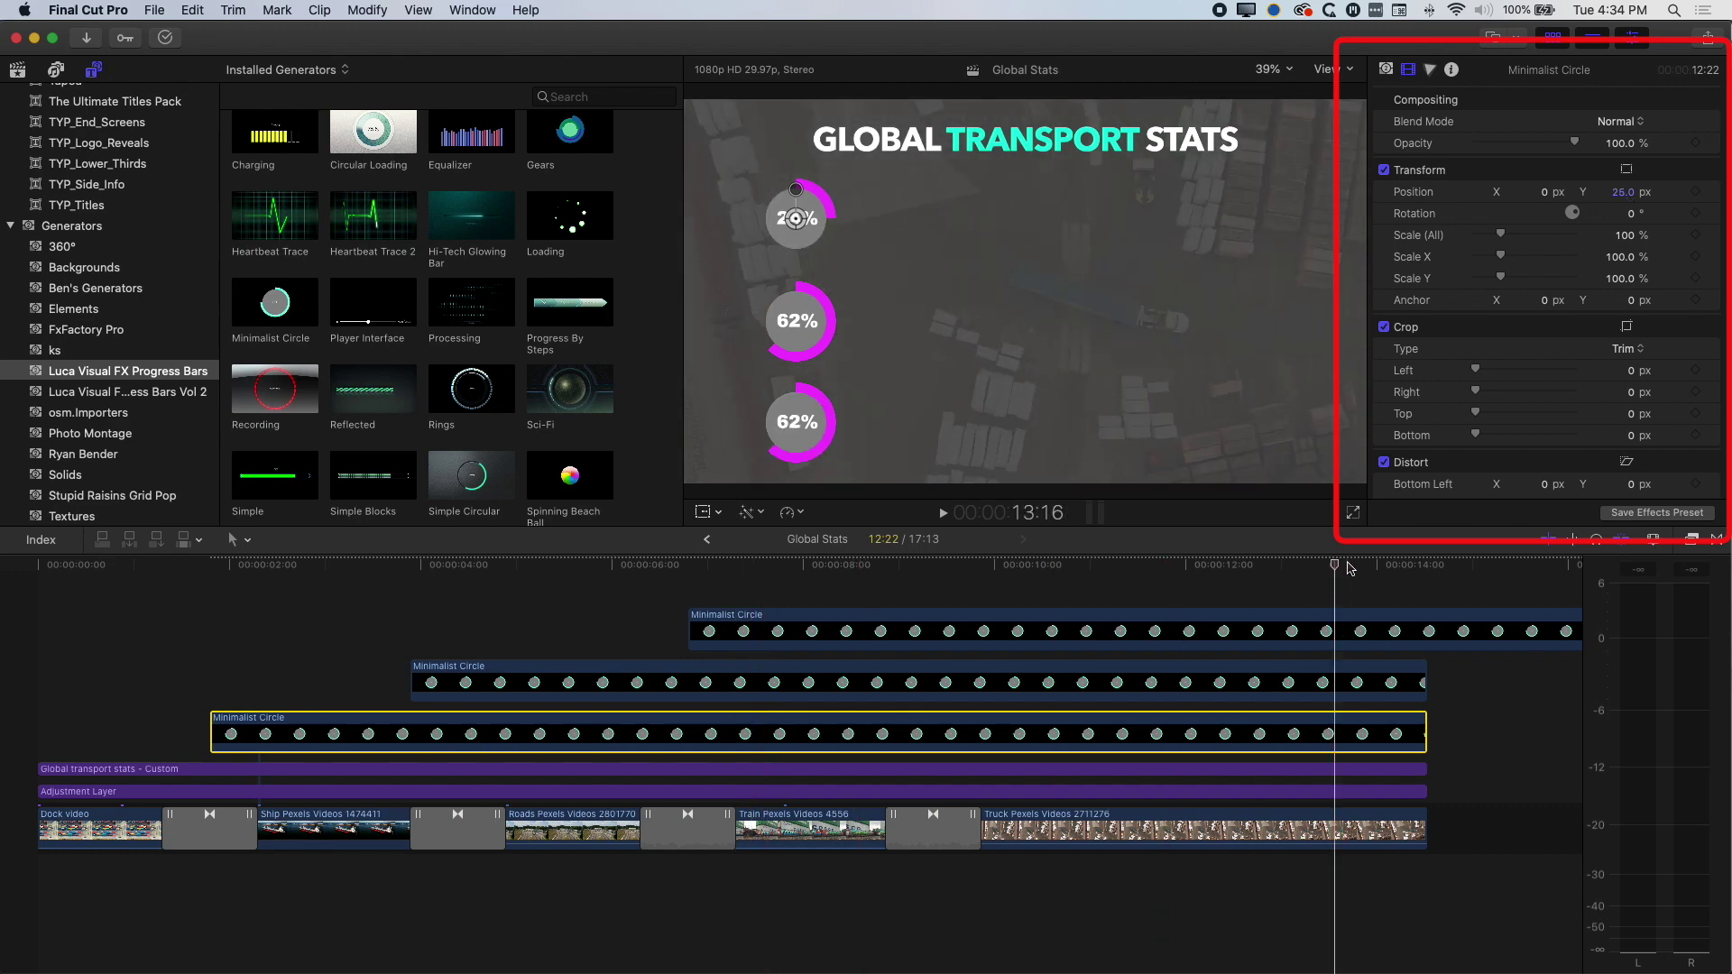
{"action": "left_click", "coordinate": [1415, 631]}
{"action": "left_click_drag", "start_coordinate": [1415, 567], "coordinate": [1426, 569]}
{"action": "key", "text": "alt+bracketright"}
Step: Play back the ring animation and check the rings around 7:21 and 8:26
{"action": "left_click", "coordinate": [690, 569]}
{"action": "key", "text": "space"}
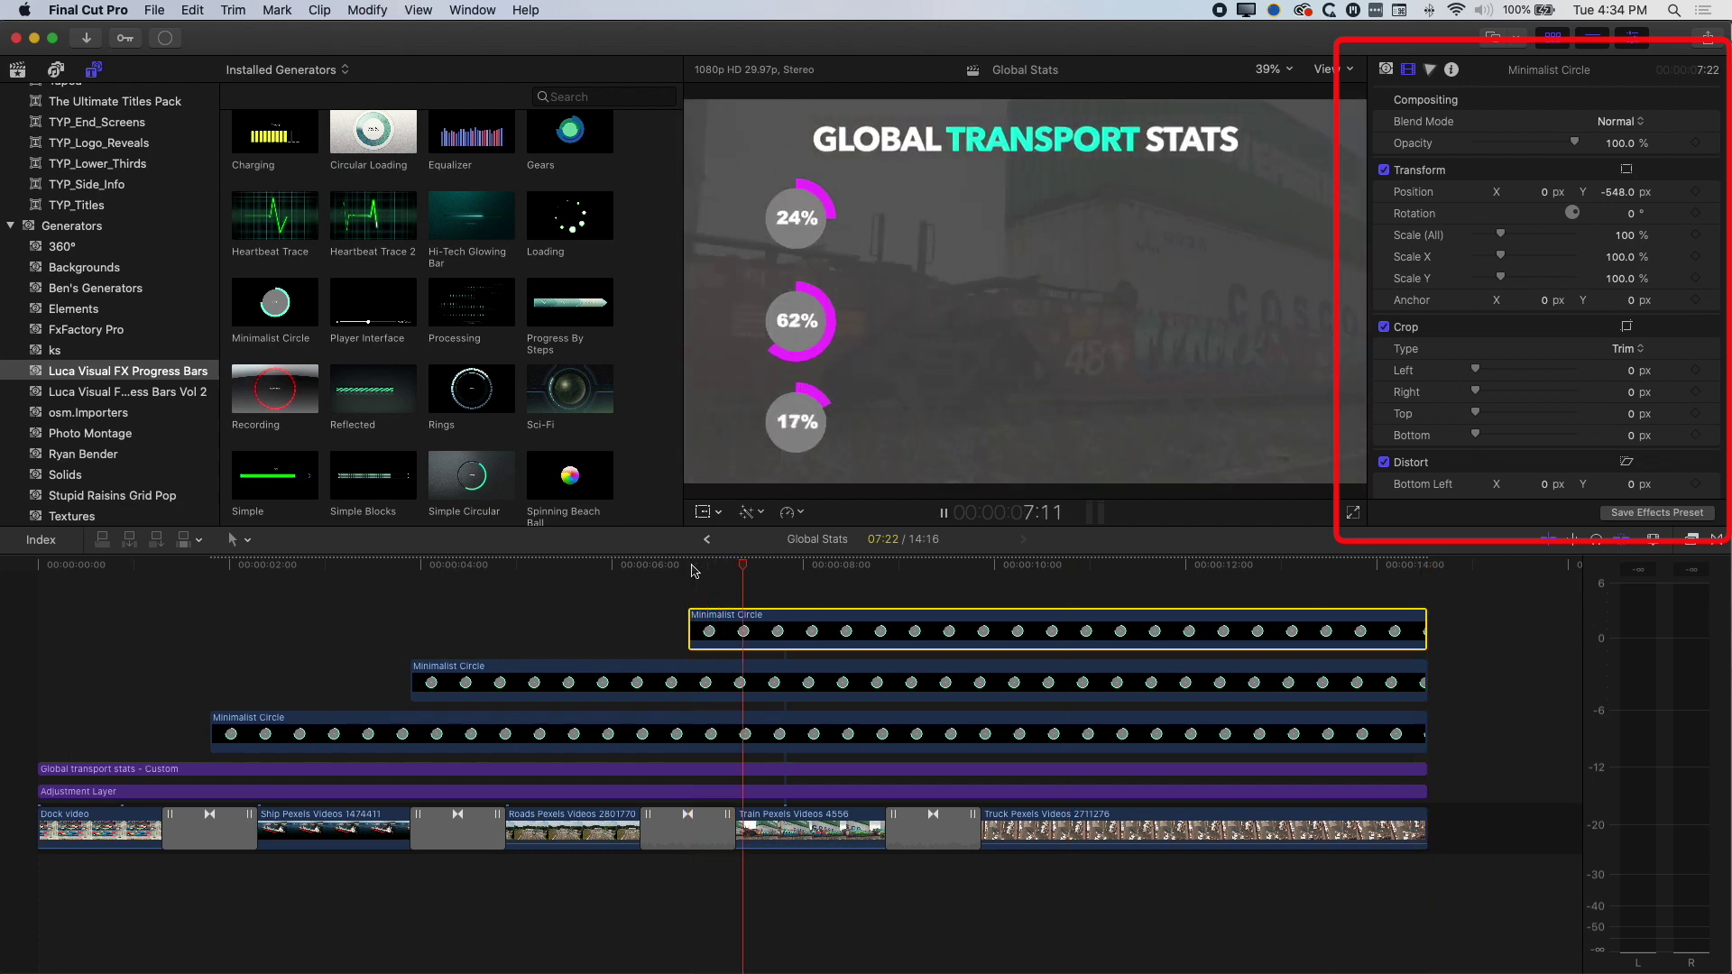
{"action": "key", "text": "space"}
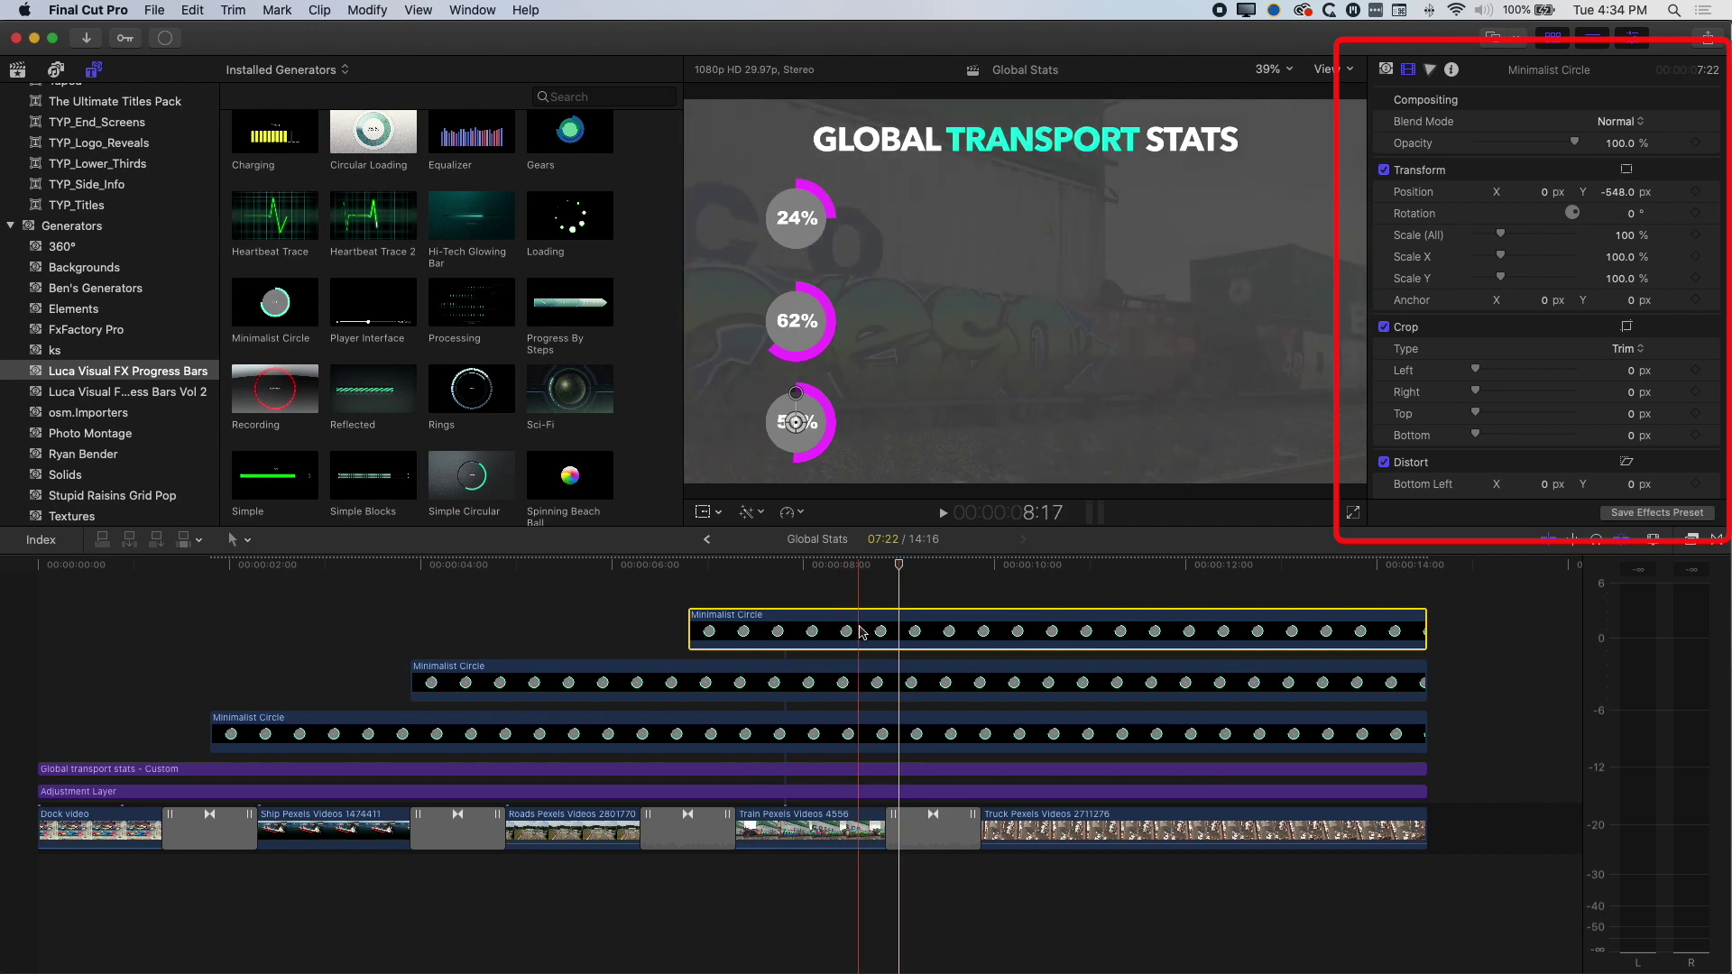
{"action": "left_click", "coordinate": [775, 561]}
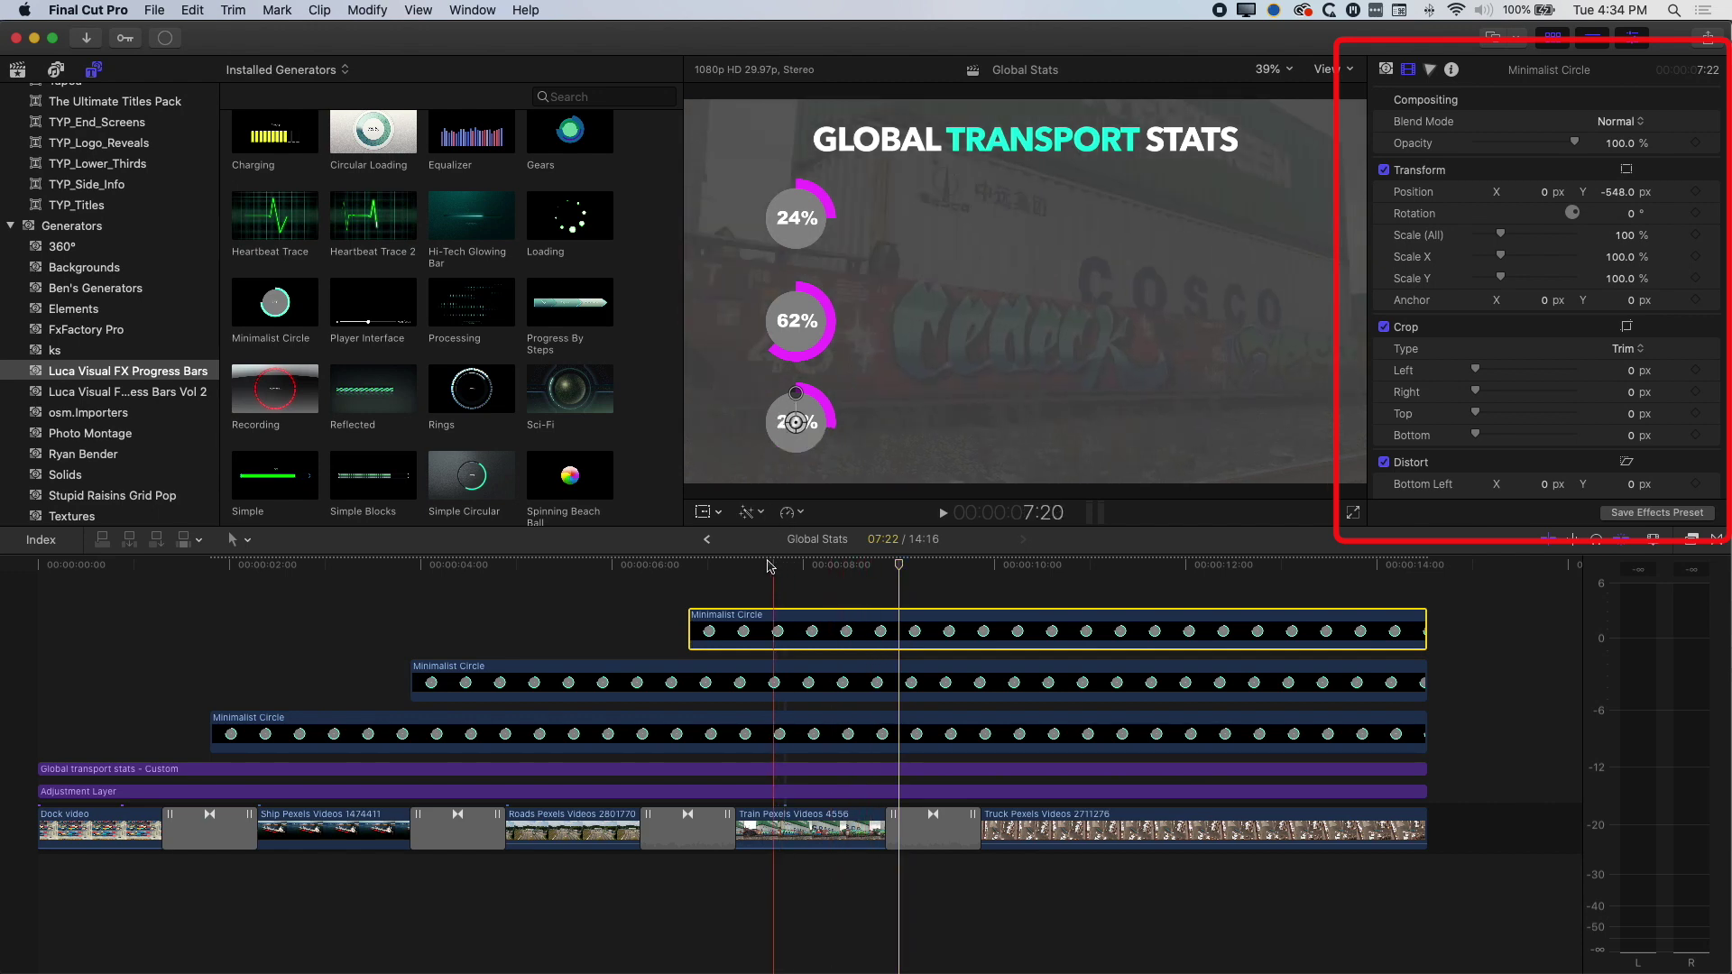
{"action": "left_click", "coordinate": [855, 565]}
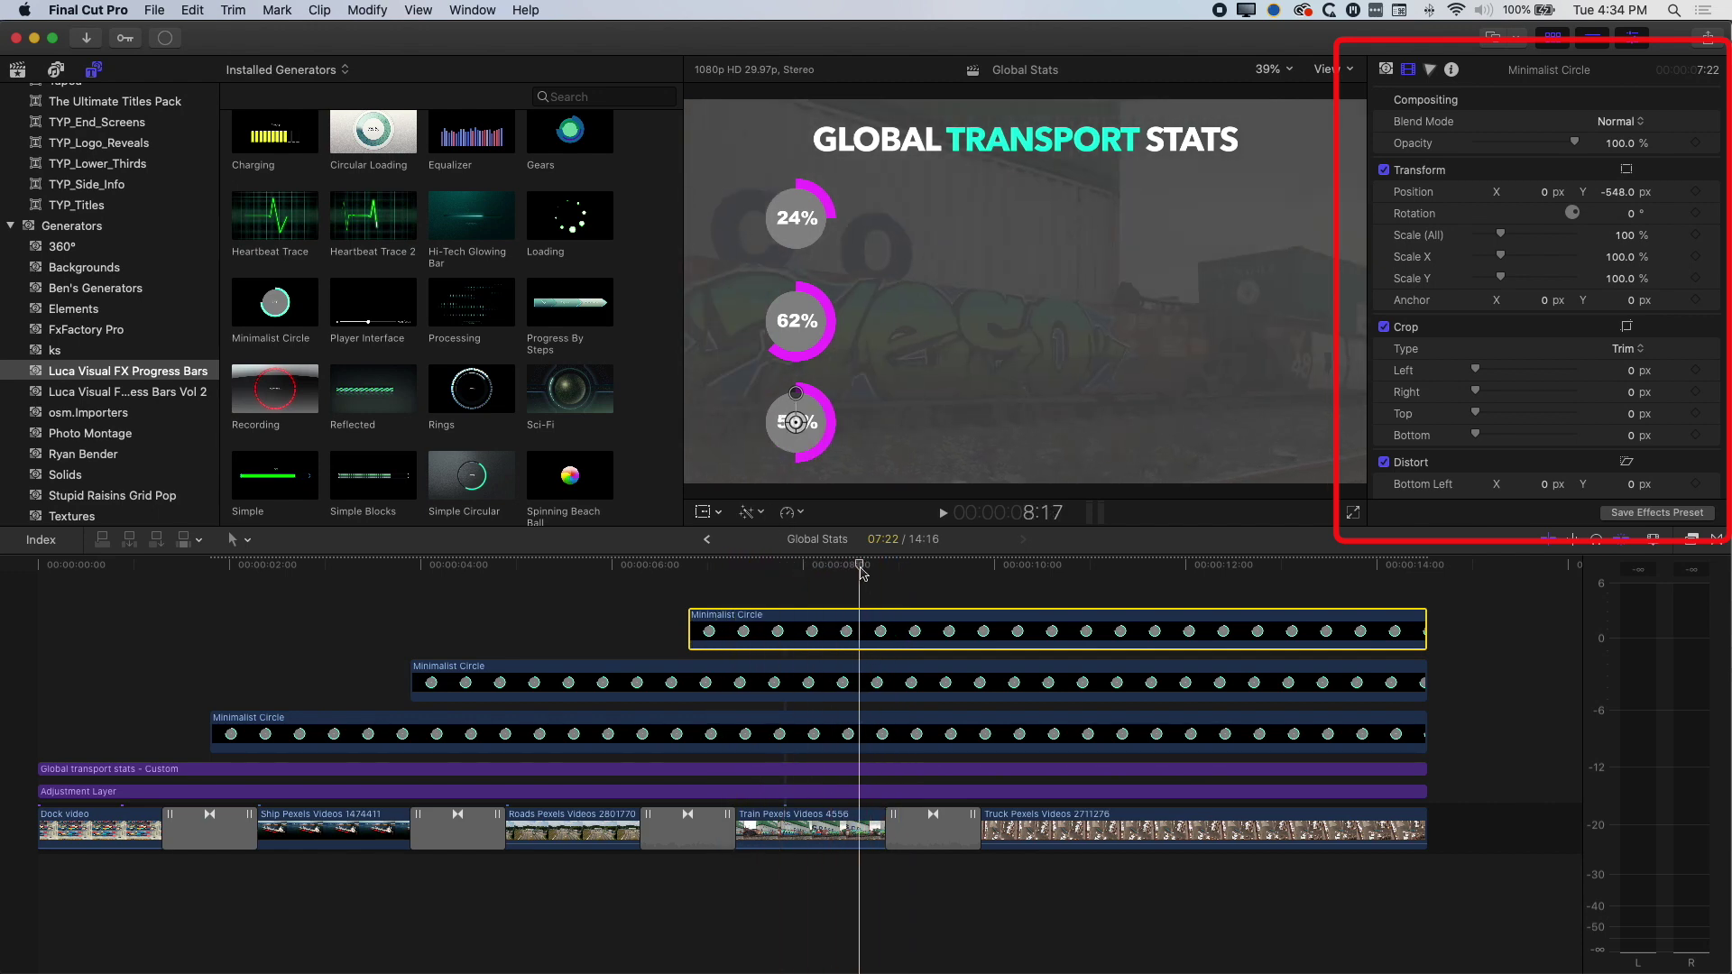
{"action": "left_click", "coordinate": [885, 565]}
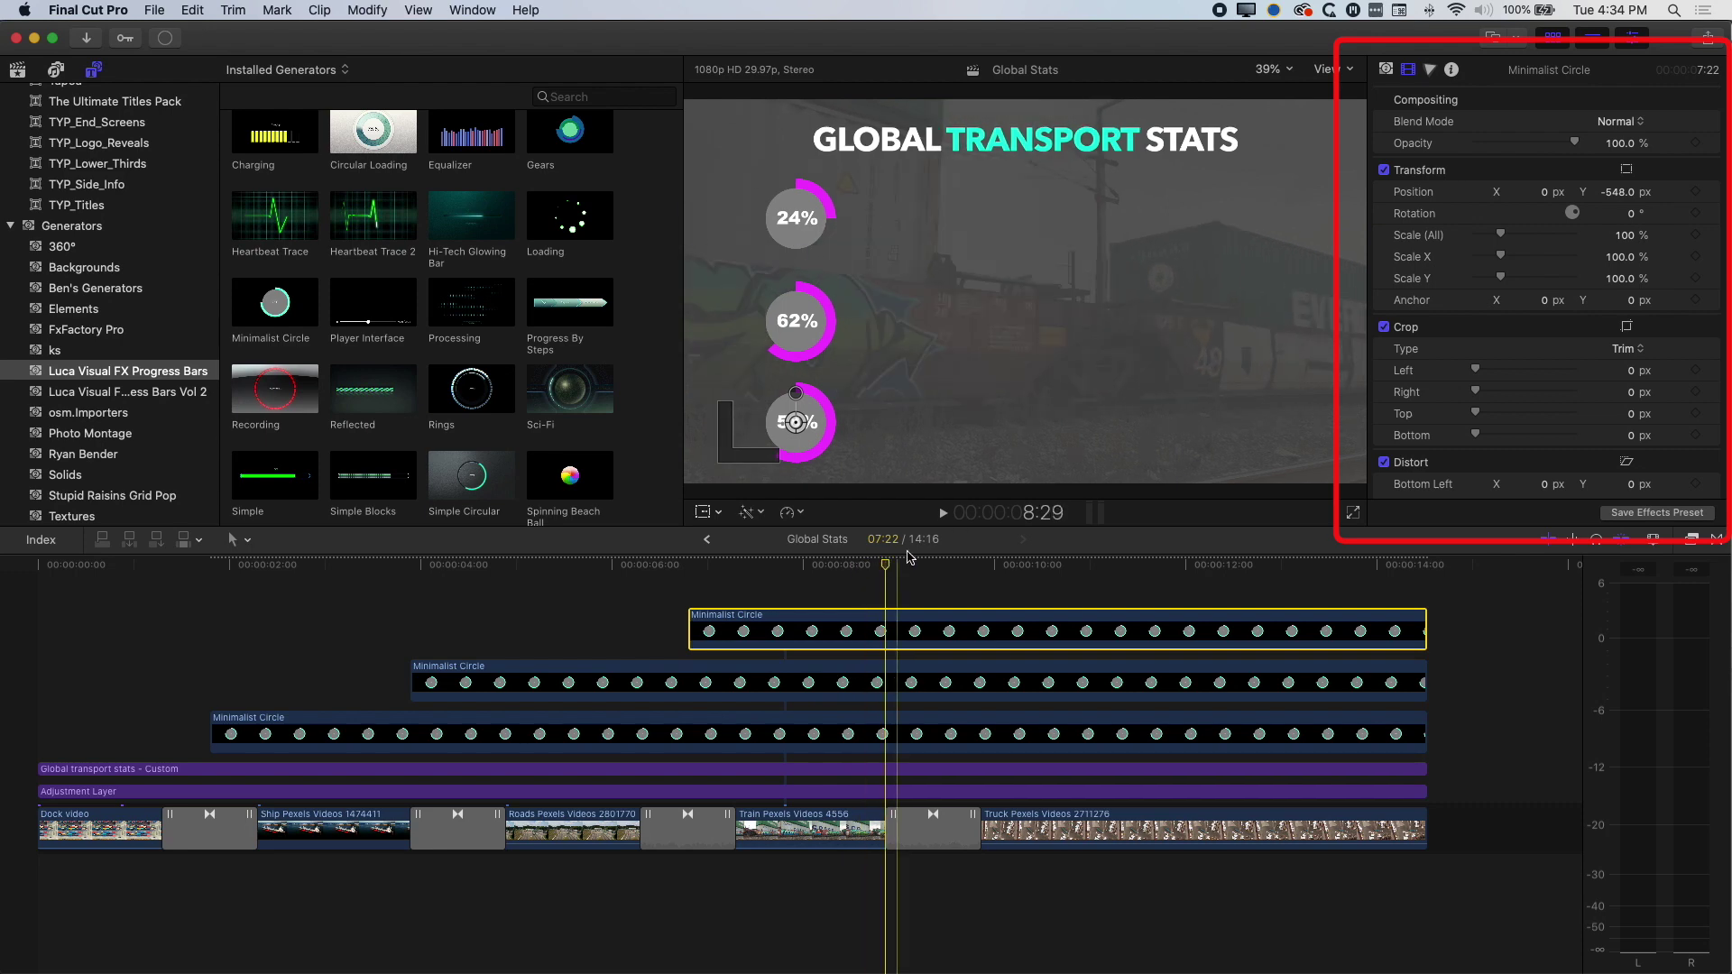
{"action": "left_click", "coordinate": [1386, 70]}
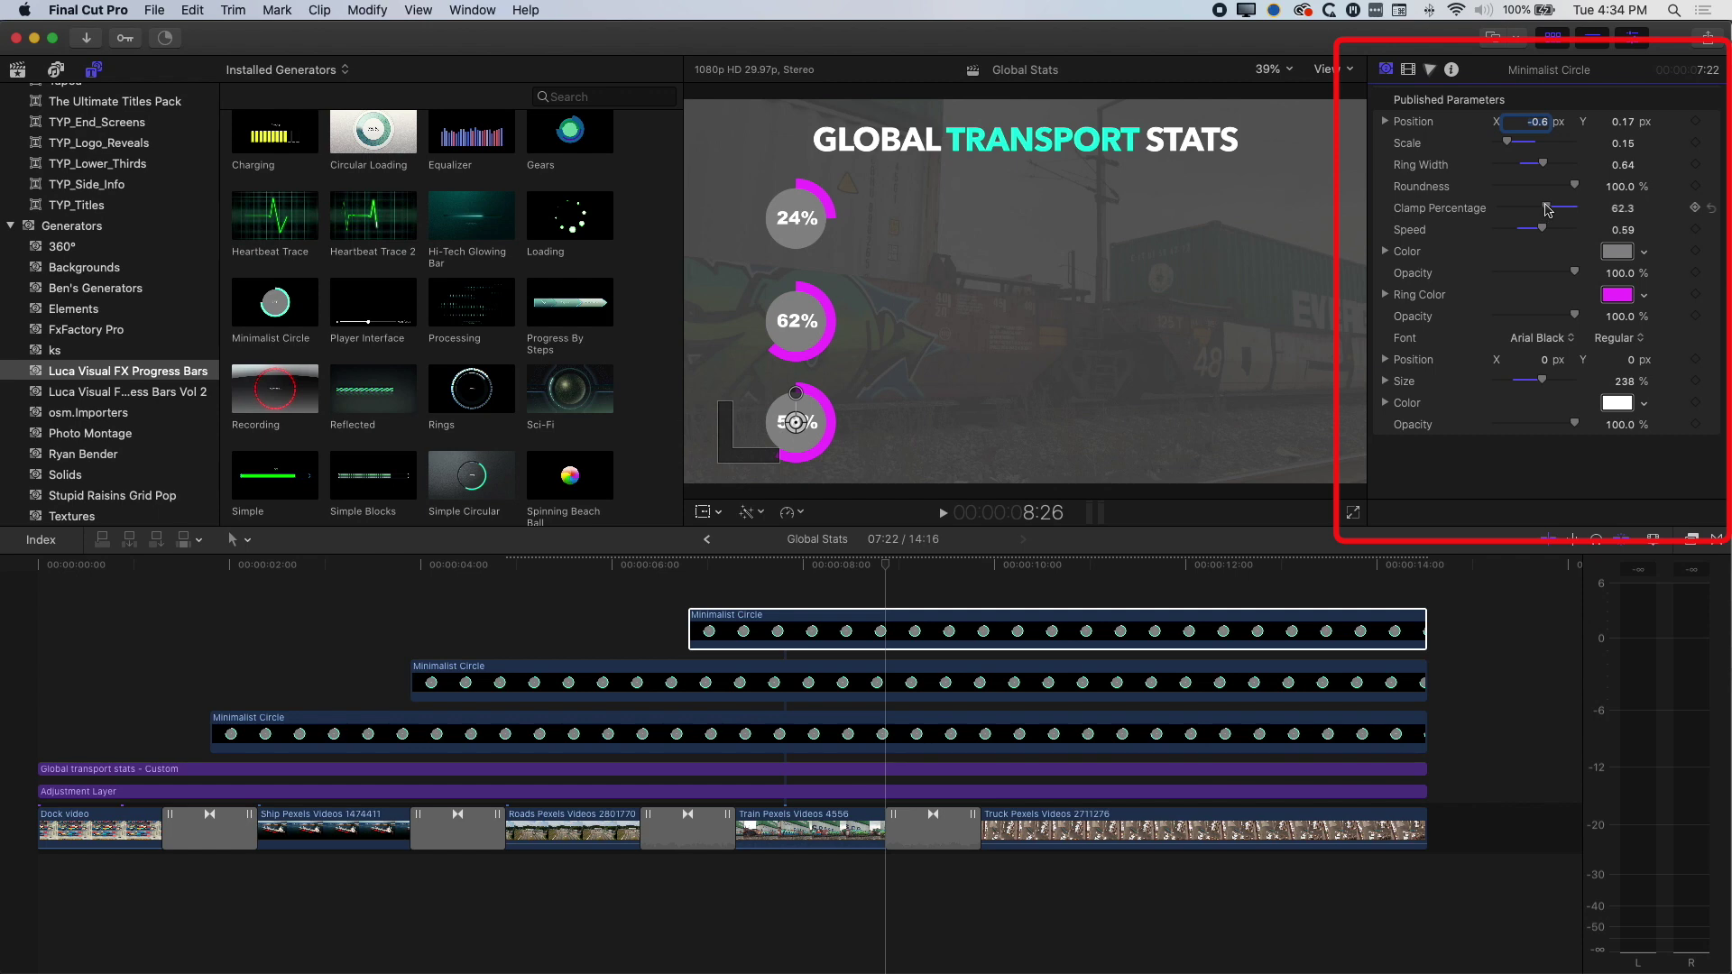
Step: Lower the bottom ring's Clamp Percentage to 12.49 and preview the frames around 8:26
{"action": "left_click_drag", "start_coordinate": [1541, 208], "coordinate": [1518, 207]}
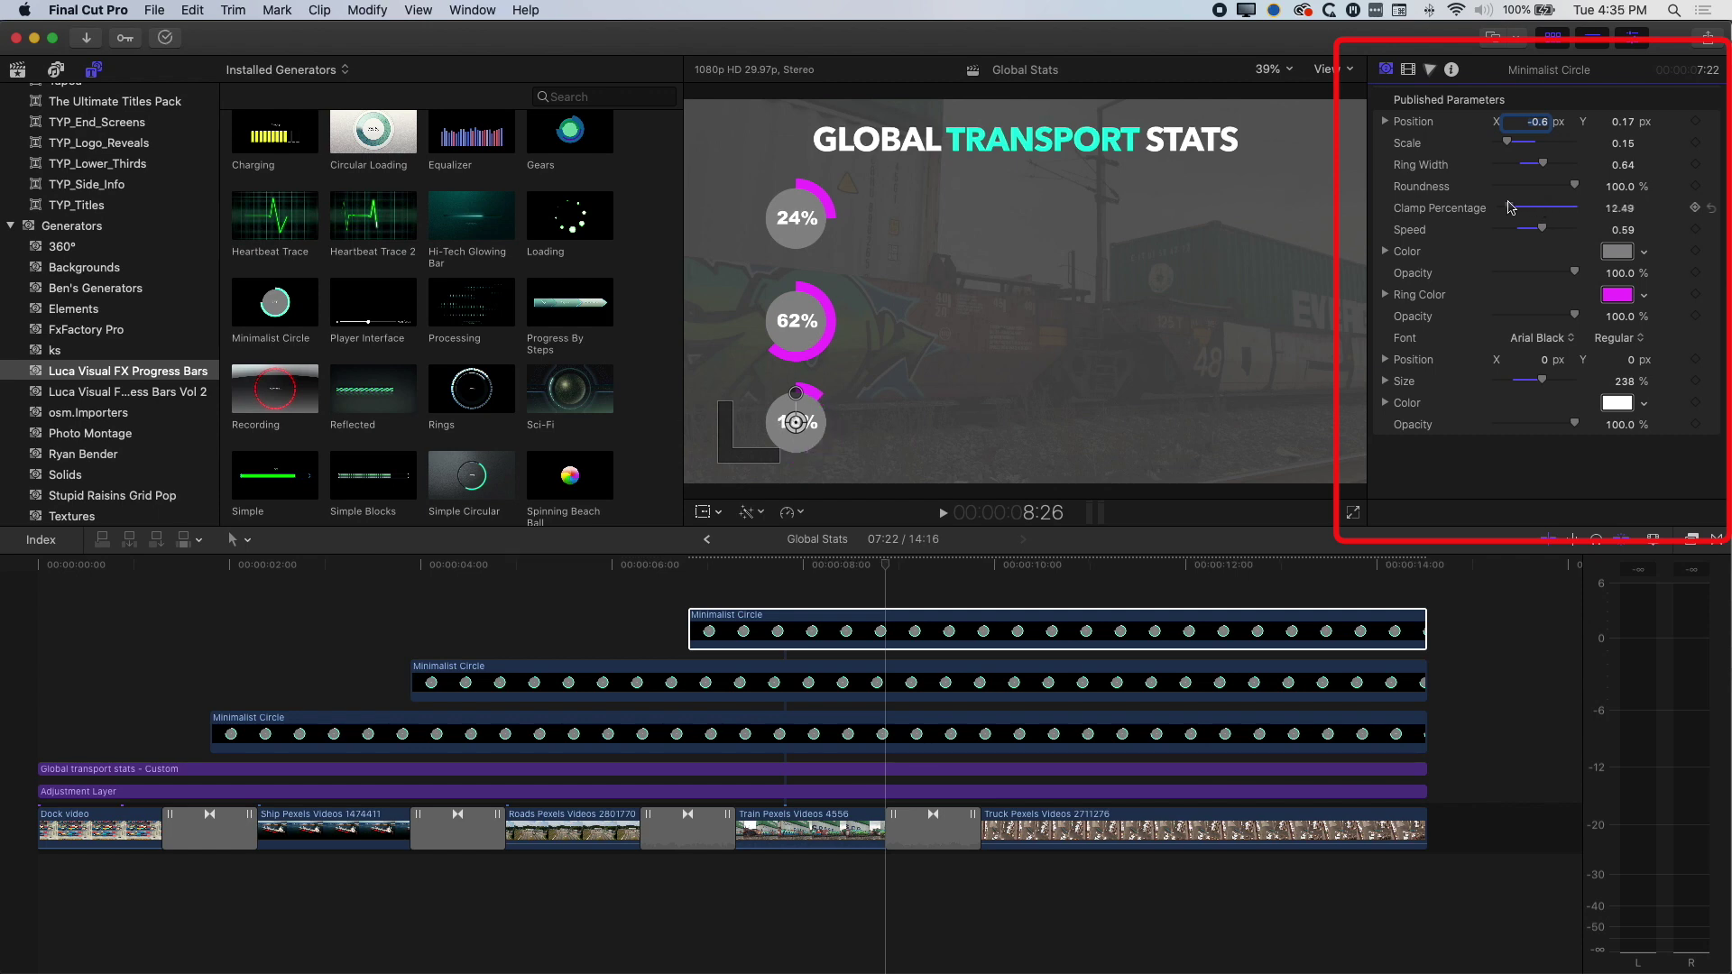
{"action": "left_click", "coordinate": [886, 565]}
{"action": "mouse_move", "coordinate": [880, 568]}
{"action": "left_mouse_down"}
{"action": "mouse_move", "coordinate": [841, 569]}
{"action": "mouse_move", "coordinate": [887, 571]}
{"action": "left_mouse_up"}
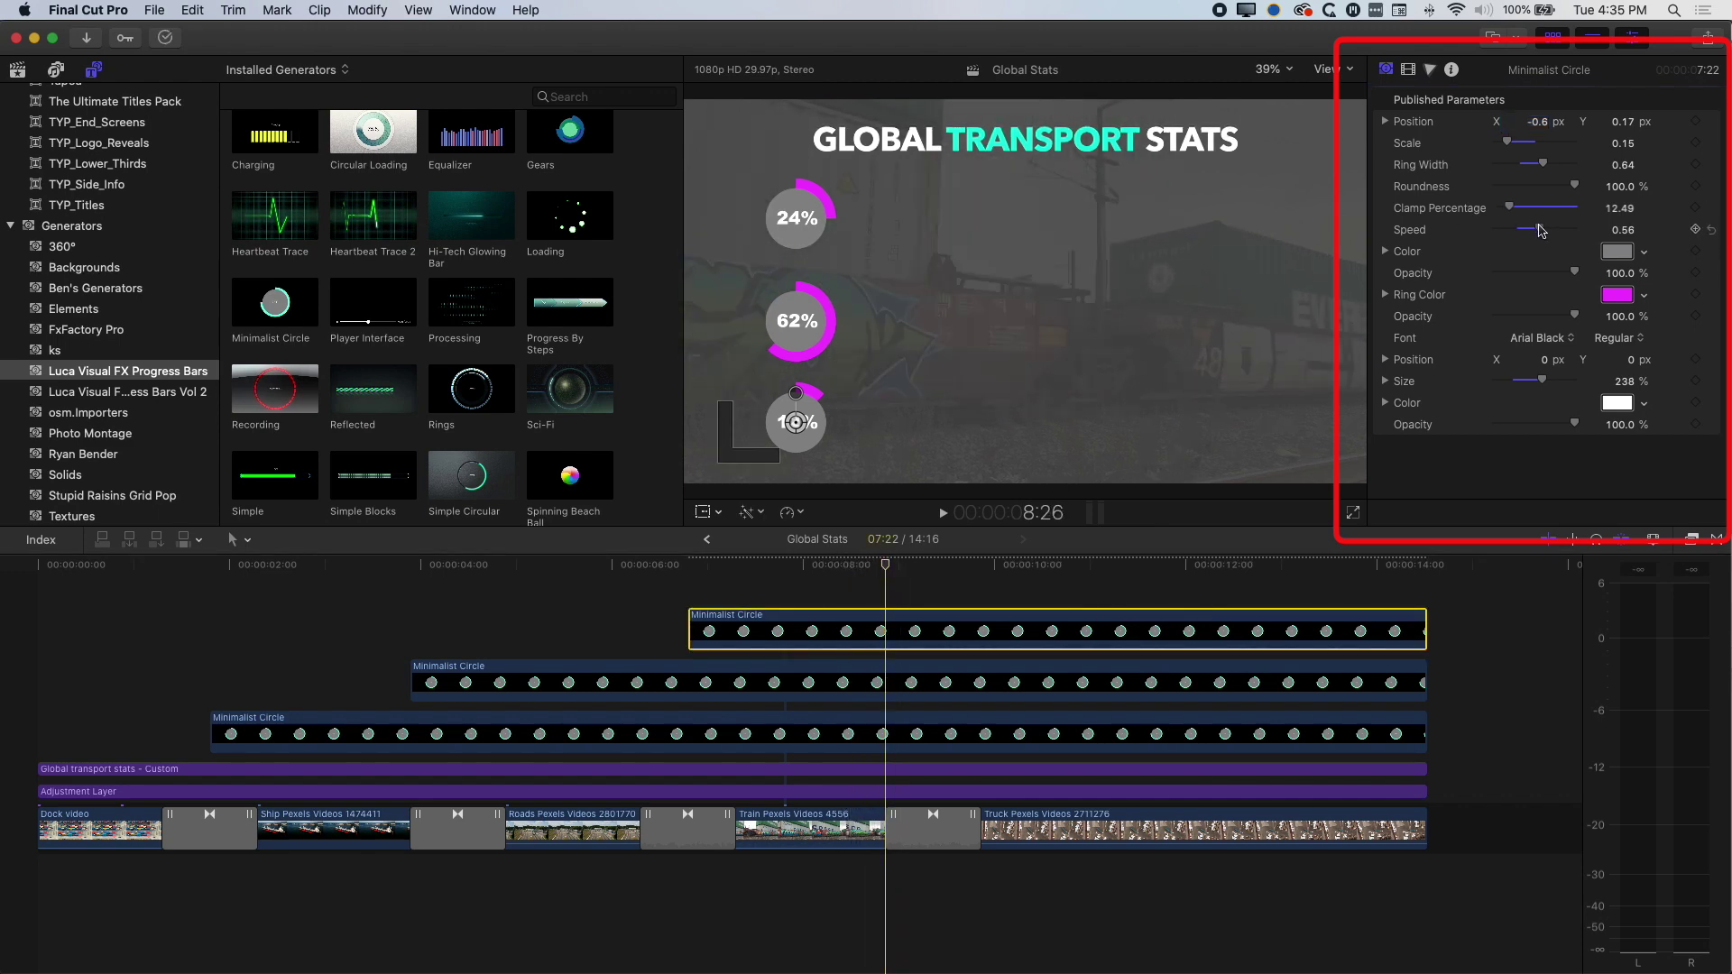
Step: Set the third ring's Speed to 0 and replay the ring animation from about 6:27
{"action": "left_click_drag", "start_coordinate": [1513, 231], "coordinate": [1495, 229]}
{"action": "left_click", "coordinate": [696, 568]}
{"action": "key", "text": "space"}
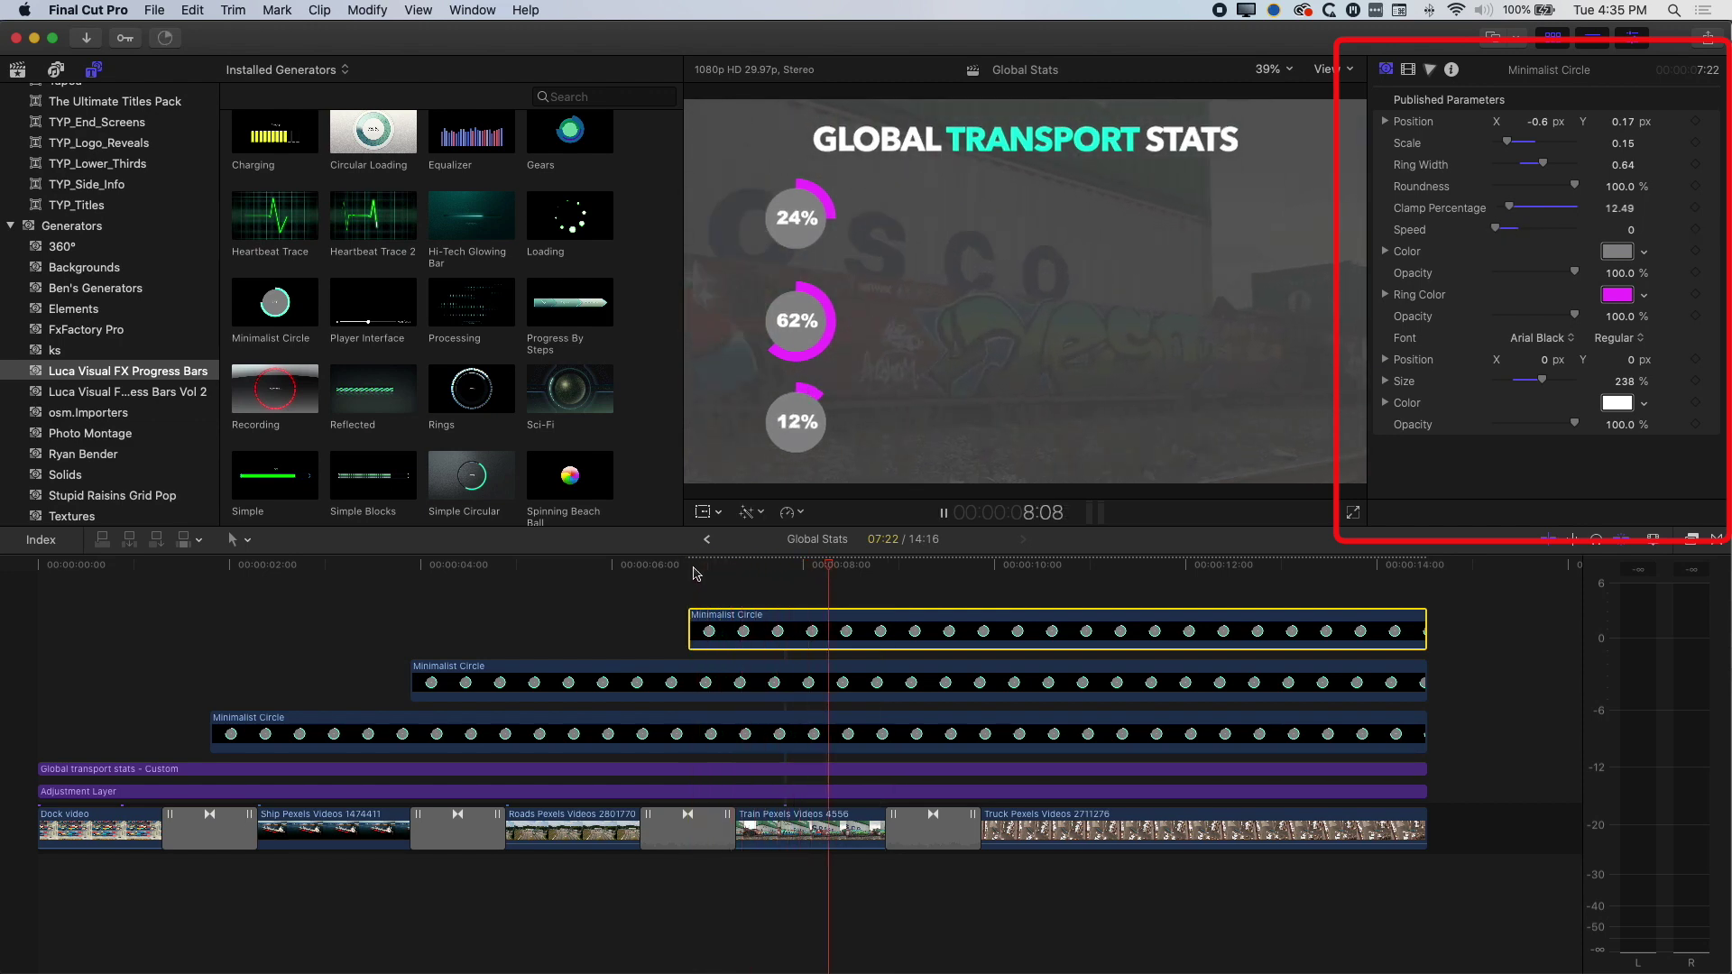
{"action": "key", "text": "space"}
{"action": "left_click_drag", "start_coordinate": [924, 570], "coordinate": [709, 569]}
{"action": "key", "text": "space"}
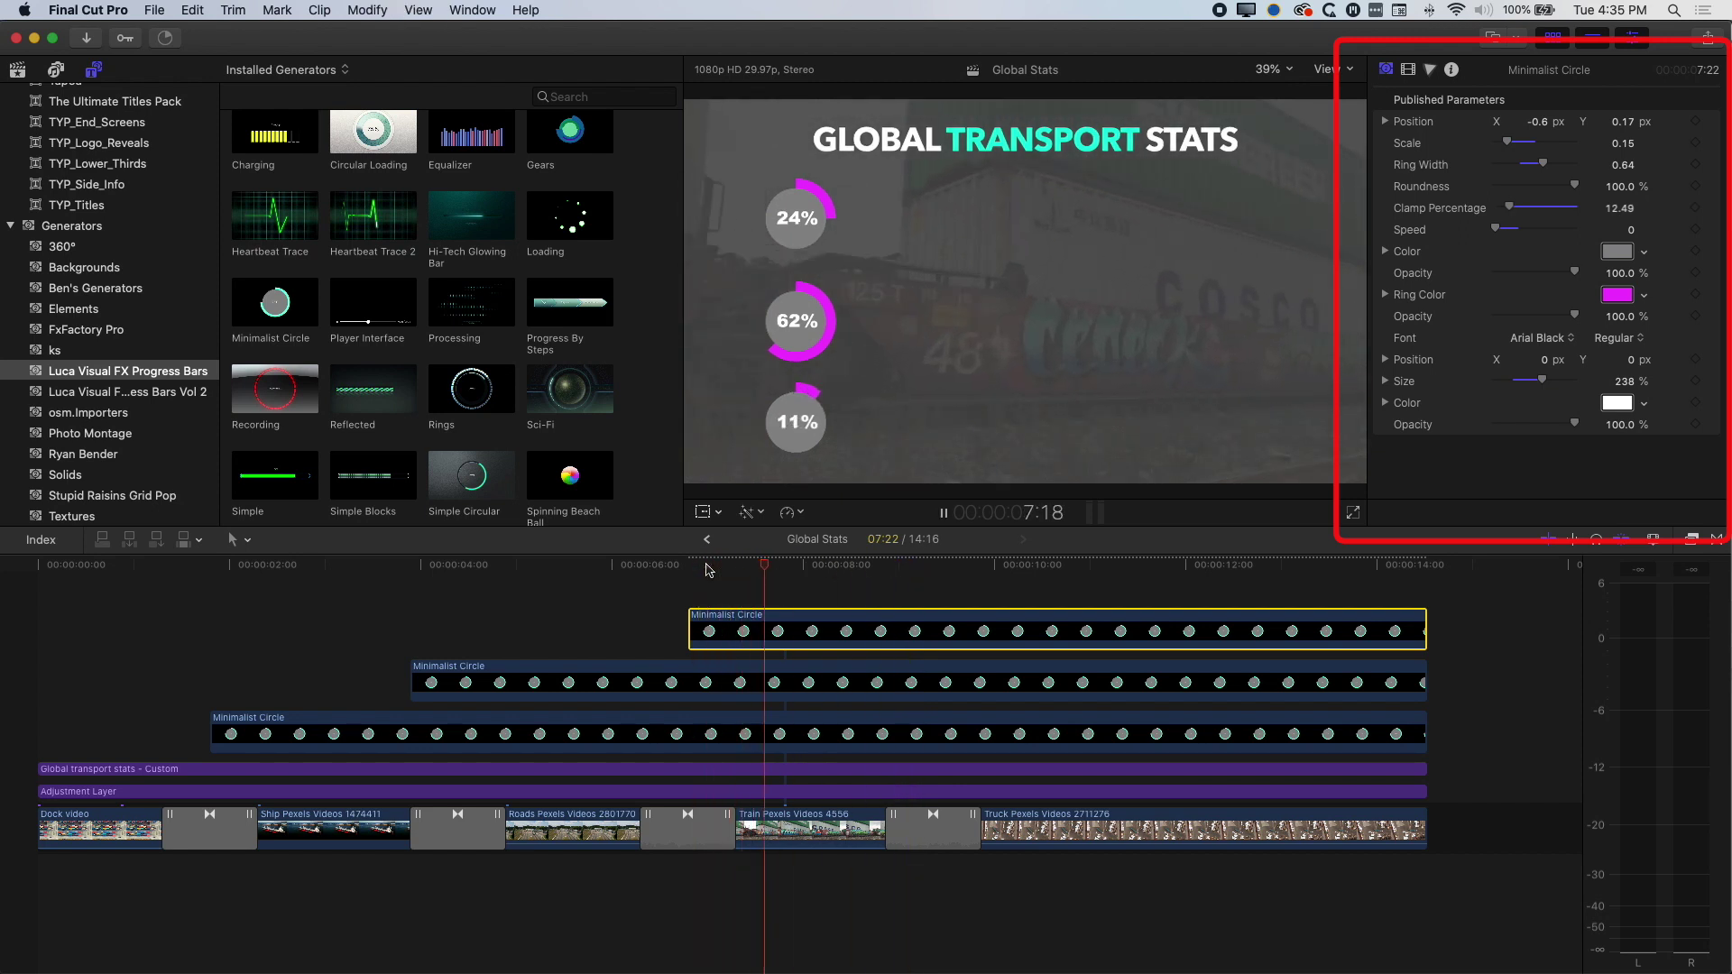
{"action": "key", "text": "space"}
{"action": "key", "text": "space"}
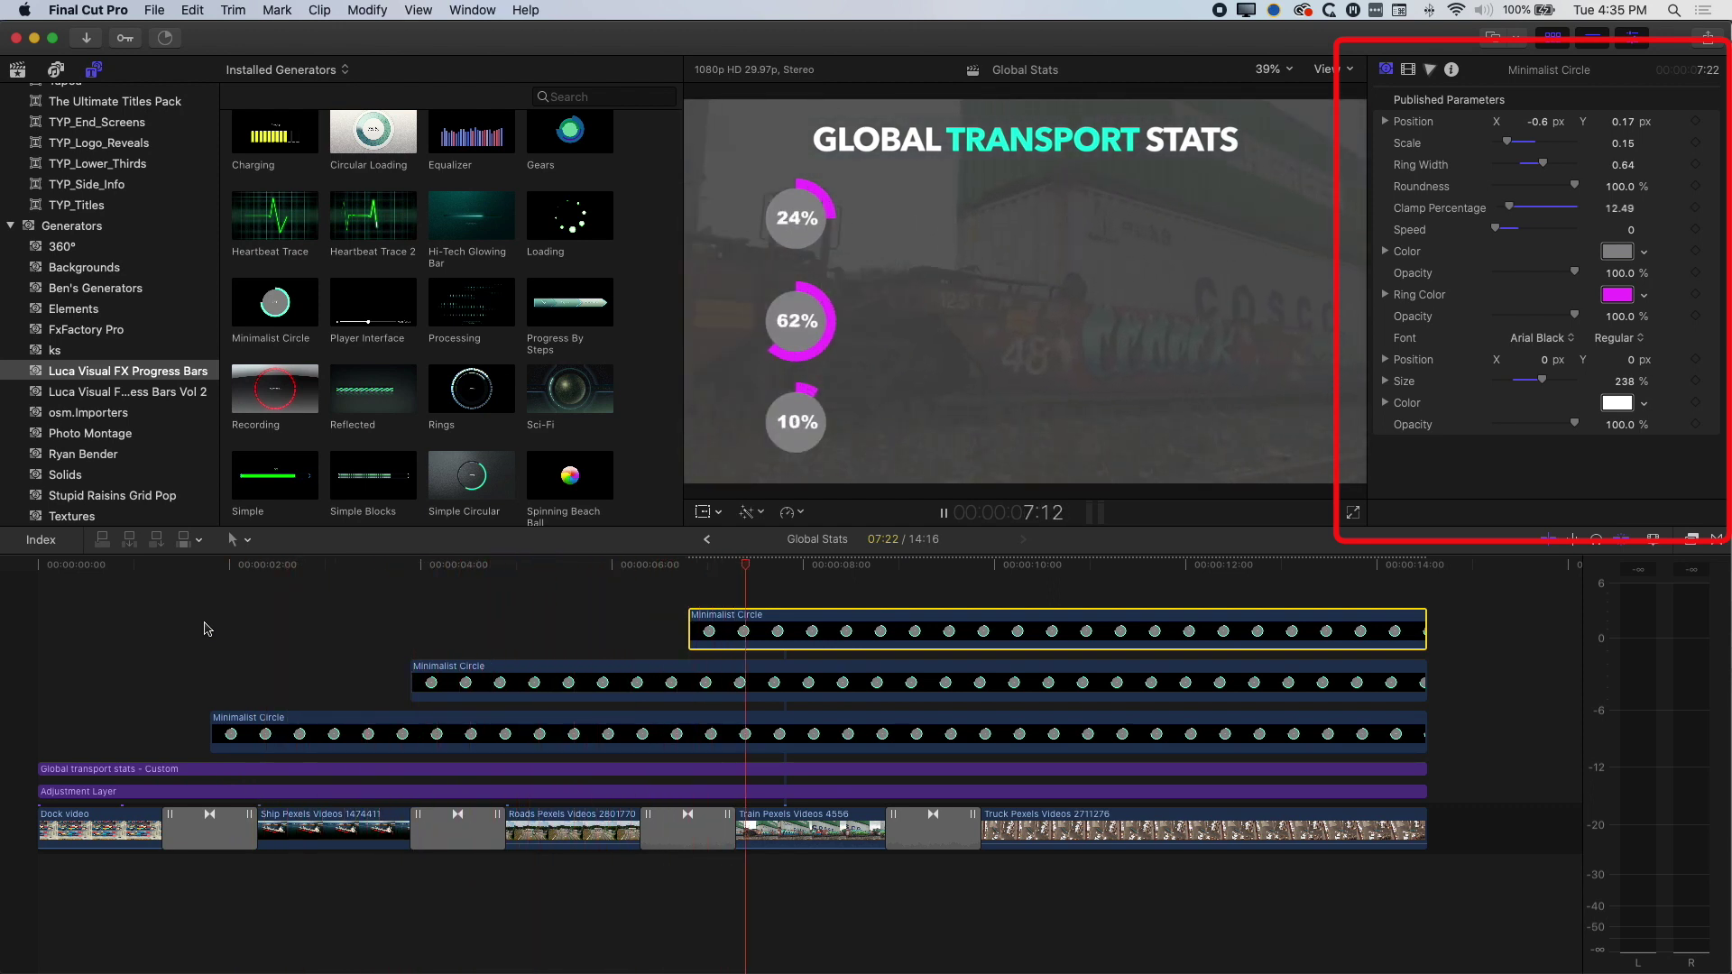
{"action": "key", "text": "space"}
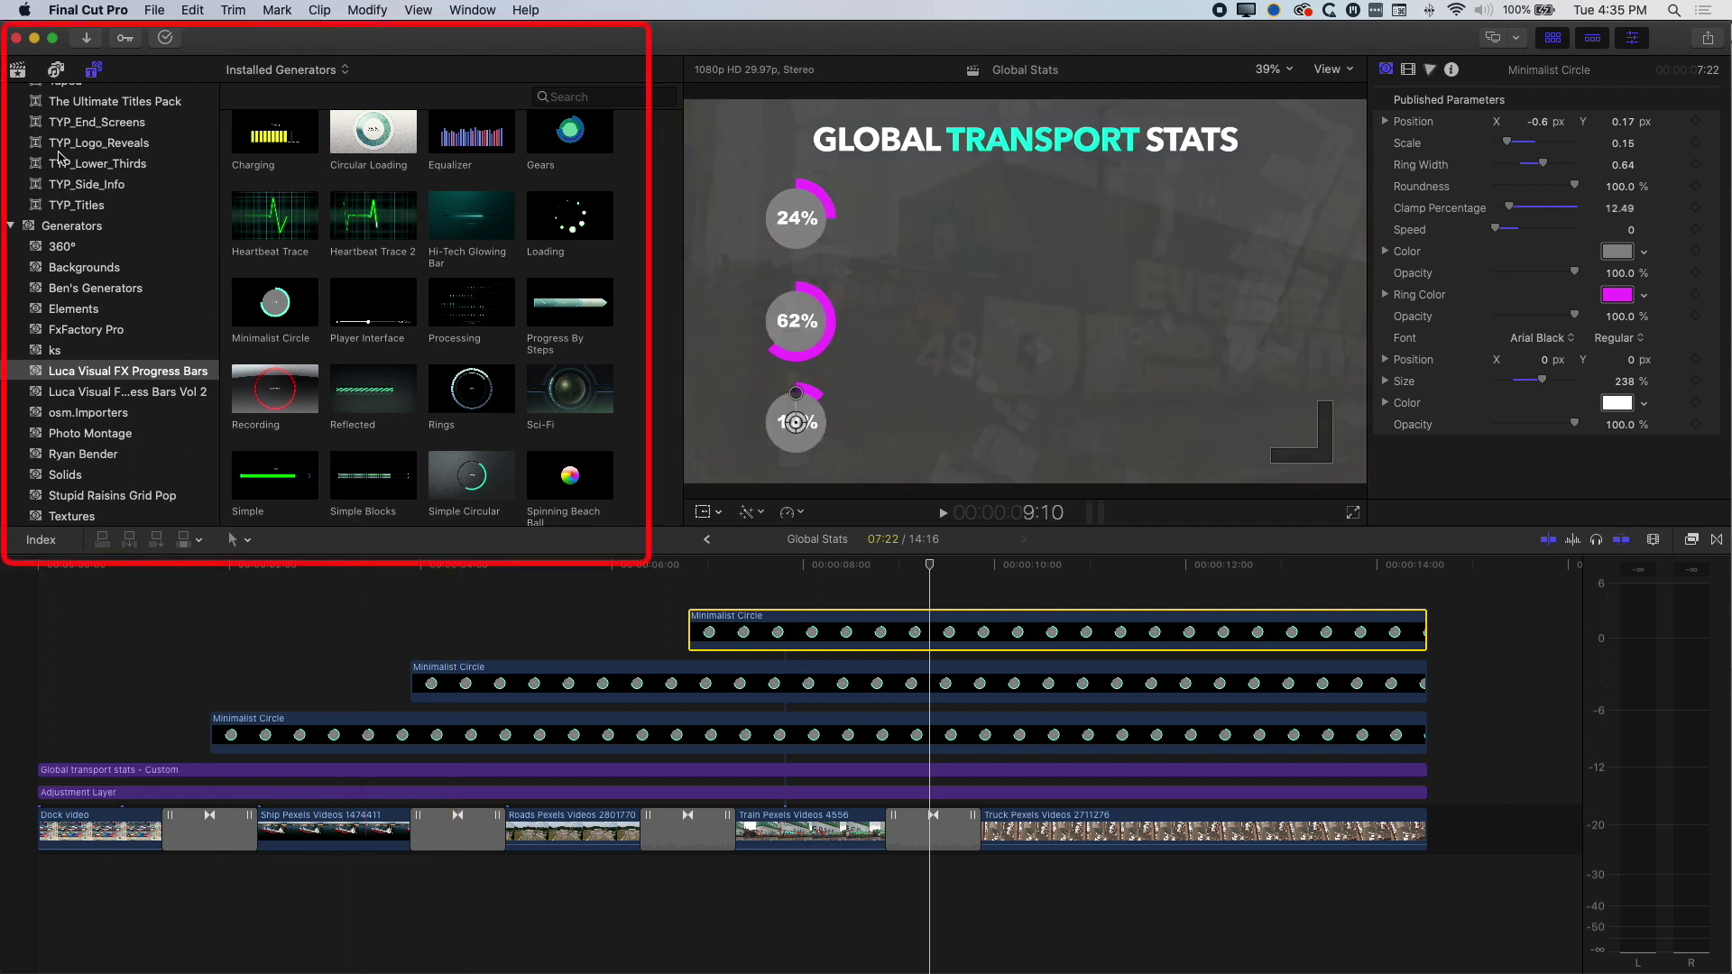
Step: Drag the Build In/Out Custom title above the rings and lengthen it to the edit's end
{"action": "scroll", "coordinate": [57, 167], "scroll_direction": "up", "scroll_amount": 10}
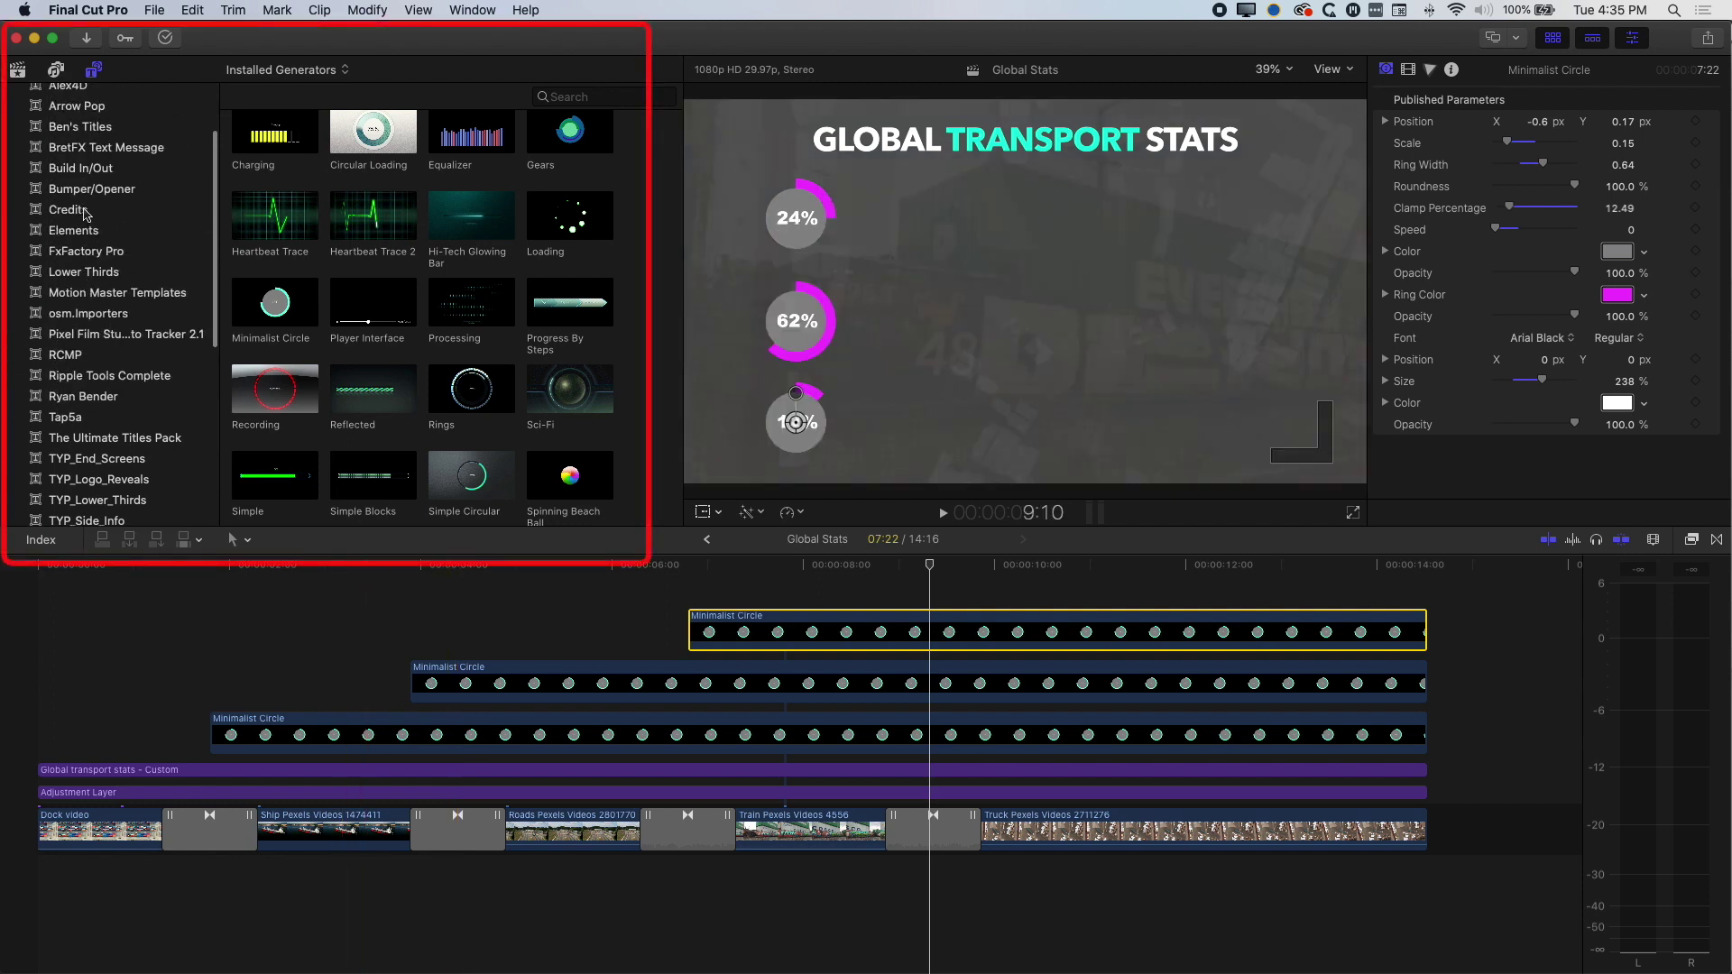
{"action": "scroll", "coordinate": [94, 167], "scroll_direction": "up", "scroll_amount": 3}
{"action": "left_click", "coordinate": [88, 261]}
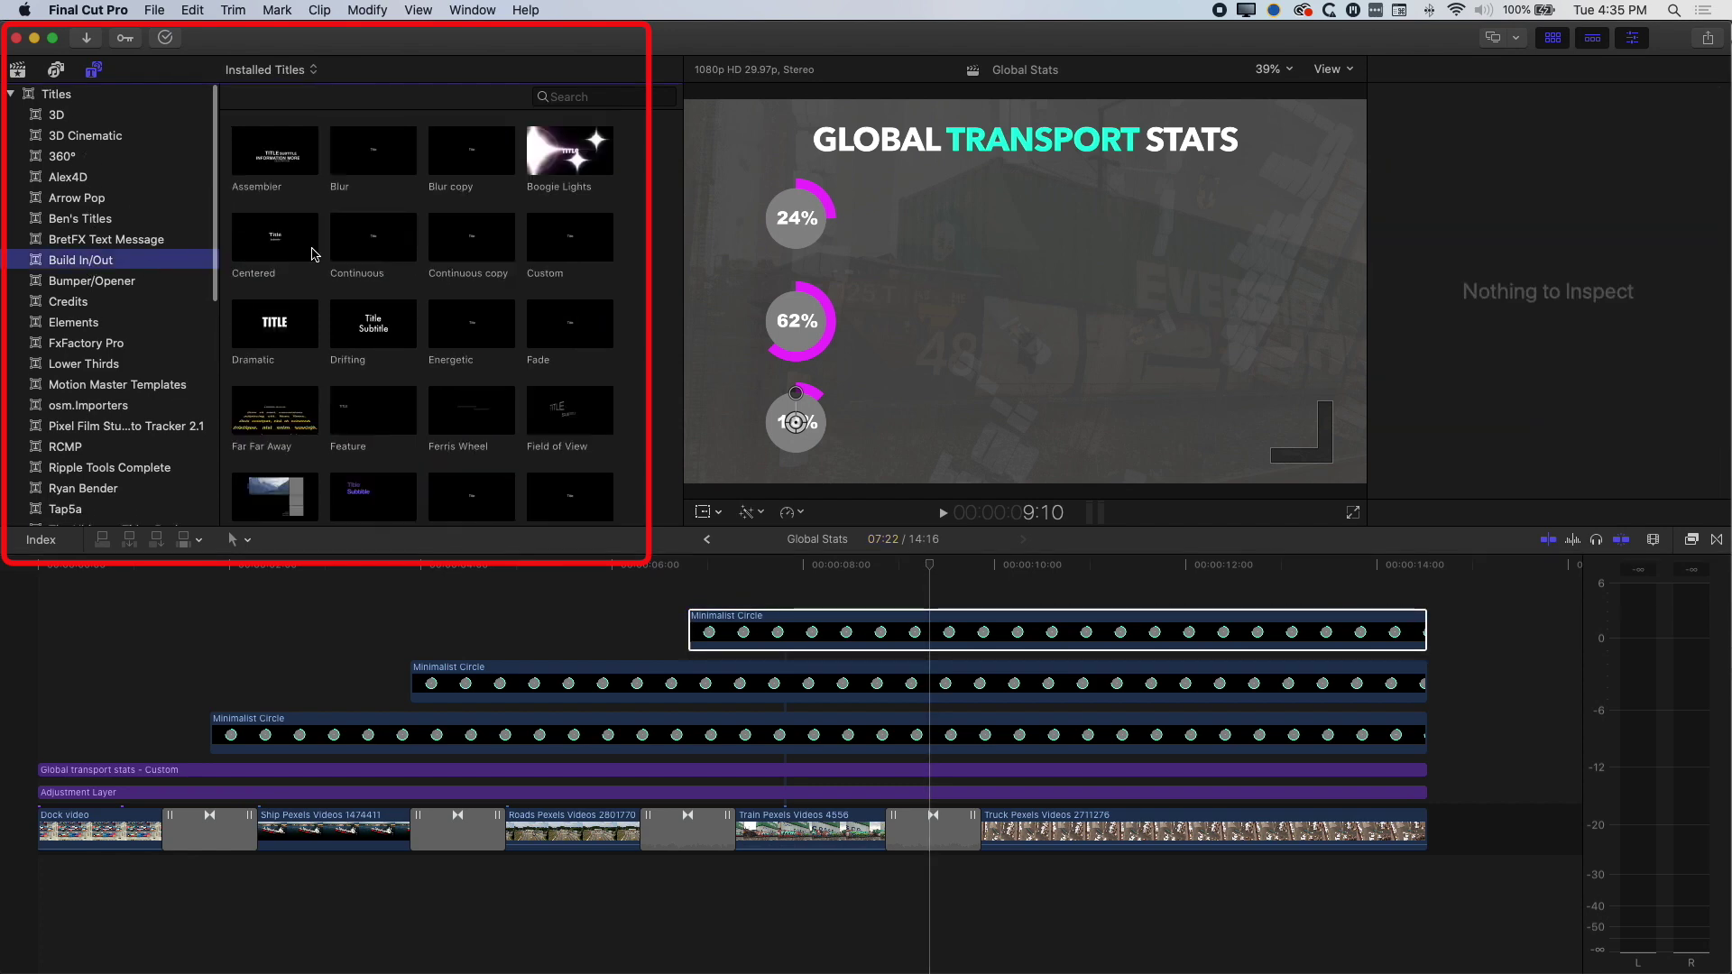
{"action": "left_click_drag", "start_coordinate": [564, 254], "coordinate": [216, 704]}
{"action": "left_click_drag", "start_coordinate": [687, 696], "coordinate": [1443, 695]}
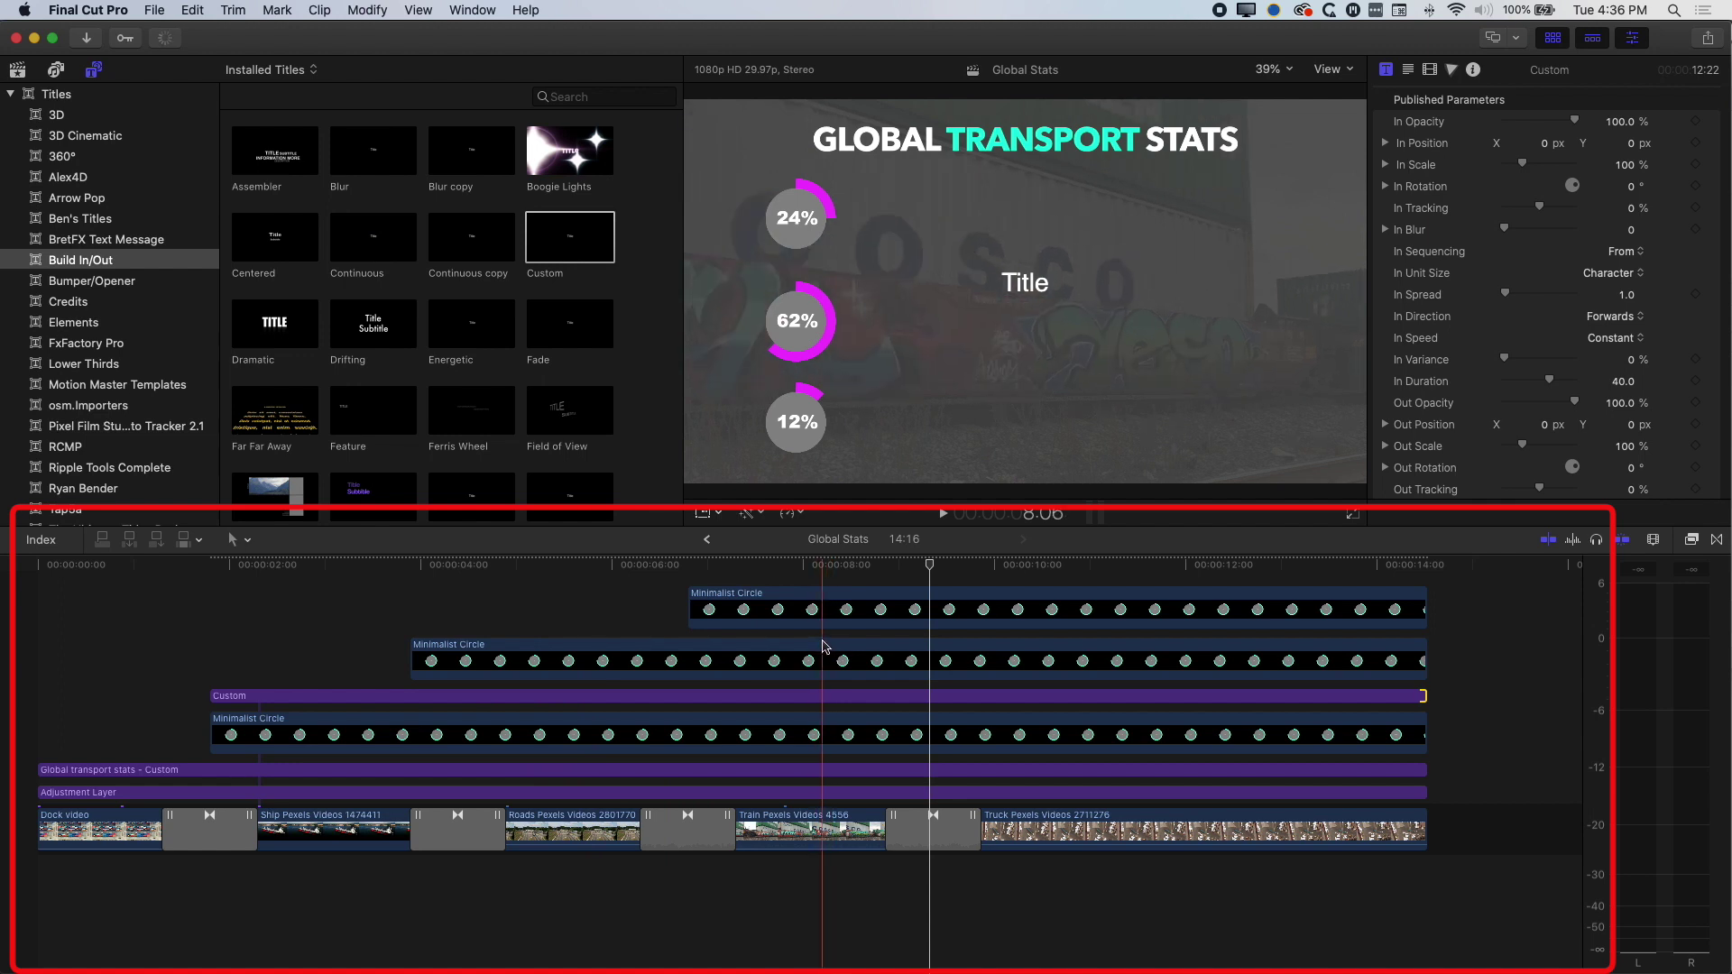
{"action": "left_click", "coordinate": [343, 696]}
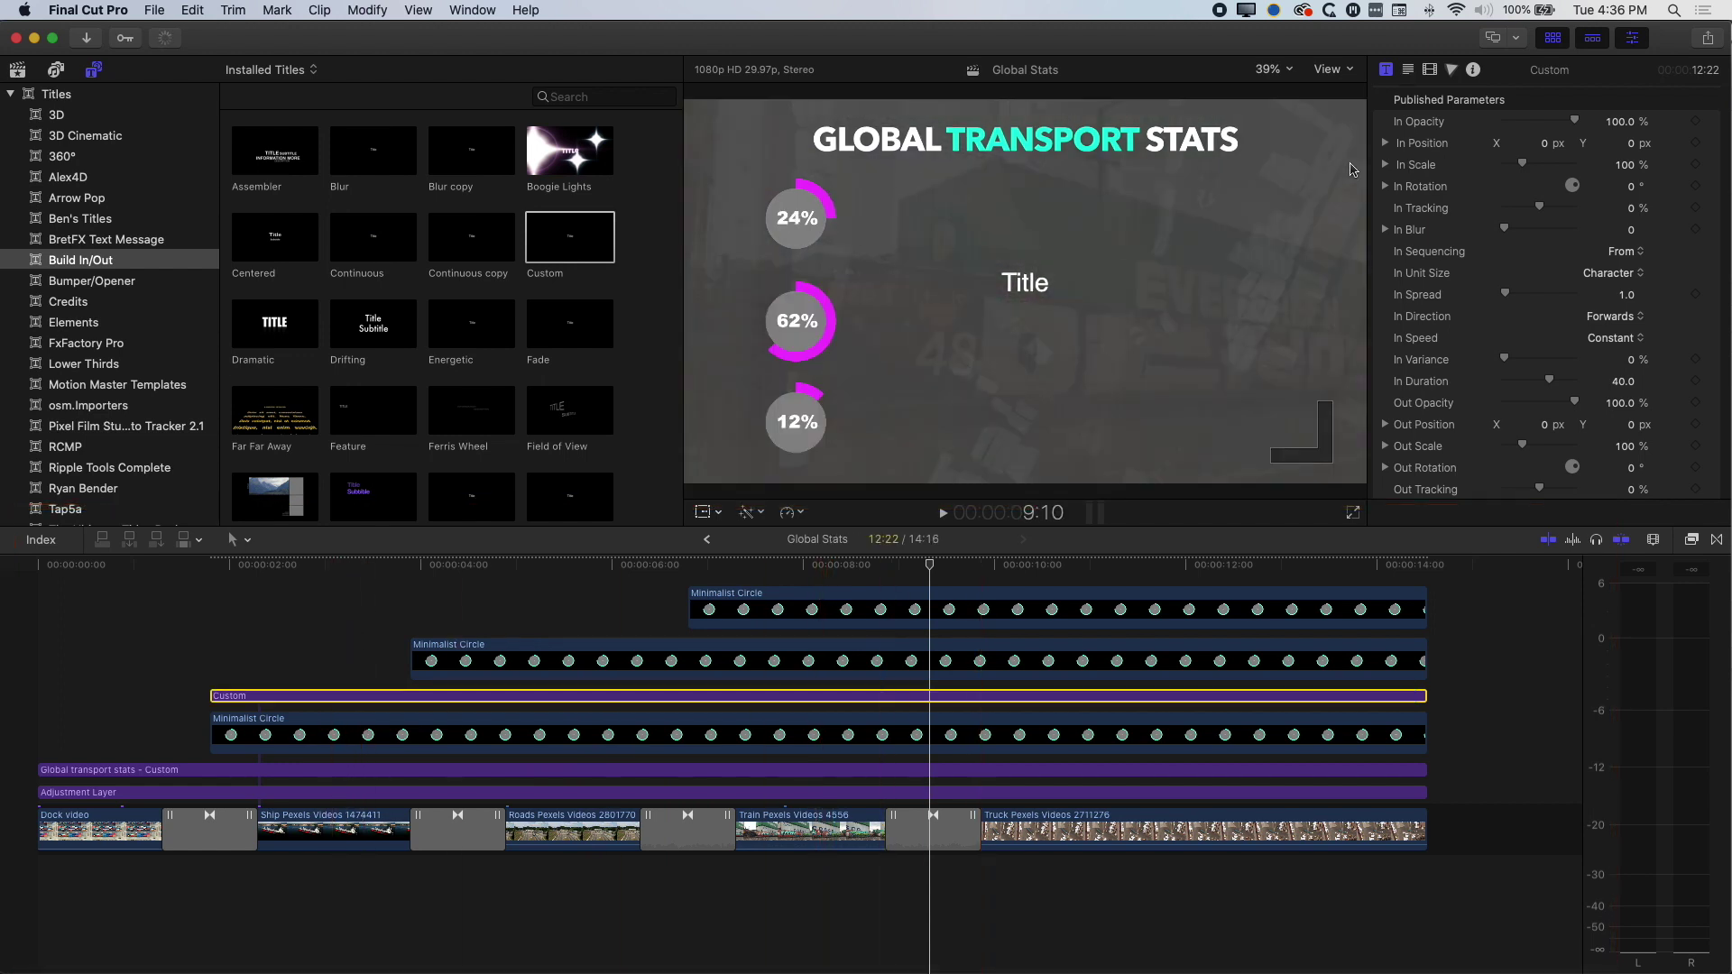
{"action": "left_click", "coordinate": [1409, 70]}
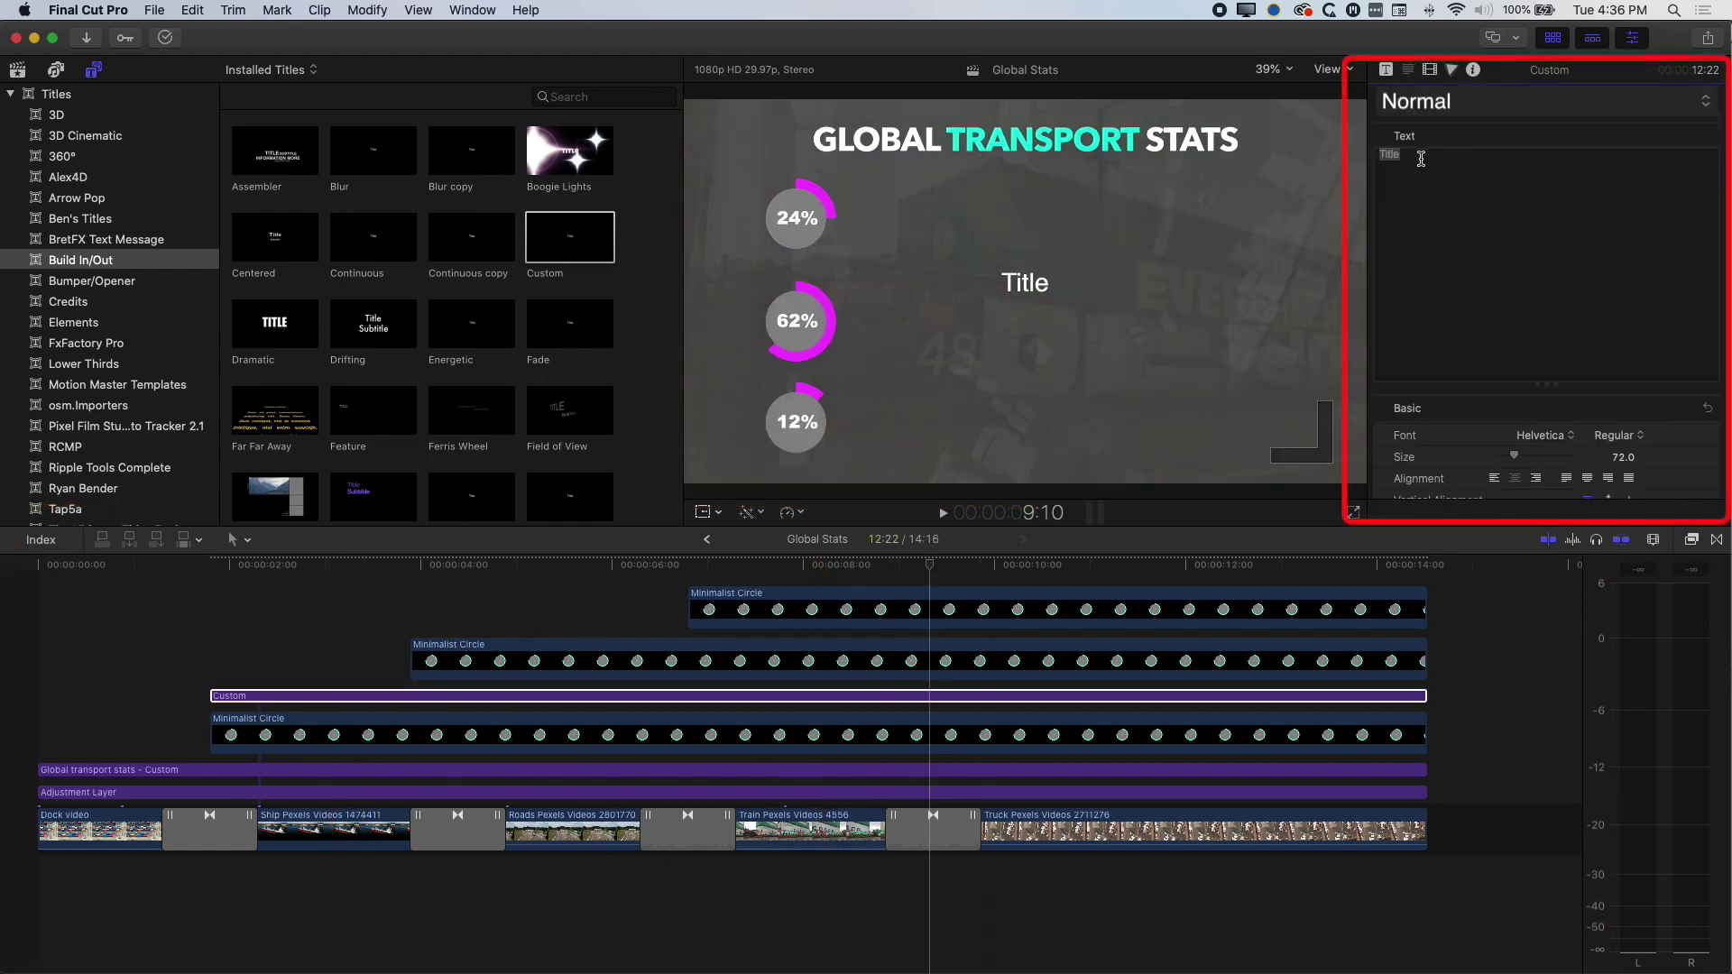
Step: Type SEA, ROAD and RAIL on three lines, left-aligned, and move the block beside the rings
{"action": "type", "text": "se"}
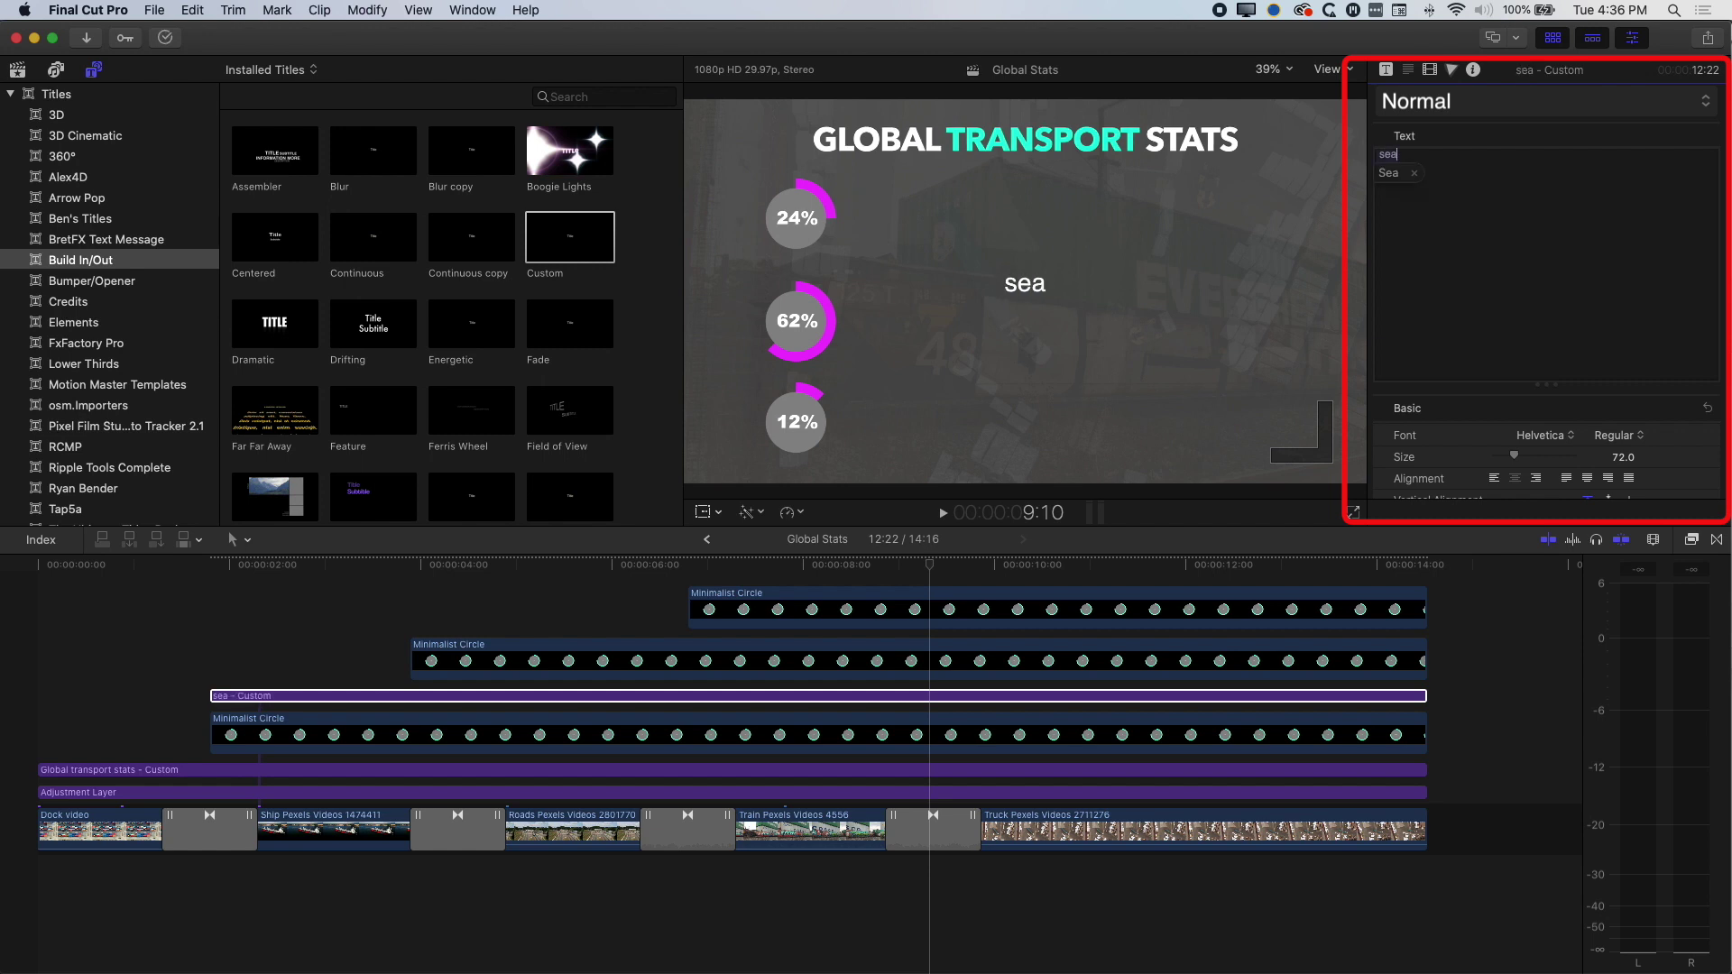
{"action": "type", "text": "a"}
{"action": "key", "text": "Return"}
{"action": "type", "text": "road"}
{"action": "key", "text": "Return"}
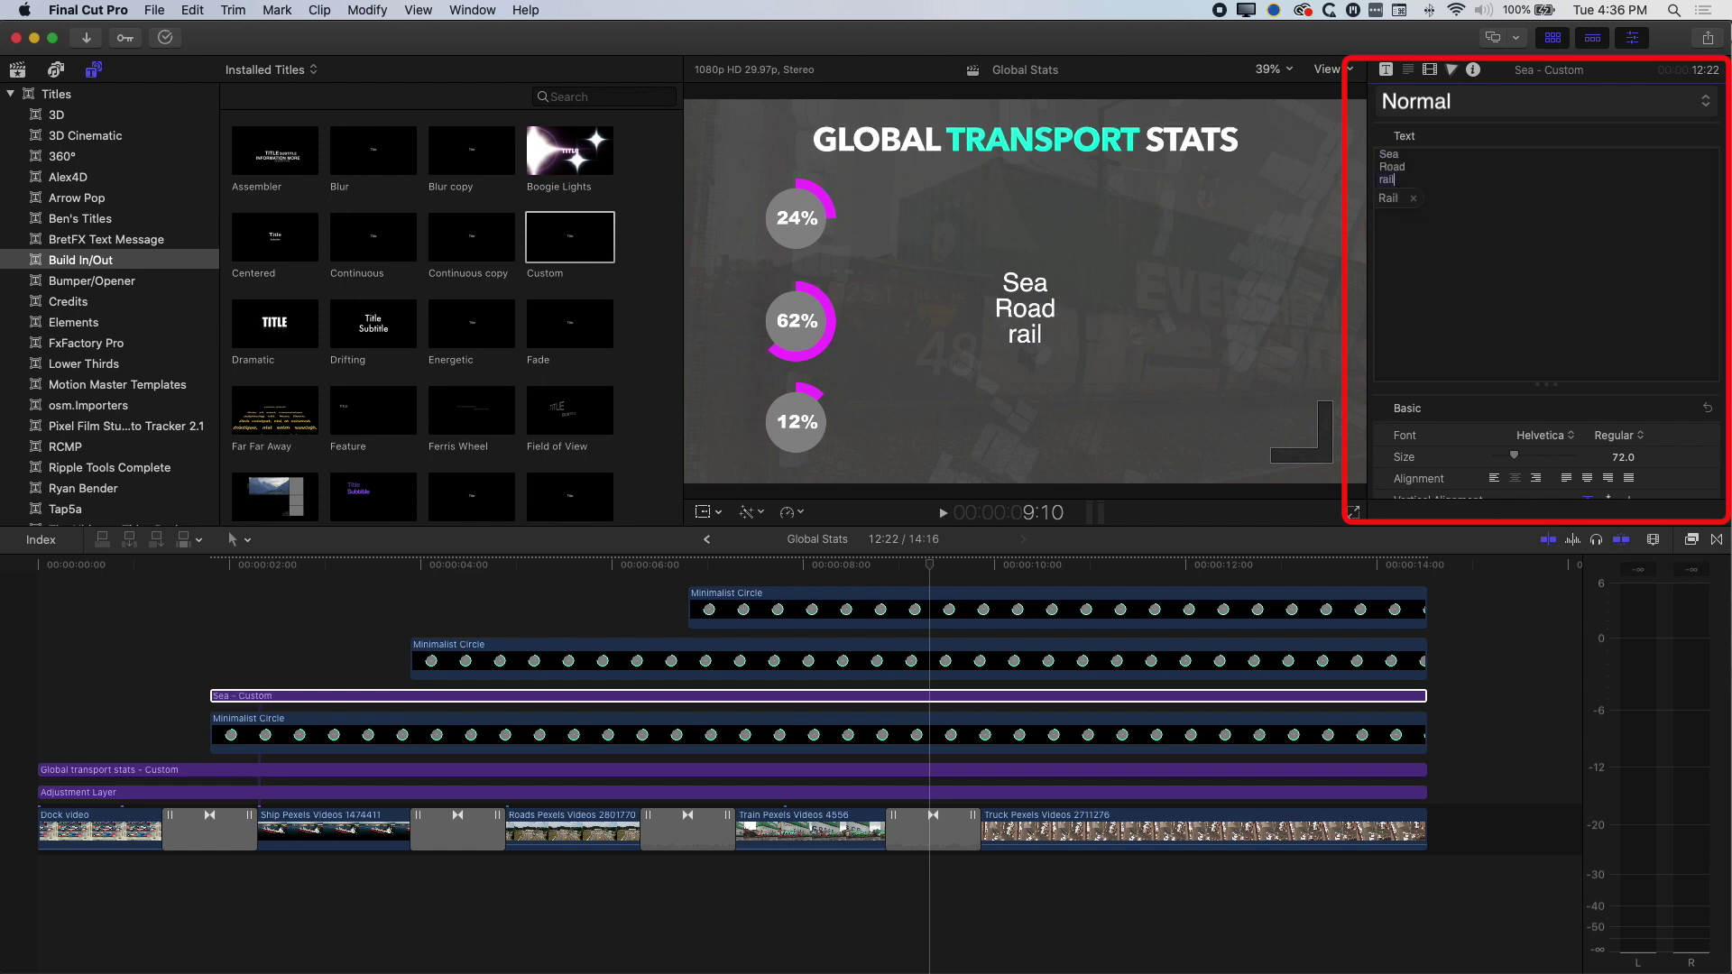
{"action": "type", "text": "rail"}
{"action": "left_click", "coordinate": [1495, 479]}
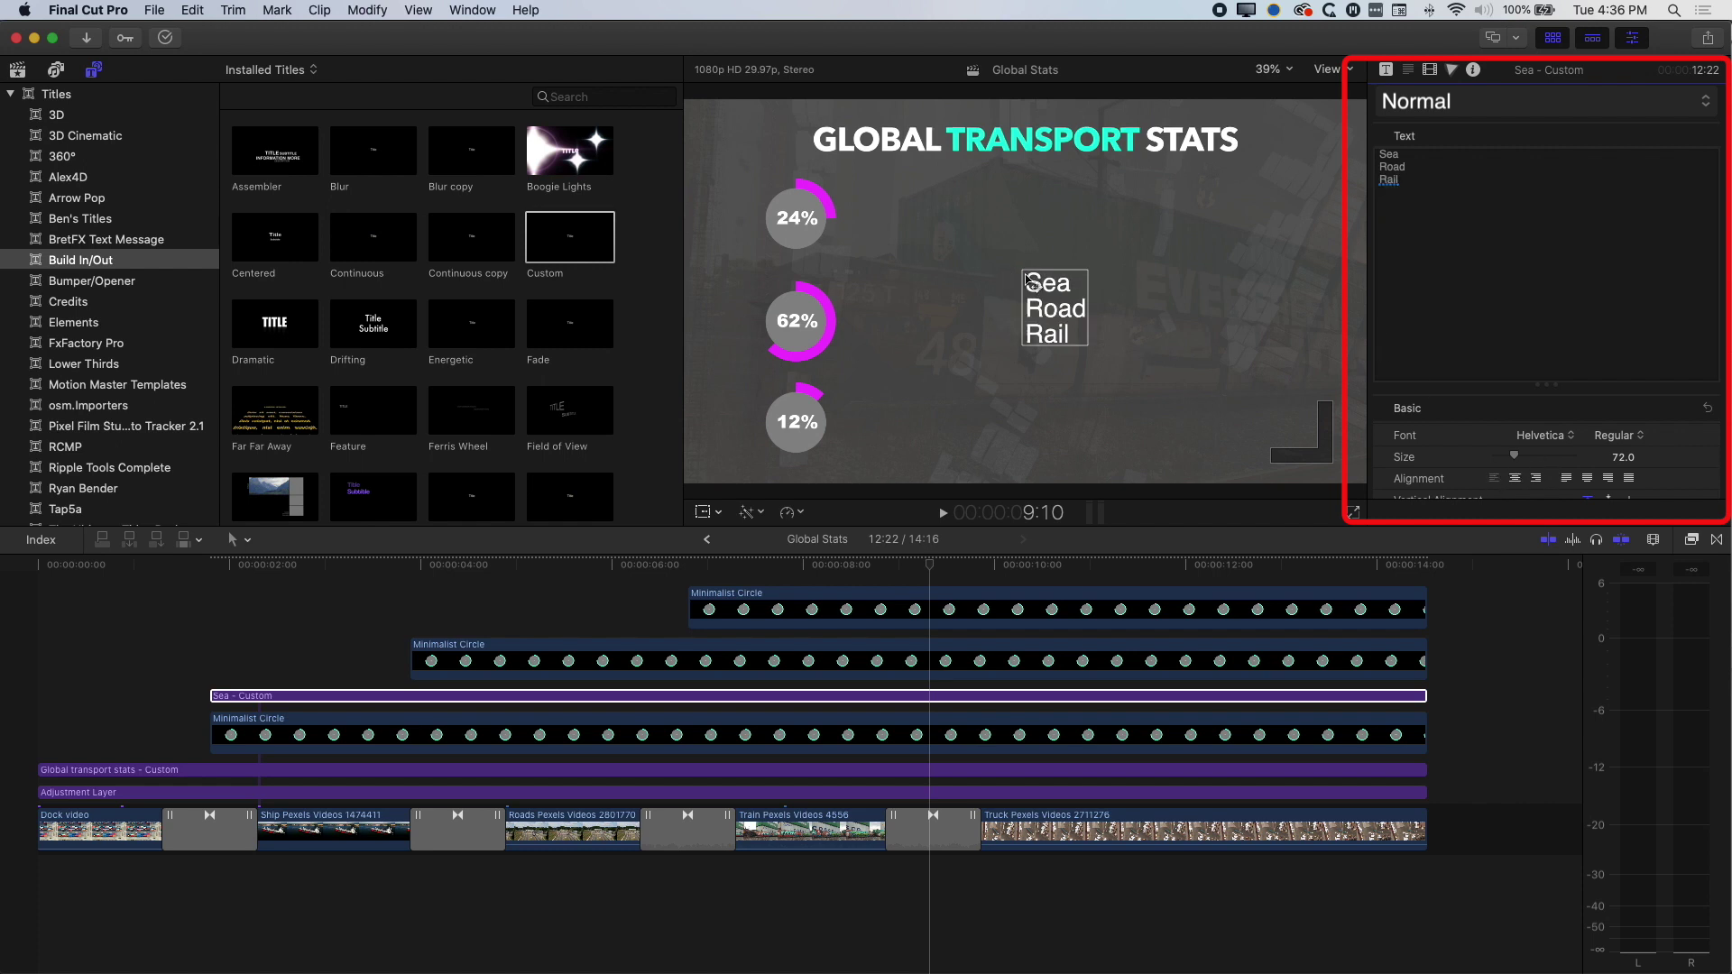
{"action": "left_click_drag", "start_coordinate": [1051, 290], "coordinate": [941, 224]}
Step: Apply the 2D BOLD text style and raise the line spacing to 123
{"action": "left_click", "coordinate": [1448, 108]}
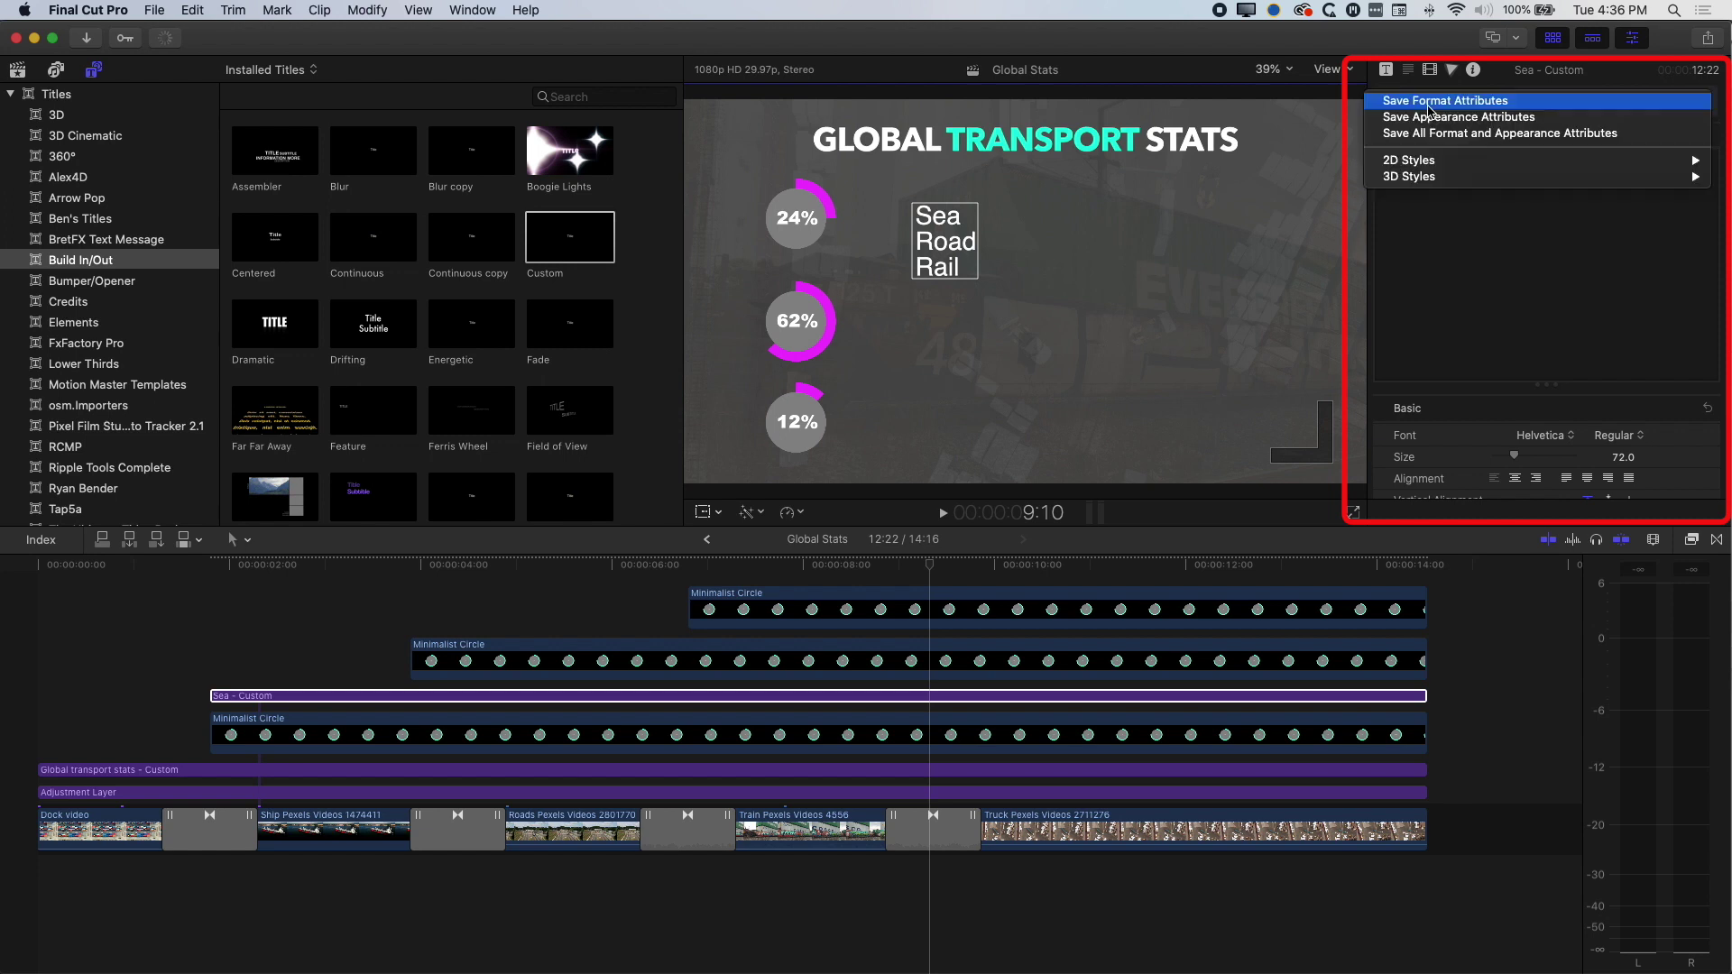
{"action": "mouse_move", "coordinate": [1426, 161]}
{"action": "left_click", "coordinate": [1246, 212]}
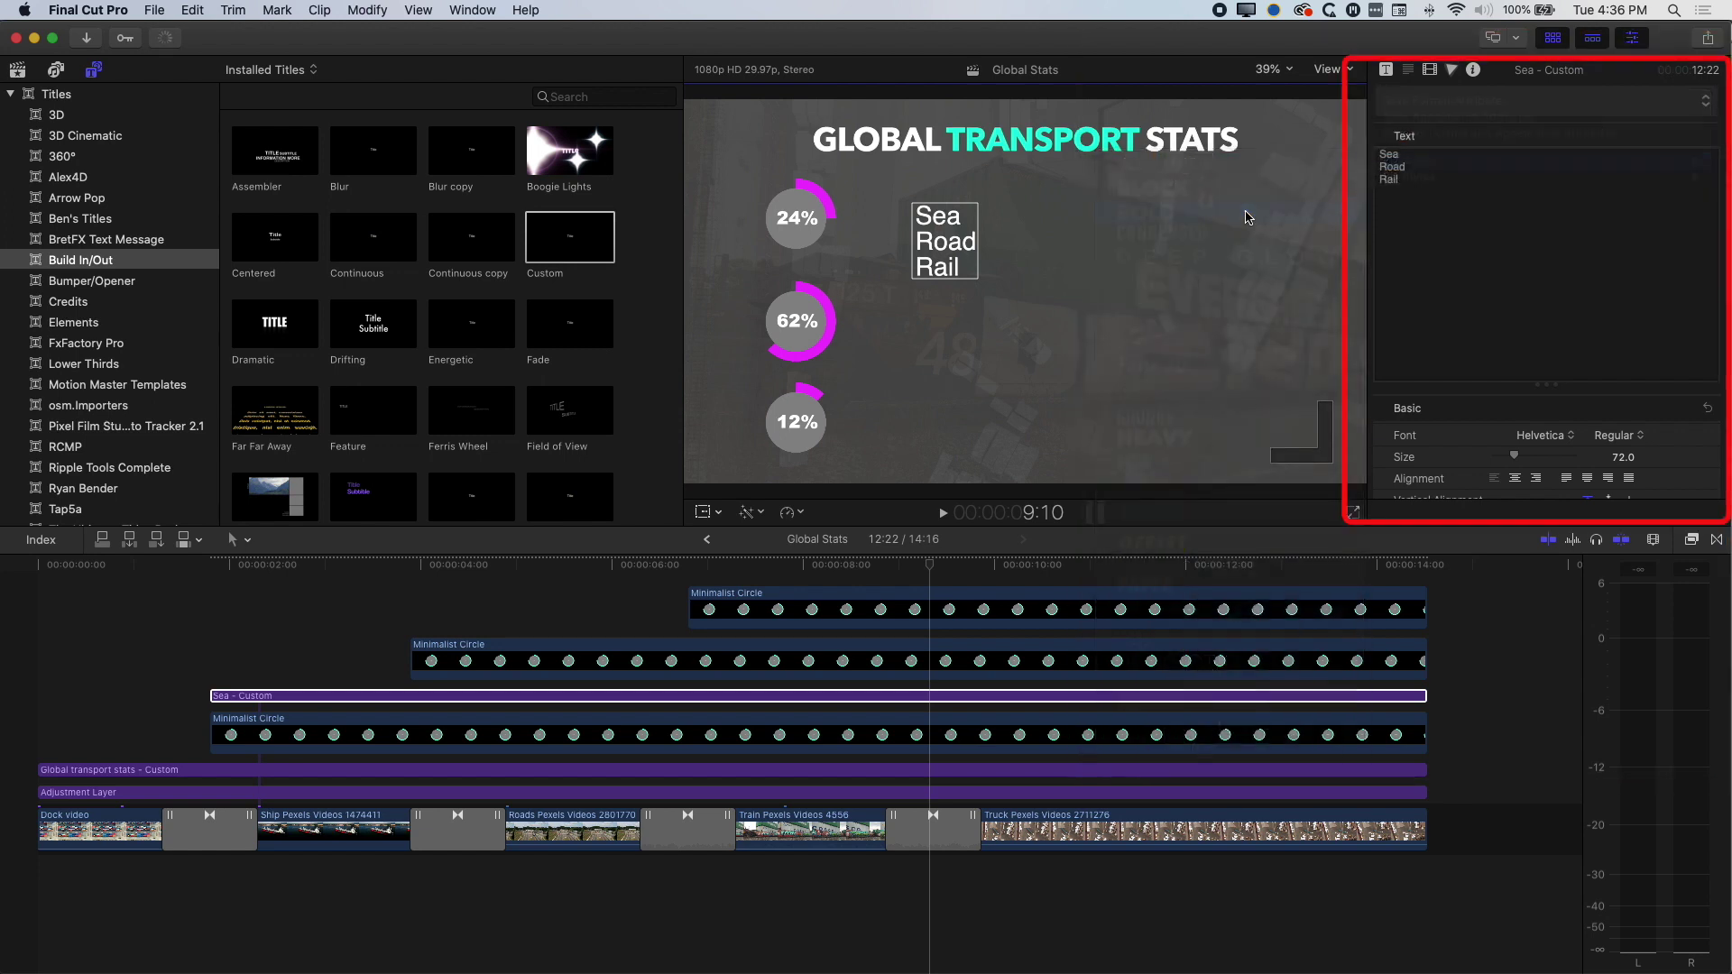
{"action": "left_click_drag", "start_coordinate": [941, 215], "coordinate": [947, 218]}
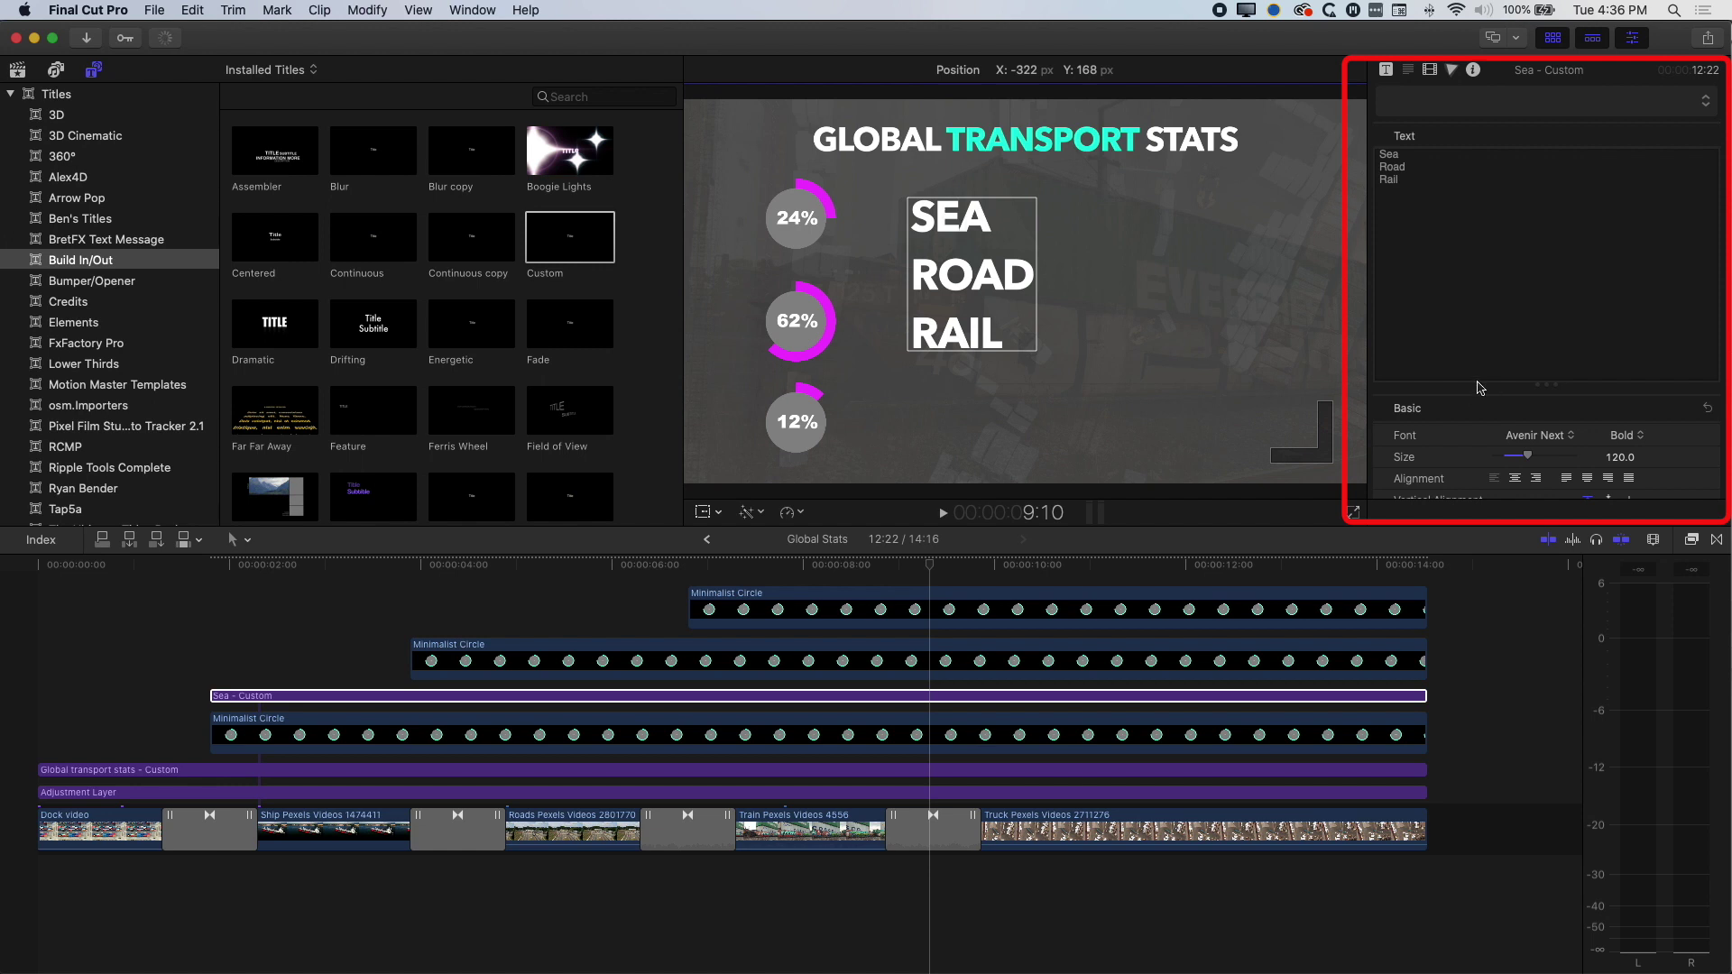
{"action": "scroll", "coordinate": [1433, 450], "scroll_direction": "down", "scroll_amount": 2}
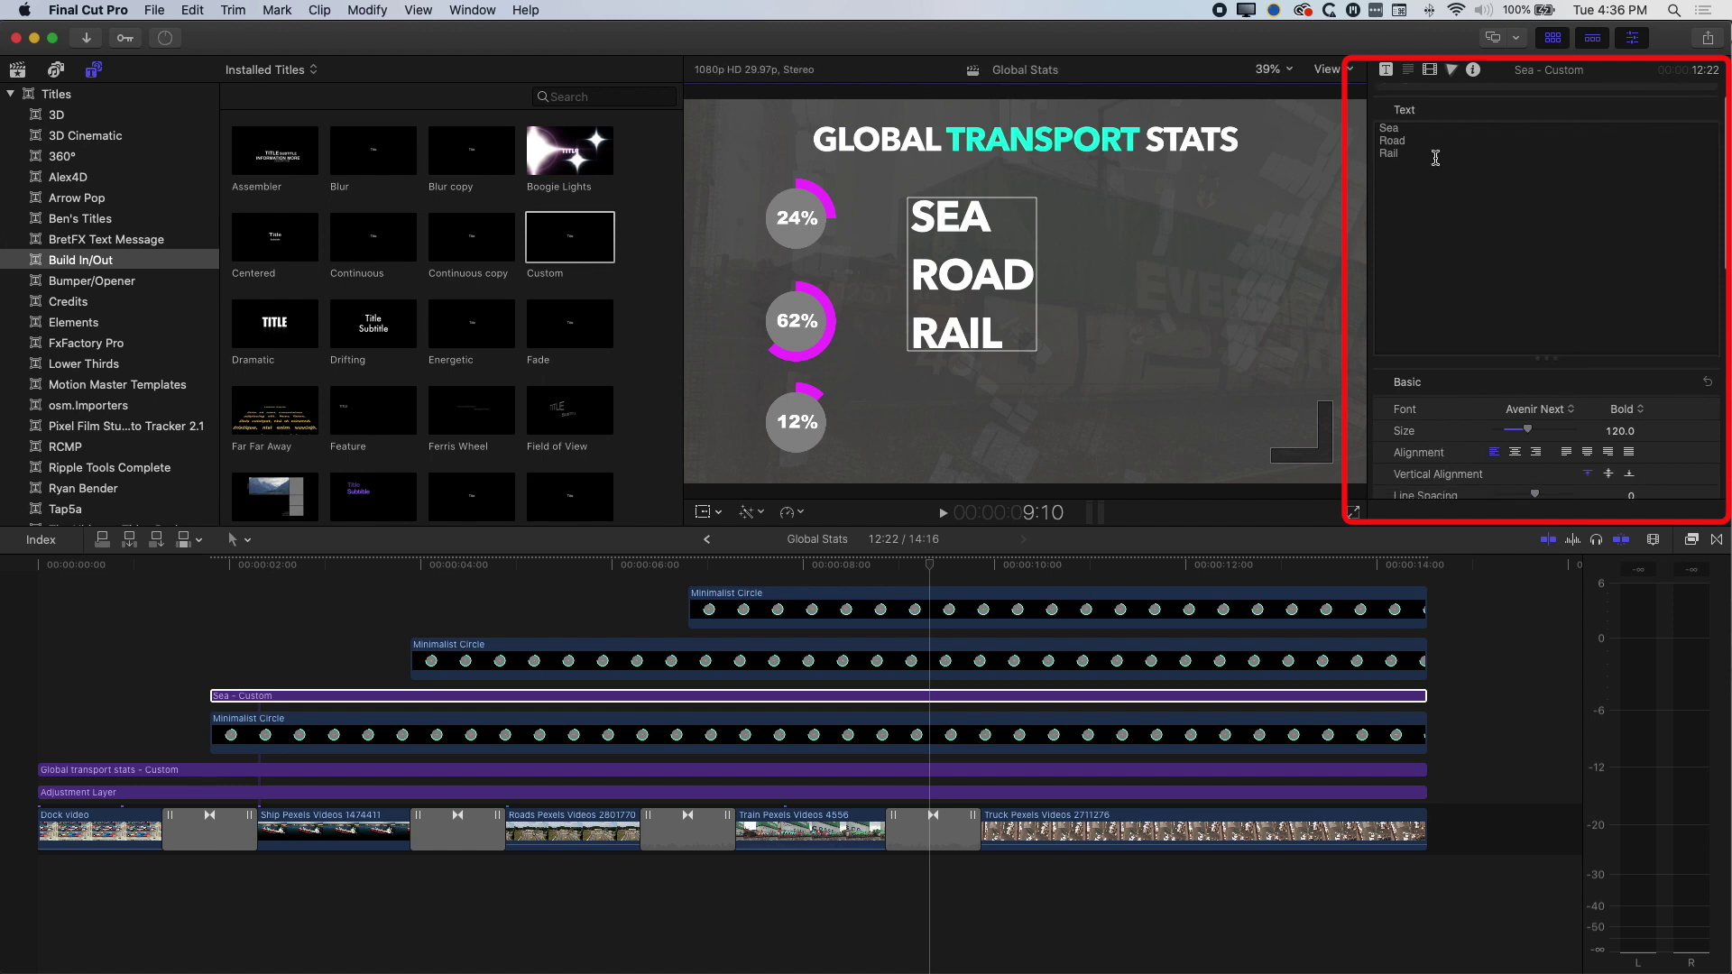
{"action": "left_click_drag", "start_coordinate": [1435, 157], "coordinate": [1374, 113]}
{"action": "scroll", "coordinate": [1454, 429], "scroll_direction": "down", "scroll_amount": 4}
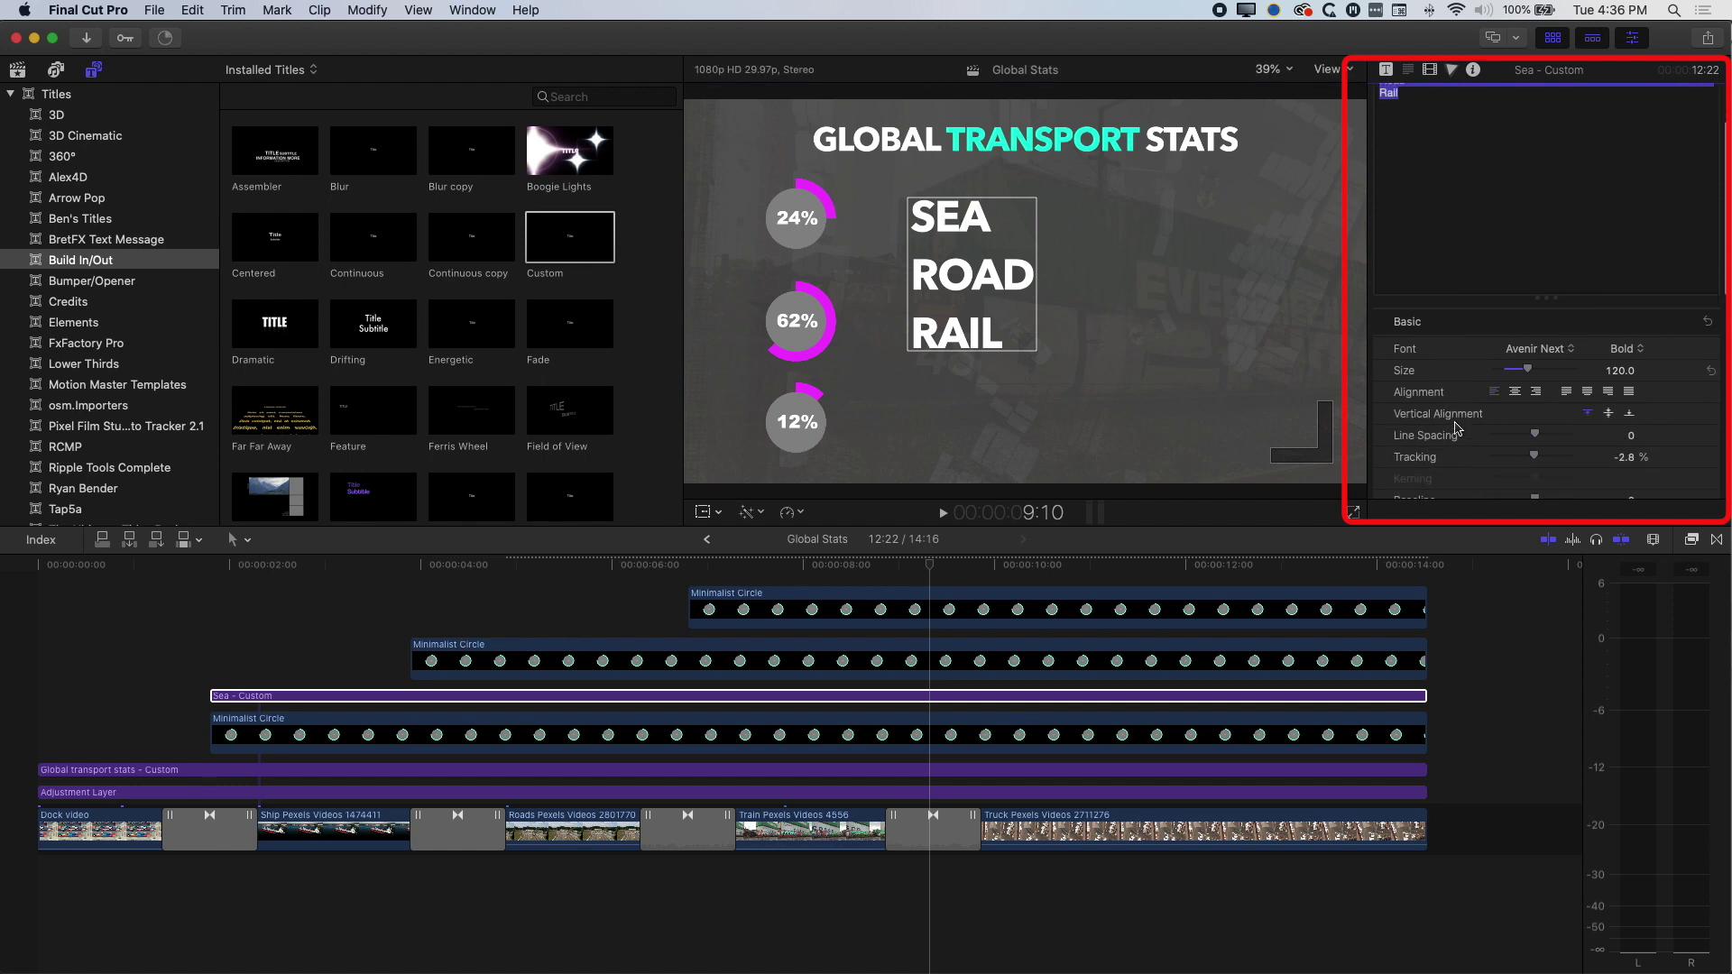
{"action": "left_click_drag", "start_coordinate": [1535, 388], "coordinate": [1620, 388]}
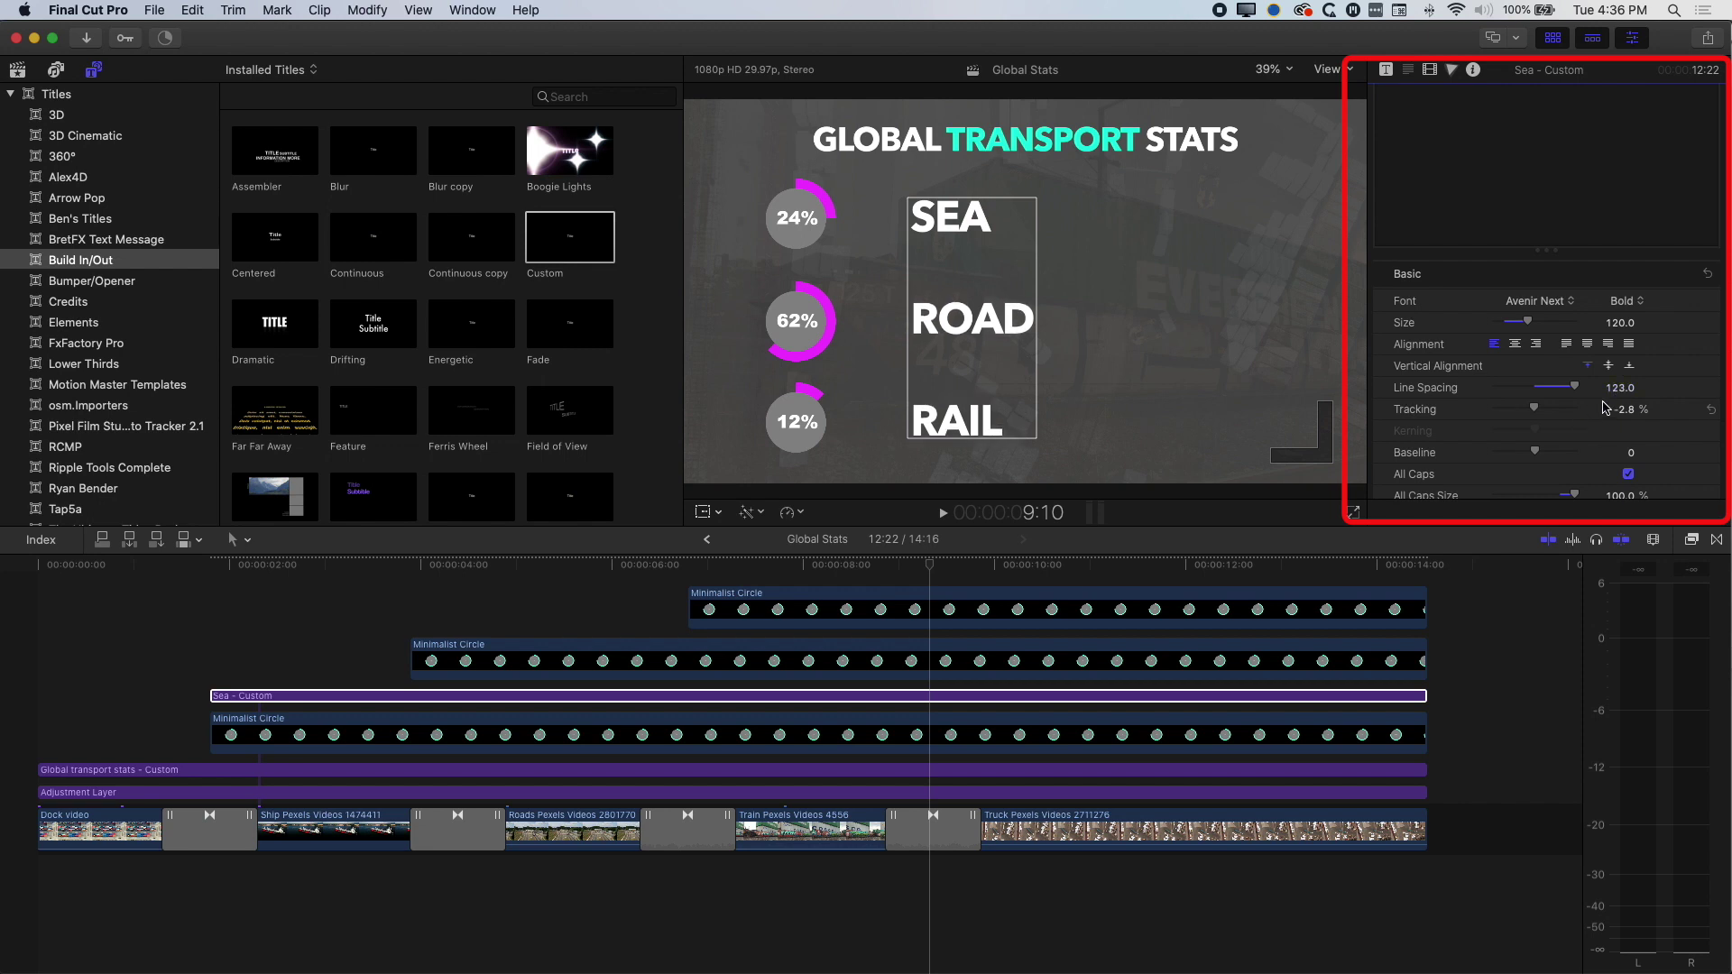
Step: Preview the title animation from about 1:18
{"action": "left_click_drag", "start_coordinate": [240, 564], "coordinate": [192, 569]}
{"action": "key", "text": "space"}
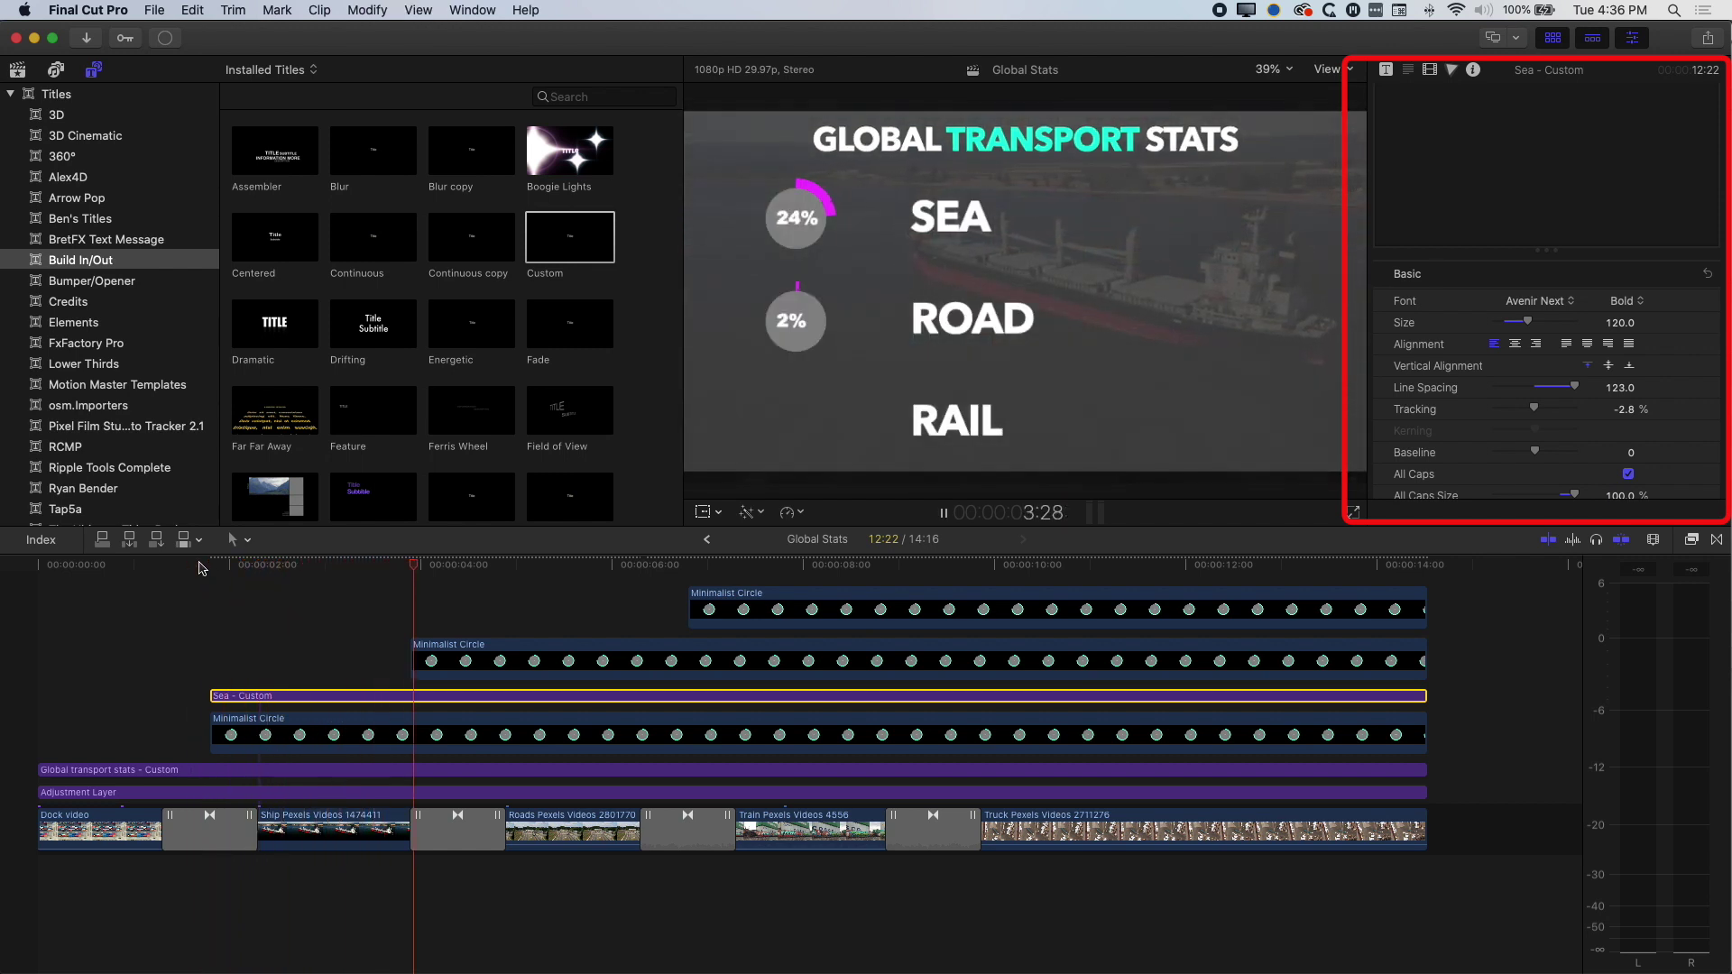
{"action": "key", "text": "space"}
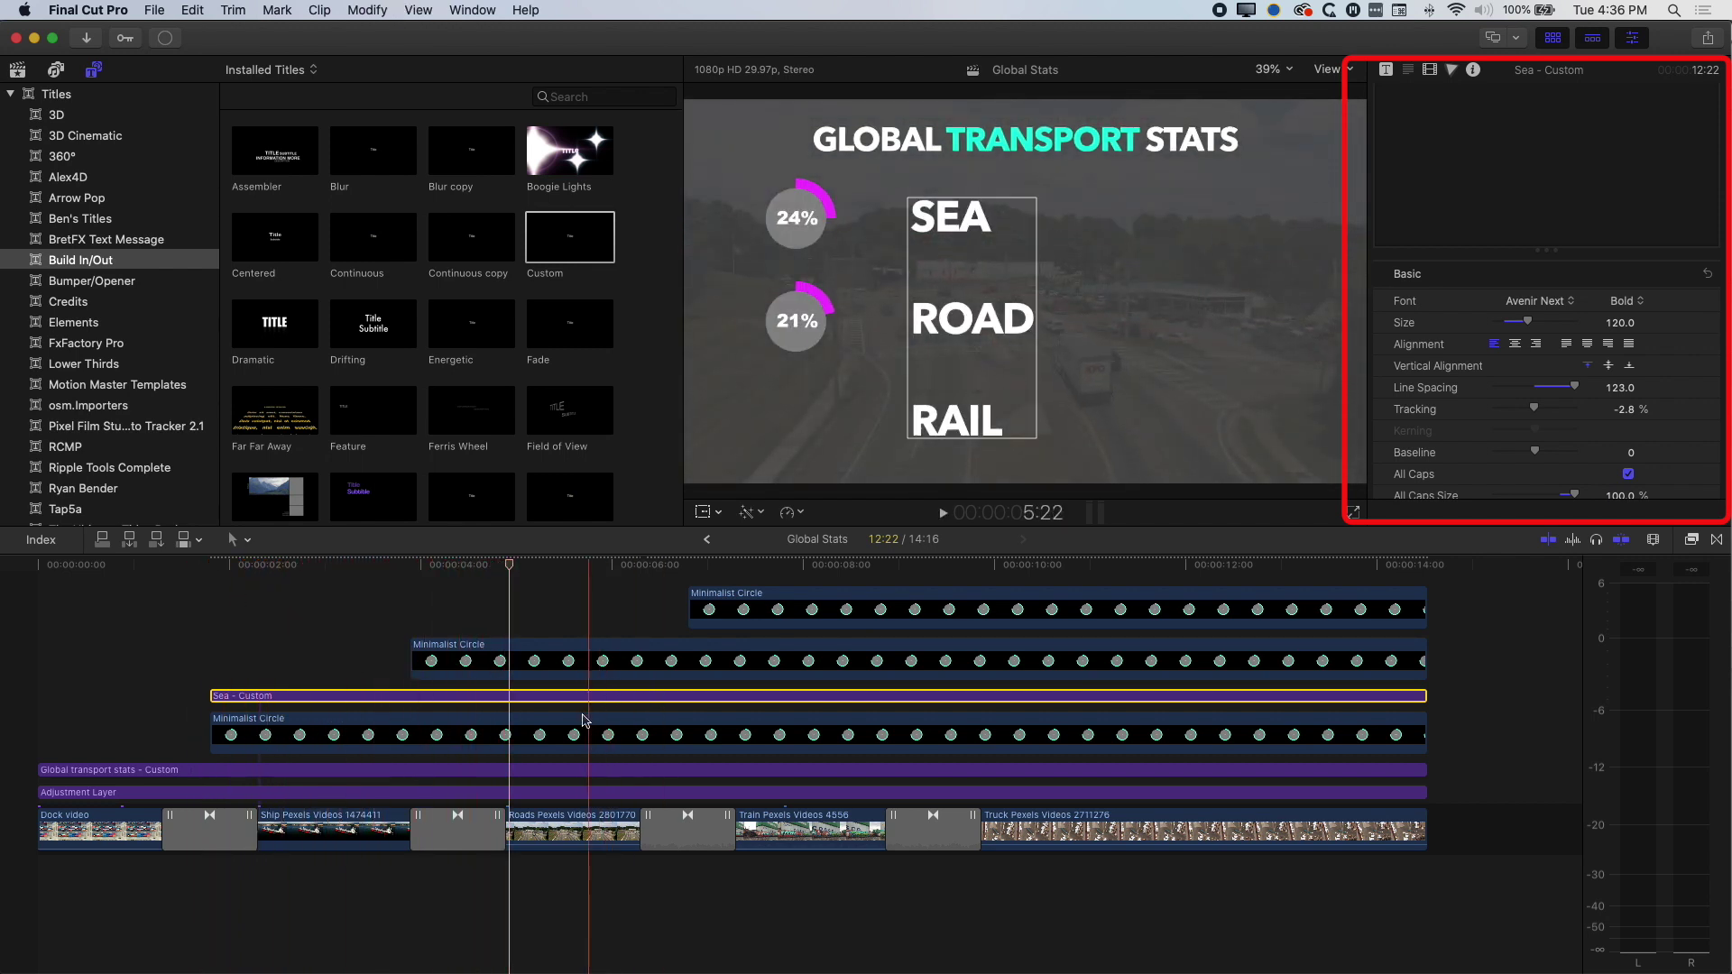
{"action": "left_click", "coordinate": [1387, 71]}
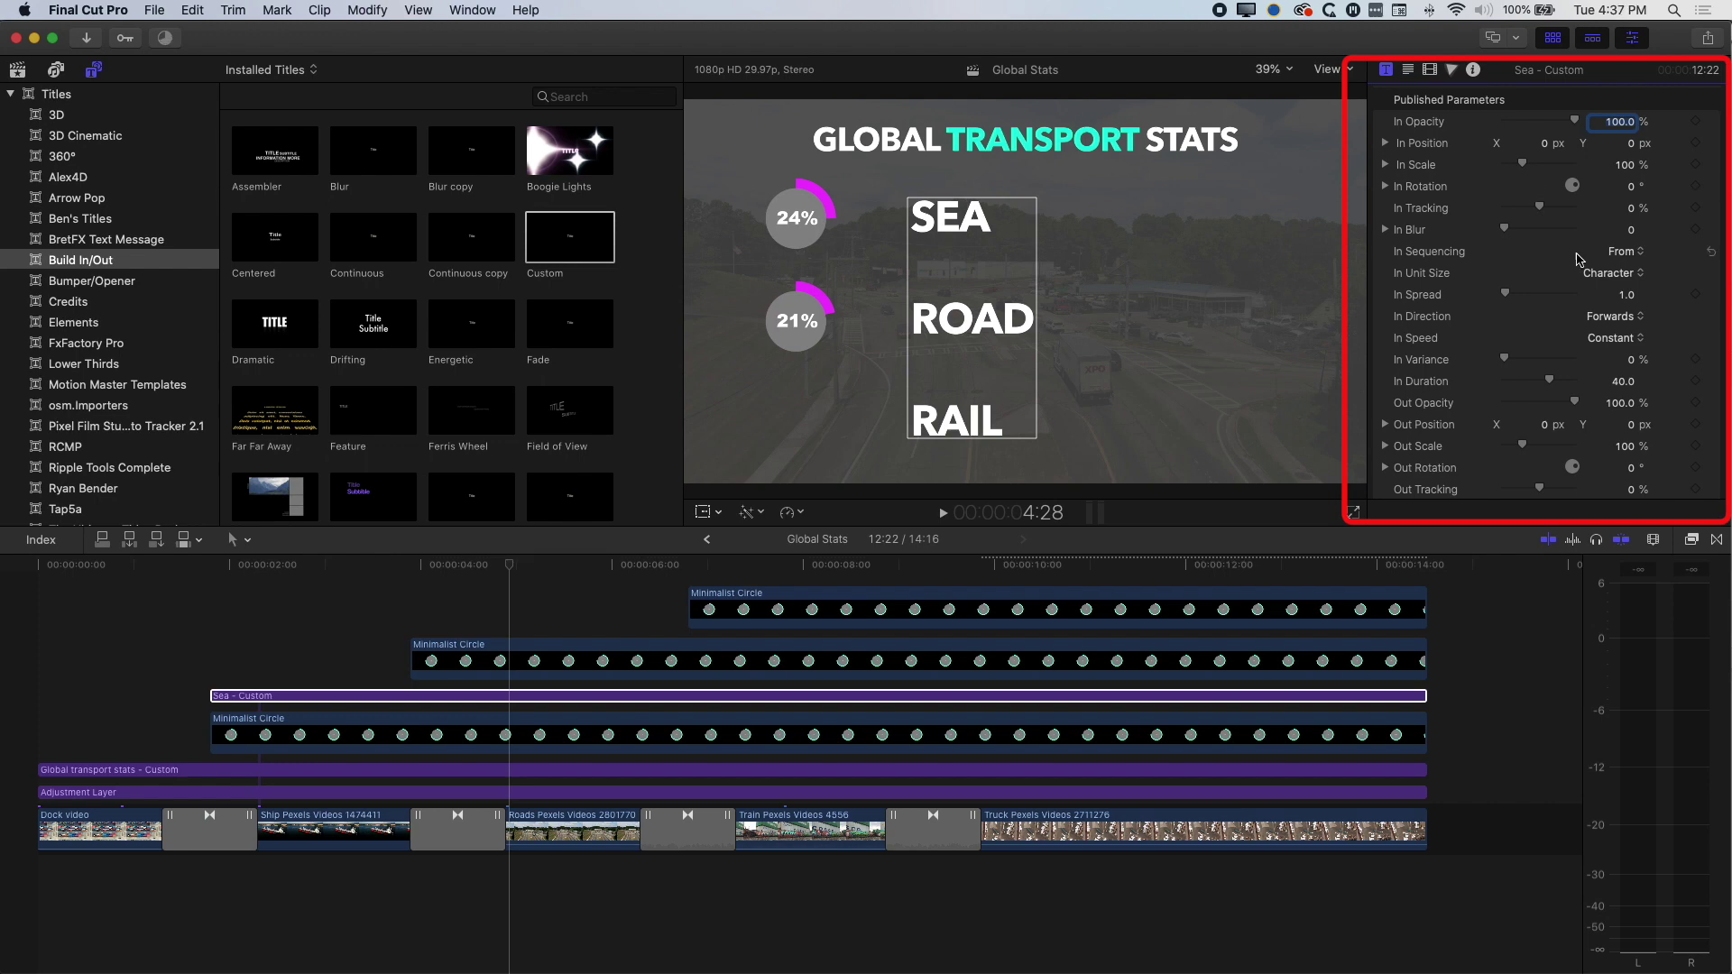
Step: Set the title's In Unit Size to Word and In Spread to 0.8
{"action": "left_click", "coordinate": [1618, 279]}
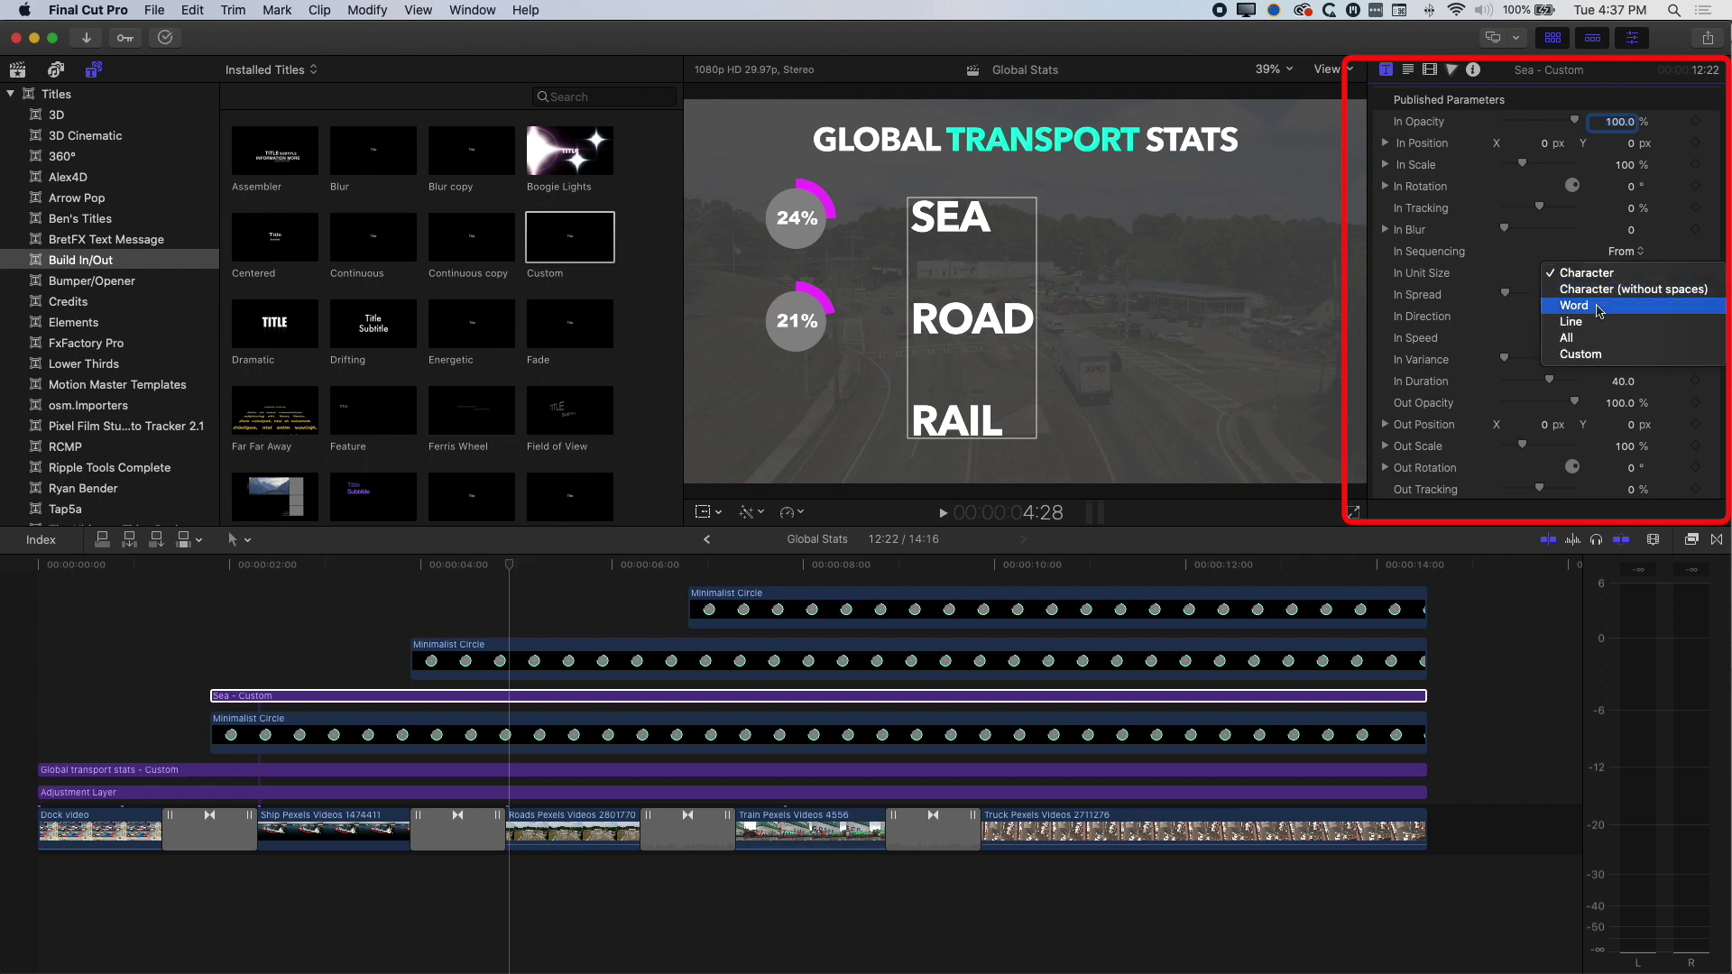
{"action": "left_click", "coordinate": [1599, 311]}
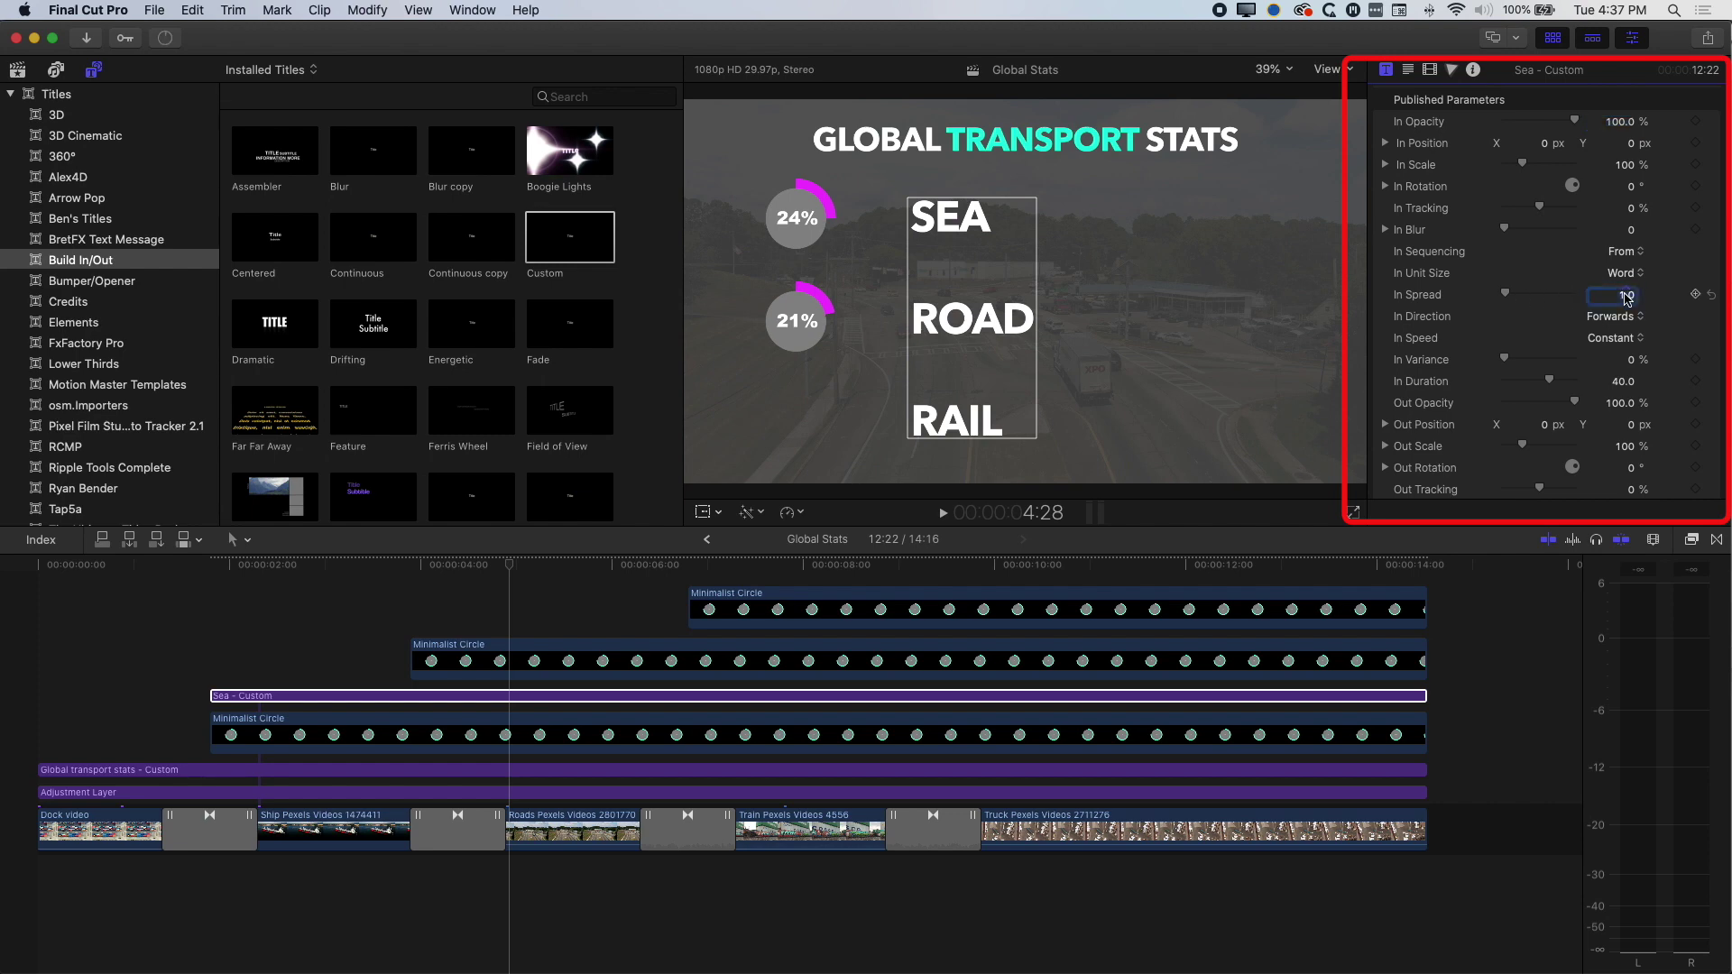
{"action": "type", "text": "0.8"}
{"action": "left_click", "coordinate": [510, 565]}
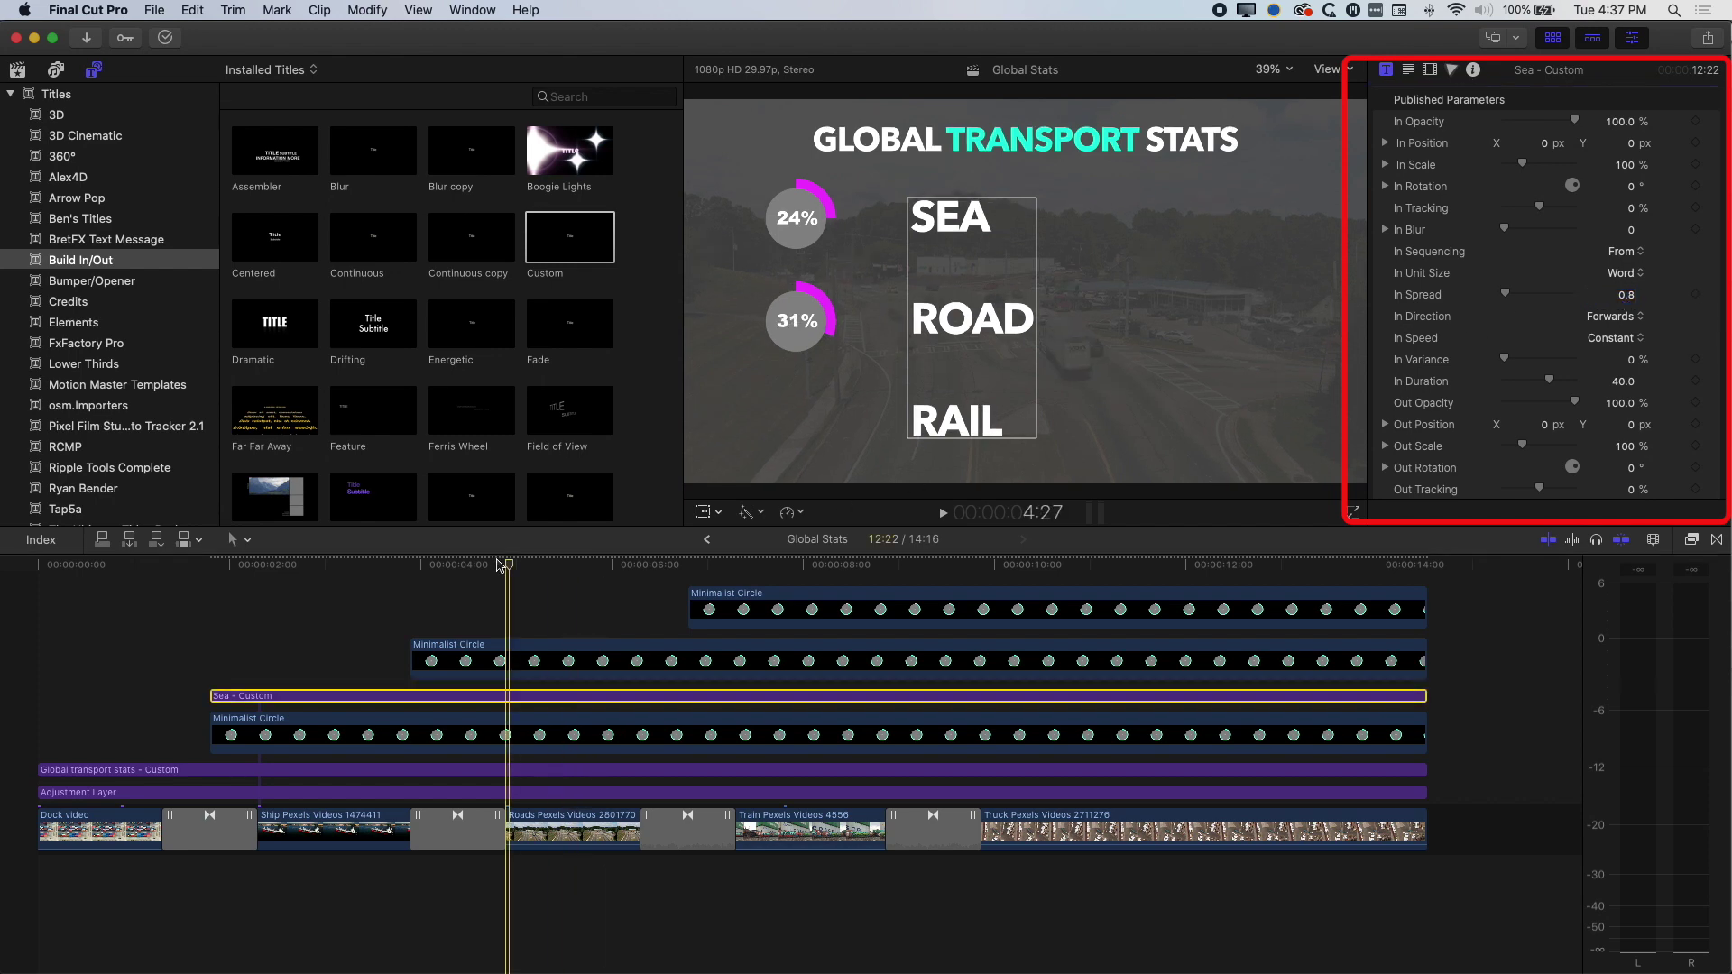
{"action": "left_click_drag", "start_coordinate": [513, 569], "coordinate": [213, 613]}
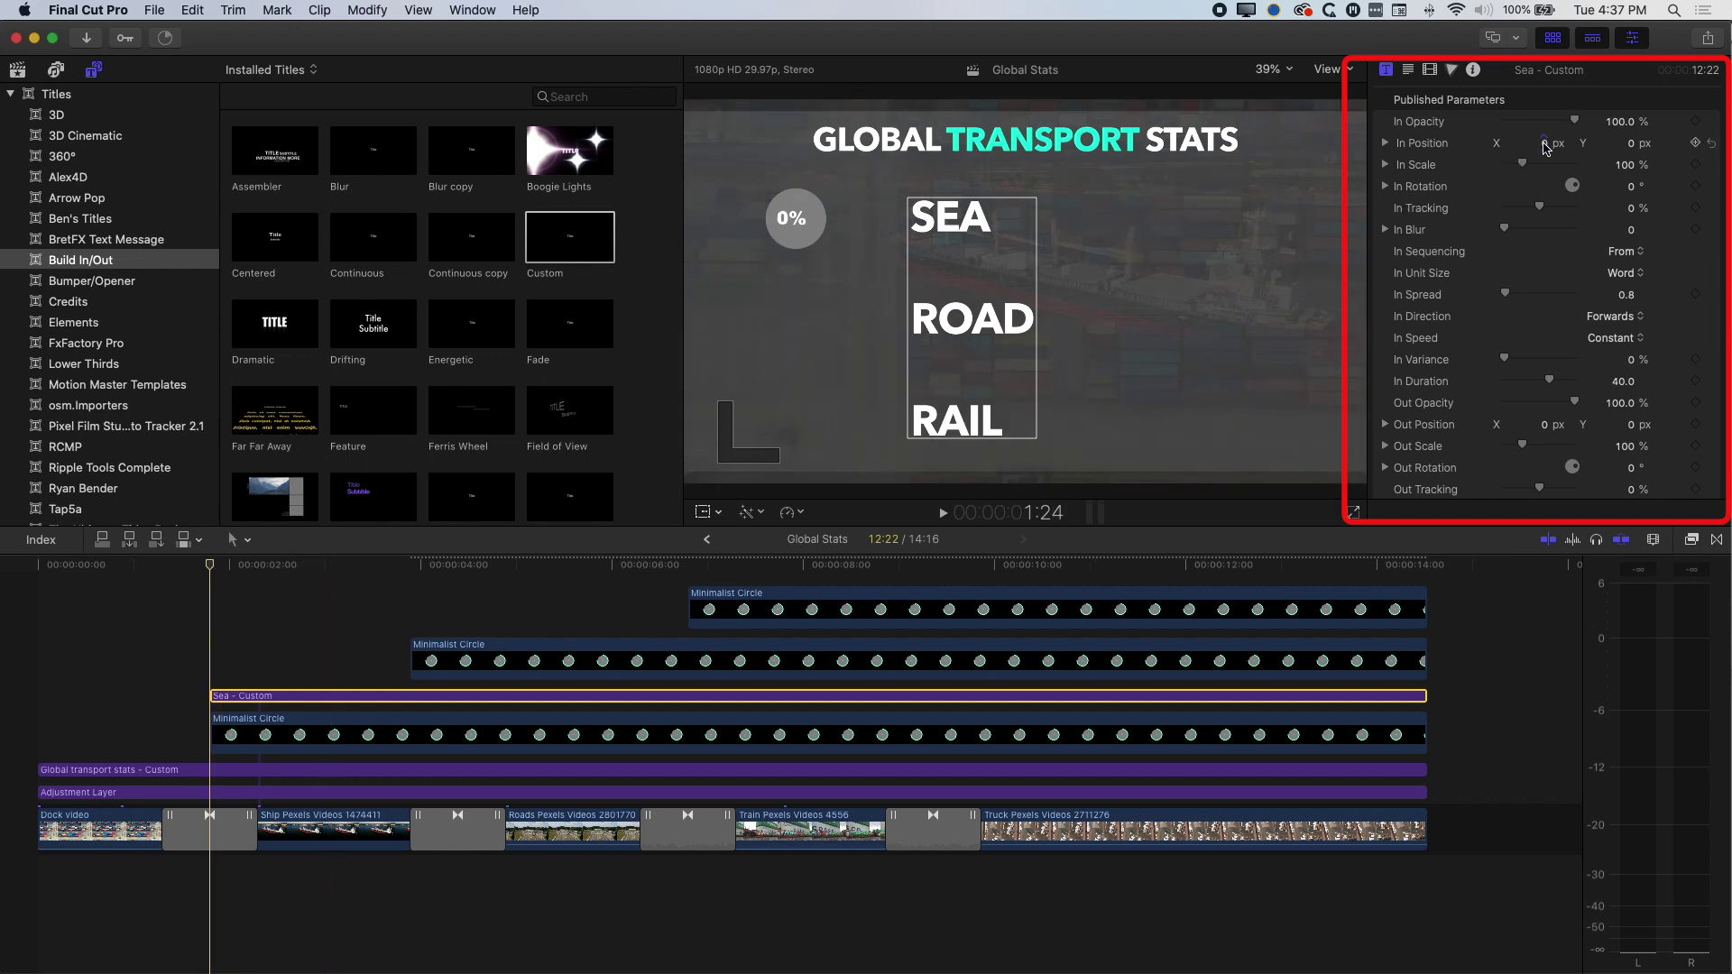
Step: Set In Position X to 120.3 px and step through the words sliding in around 1:24-2:05
{"action": "left_click_drag", "start_coordinate": [1546, 147], "coordinate": [1604, 147]}
{"action": "key", "text": "space"}
{"action": "key", "text": "space"}
{"action": "left_click_drag", "start_coordinate": [244, 567], "coordinate": [213, 570]}
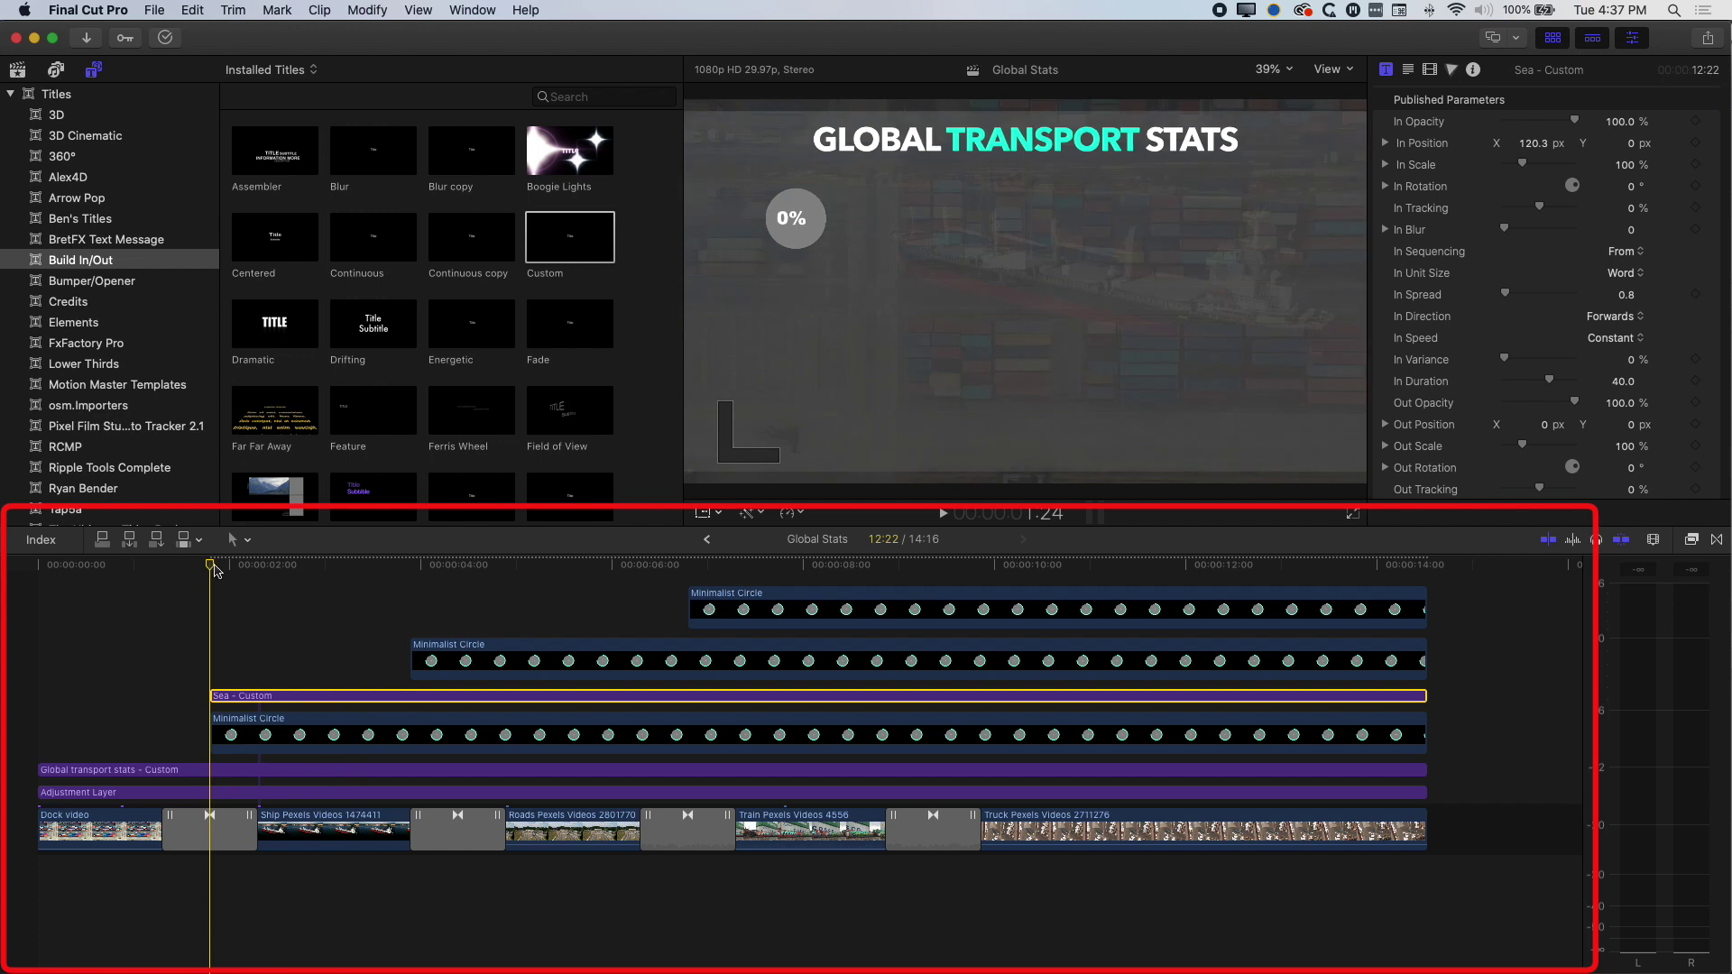
{"action": "key", "text": "space"}
{"action": "key", "text": "space"}
{"action": "left_click_drag", "start_coordinate": [304, 574], "coordinate": [269, 572]}
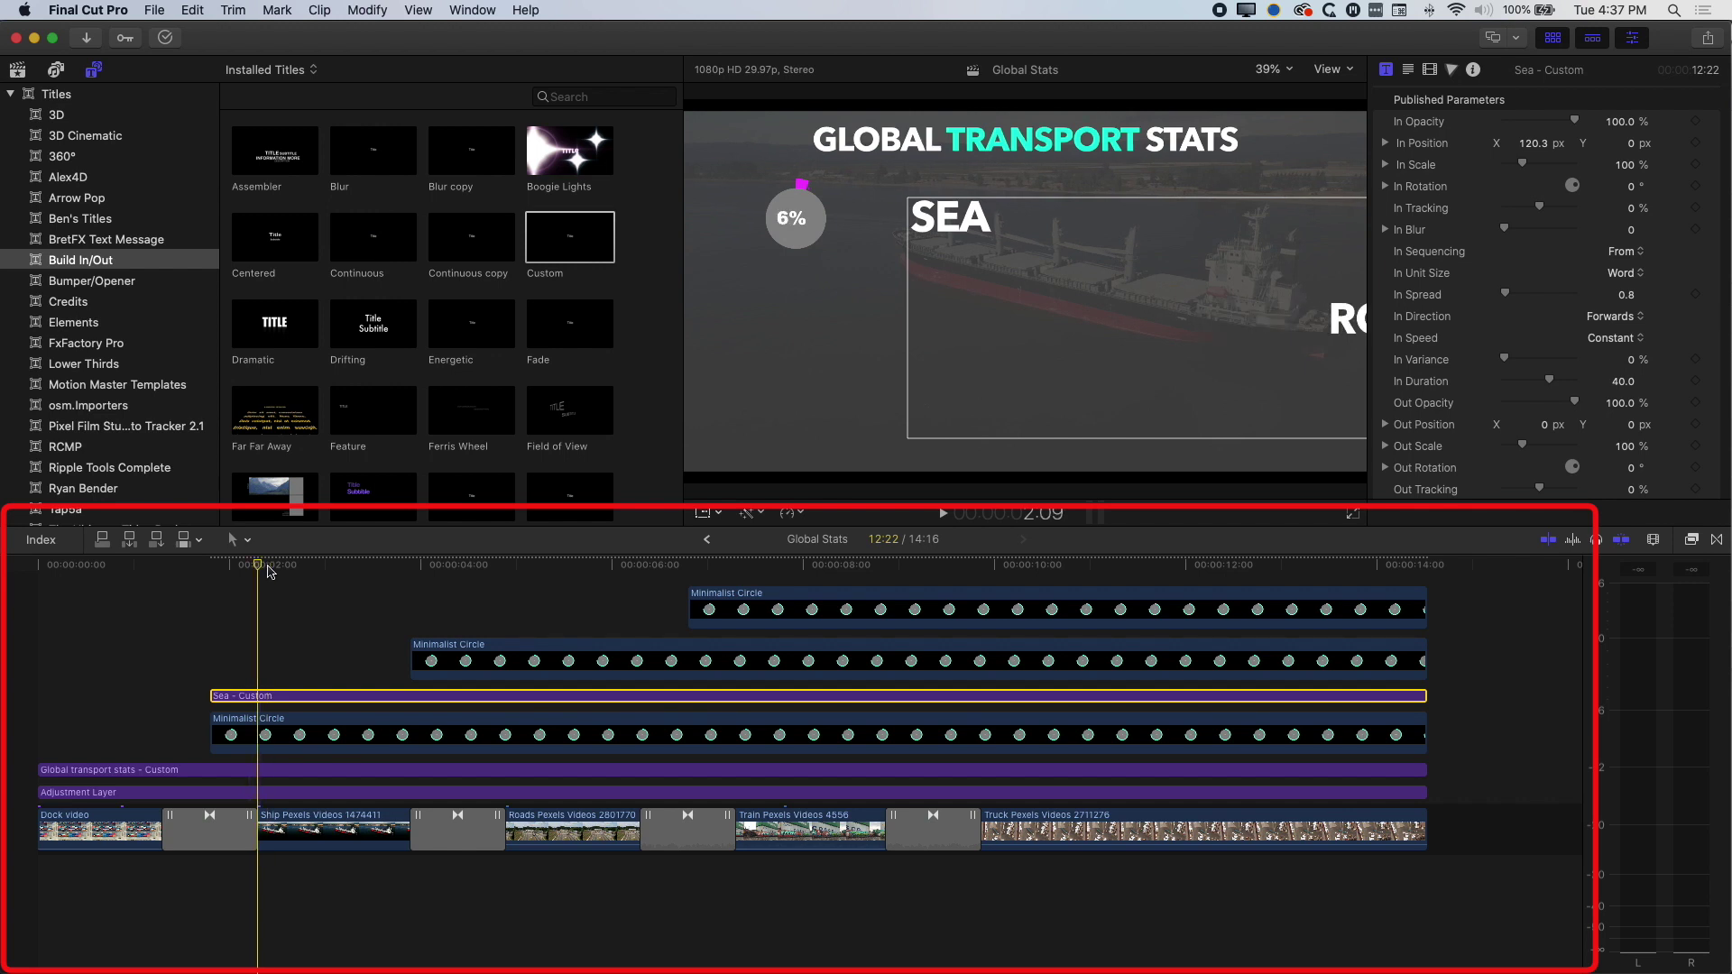
{"action": "key", "text": "Left"}
{"action": "key", "text": "Left"}
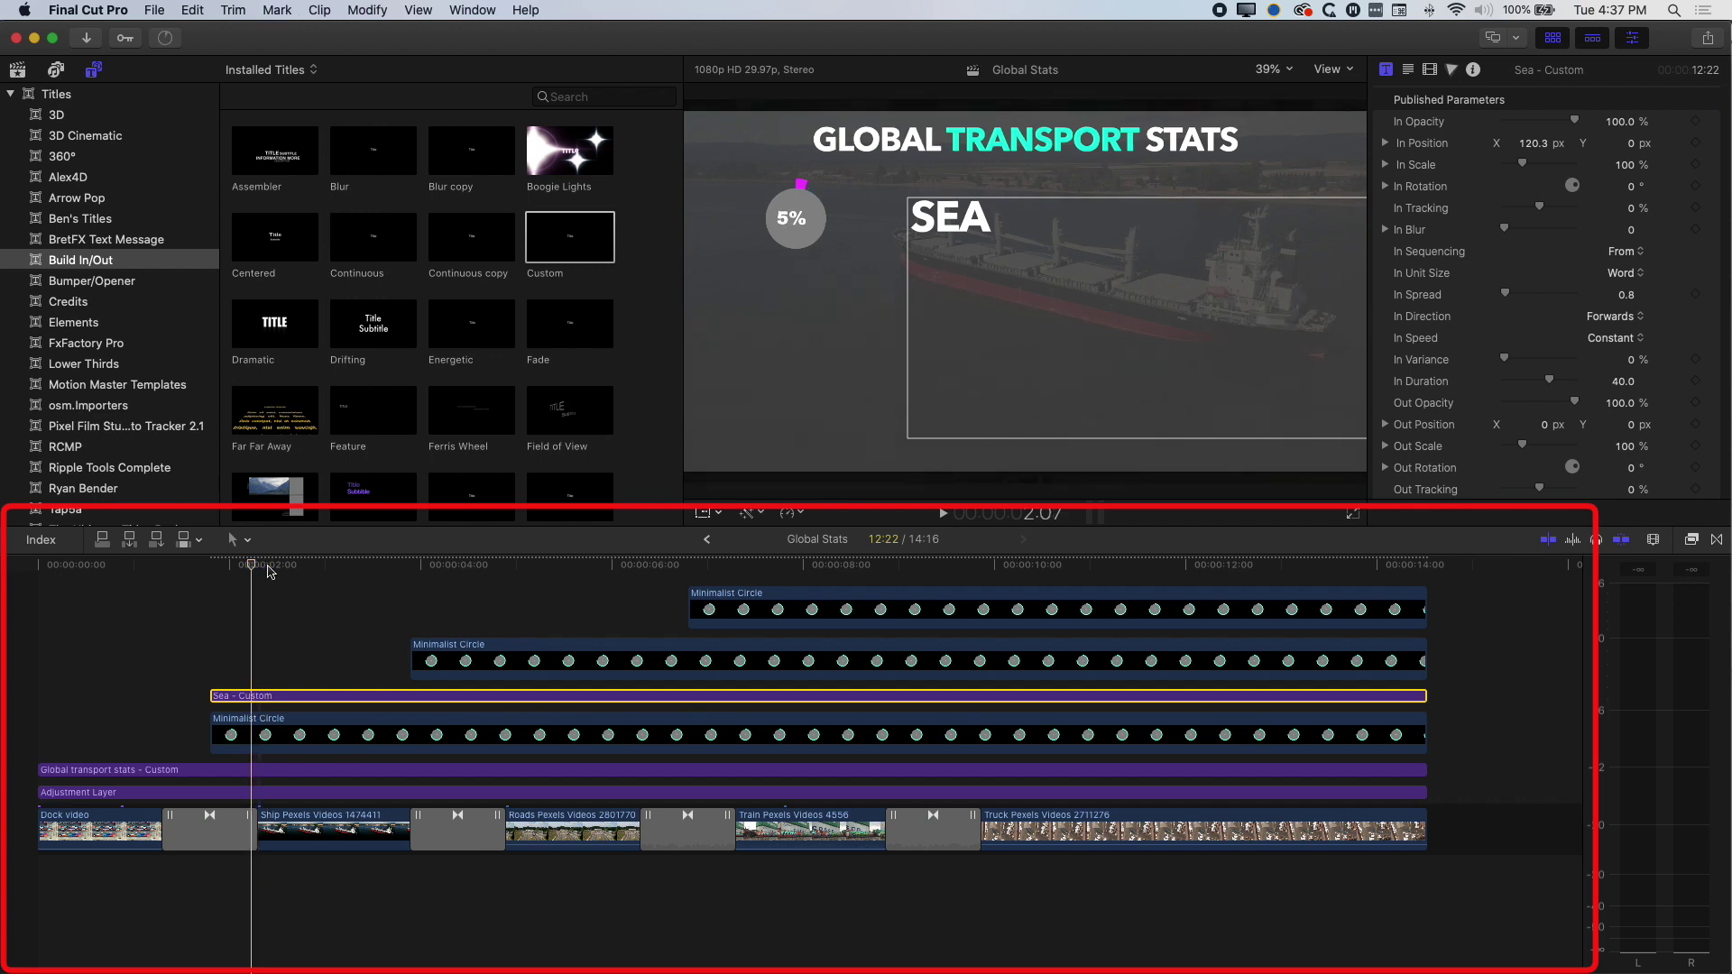
{"action": "key", "text": "Right"}
{"action": "key", "text": "Right"}
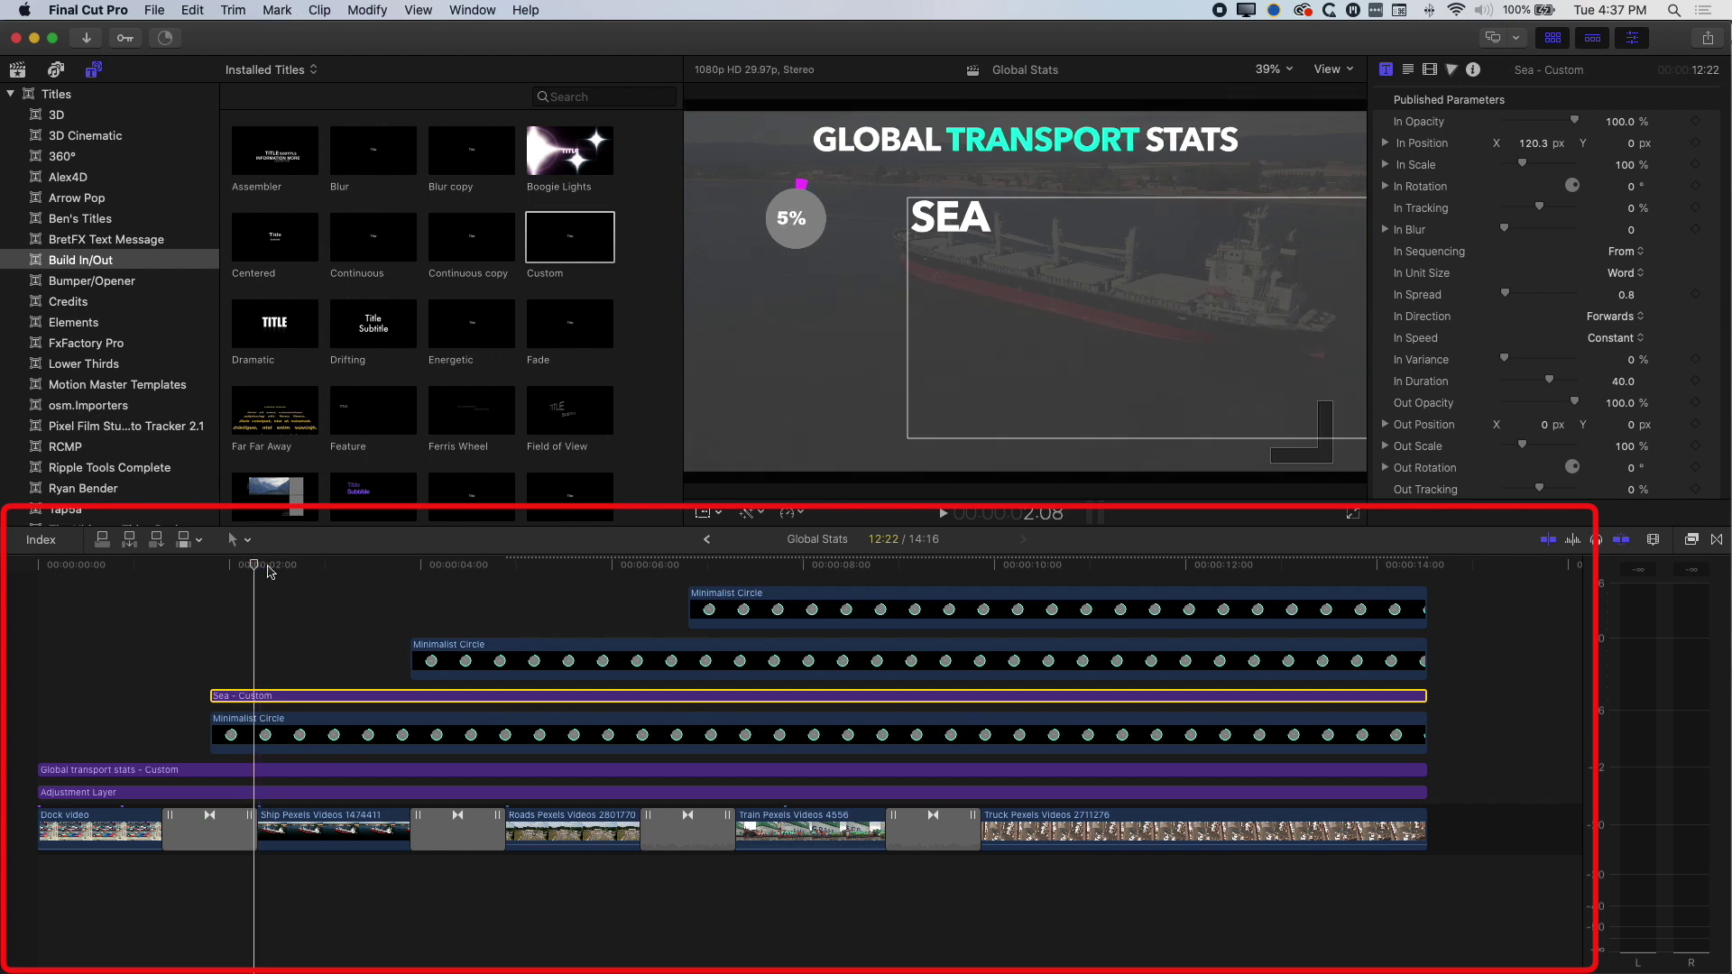
{"action": "key", "text": "Left"}
Step: Turn the SEA, ROAD, RAIL title into a compound clip named Global Stats Clip
{"action": "left_click", "coordinate": [154, 10]}
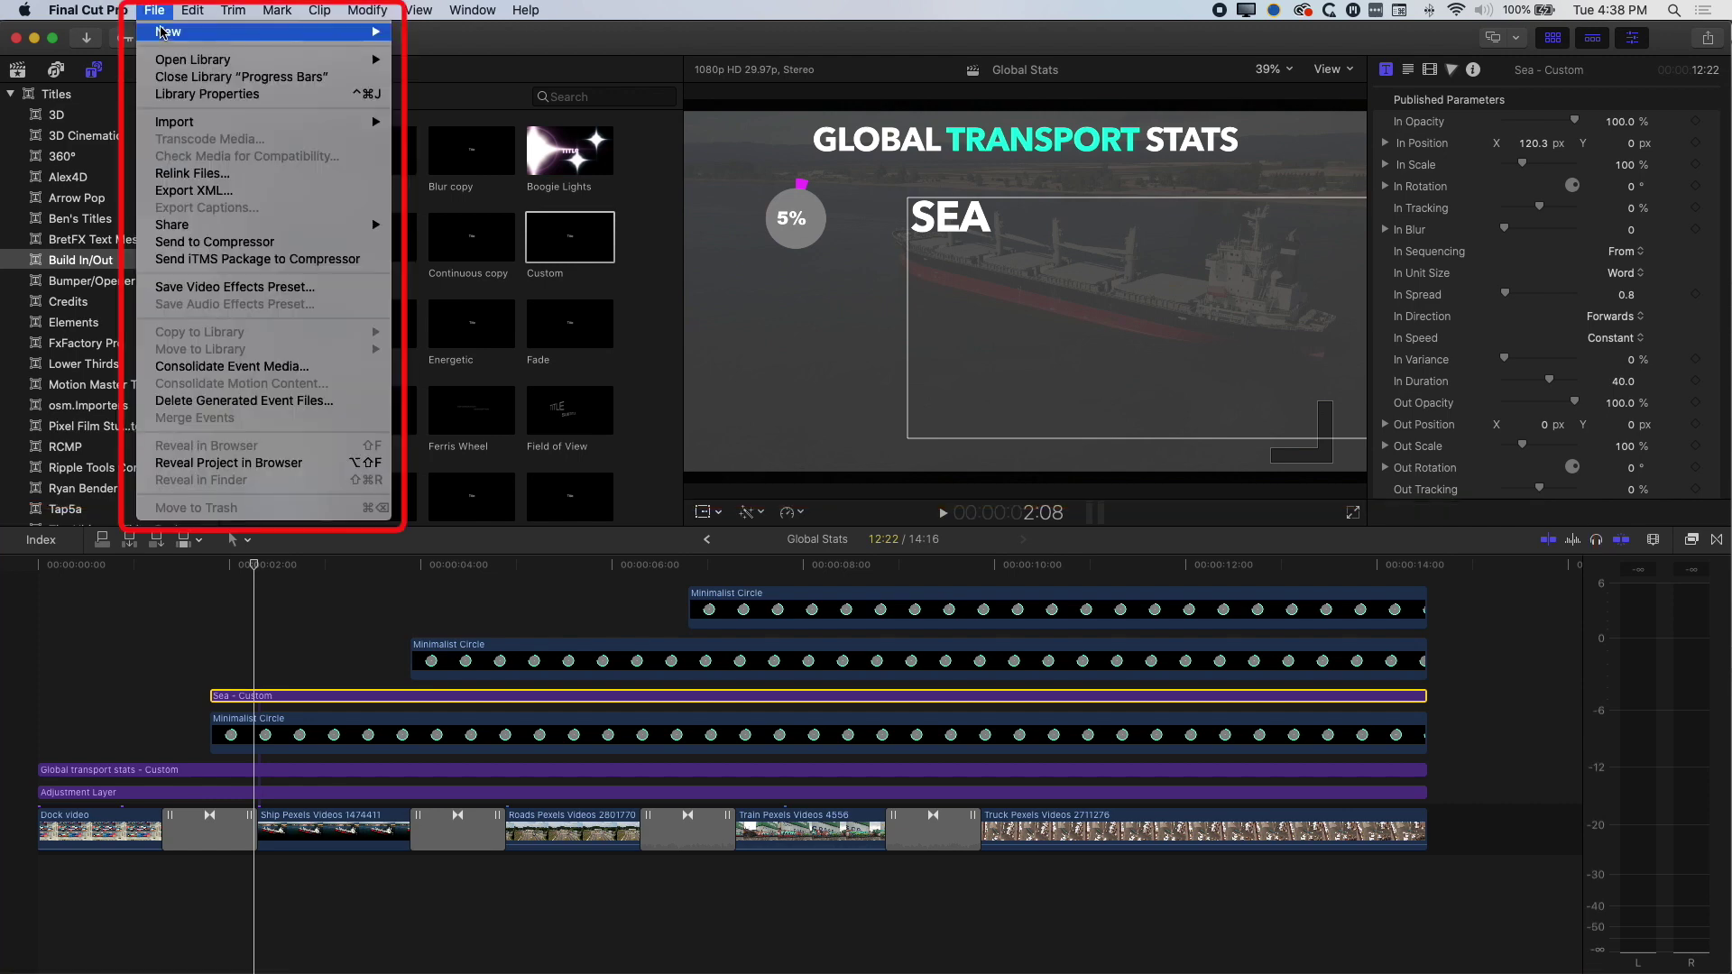
{"action": "mouse_move", "coordinate": [164, 32]}
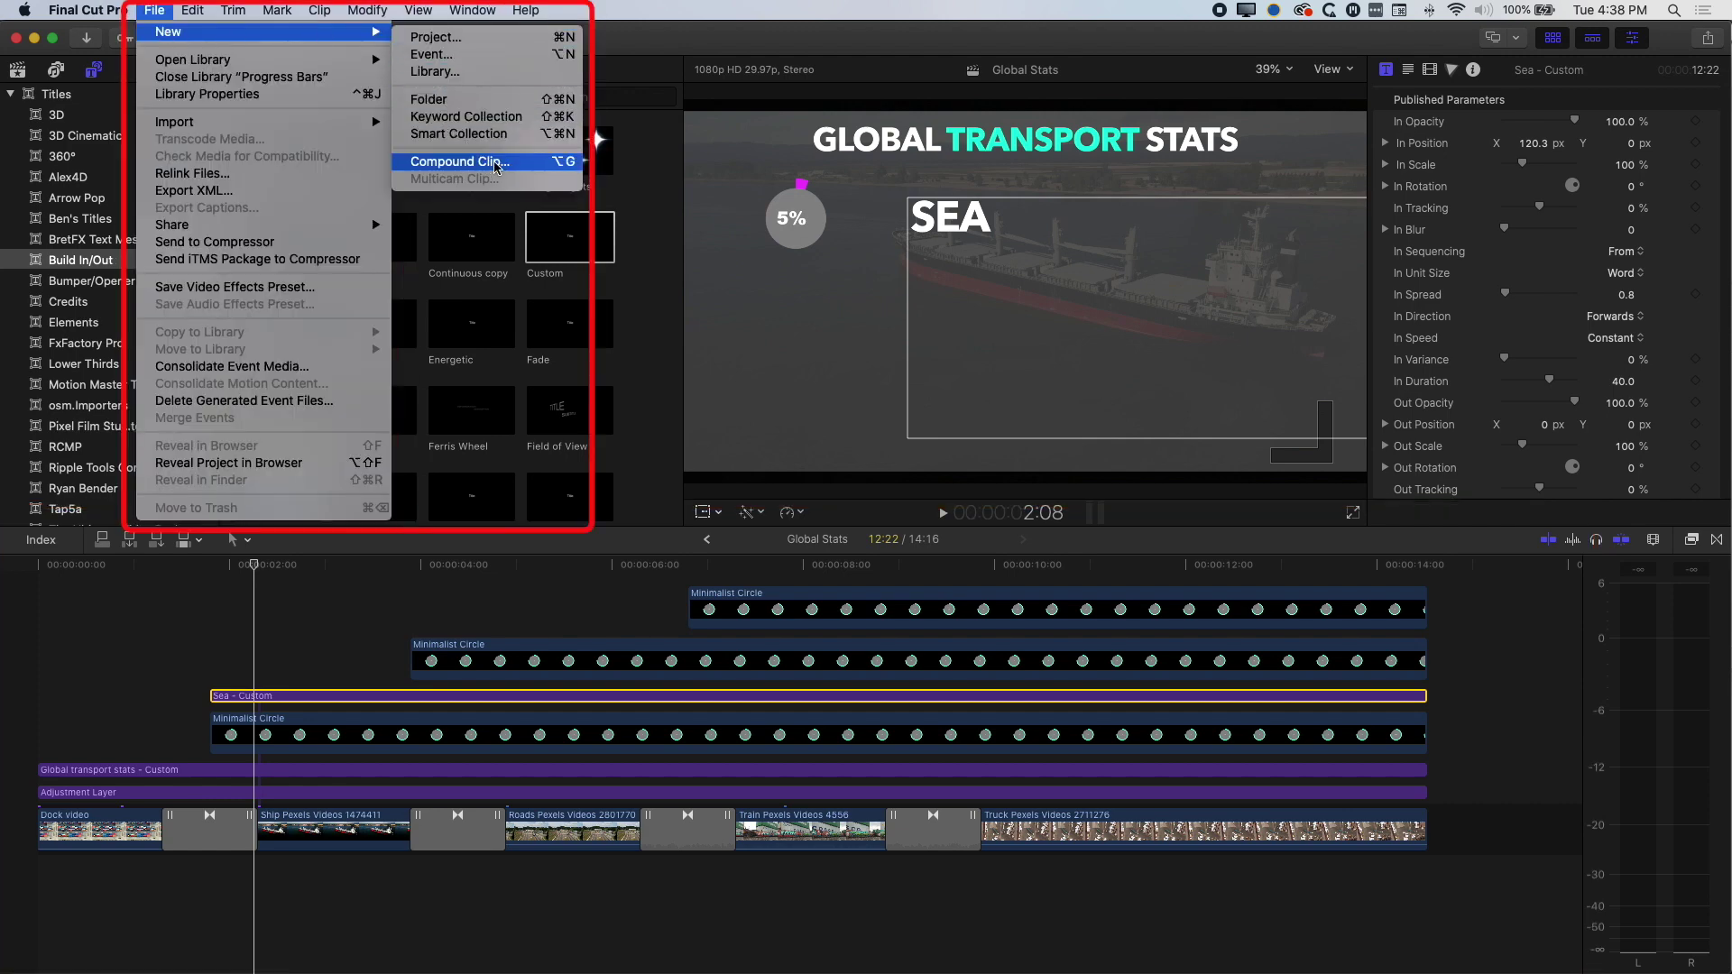
{"action": "left_click", "coordinate": [561, 168]}
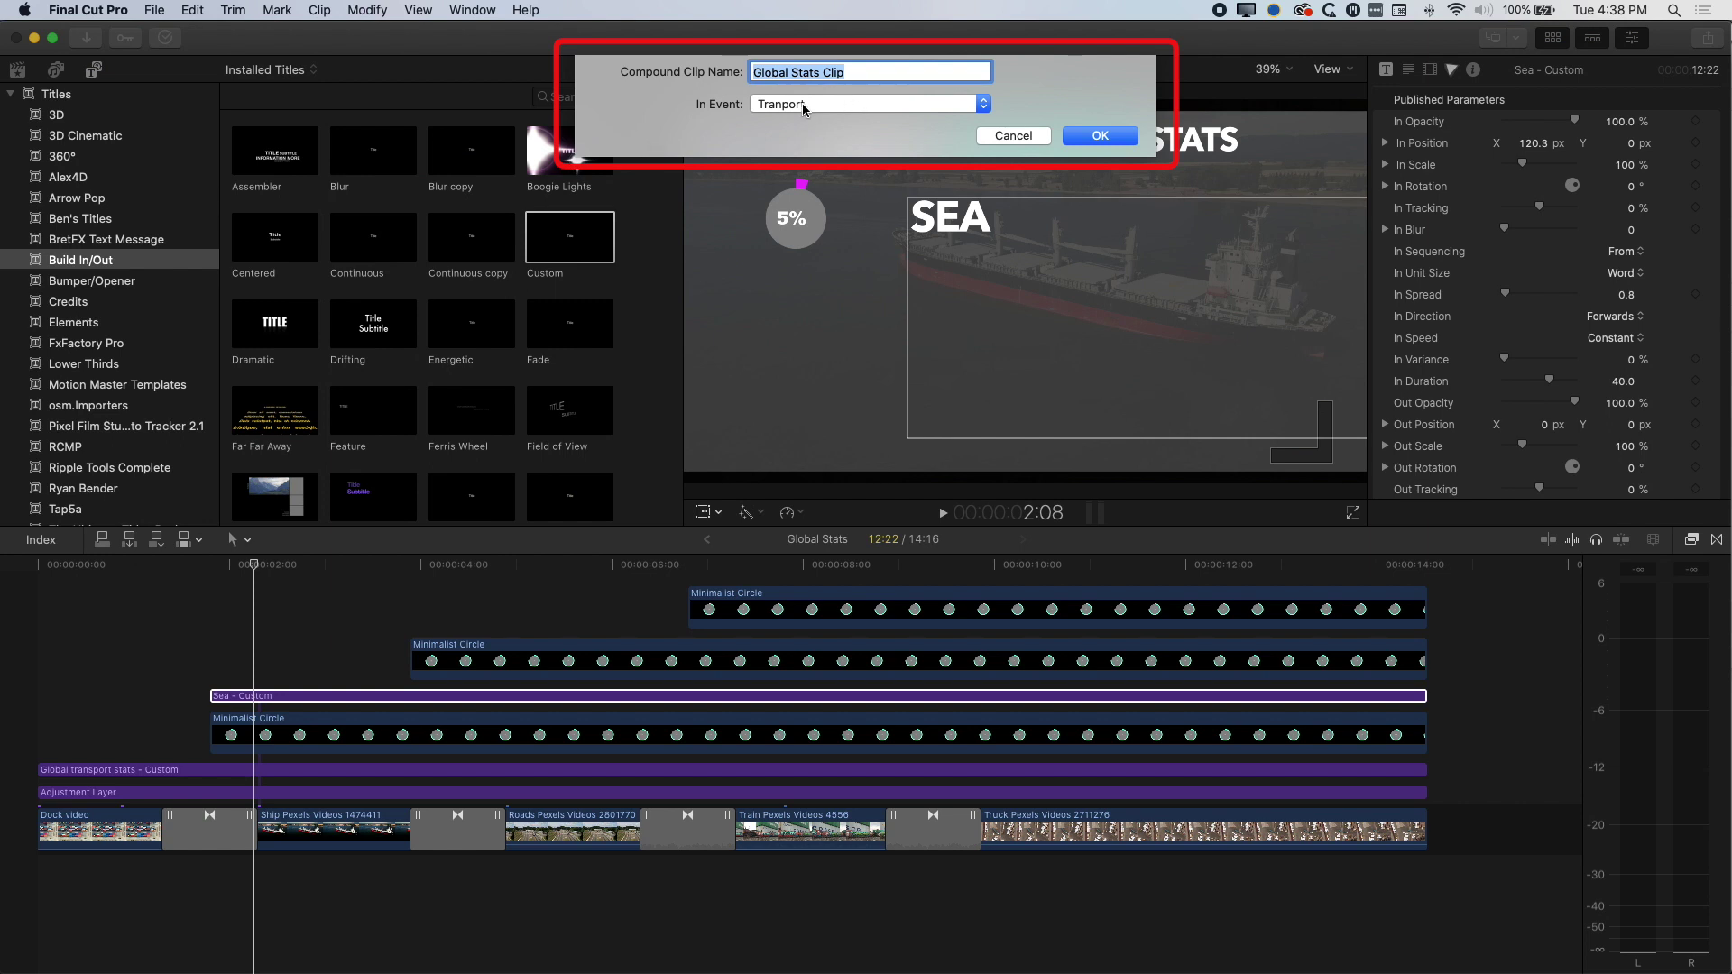
{"action": "left_click", "coordinate": [1100, 135]}
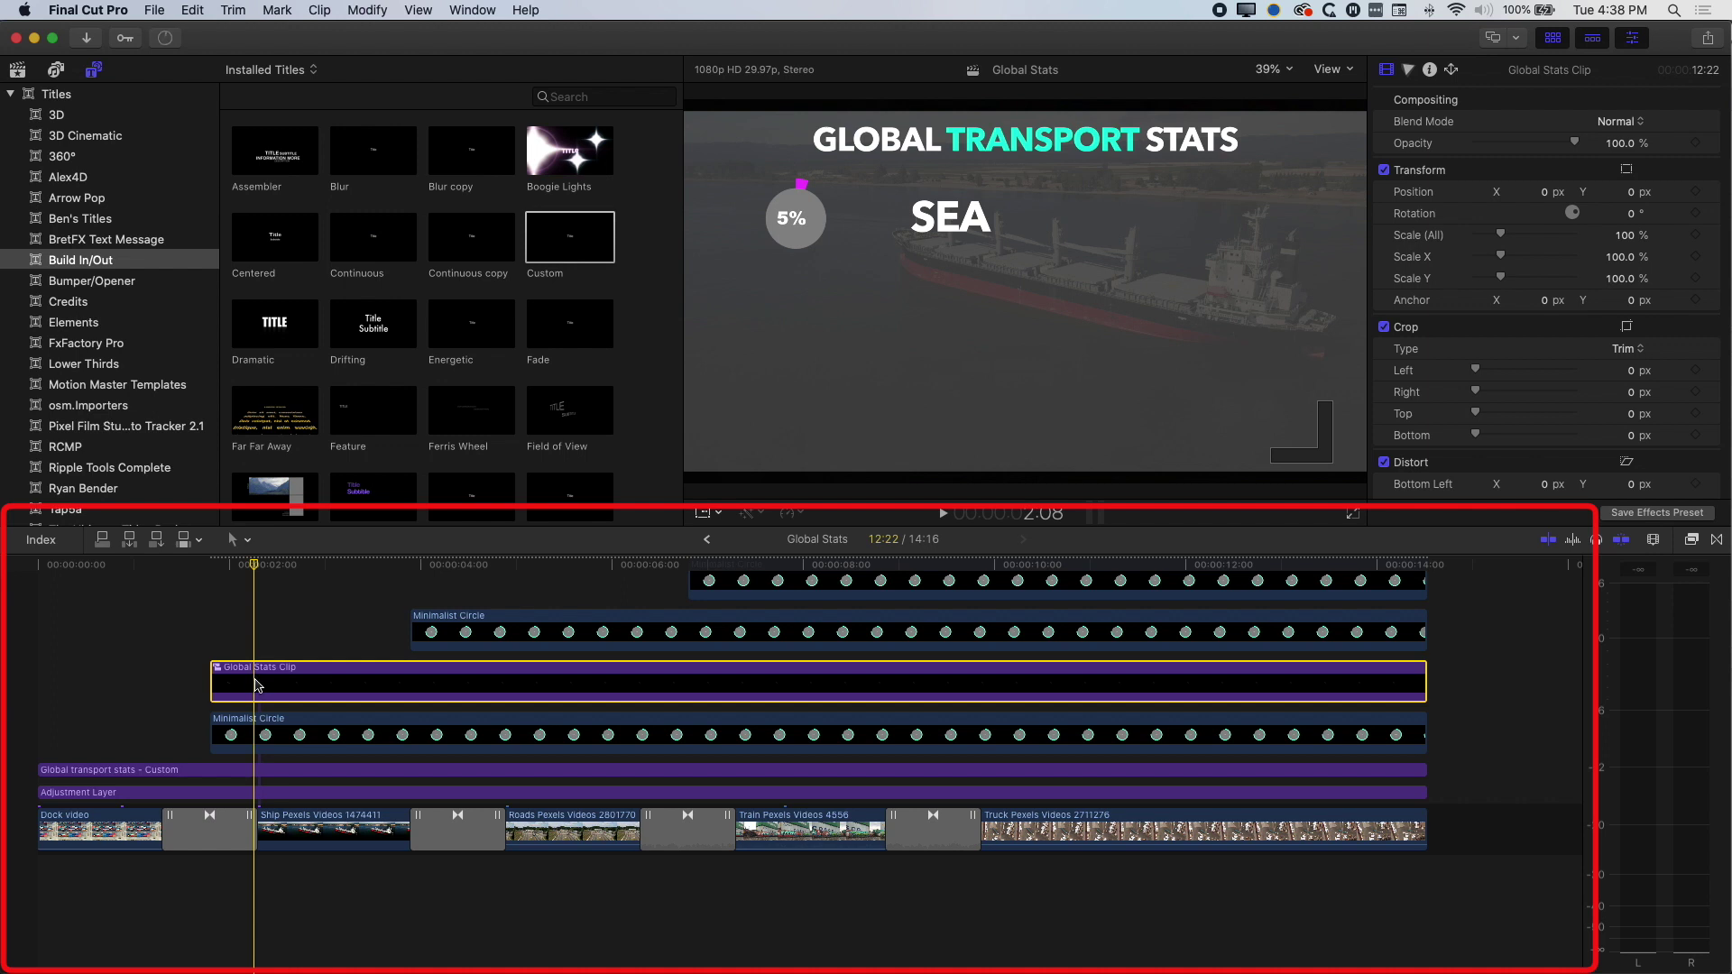
Step: Add a 0% hold to the Global Stats Clip, move the clip later and shorten the hold
{"action": "key", "text": "shift+h"}
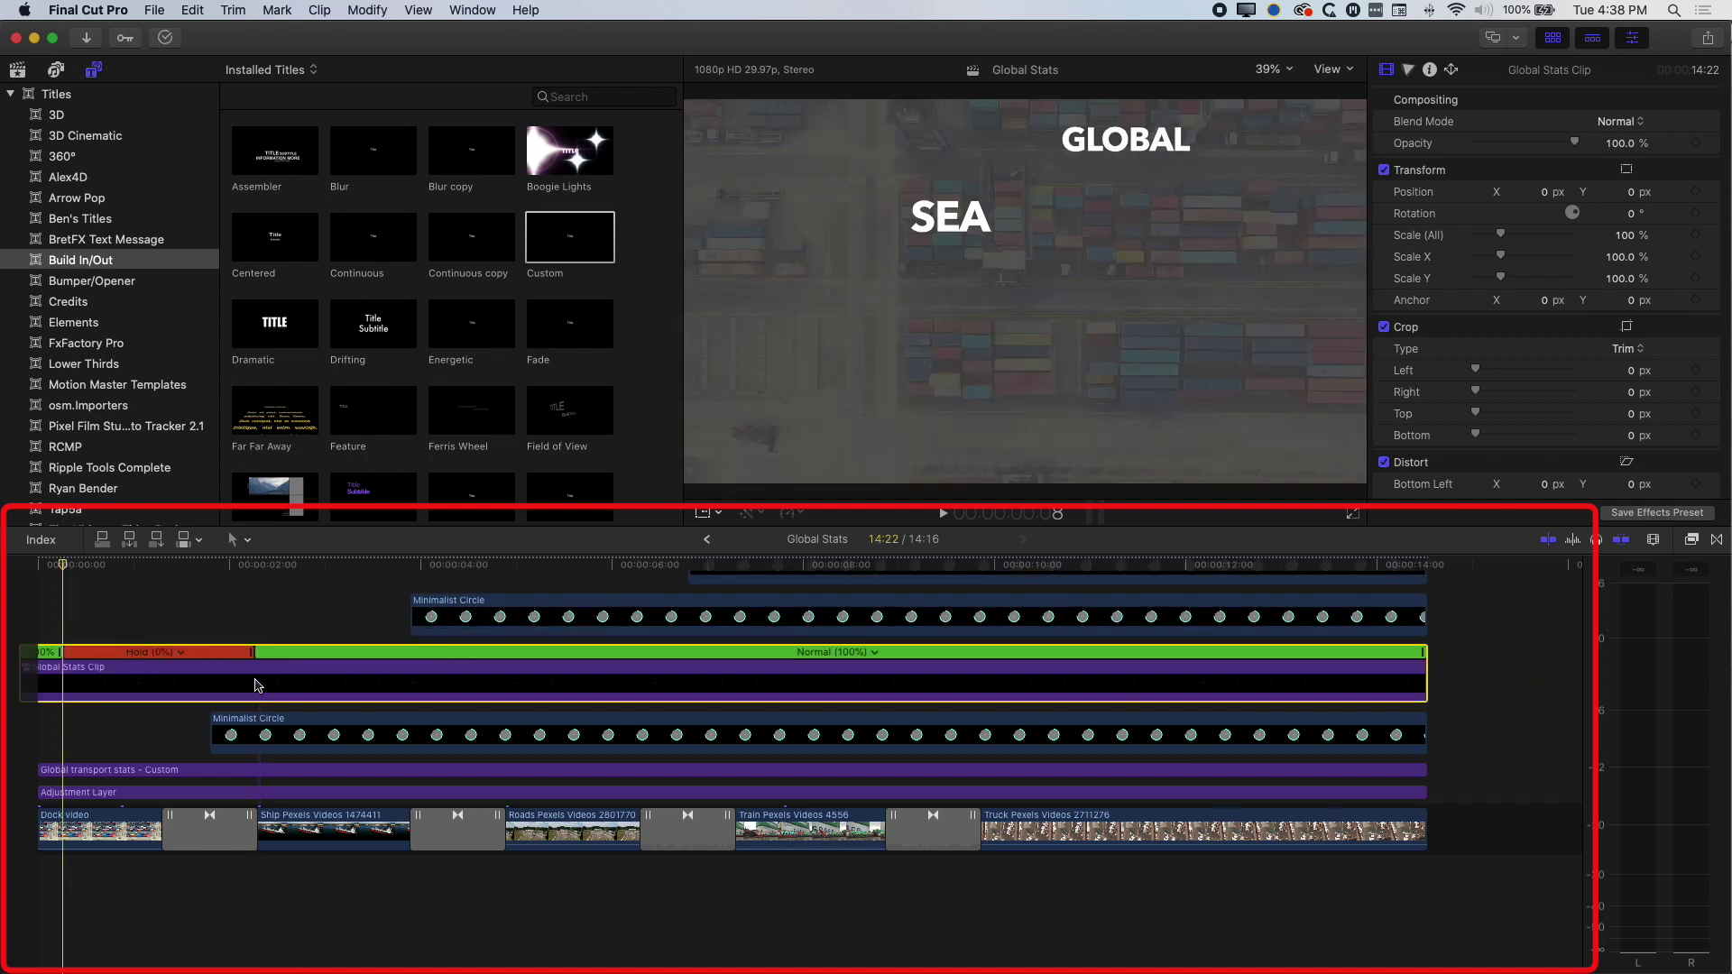
{"action": "left_click_drag", "start_coordinate": [114, 675], "coordinate": [307, 679]}
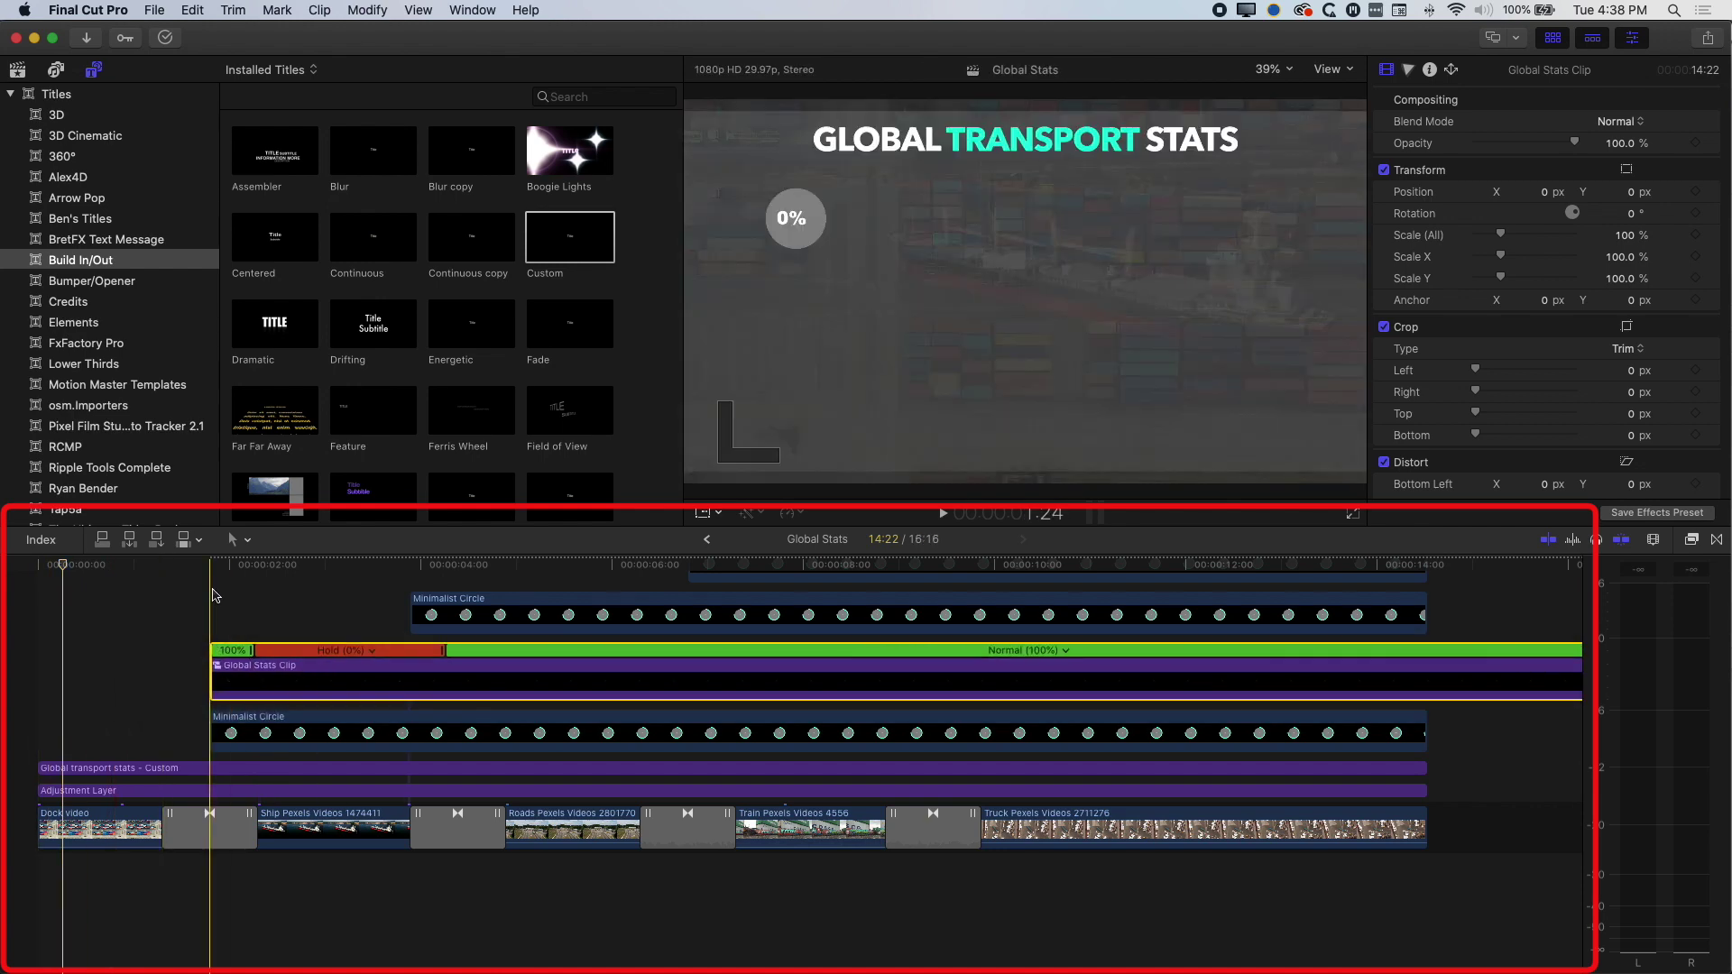
{"action": "key", "text": "space"}
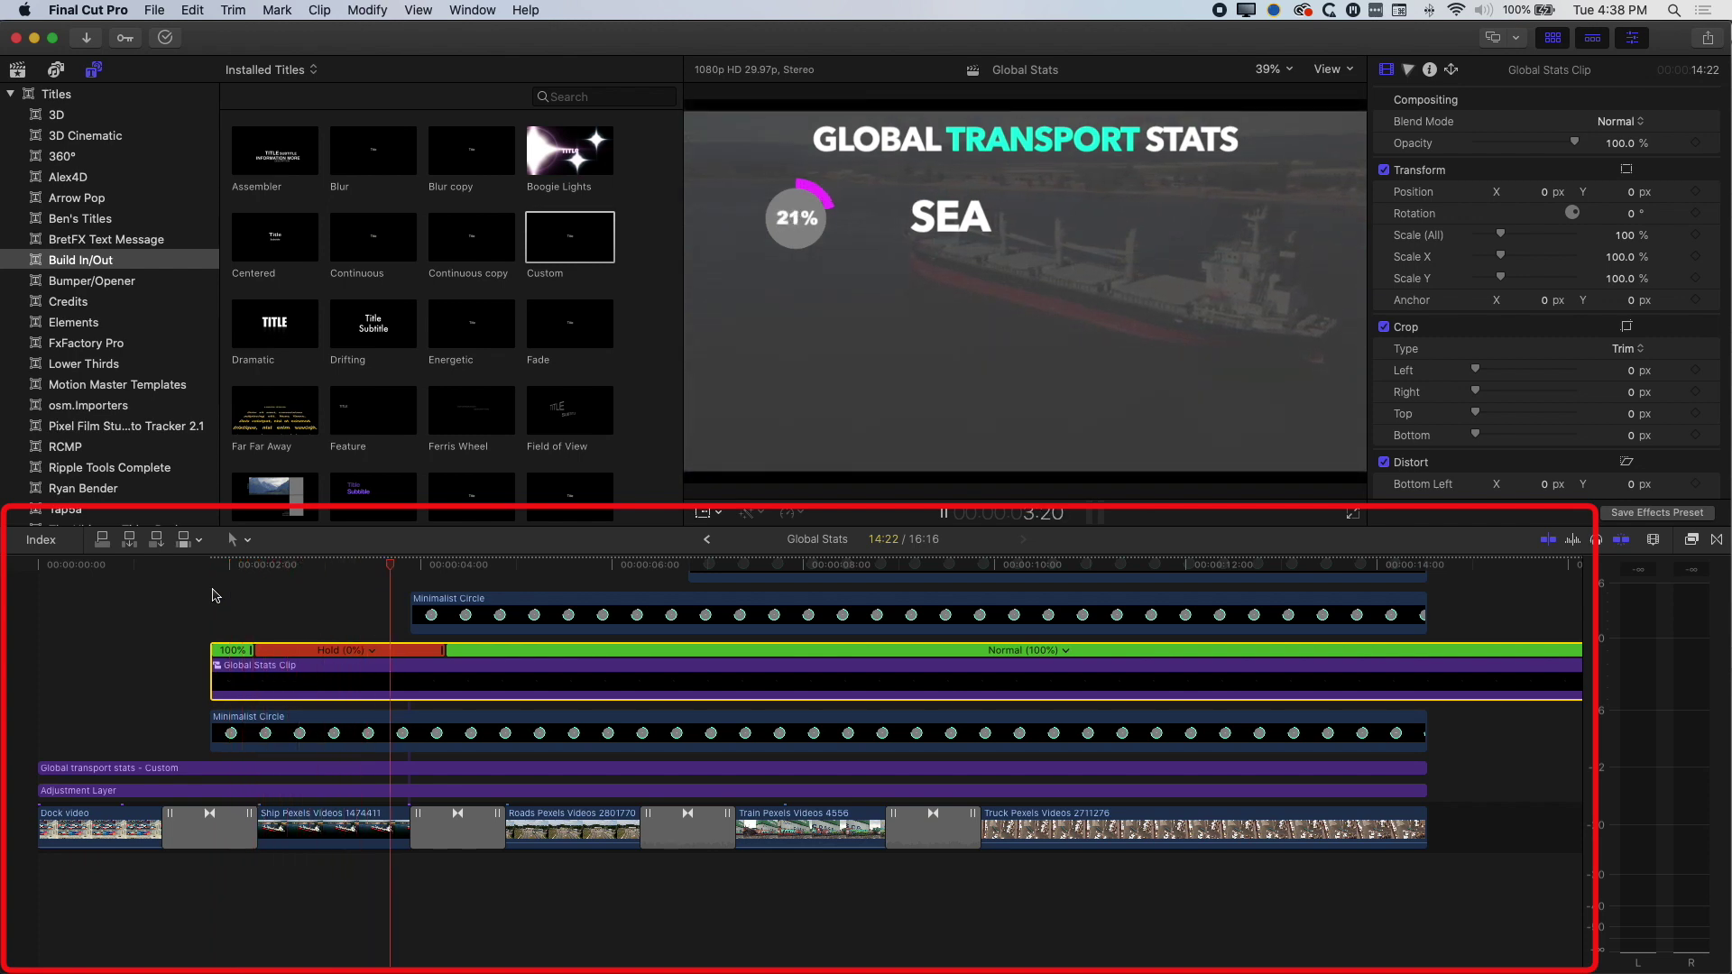
{"action": "key", "text": "space"}
{"action": "left_click_drag", "start_coordinate": [434, 564], "coordinate": [430, 570]}
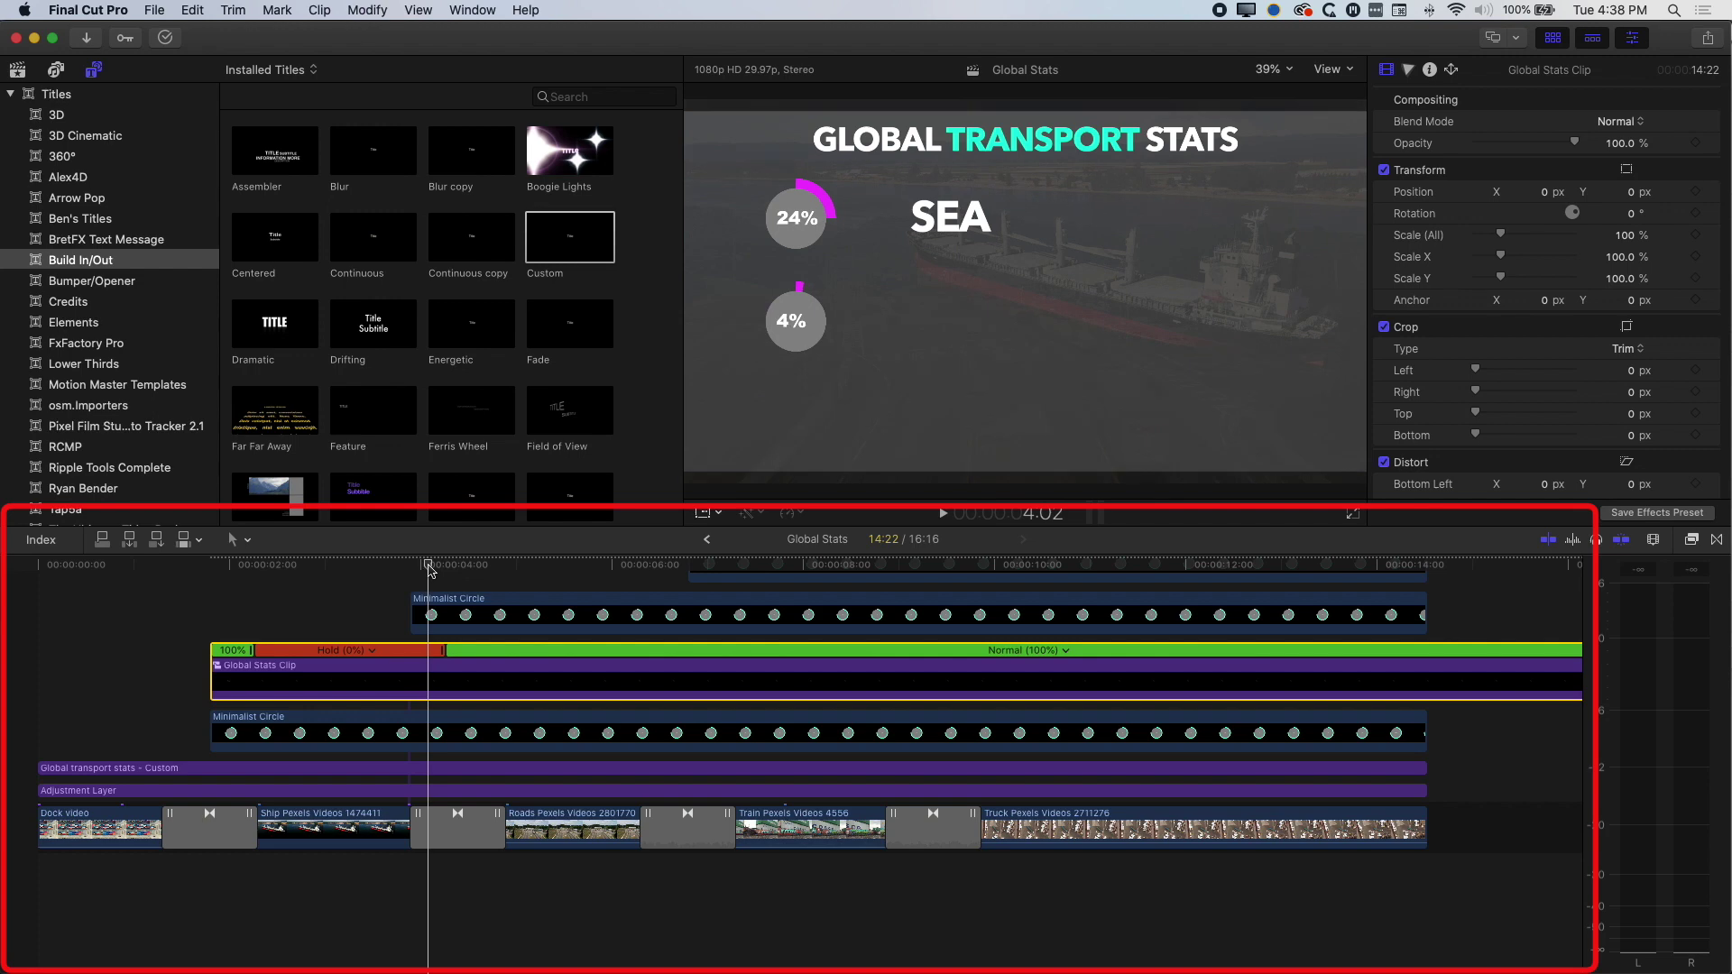
{"action": "left_click_drag", "start_coordinate": [437, 647], "coordinate": [410, 650]}
{"action": "left_click", "coordinate": [406, 565]}
{"action": "key", "text": "space"}
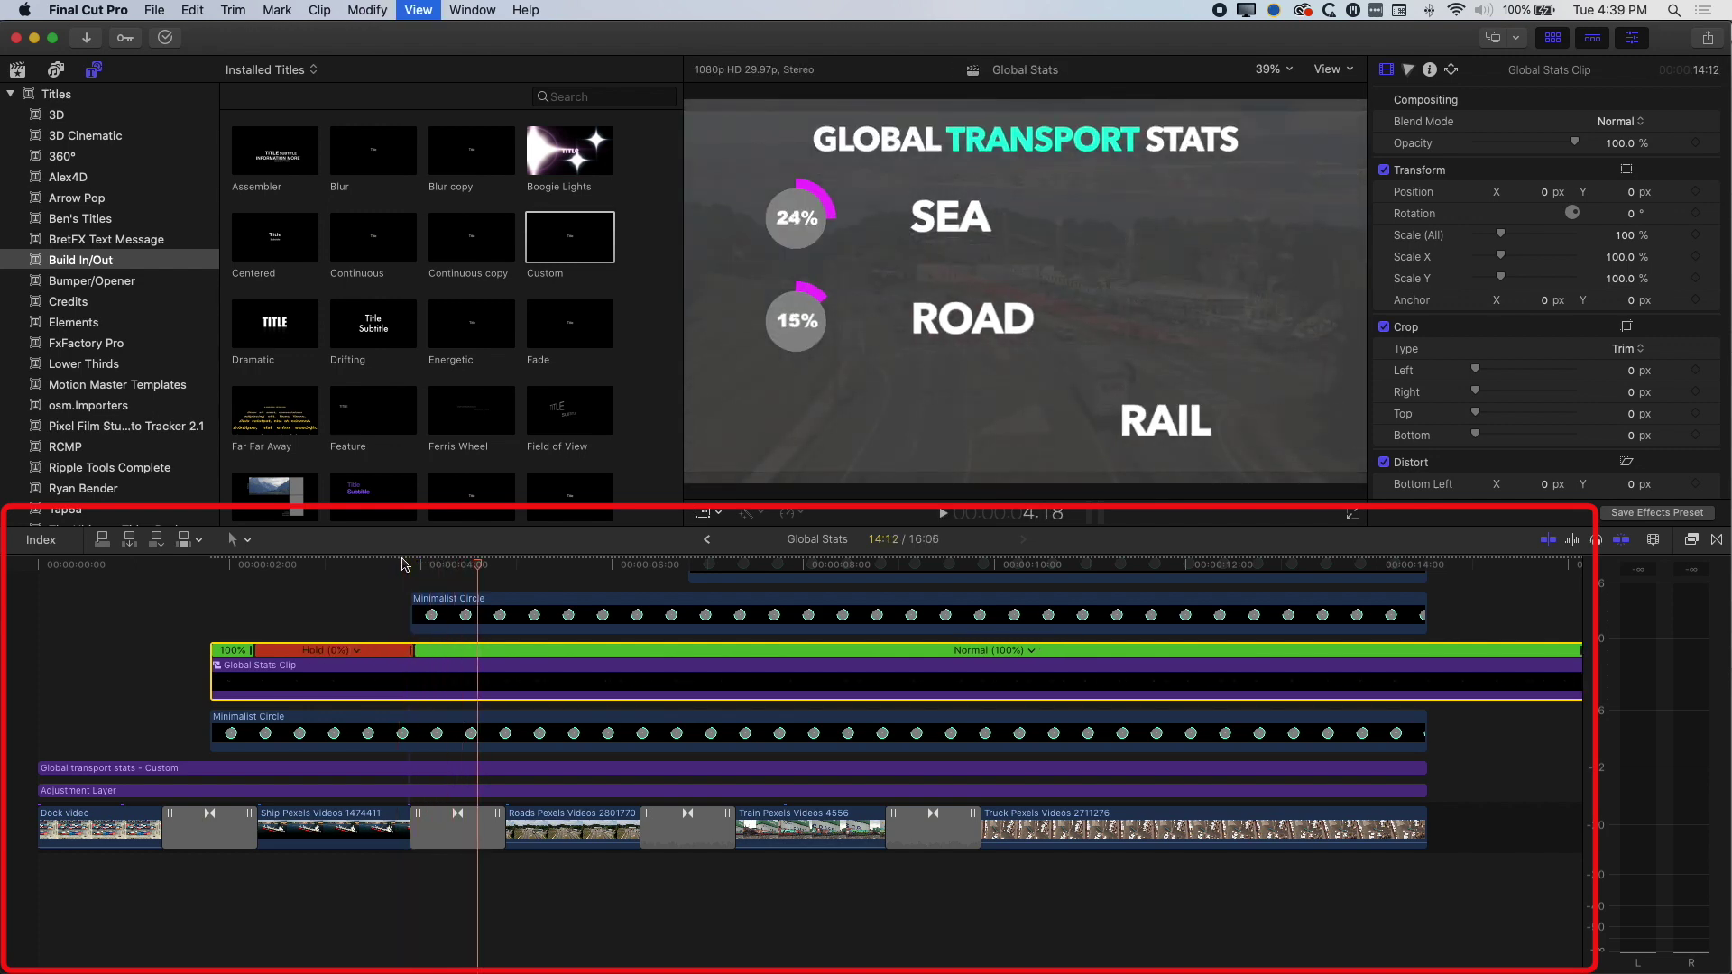
Step: Add a second 0% hold at the next pause frame, shift the clip earlier and review
{"action": "key", "text": "j"}
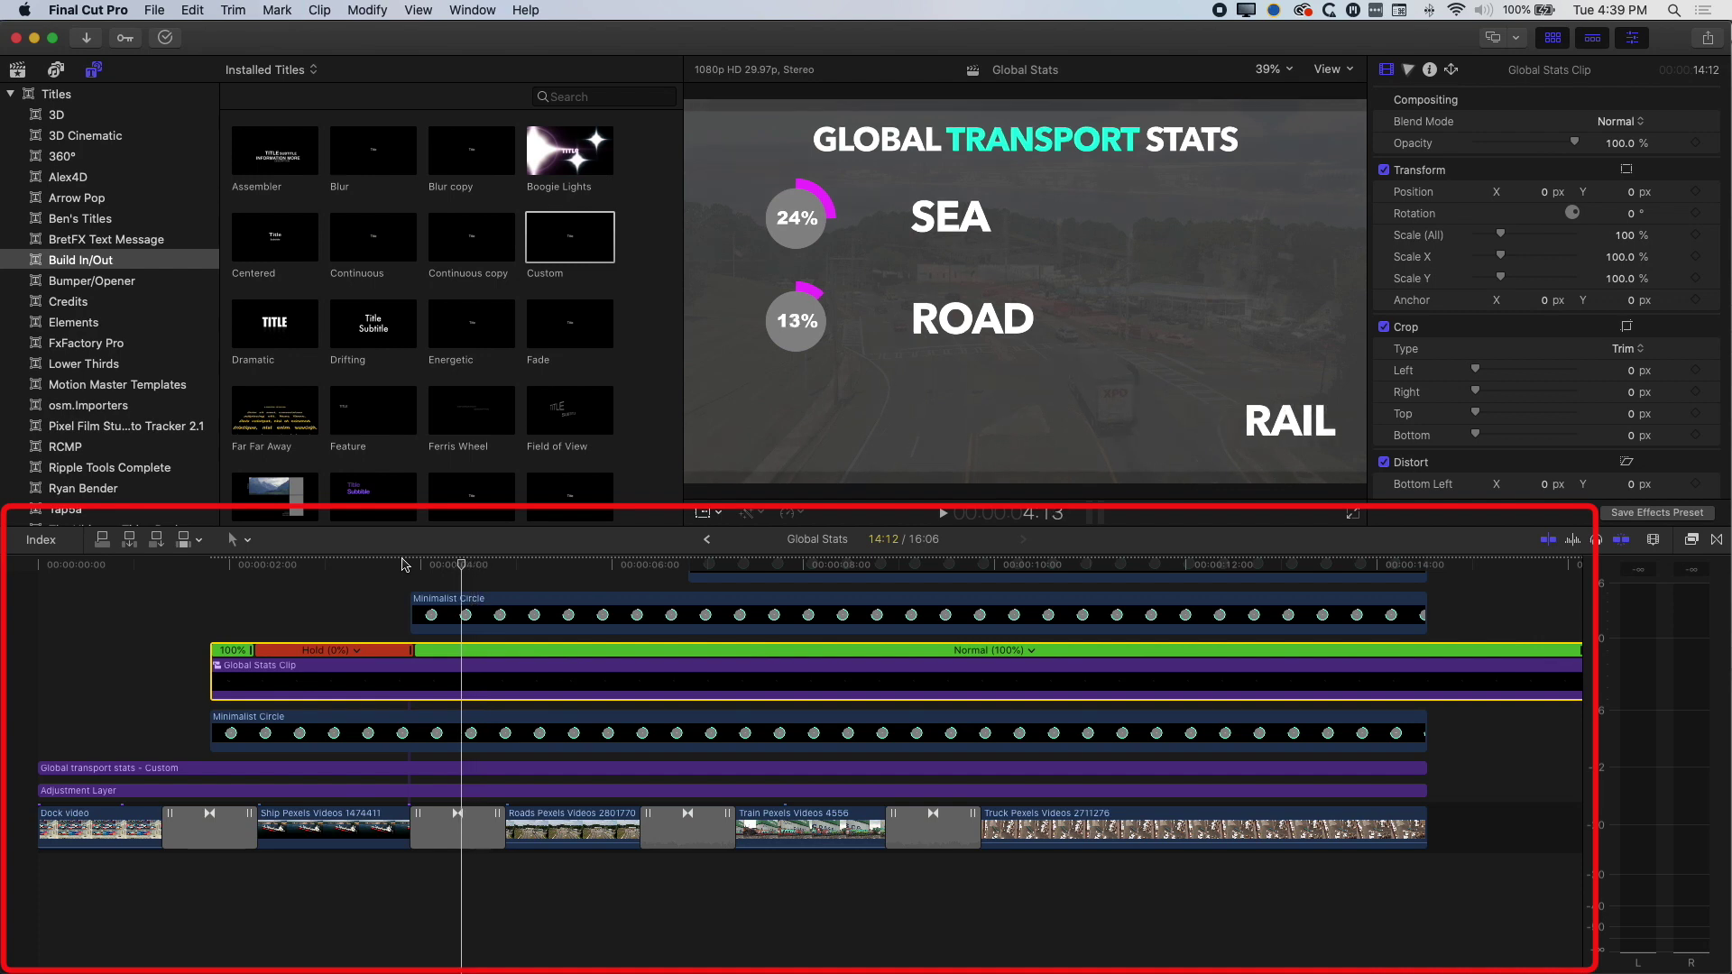
{"action": "key", "text": "Right"}
{"action": "key", "text": "Left"}
{"action": "key", "text": "Right"}
{"action": "key", "text": "Right"}
{"action": "key", "text": "Left"}
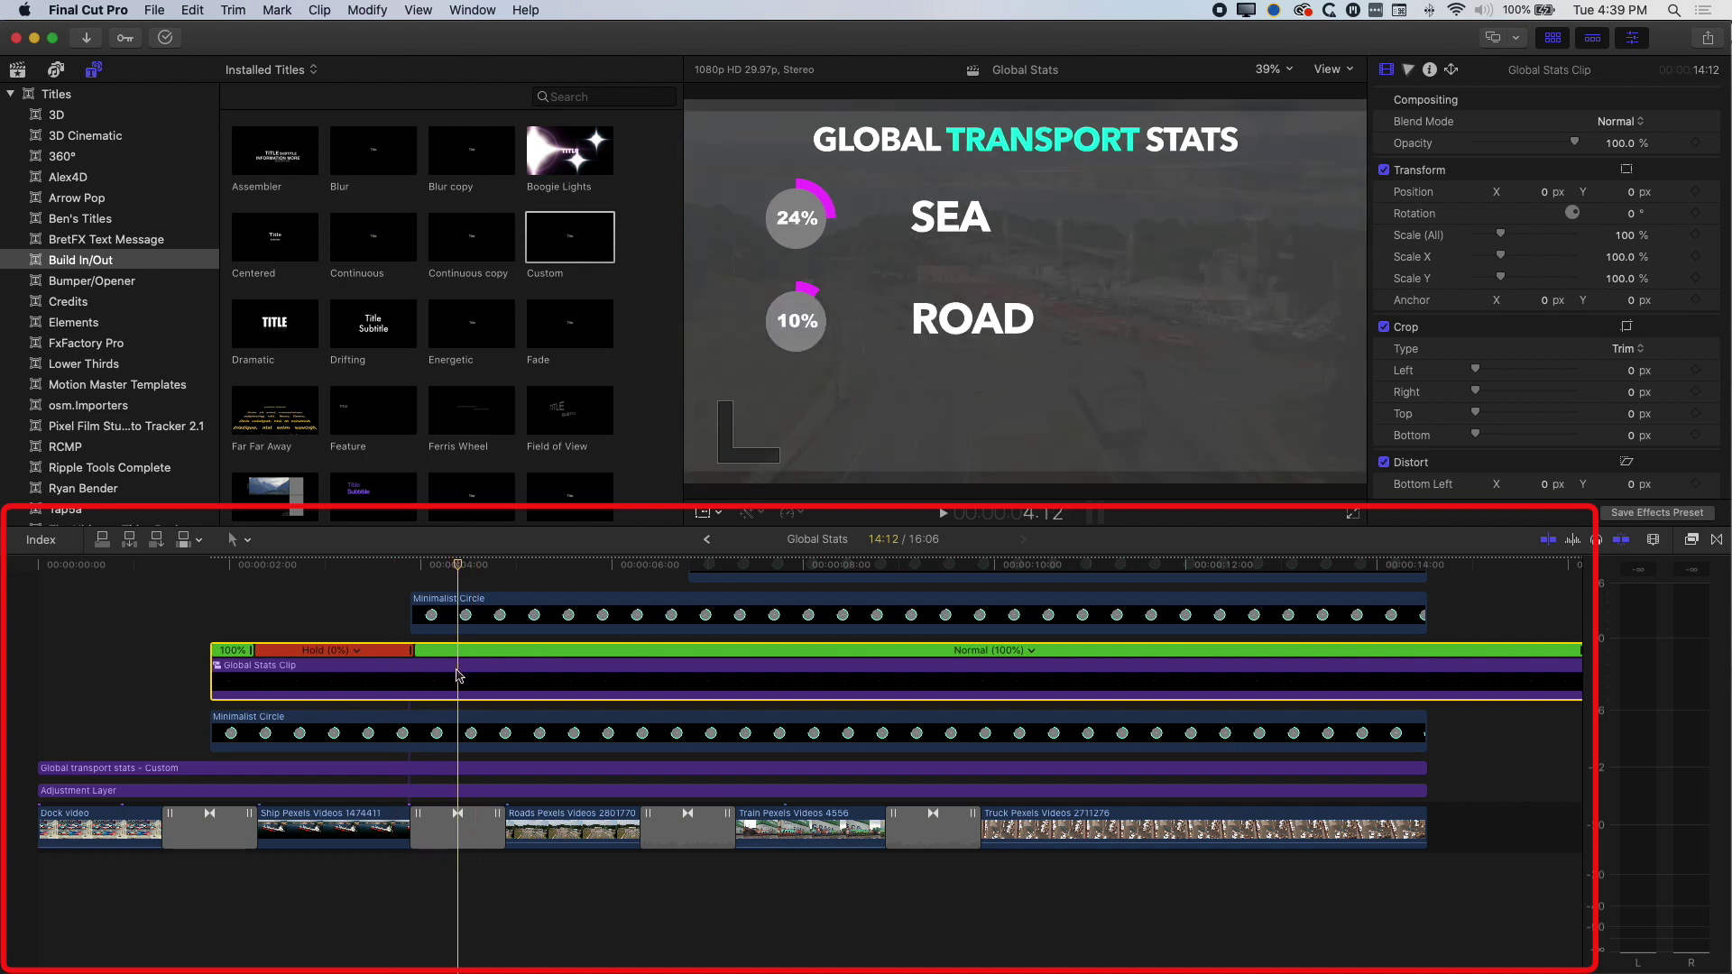
{"action": "key", "text": "shift+h"}
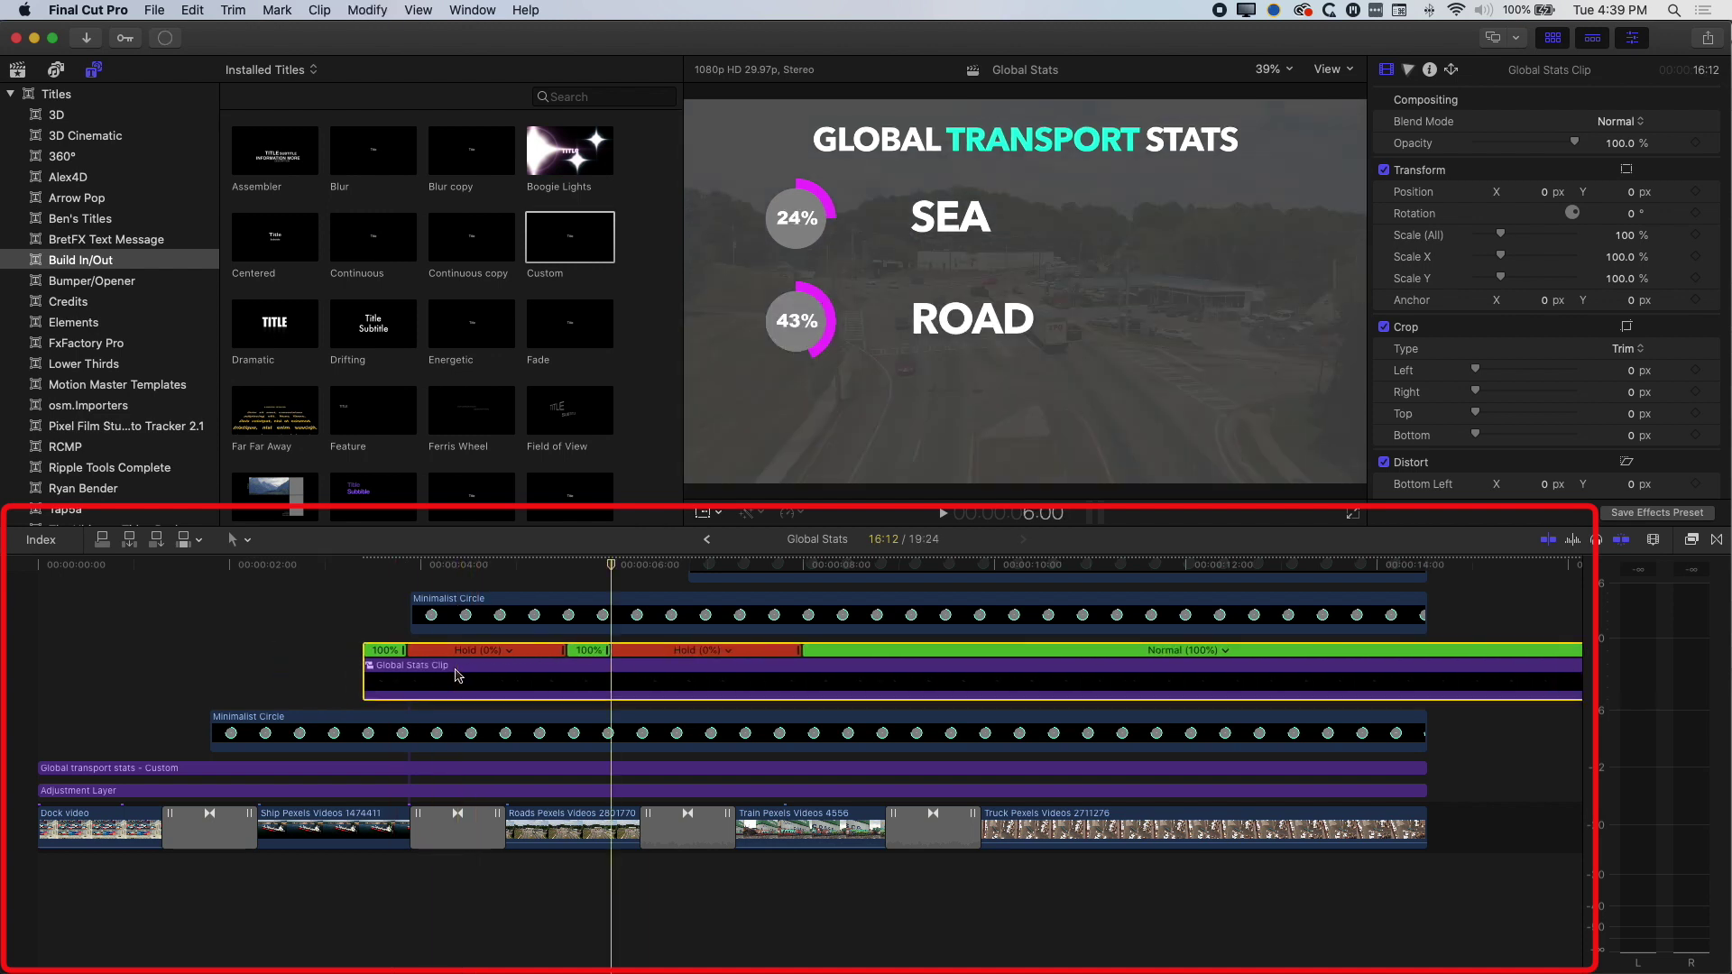
{"action": "left_click_drag", "start_coordinate": [469, 670], "coordinate": [435, 681]}
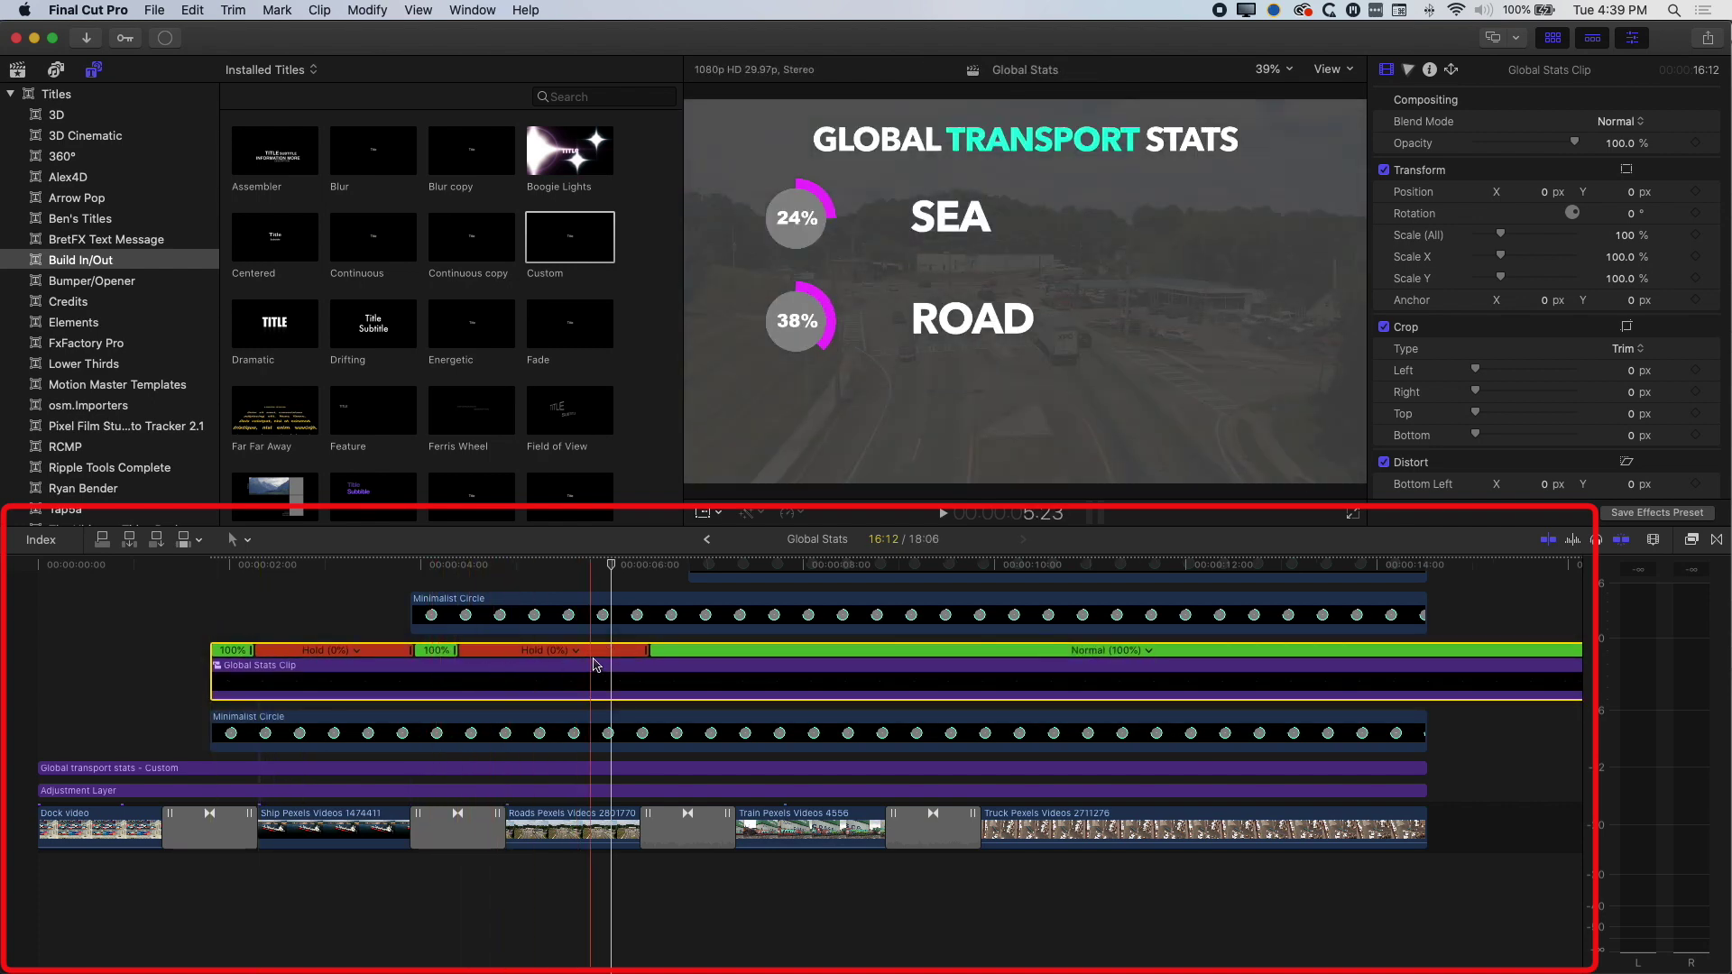
{"action": "left_click", "coordinate": [428, 570]}
{"action": "left_click", "coordinate": [408, 570]}
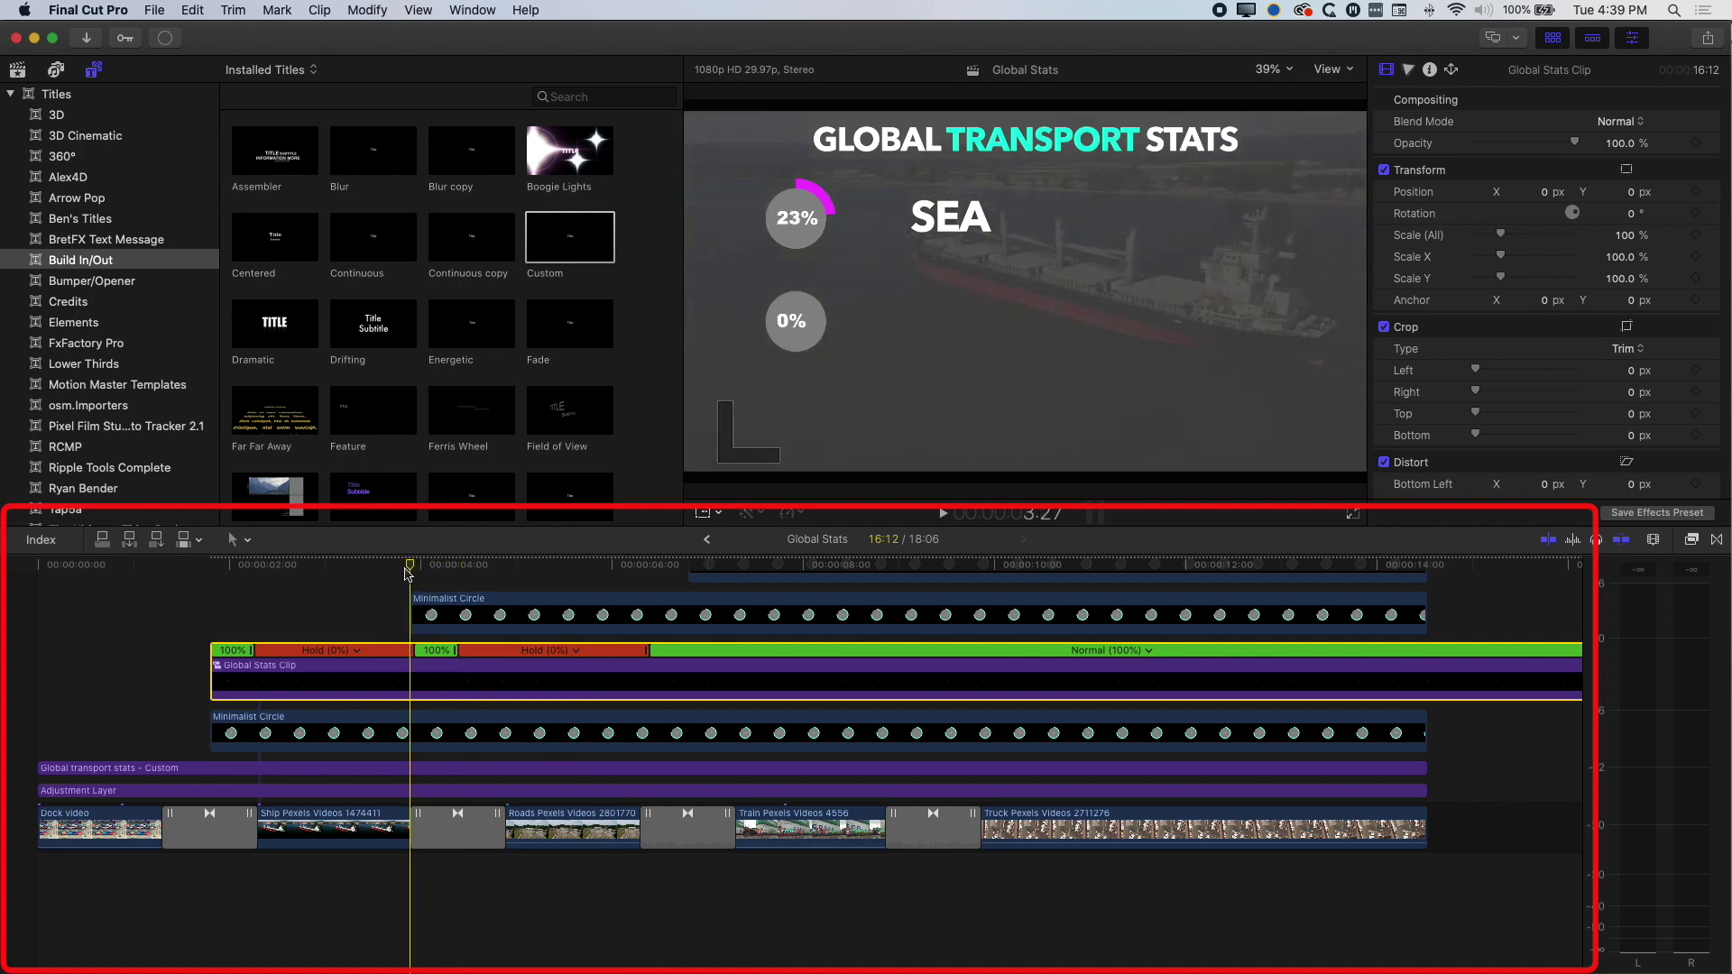
{"action": "key", "text": "space"}
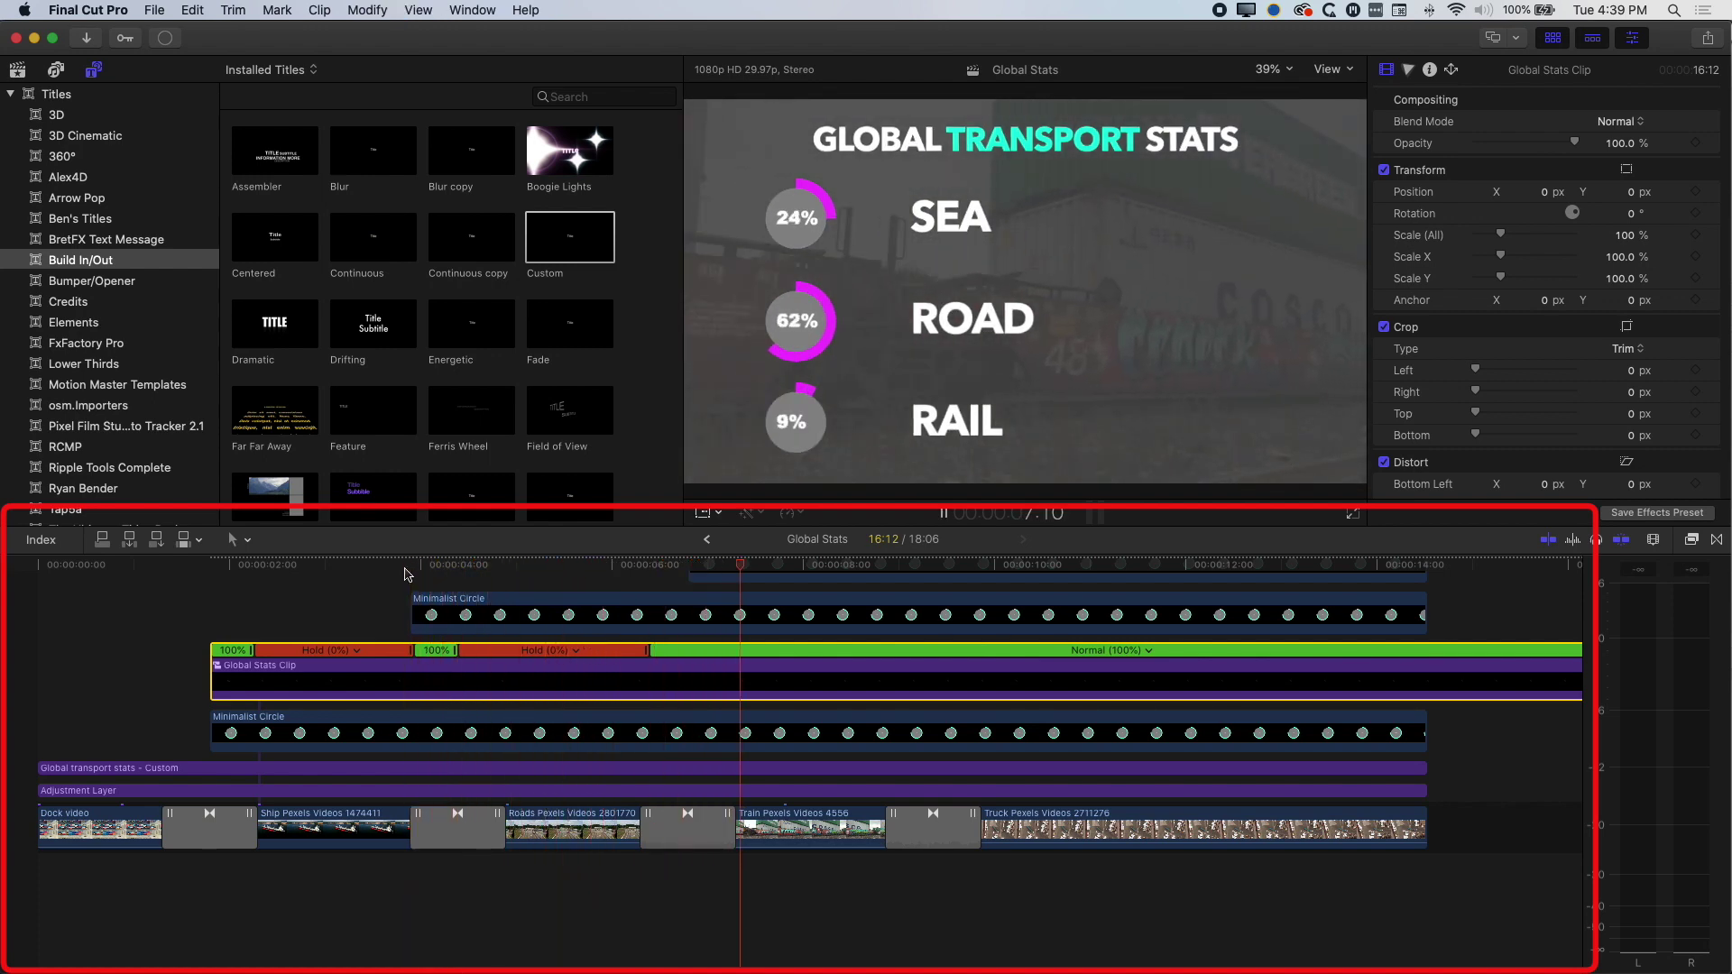
Step: Lengthen the second hold slightly, trim the clip's end near the project's end, and replay from the start
{"action": "left_click_drag", "start_coordinate": [648, 651], "coordinate": [668, 654]}
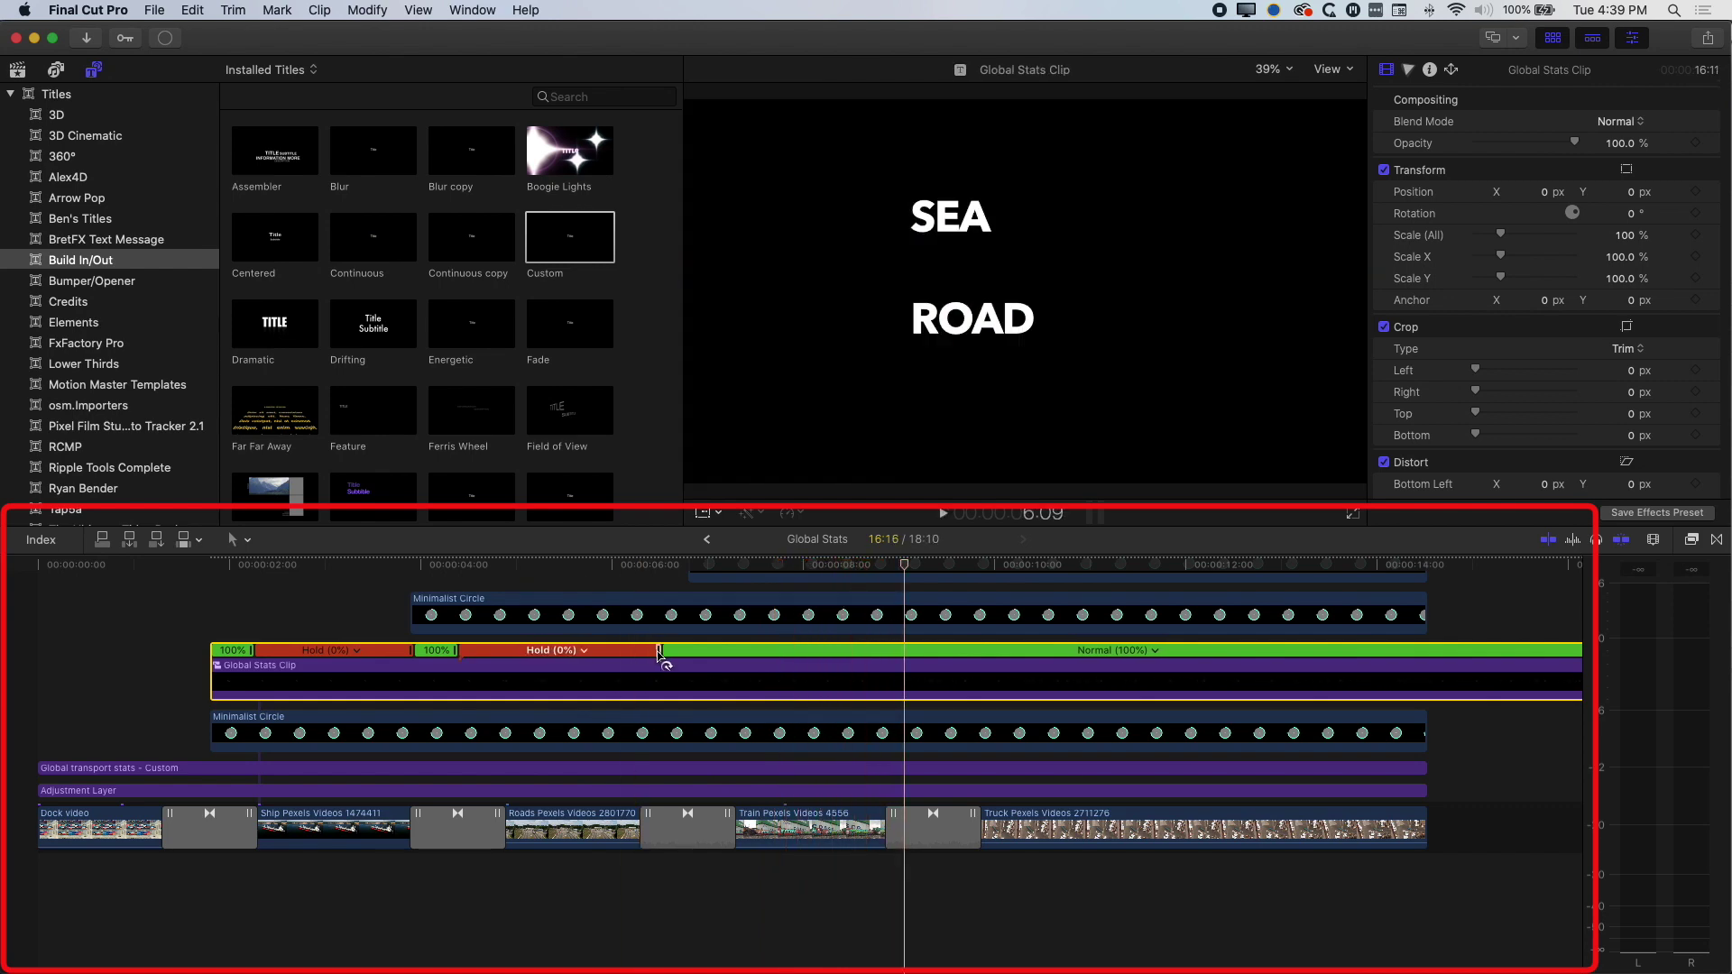
{"action": "left_click_drag", "start_coordinate": [904, 567], "coordinate": [1422, 579]}
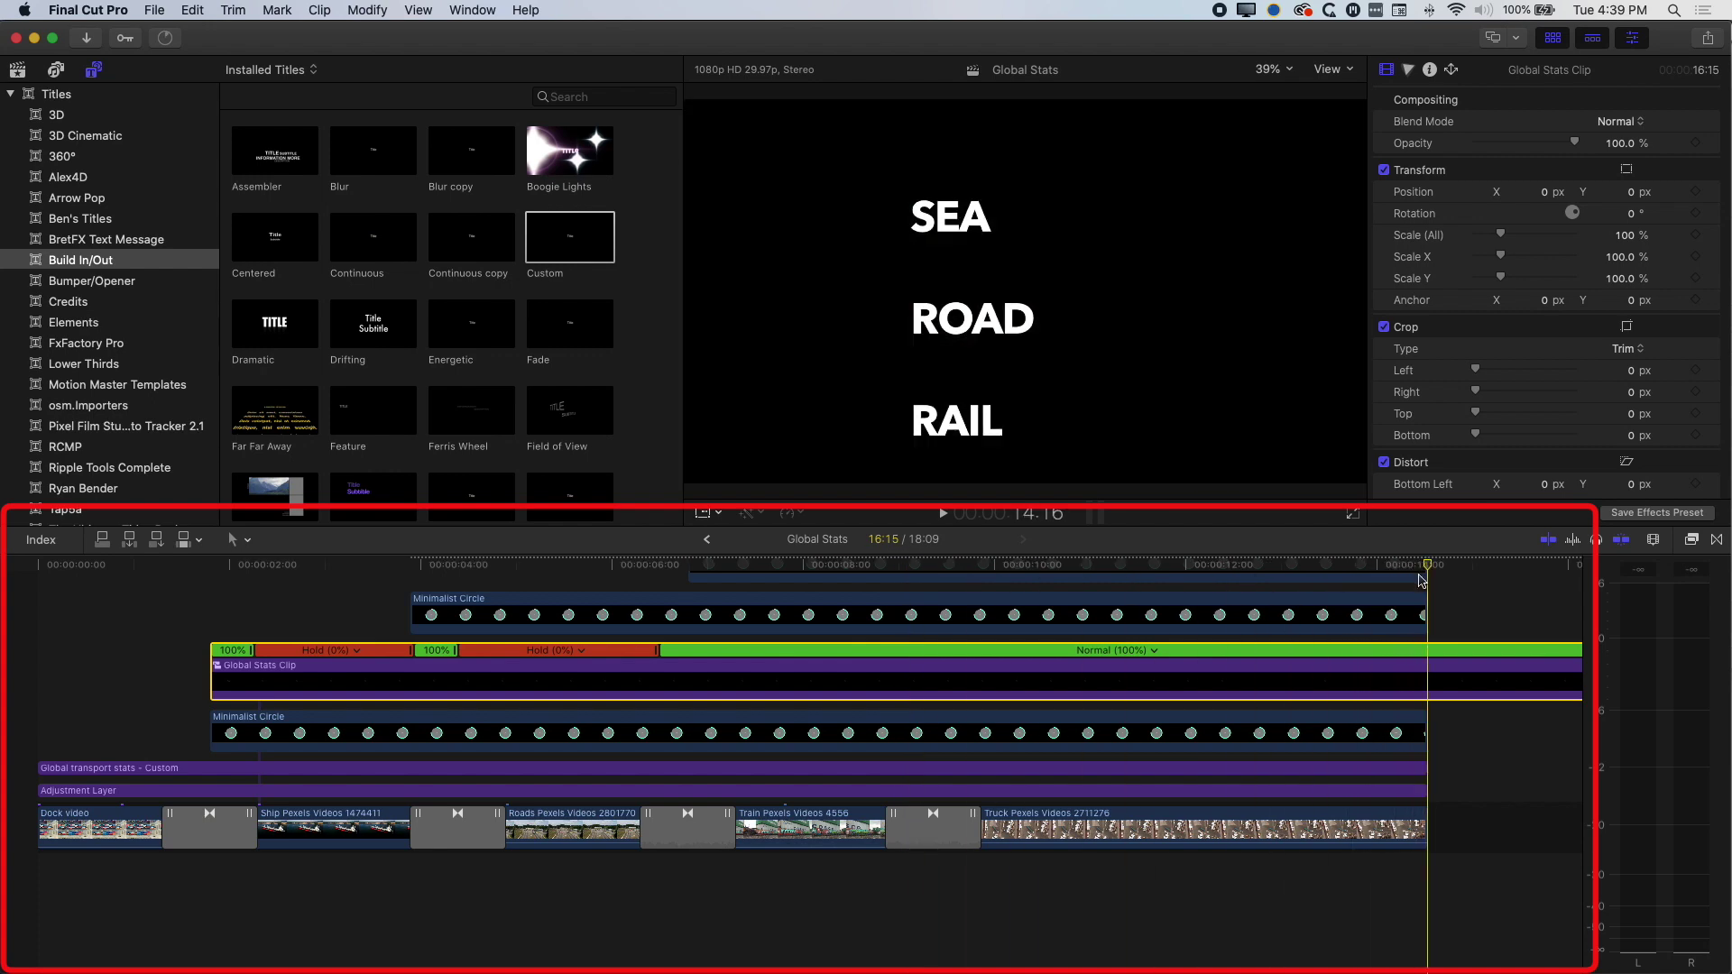
{"action": "key", "text": "alt+bracketright"}
{"action": "left_click_drag", "start_coordinate": [1424, 574], "coordinate": [27, 588]}
{"action": "key", "text": "space"}
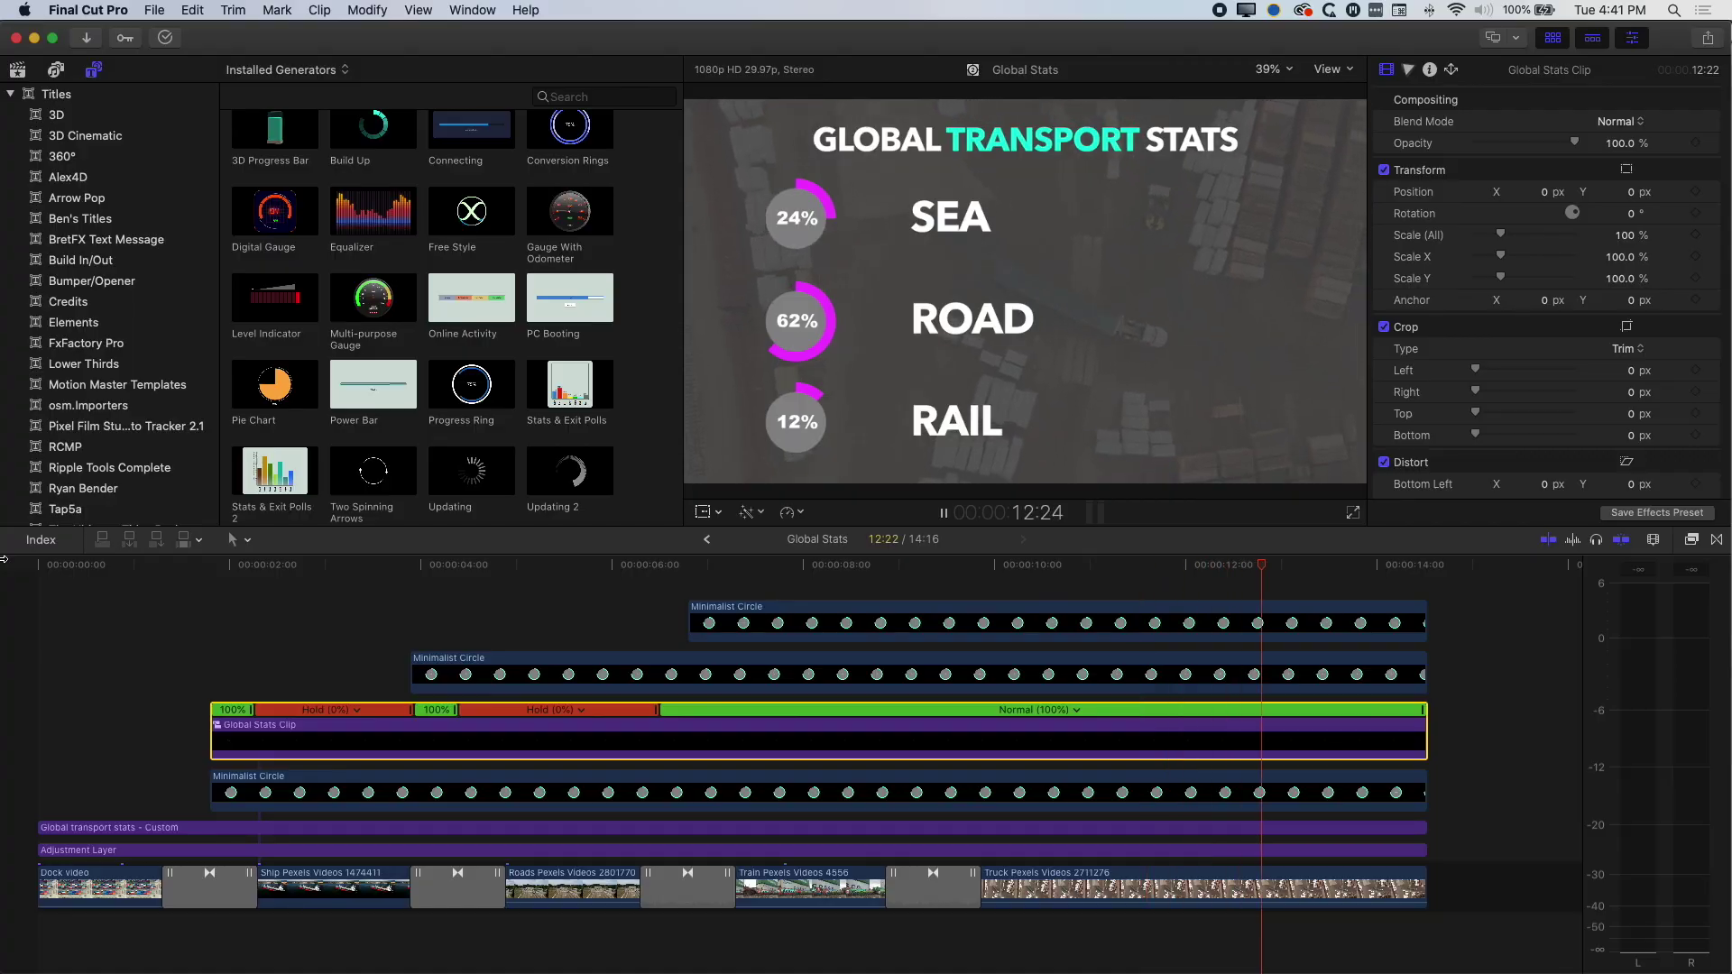
Step: Widen the sidebar and browse the Luca Visual FX Progress Bars Vol 2 generator thumbnails
{"action": "key", "text": "space"}
{"action": "scroll", "coordinate": [41, 481], "scroll_direction": "down", "scroll_amount": 10}
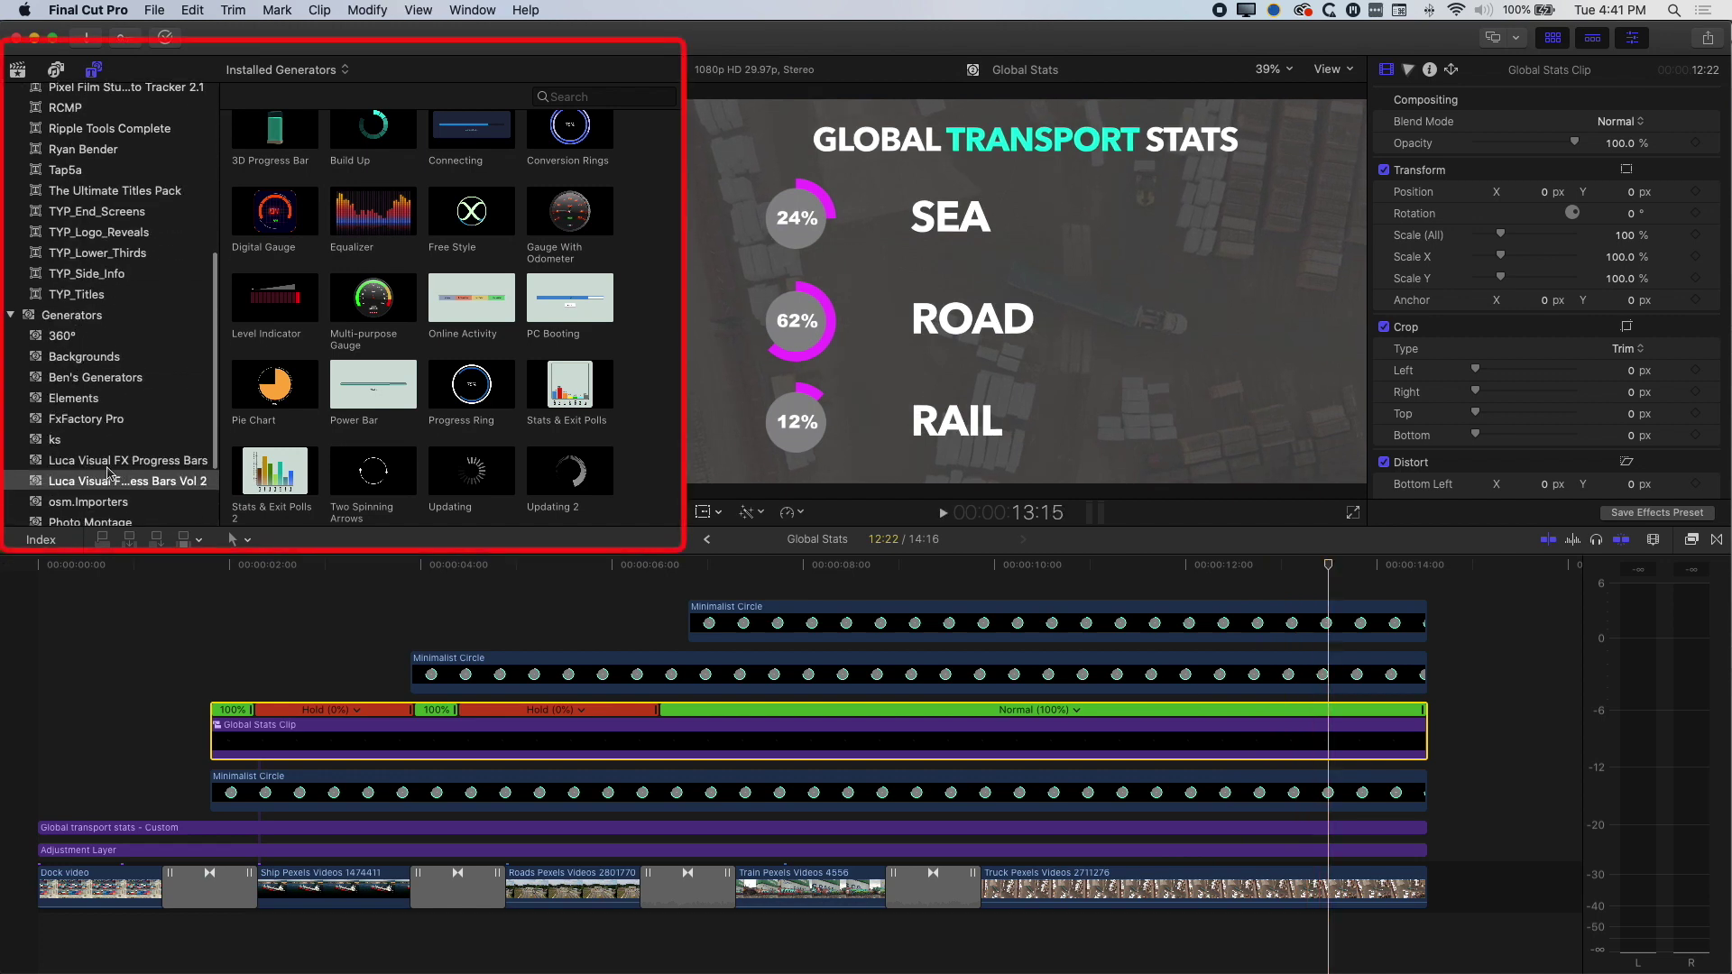
{"action": "left_click_drag", "start_coordinate": [217, 476], "coordinate": [307, 476]}
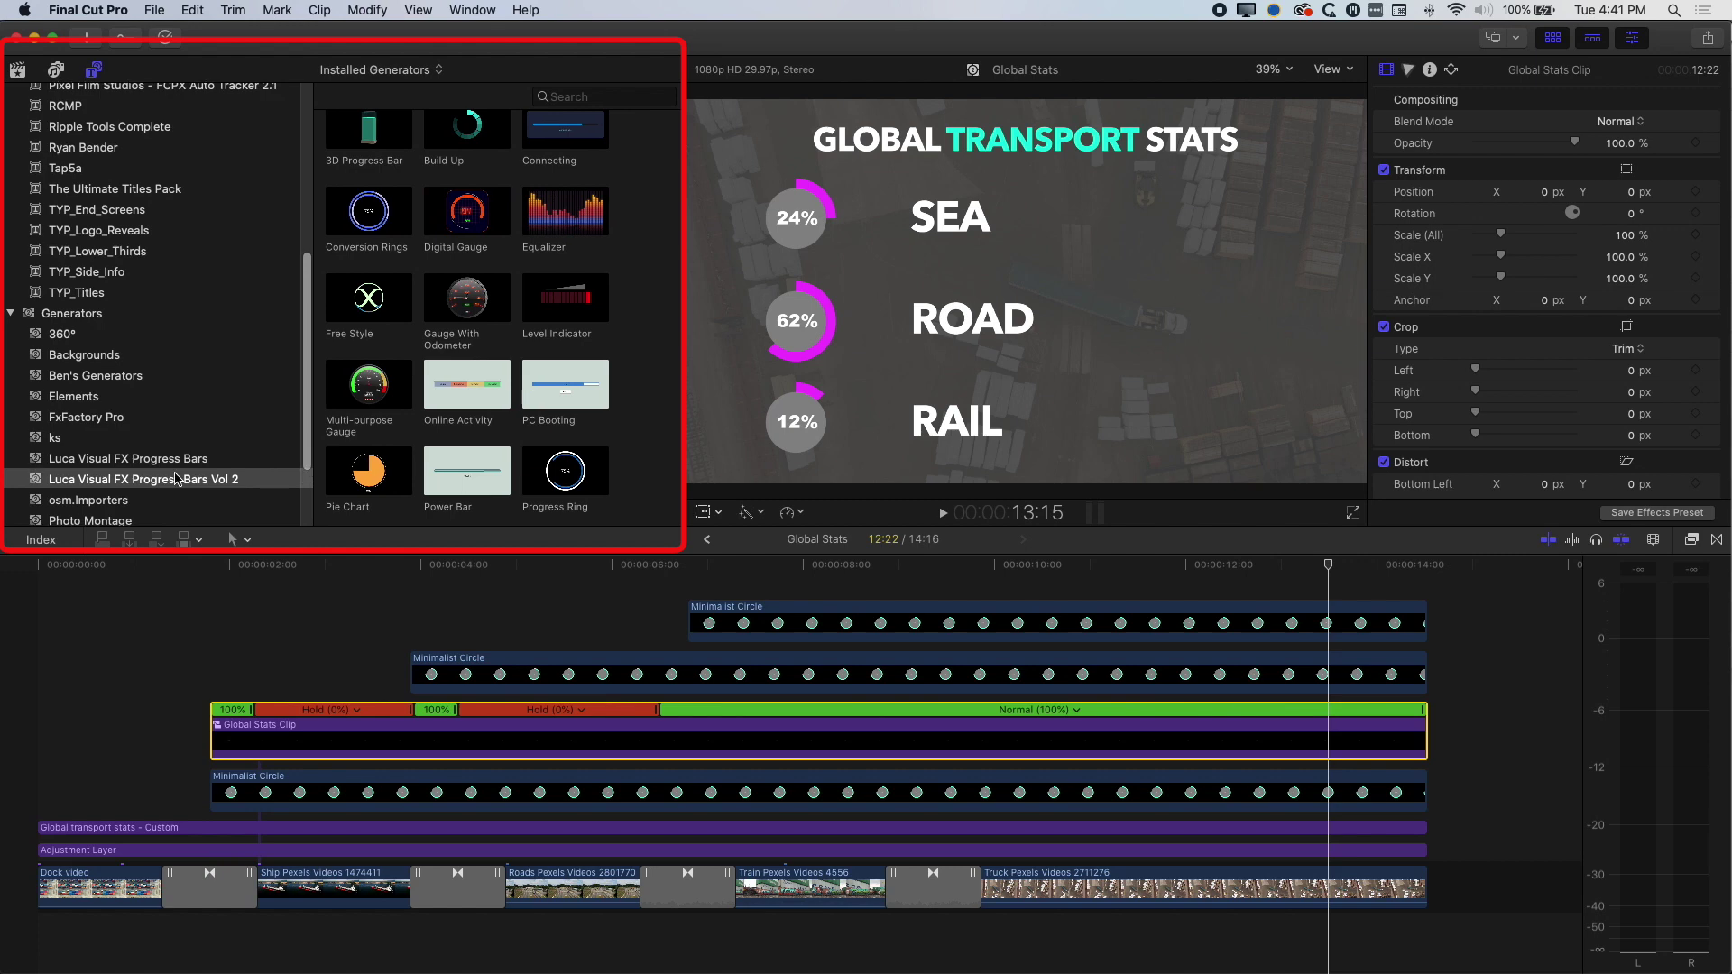
{"action": "left_click", "coordinate": [127, 460]}
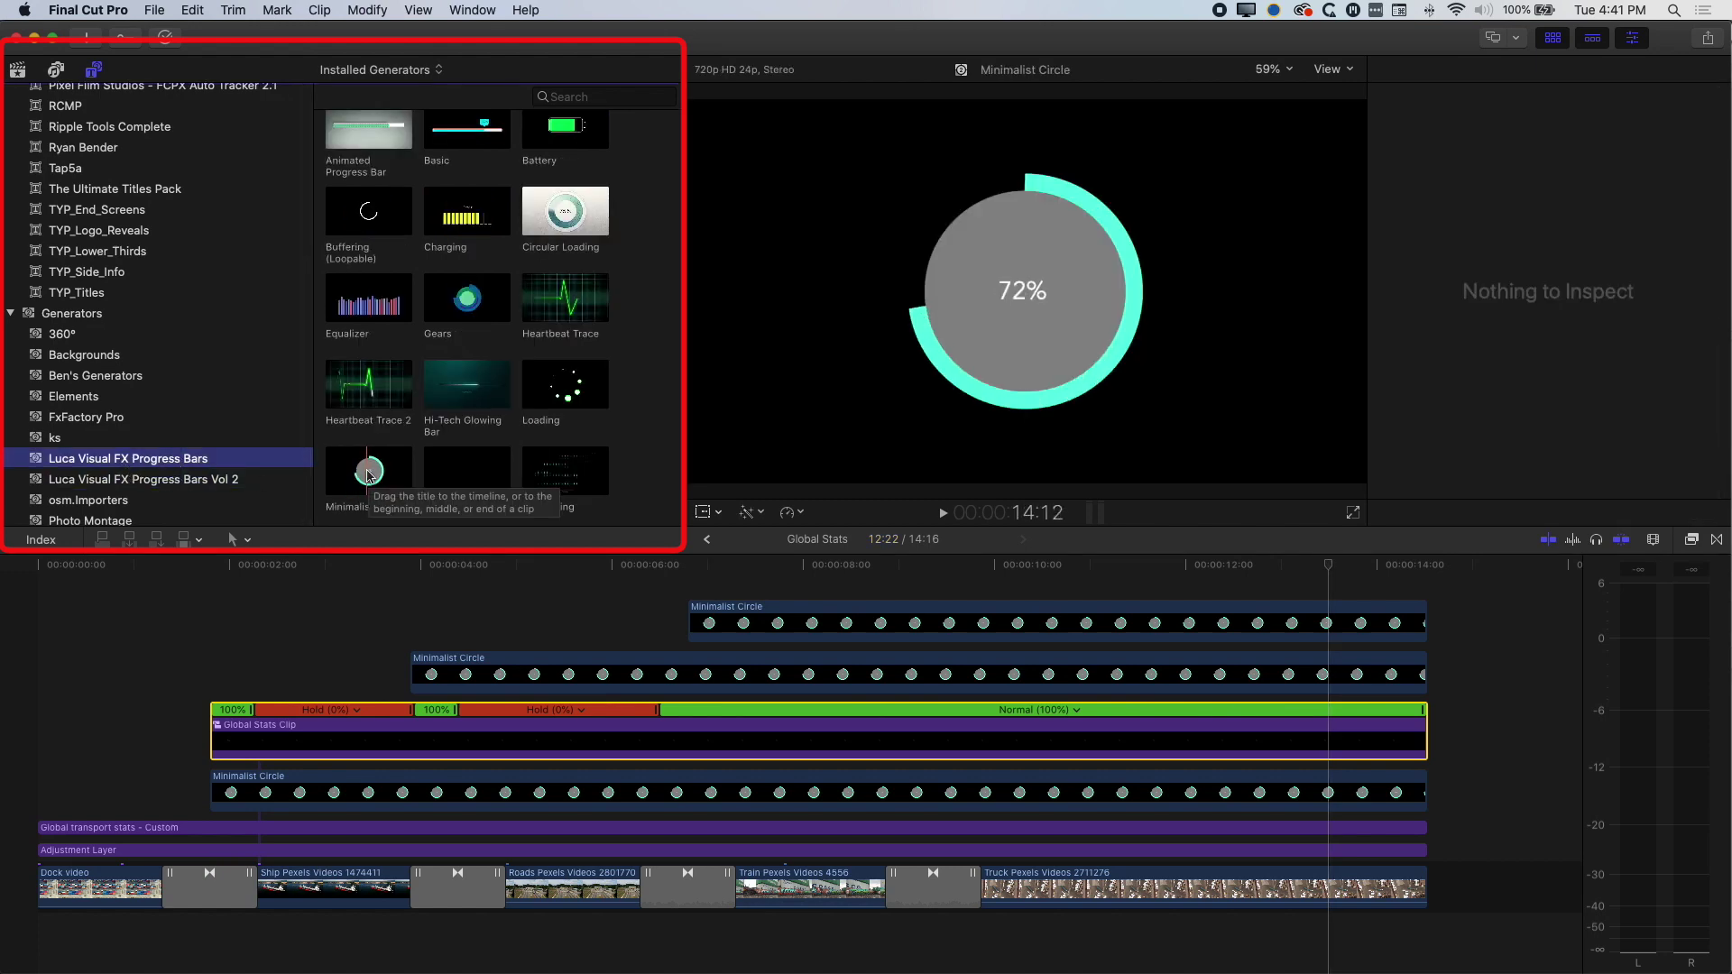
{"action": "scroll", "coordinate": [368, 476], "scroll_direction": "down", "scroll_amount": 1}
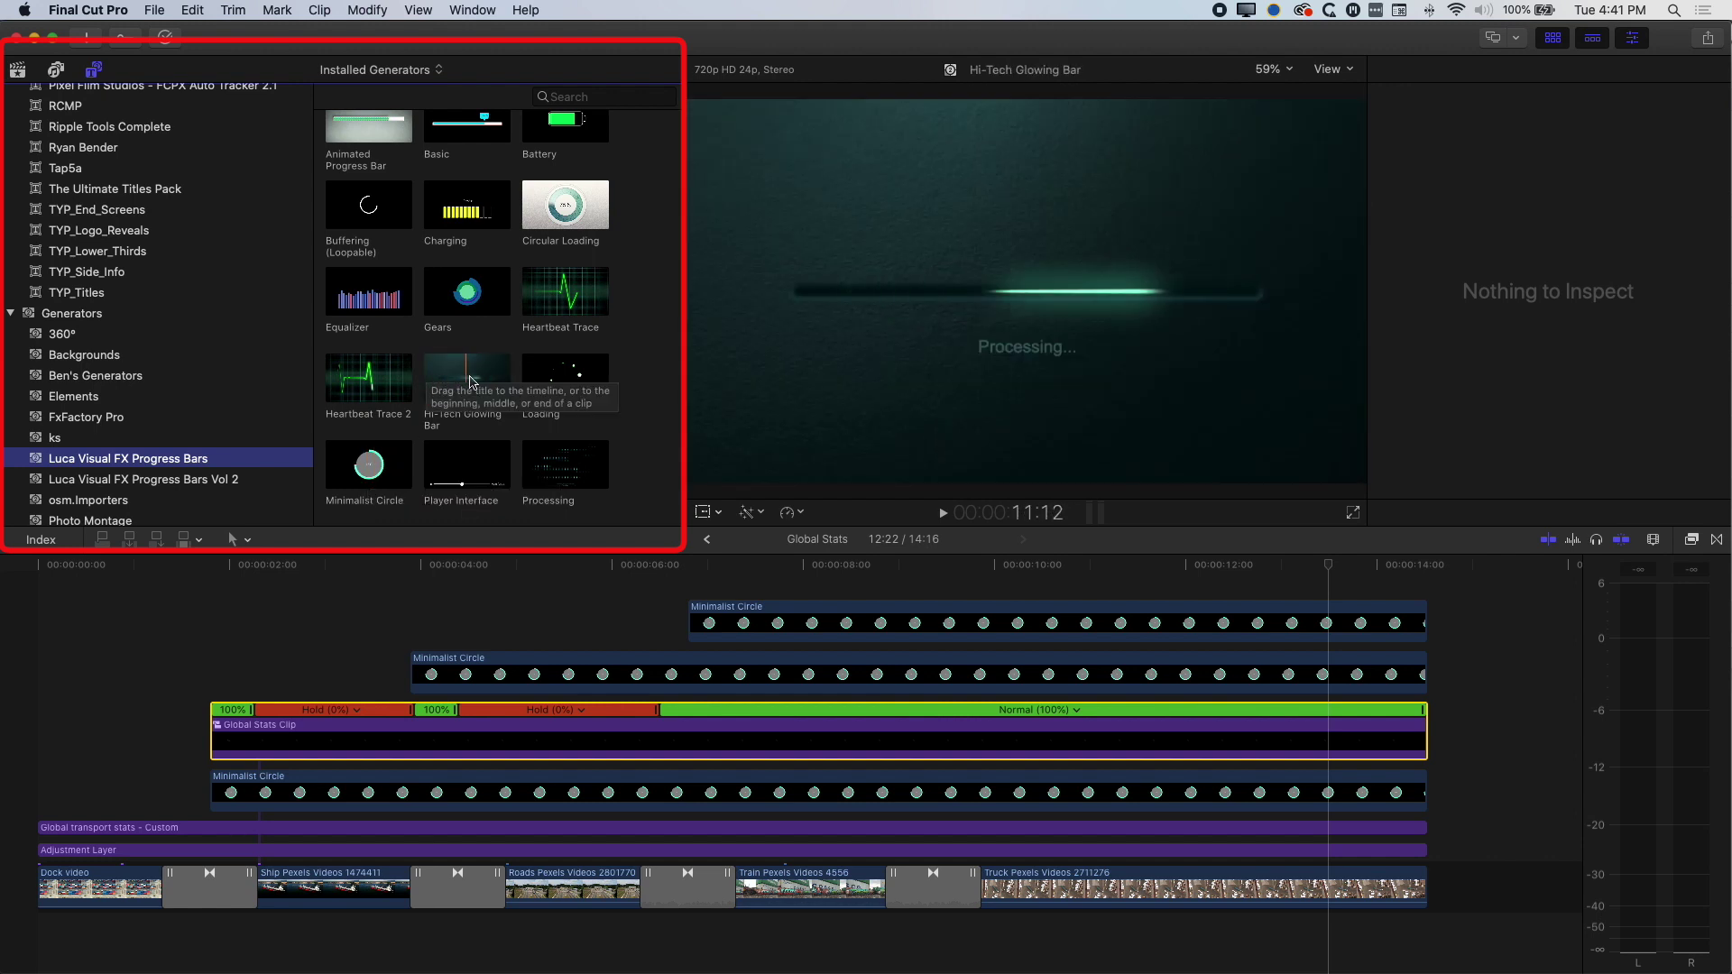
{"action": "left_click", "coordinate": [206, 483]}
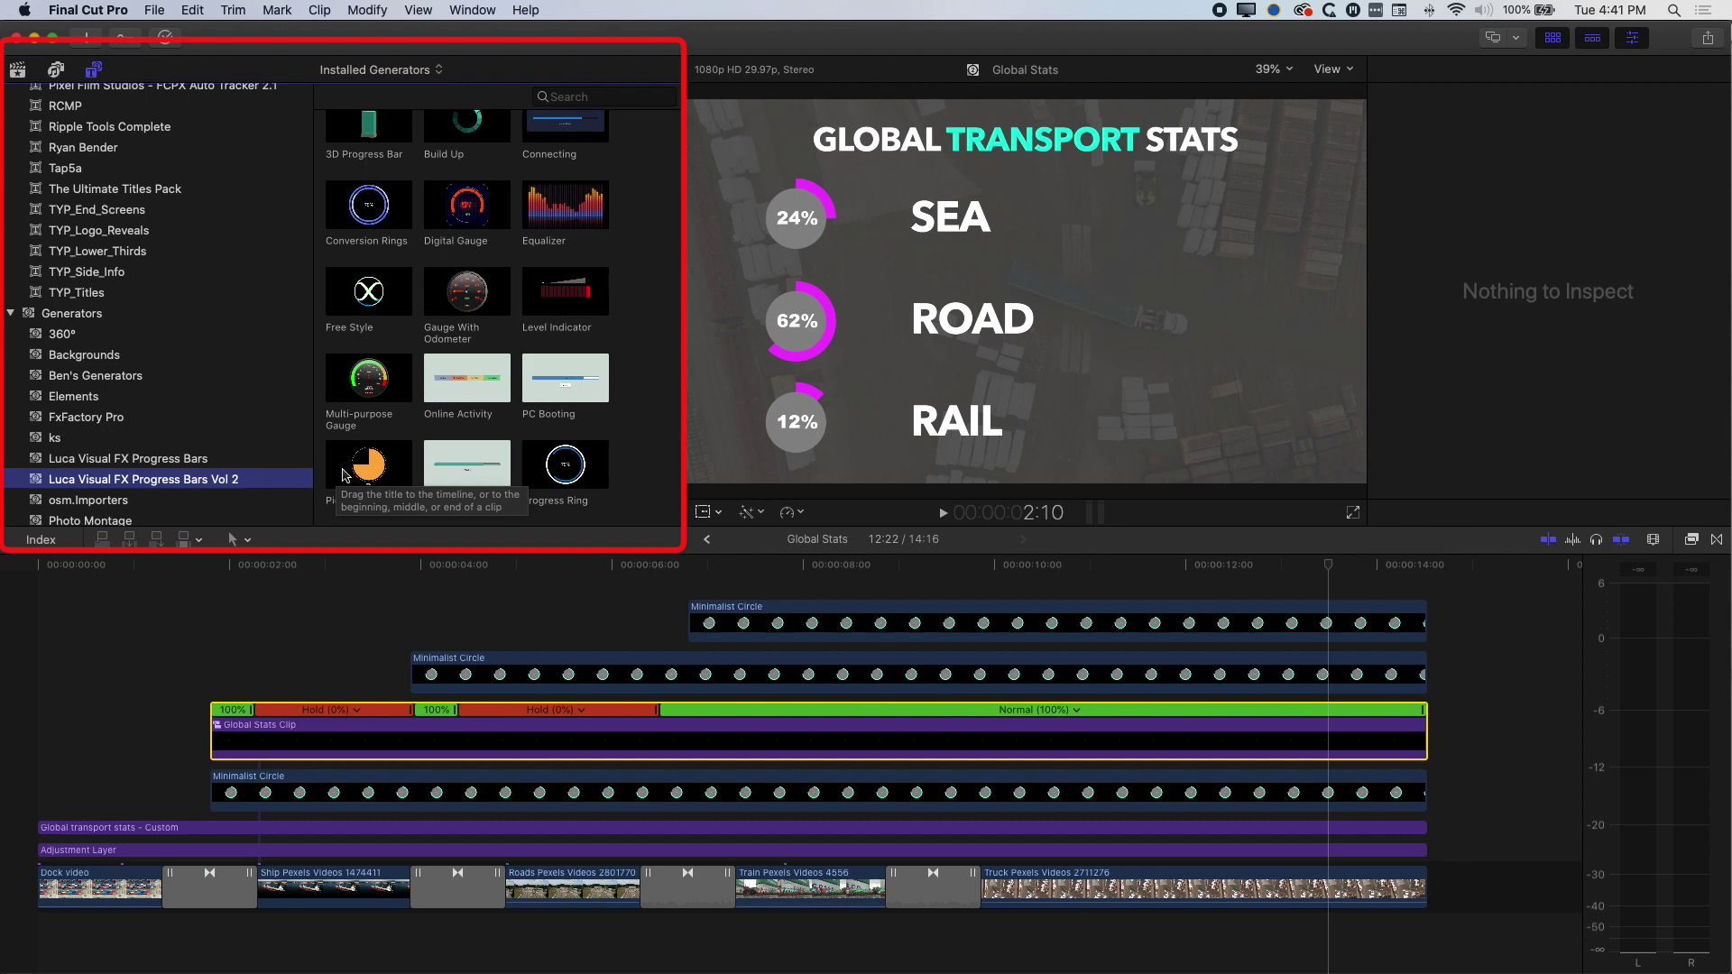
{"action": "scroll", "coordinate": [406, 433], "scroll_direction": "down", "scroll_amount": 3}
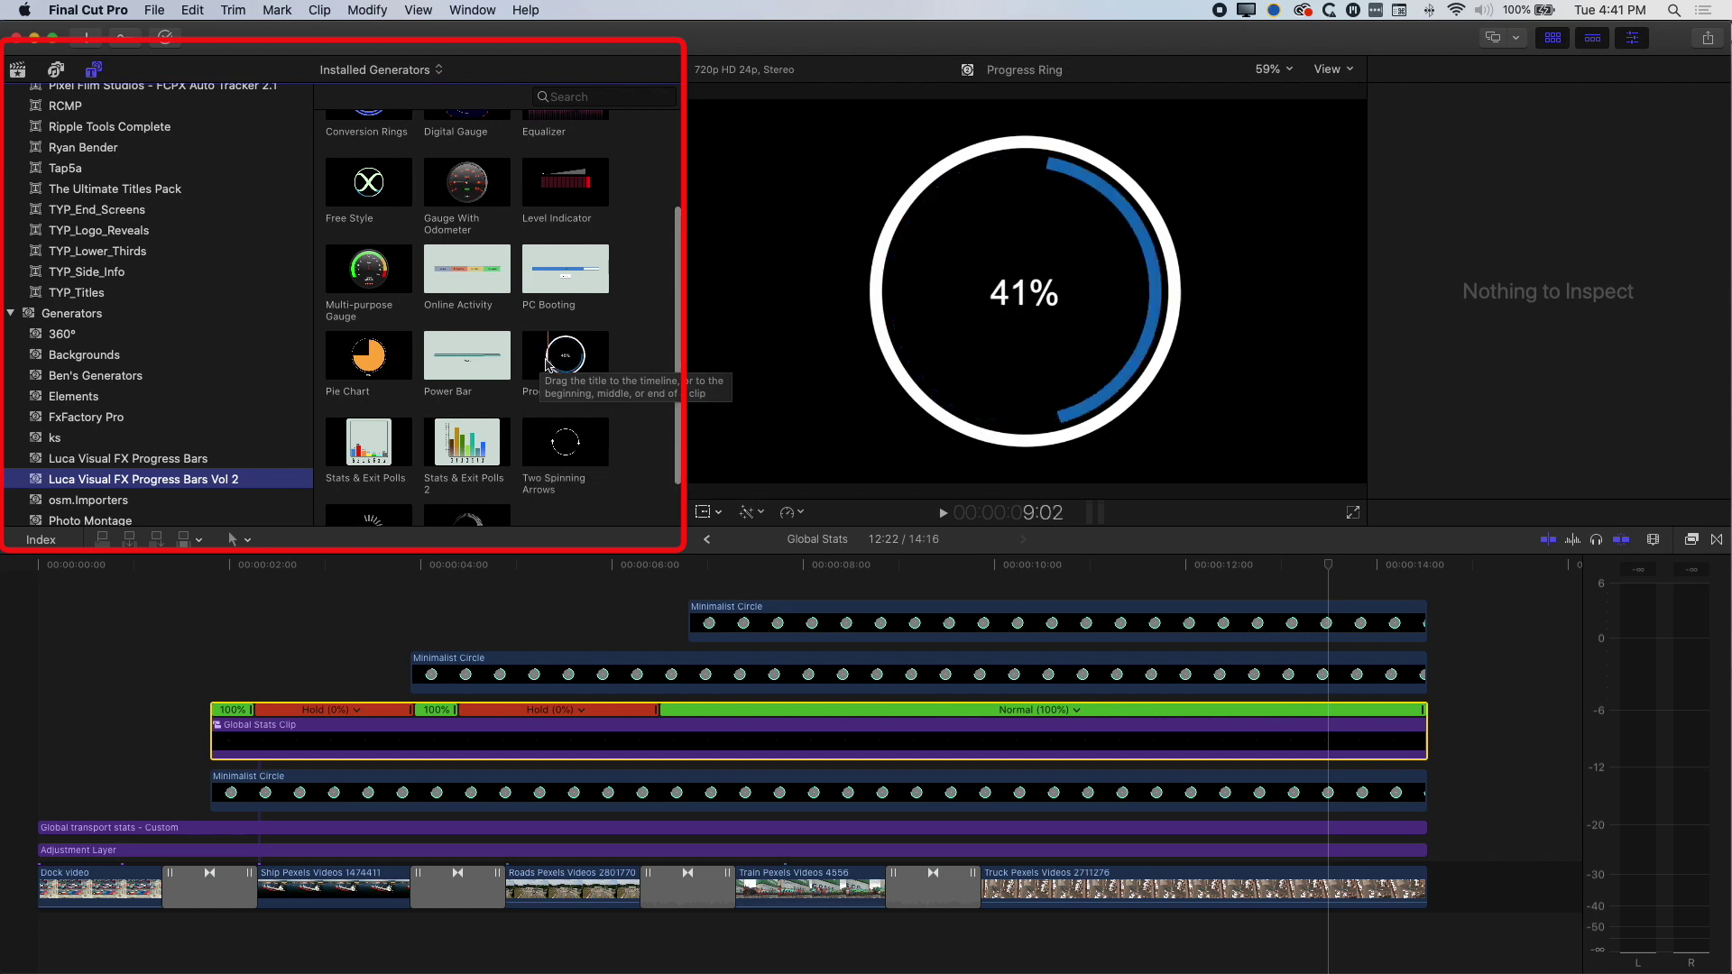
{"action": "scroll", "coordinate": [549, 363], "scroll_direction": "down", "scroll_amount": 1}
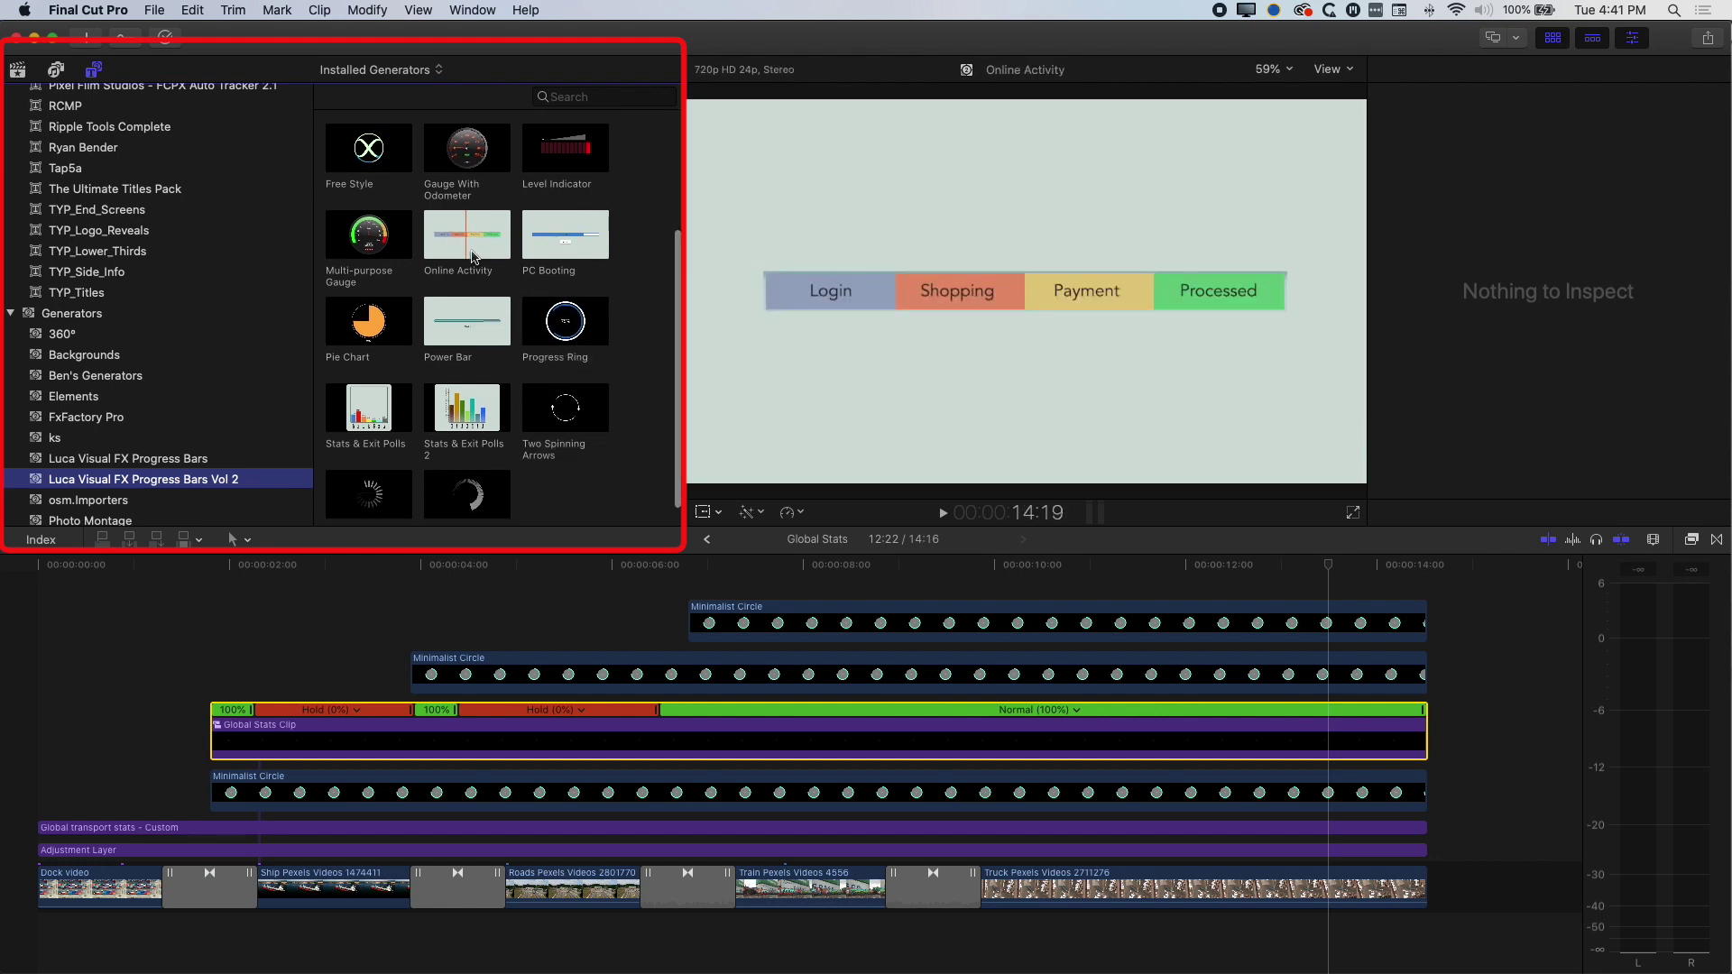
{"action": "scroll", "coordinate": [468, 255], "scroll_direction": "up", "scroll_amount": 4}
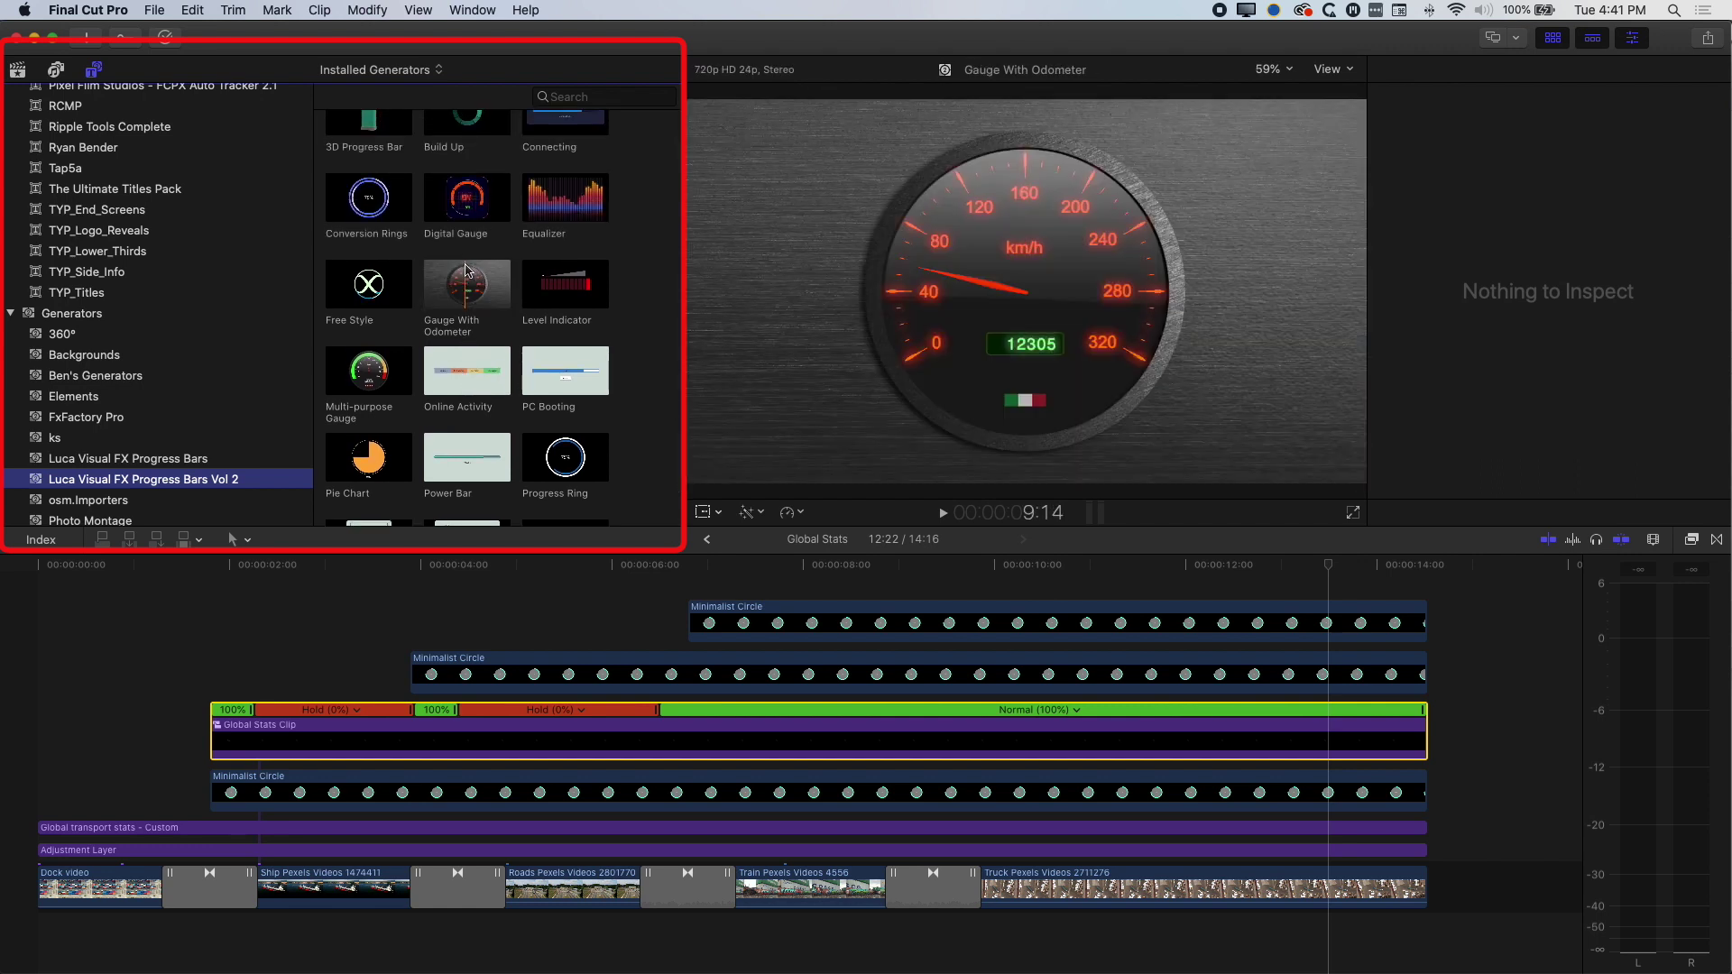
{"action": "scroll", "coordinate": [468, 269], "scroll_direction": "up", "scroll_amount": 1}
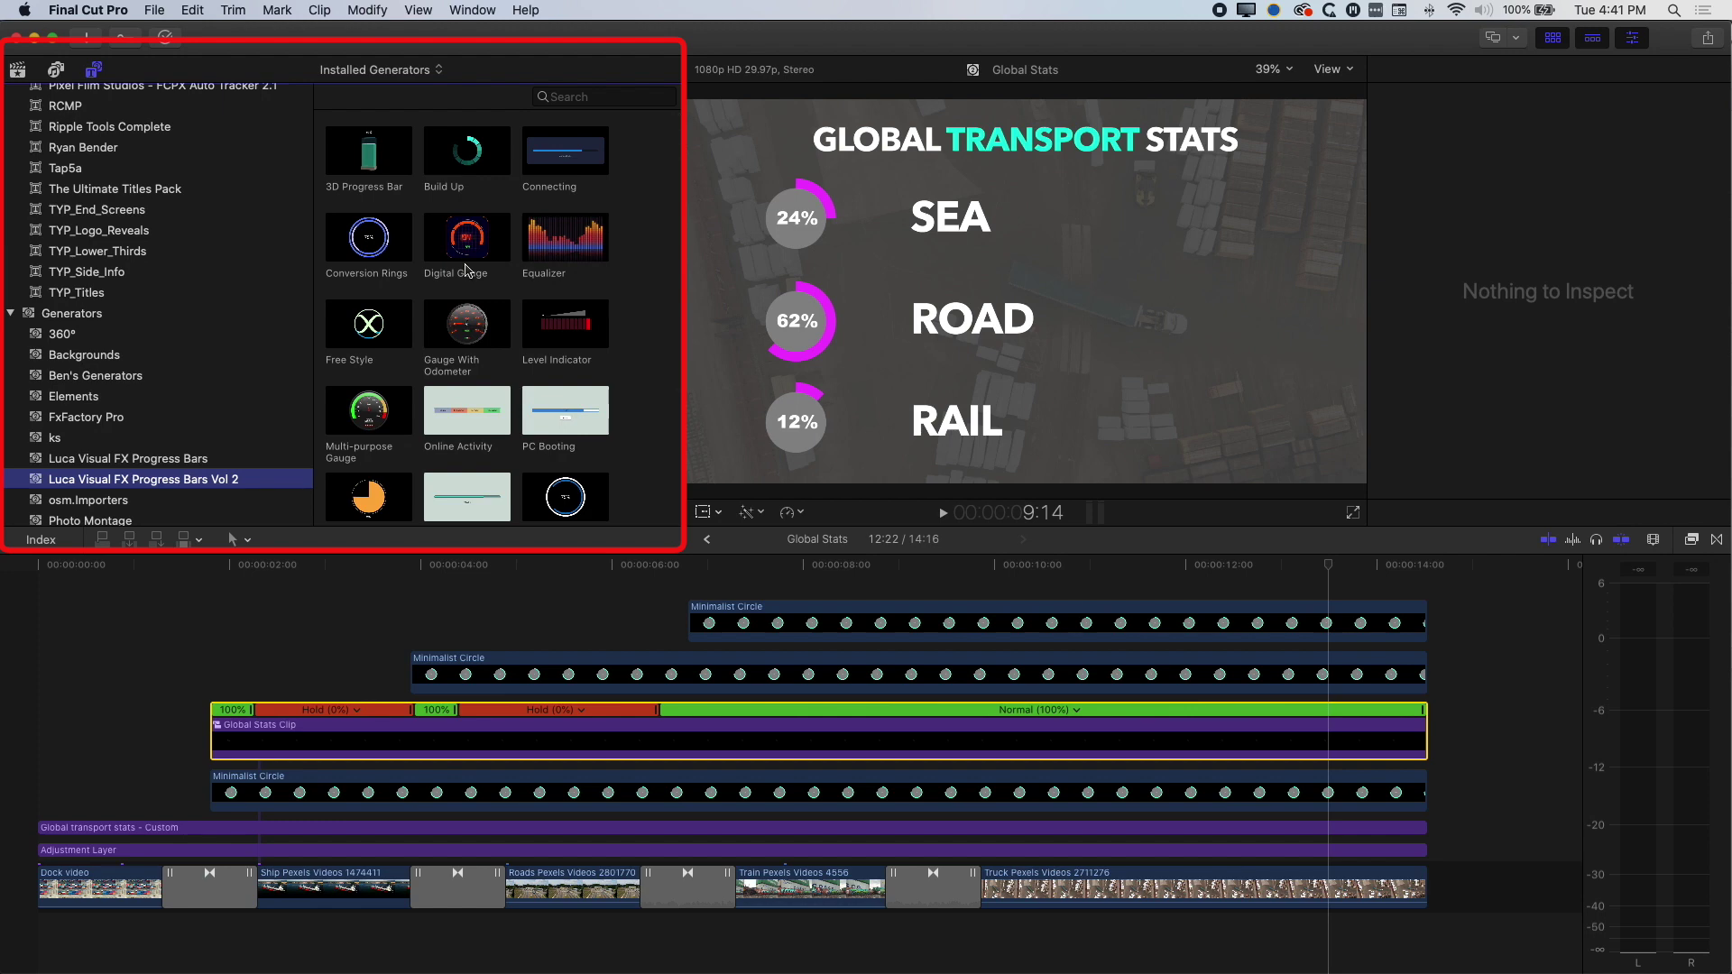